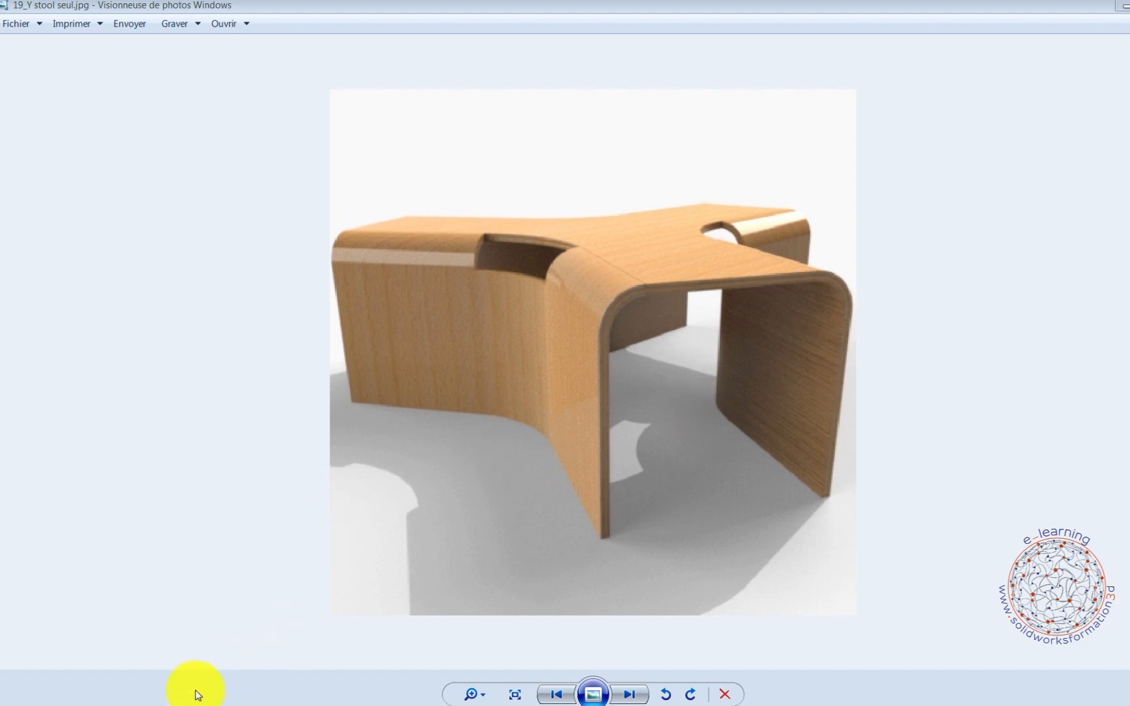
Bring up the stool assembly photo, switch to SOLIDWORKS and examine the finished Y stool's layered edges and overall shape.
{"action": "mouse_move", "coordinate": [188, 702]}
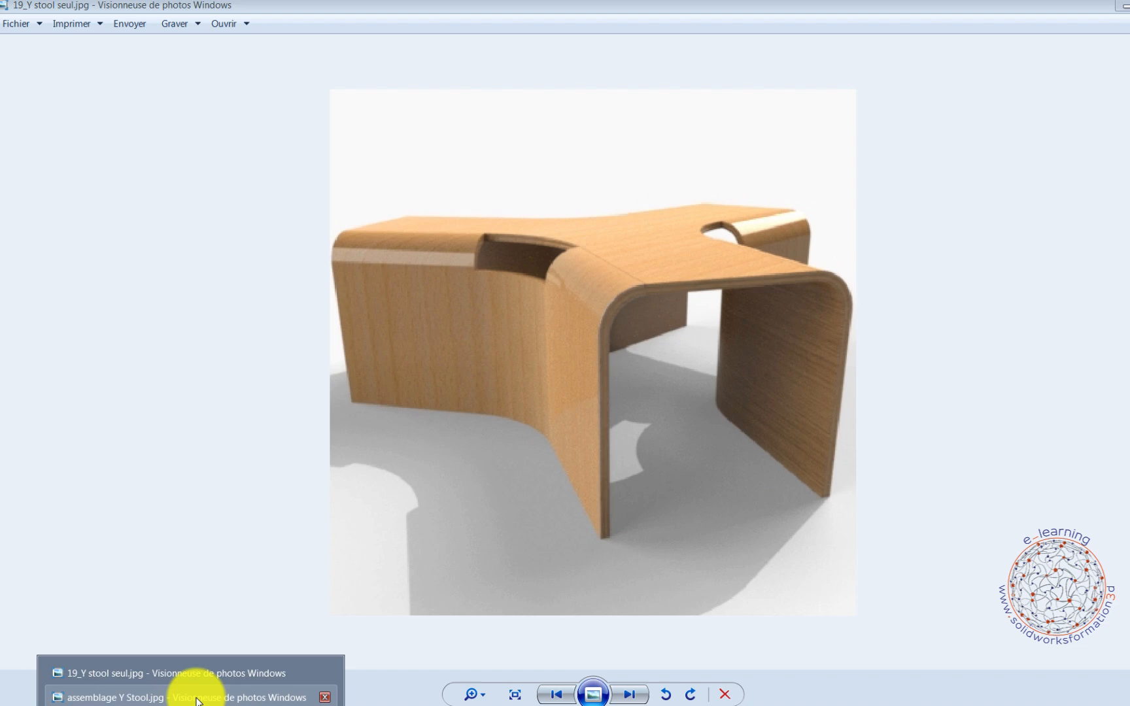
{"action": "left_click", "coordinate": [196, 697]}
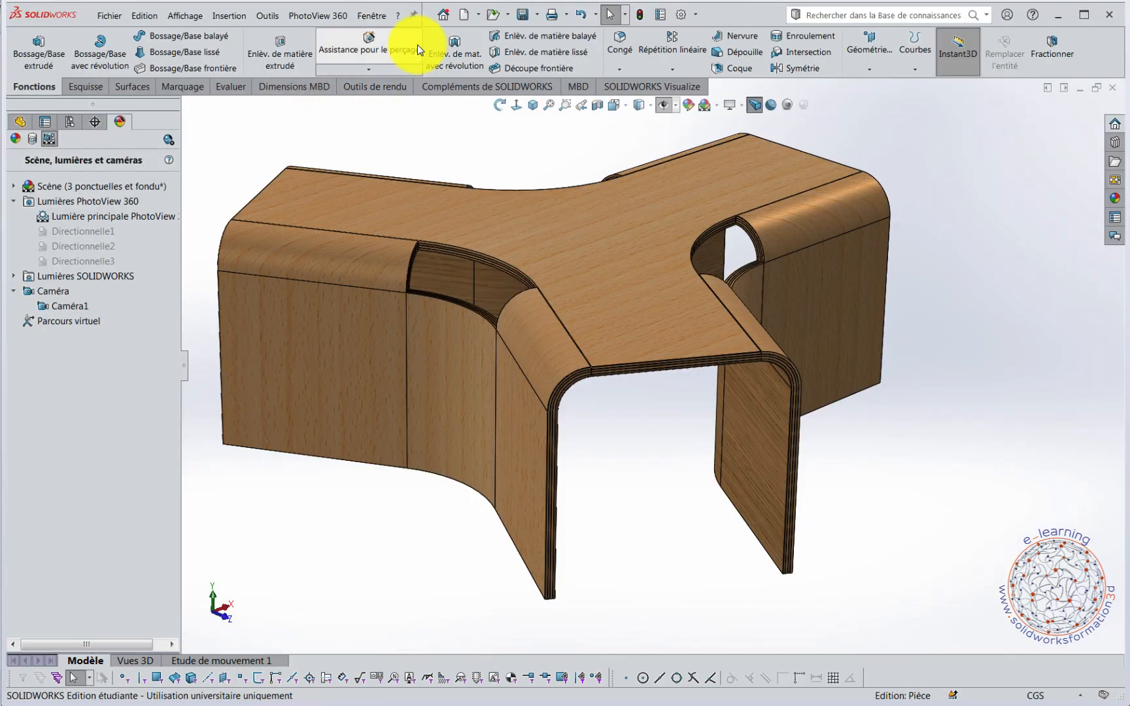
{"action": "left_click", "coordinate": [462, 14]}
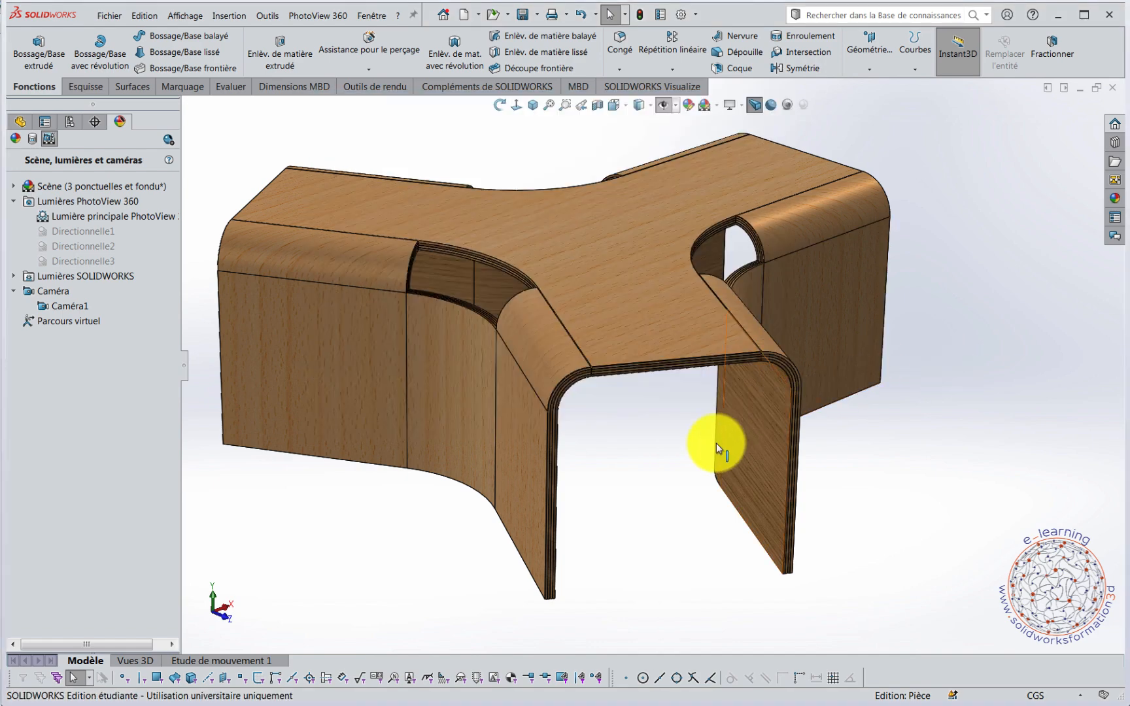
{"action": "middle_click_drag", "start_coordinate": [656, 391], "coordinate": [630, 383]}
{"action": "scroll", "coordinate": [629, 384], "scroll_direction": "down", "scroll_amount": 8}
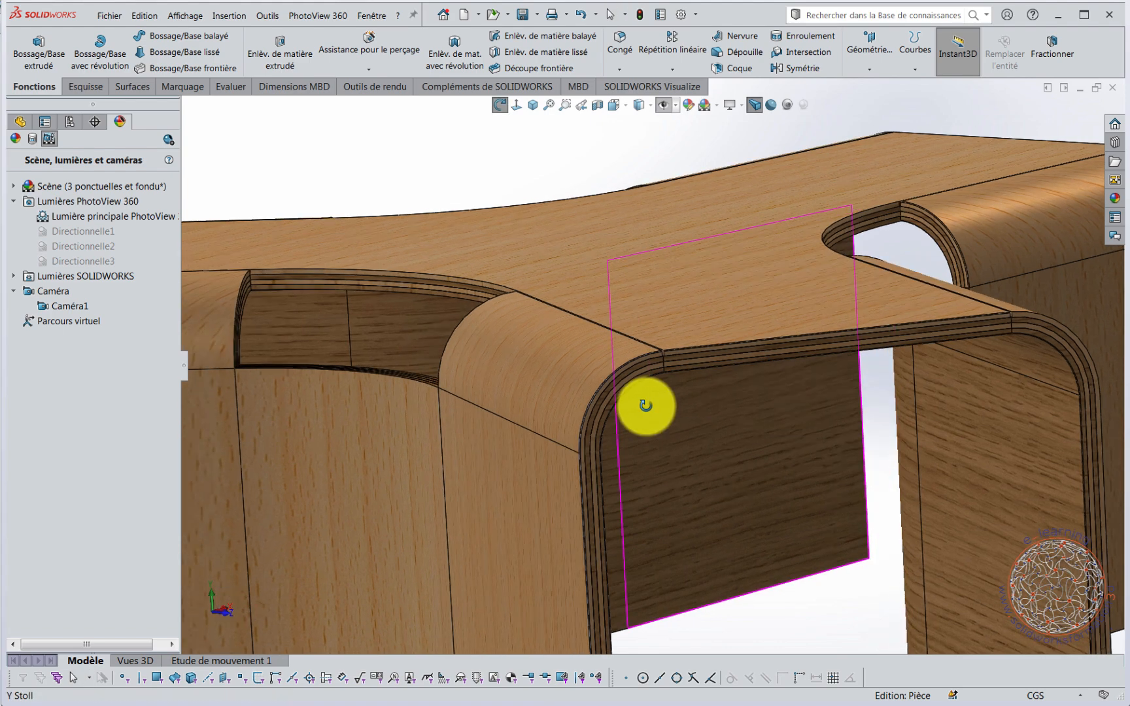
{"action": "scroll", "coordinate": [645, 400], "scroll_direction": "down", "scroll_amount": 2}
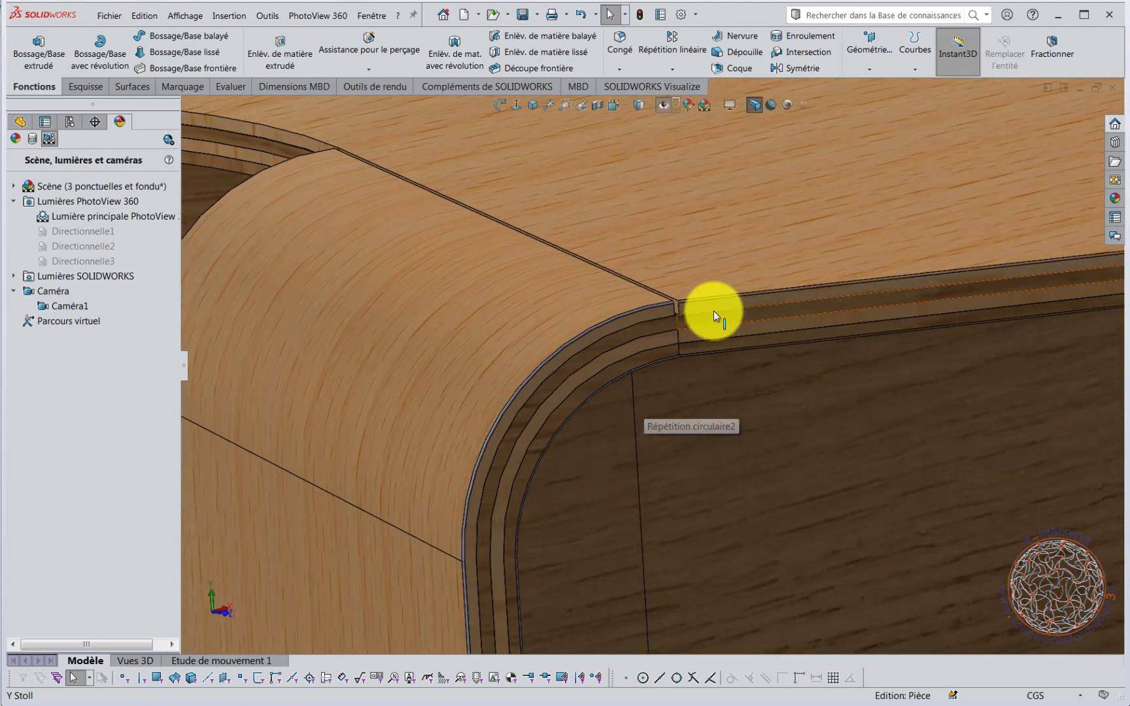
{"action": "scroll", "coordinate": [729, 355], "scroll_direction": "up", "scroll_amount": 10}
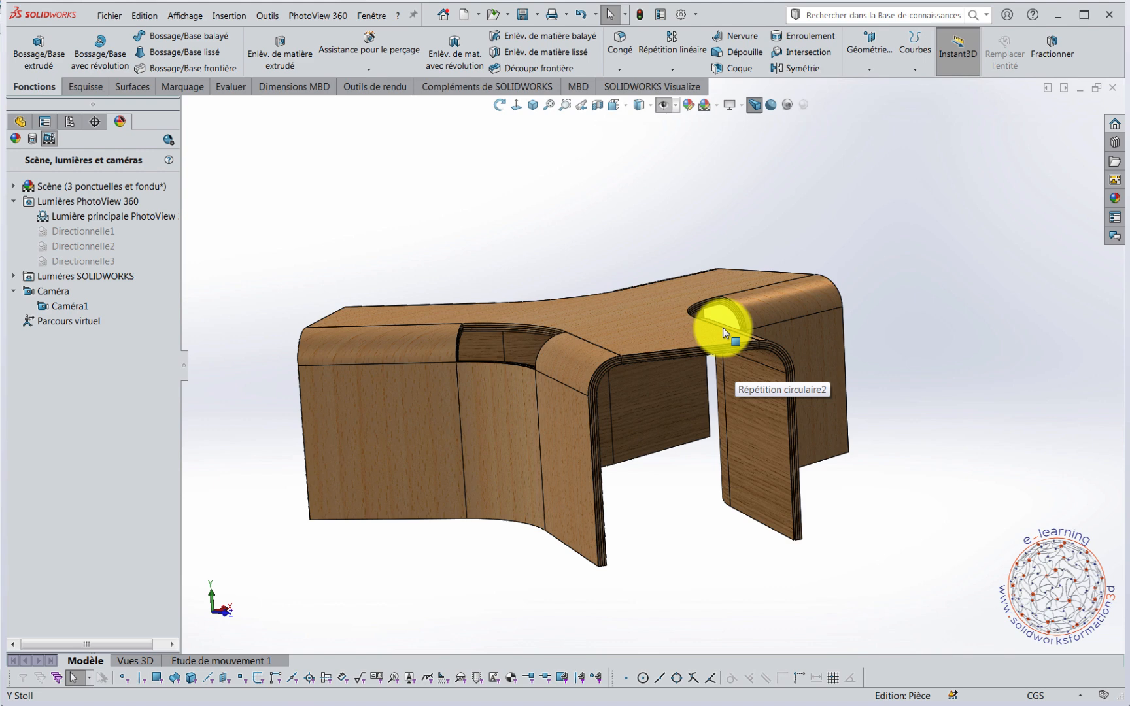
{"action": "middle_click_drag", "start_coordinate": [723, 327], "coordinate": [701, 361]}
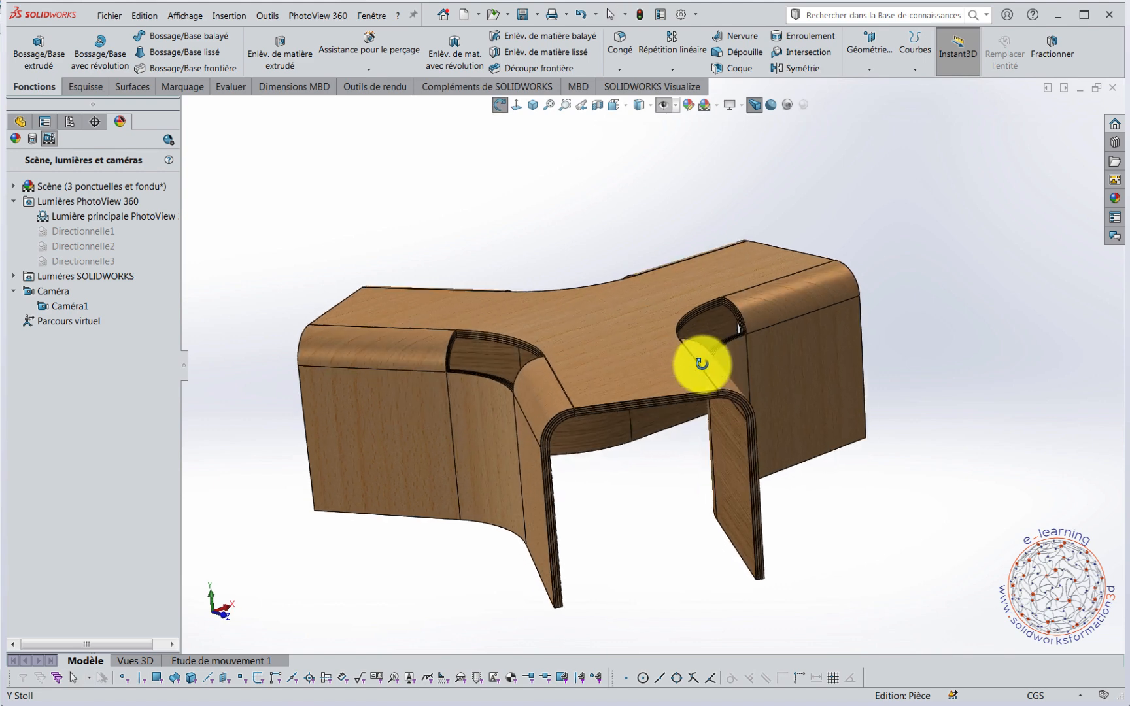
Create a new part document and set its units to CGS (centimetre, gram, second).
{"action": "left_click", "coordinate": [464, 16]}
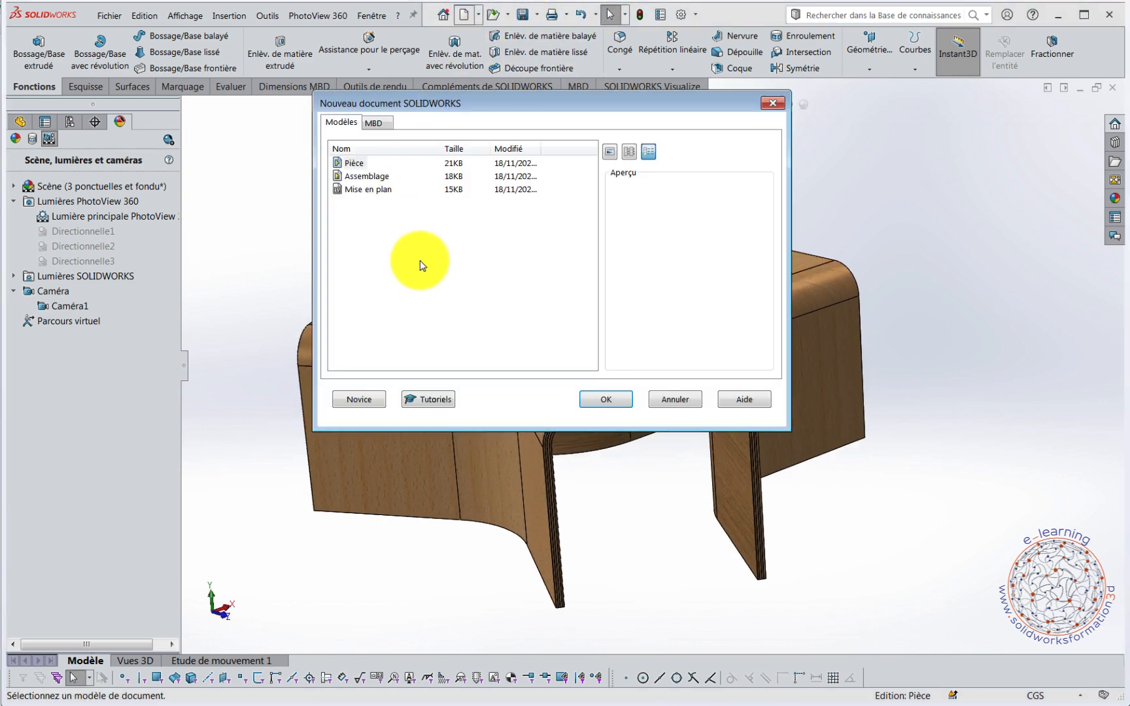
{"action": "left_click", "coordinate": [588, 397]}
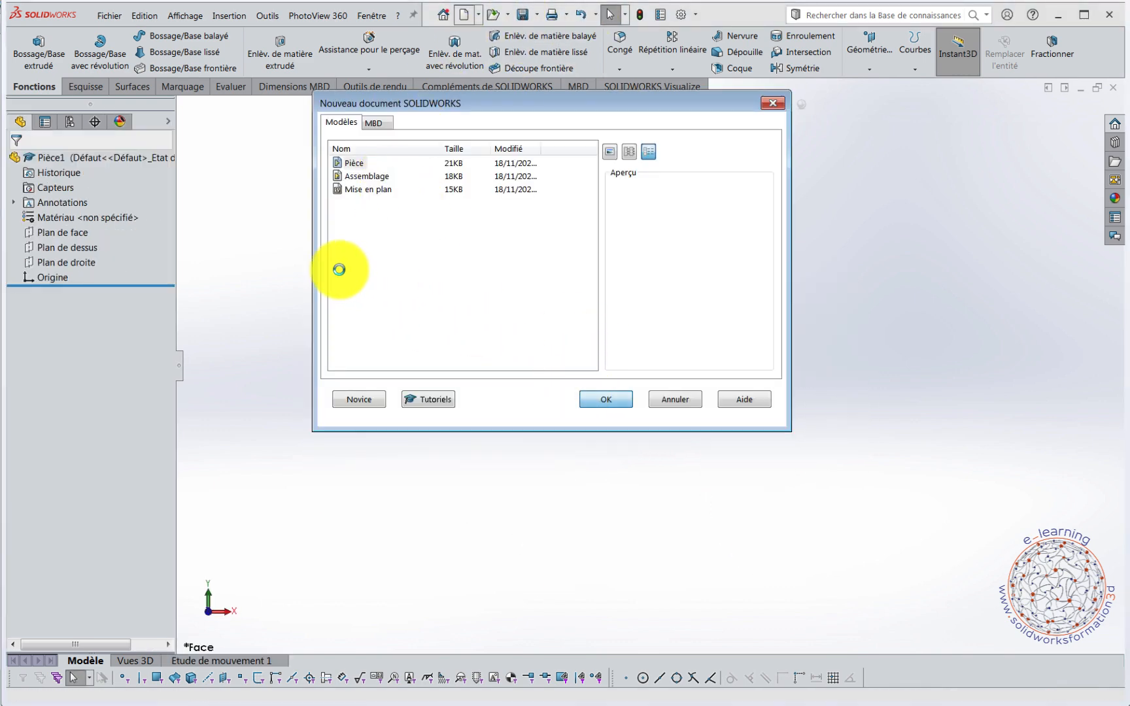
{"action": "left_click", "coordinate": [37, 237]}
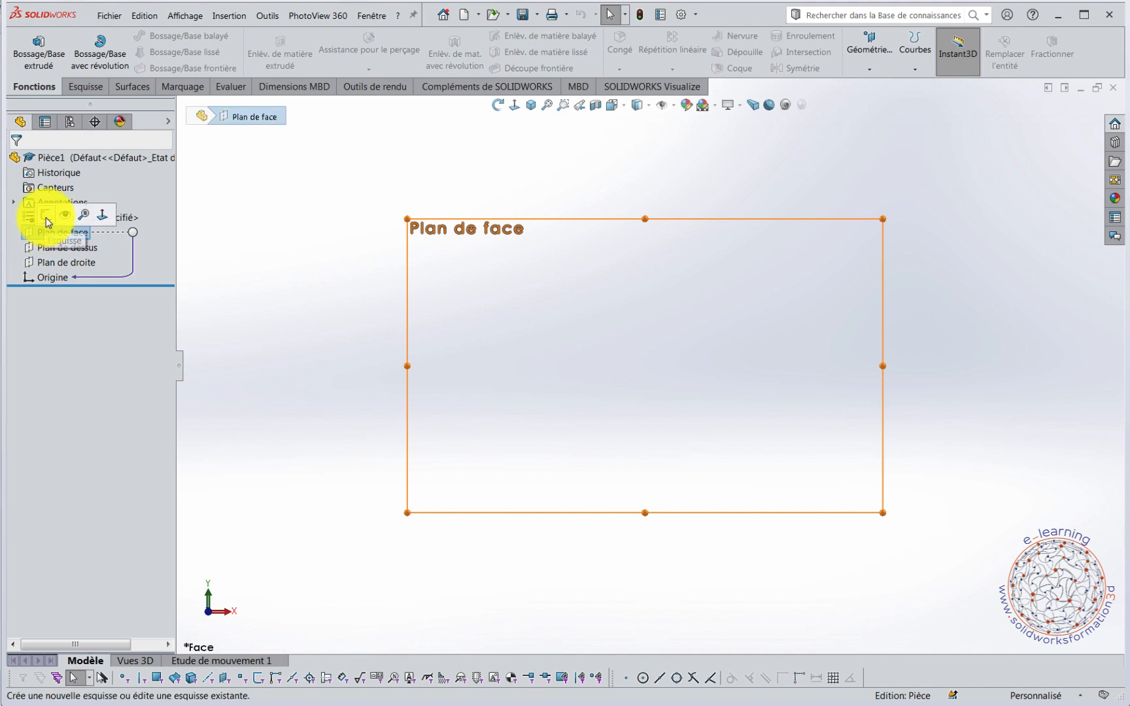
{"action": "left_click", "coordinate": [53, 222]}
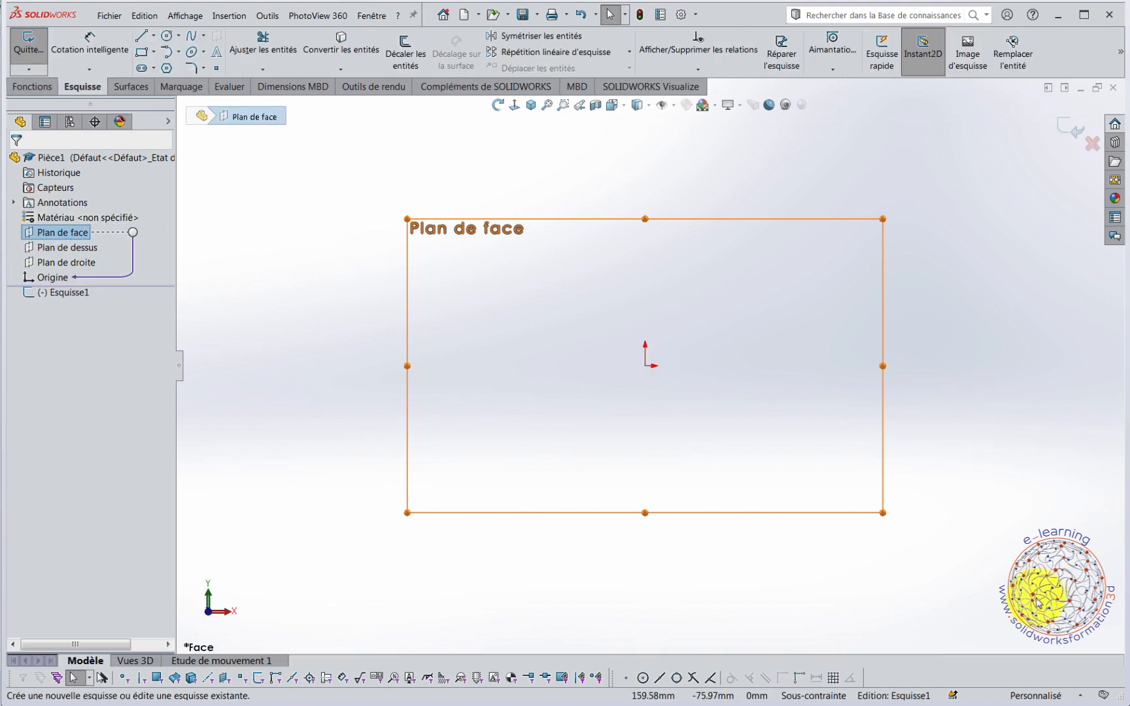
{"action": "left_click", "coordinate": [1036, 695]}
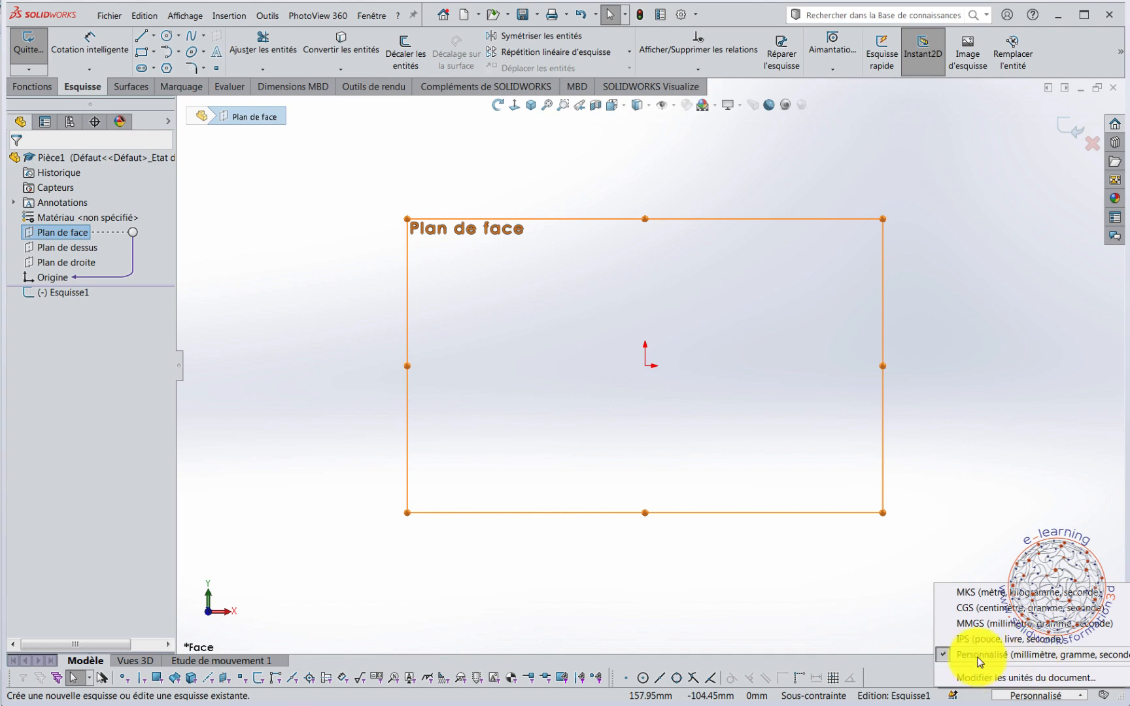
{"action": "left_click", "coordinate": [980, 609]}
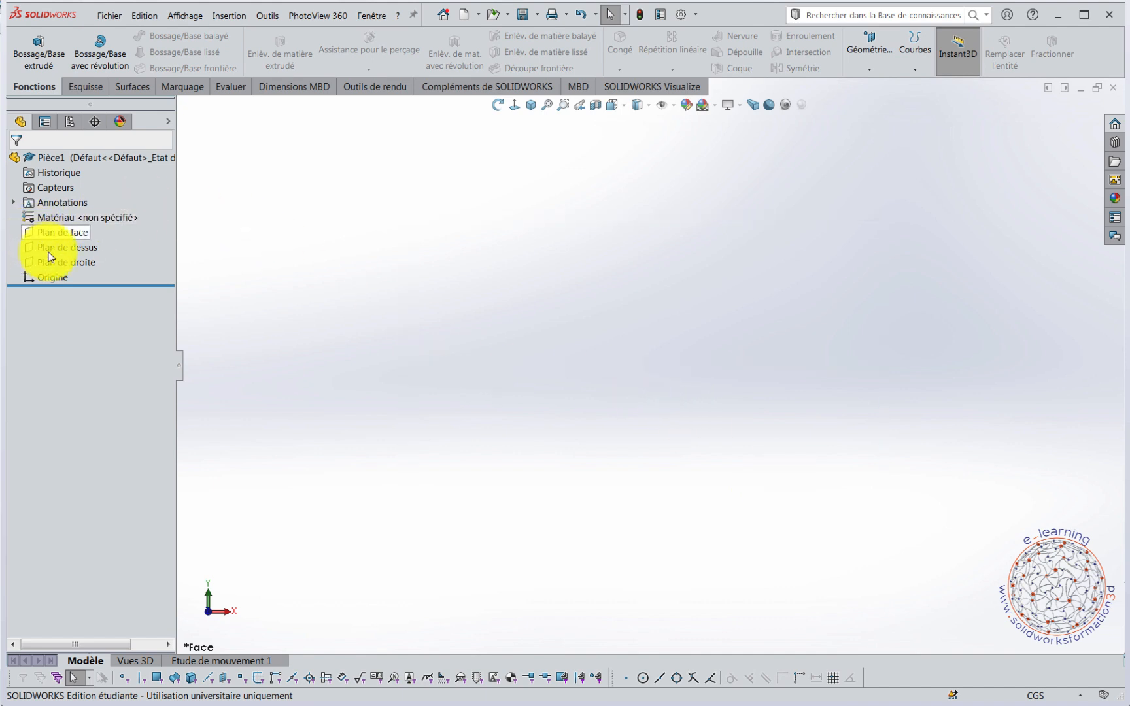
Create a reference plane offset 55 cm above the top plane (Plan de dessus).
{"action": "left_click", "coordinate": [26, 250]}
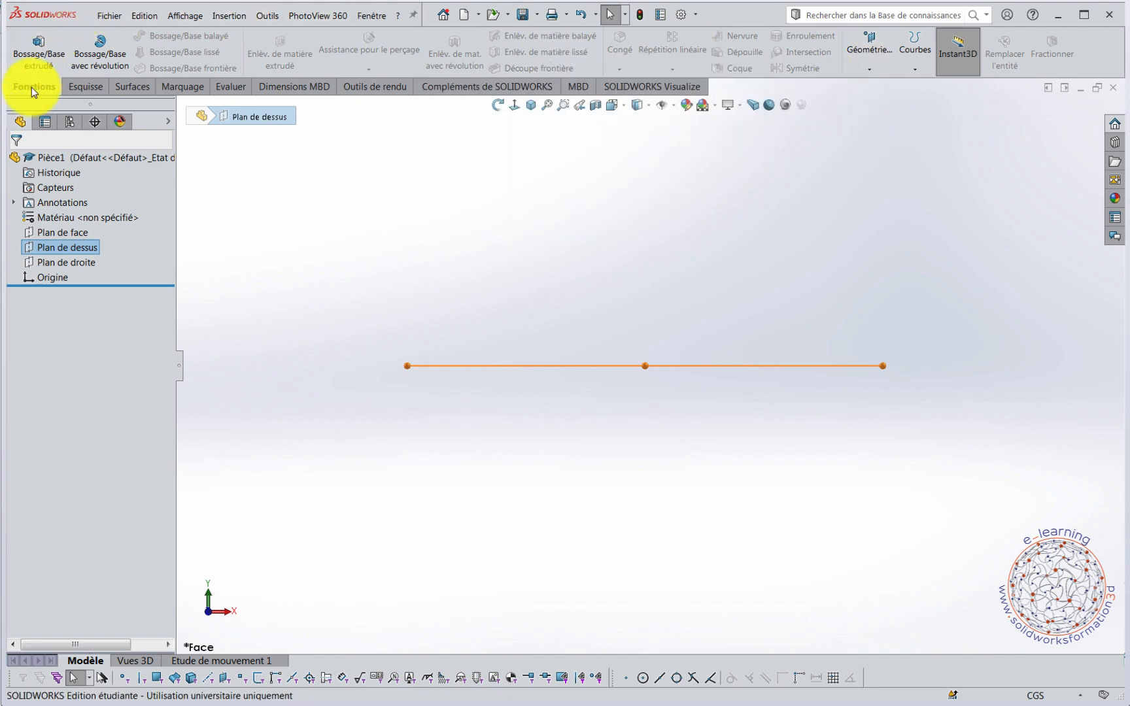
{"action": "left_click", "coordinate": [872, 70]}
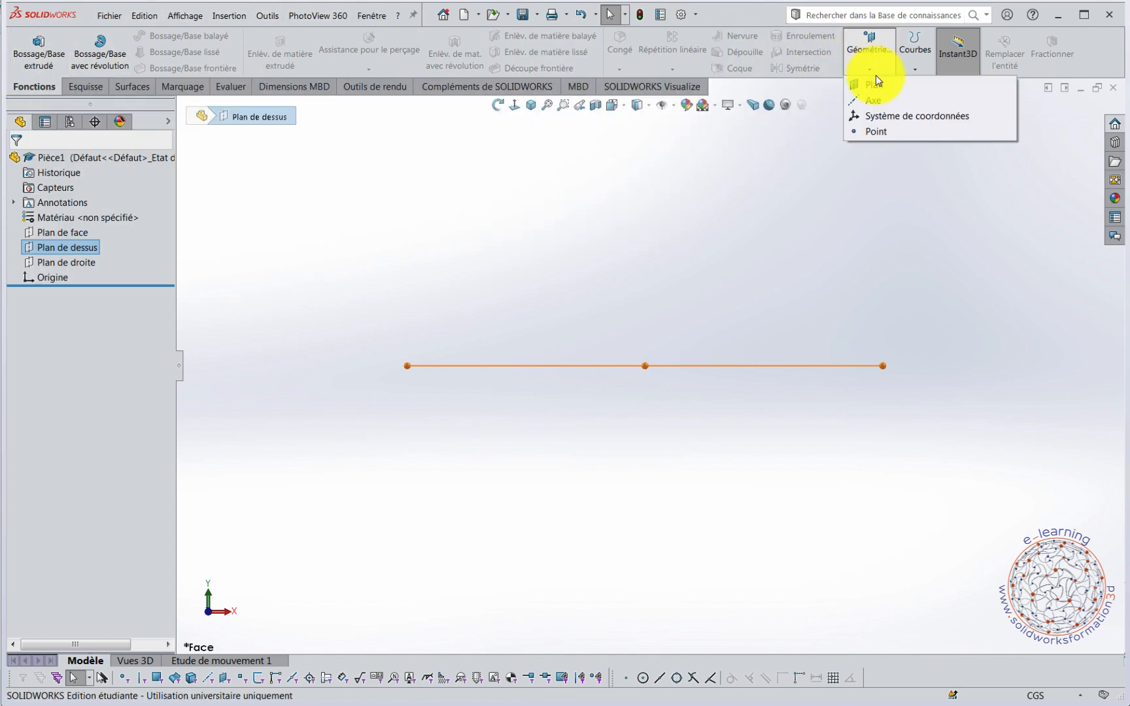
{"action": "left_click", "coordinate": [874, 84]}
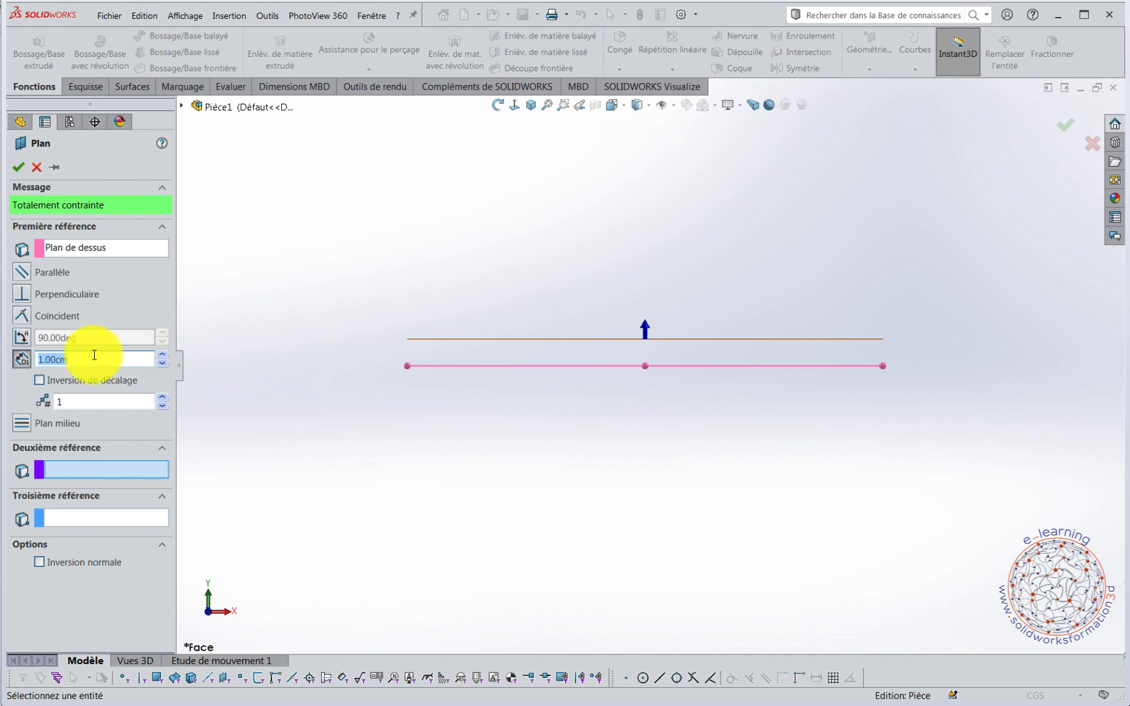
{"action": "type", "text": "55"}
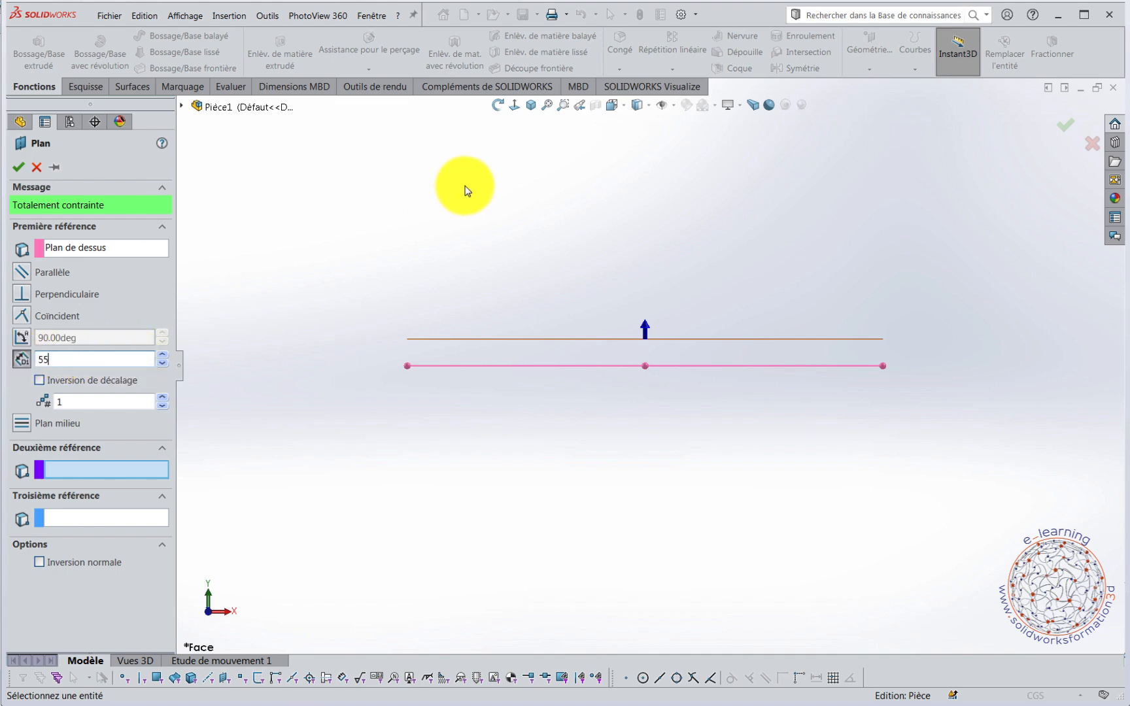
{"action": "key", "text": "Return"}
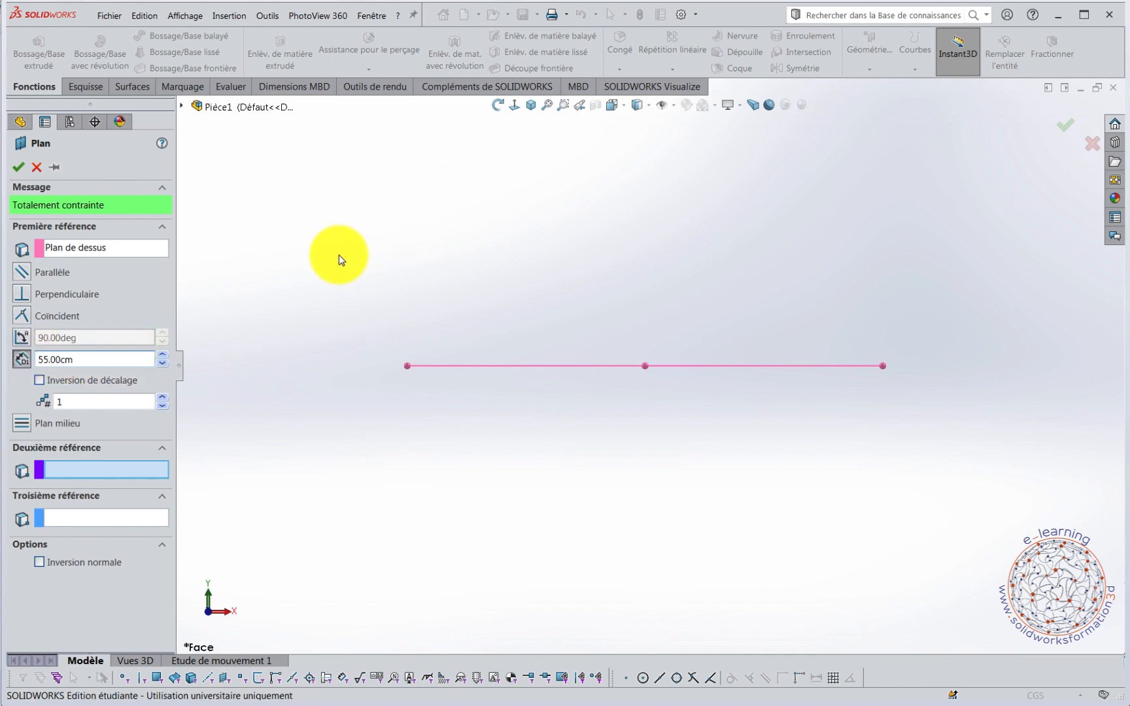
{"action": "scroll", "coordinate": [515, 277], "scroll_direction": "up", "scroll_amount": 5}
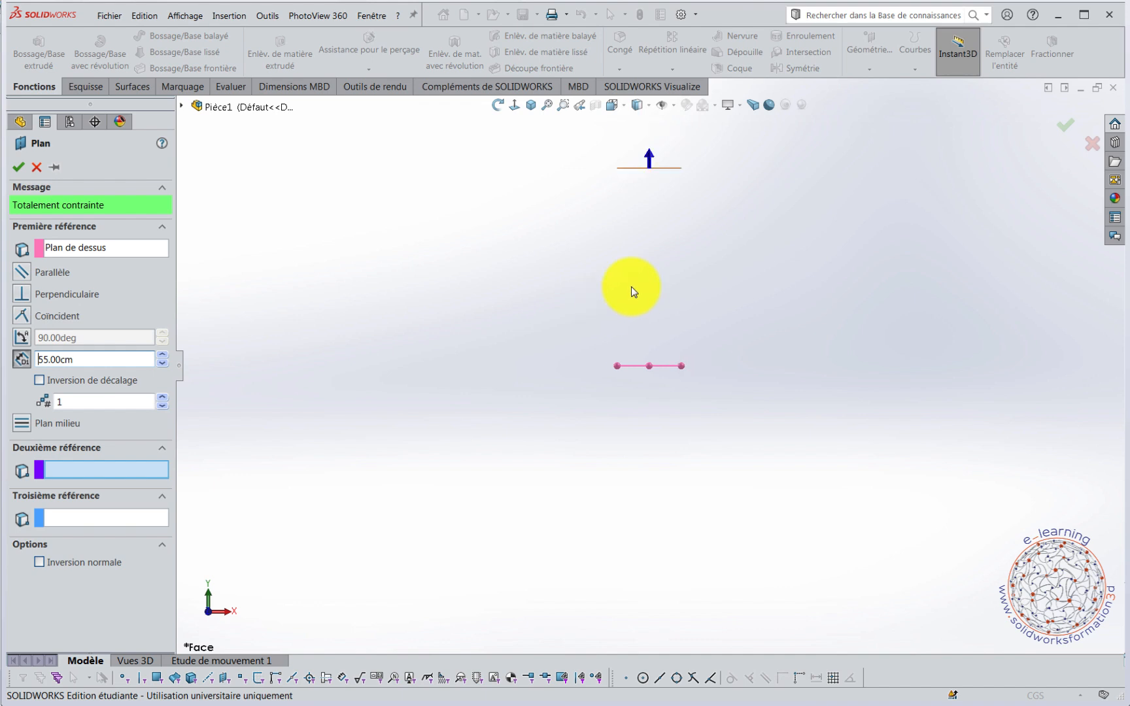
{"action": "middle_click_drag", "start_coordinate": [631, 286], "coordinate": [569, 340]}
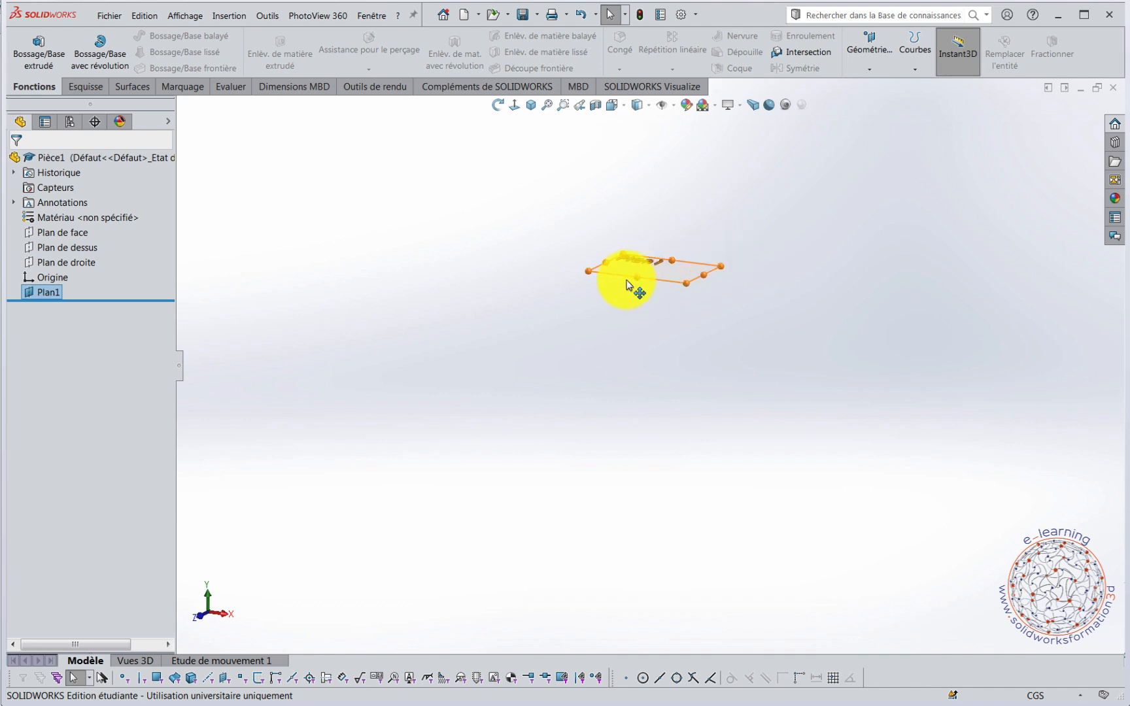
Enlarge the displayed outline of the offset plane by stretching two opposite corners outward.
{"action": "left_click_drag", "start_coordinate": [584, 274], "coordinate": [399, 307]}
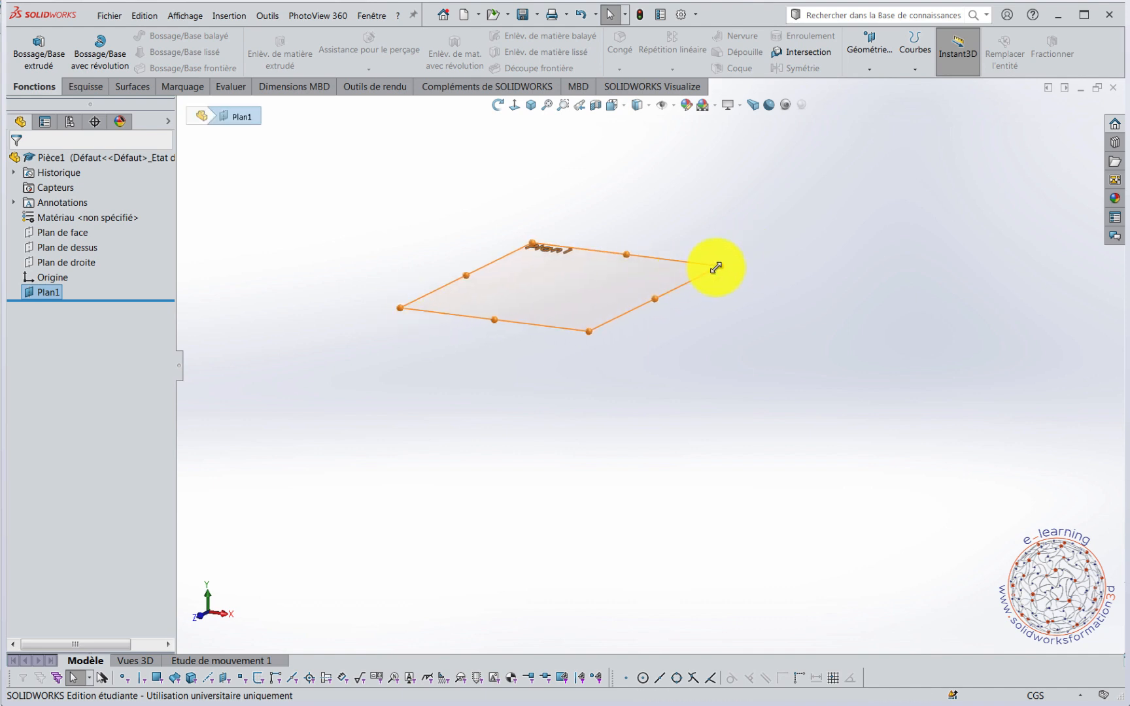
{"action": "left_click_drag", "start_coordinate": [715, 268], "coordinate": [942, 273]}
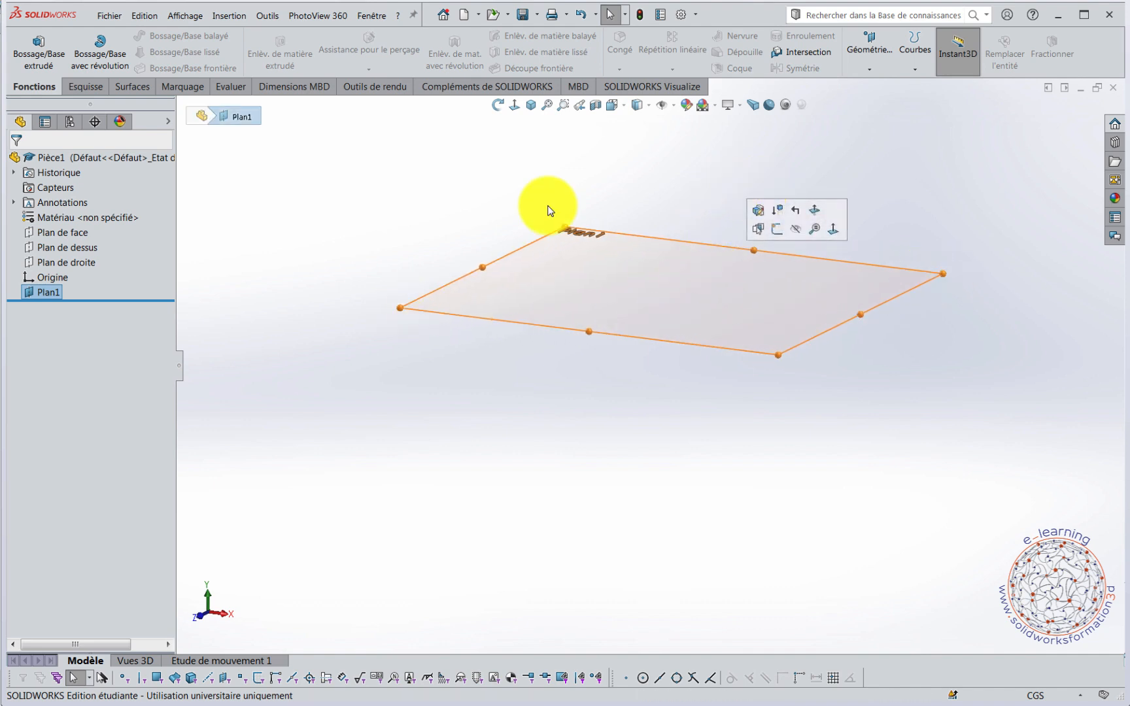
{"action": "left_click", "coordinate": [370, 202]}
Rename the offset plane as "Plan1_decal 55cm" in its feature properties.
{"action": "right_click", "coordinate": [49, 293]}
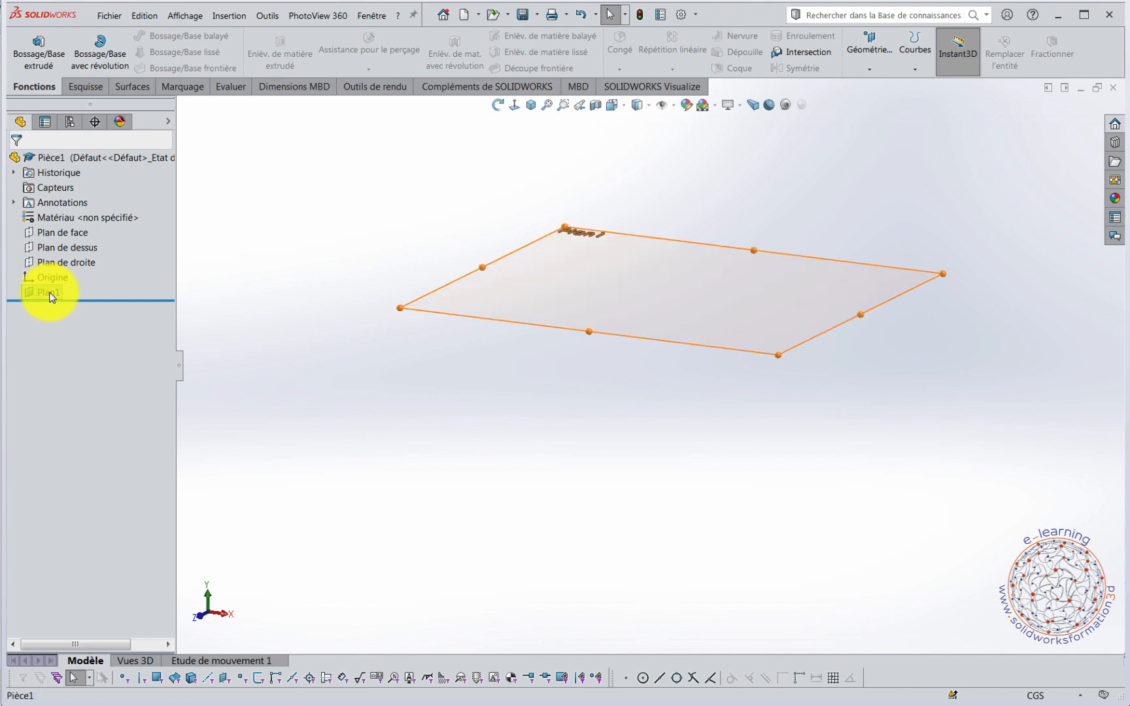
{"action": "left_click", "coordinate": [120, 473]}
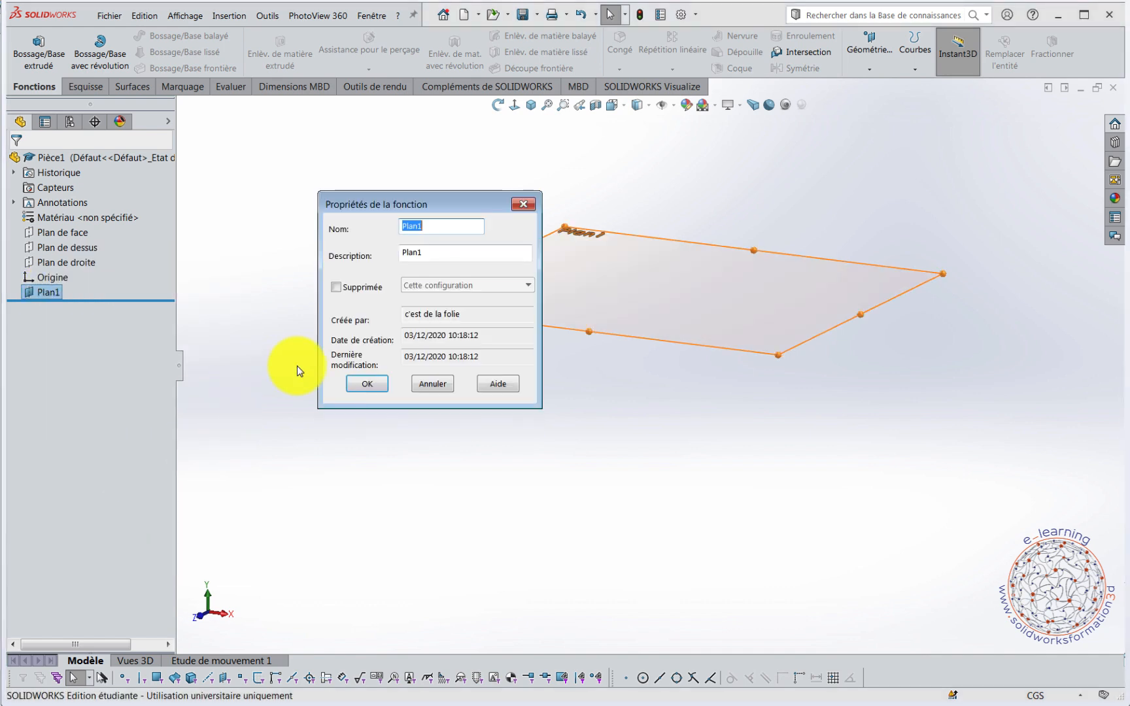
{"action": "left_click", "coordinate": [464, 225]}
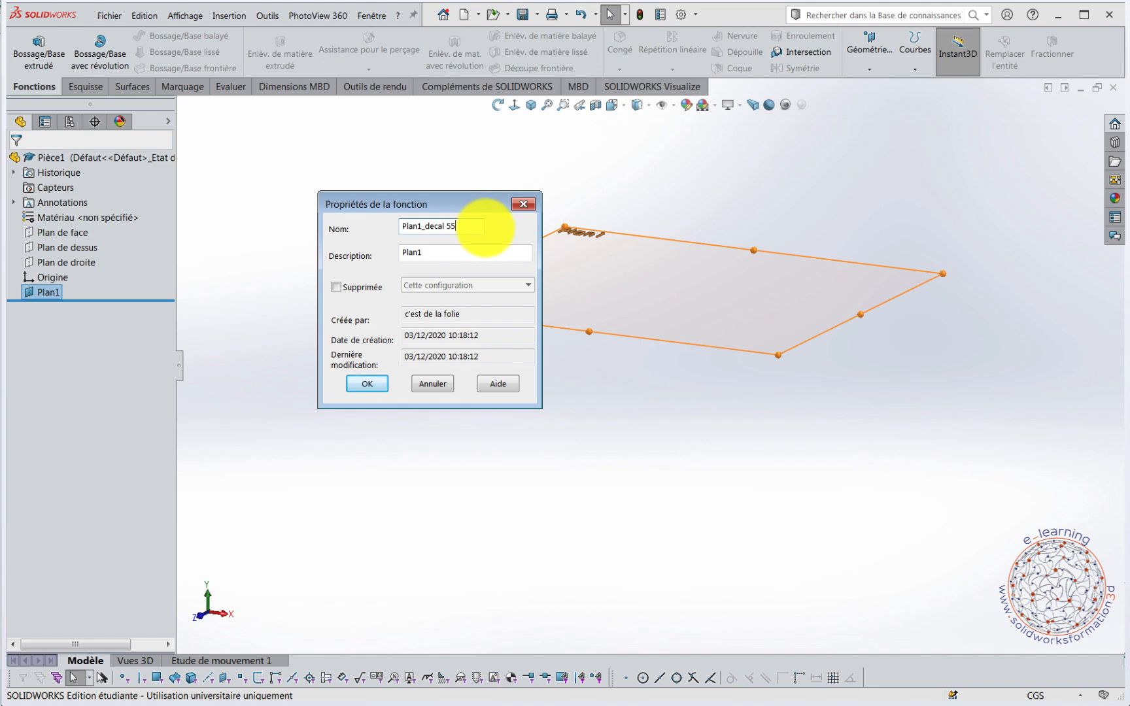
{"action": "key", "text": "Return"}
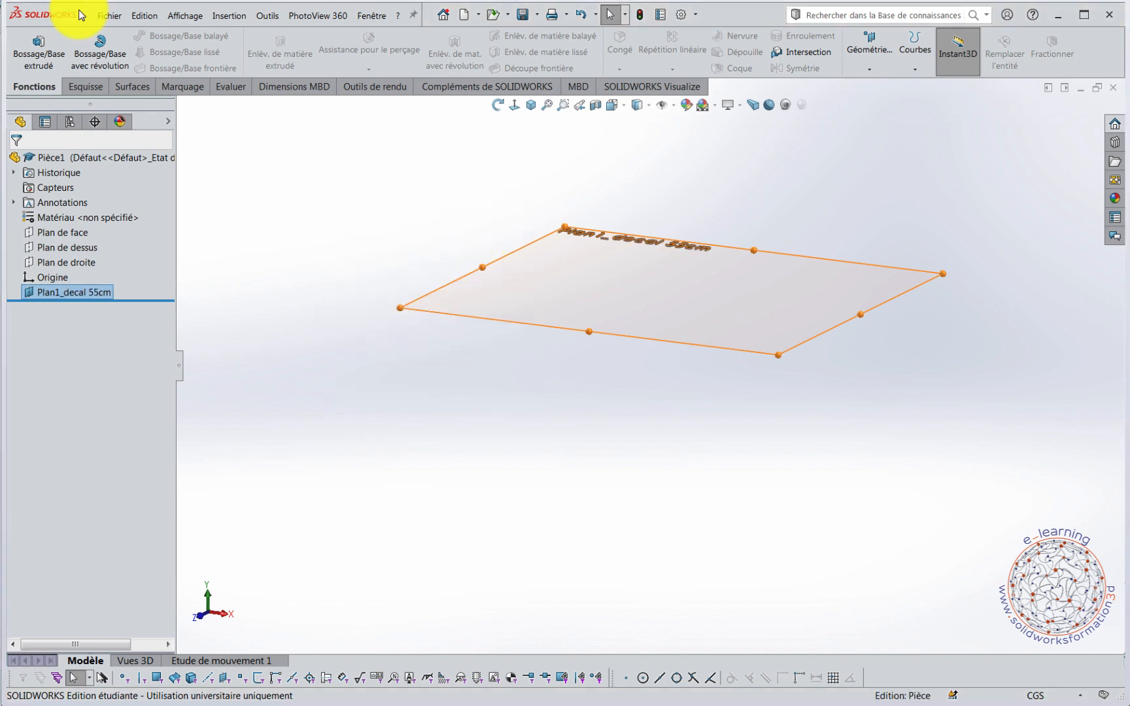
Open a sketch on the Plan1_decal 55cm plane and stretch the plane's outline so it surrounds the origin.
{"action": "right_click", "coordinate": [29, 291]}
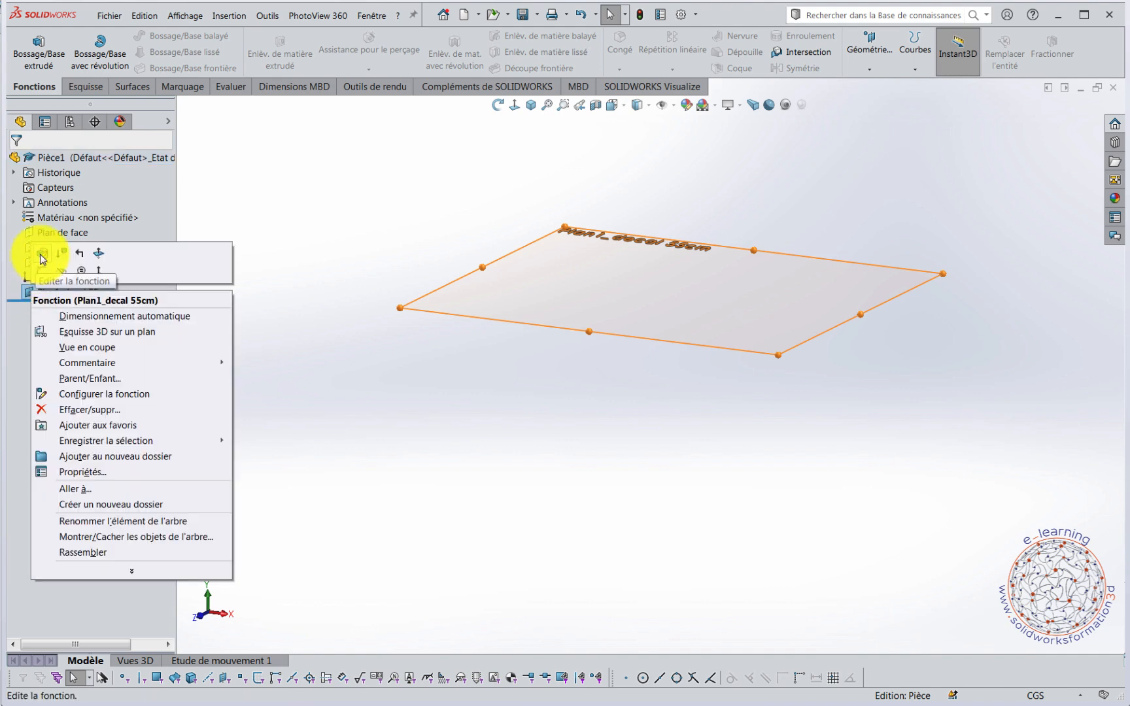
{"action": "left_click", "coordinate": [42, 258]}
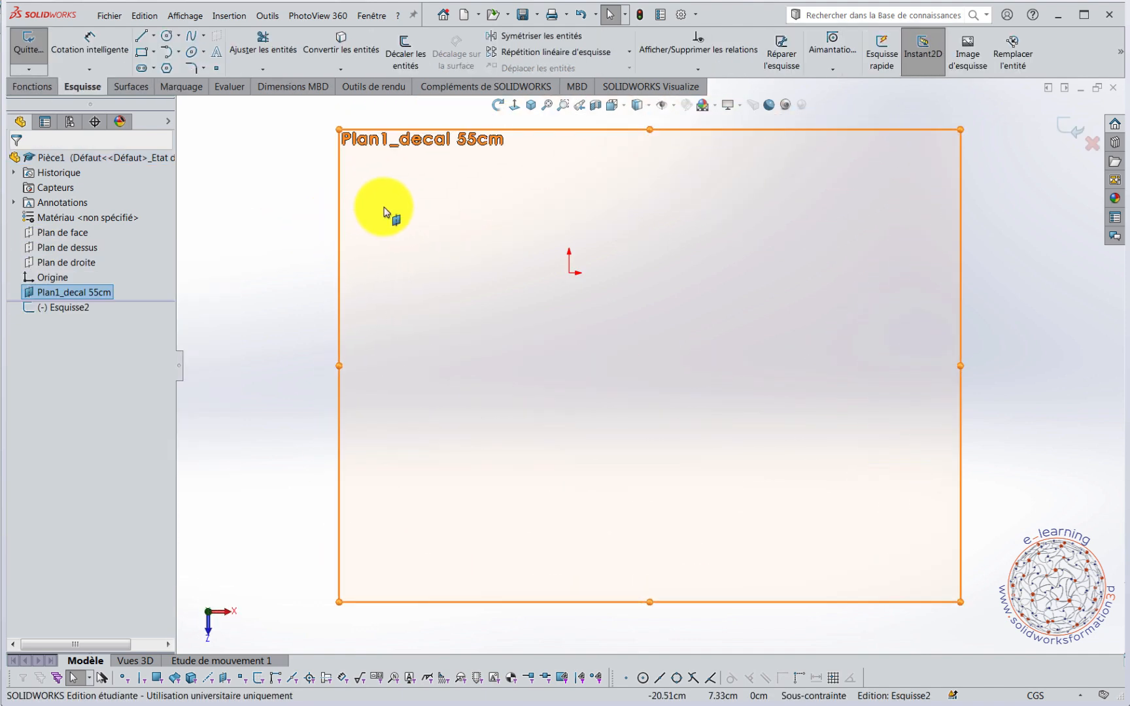
{"action": "scroll", "coordinate": [434, 253], "scroll_direction": "up", "scroll_amount": 3}
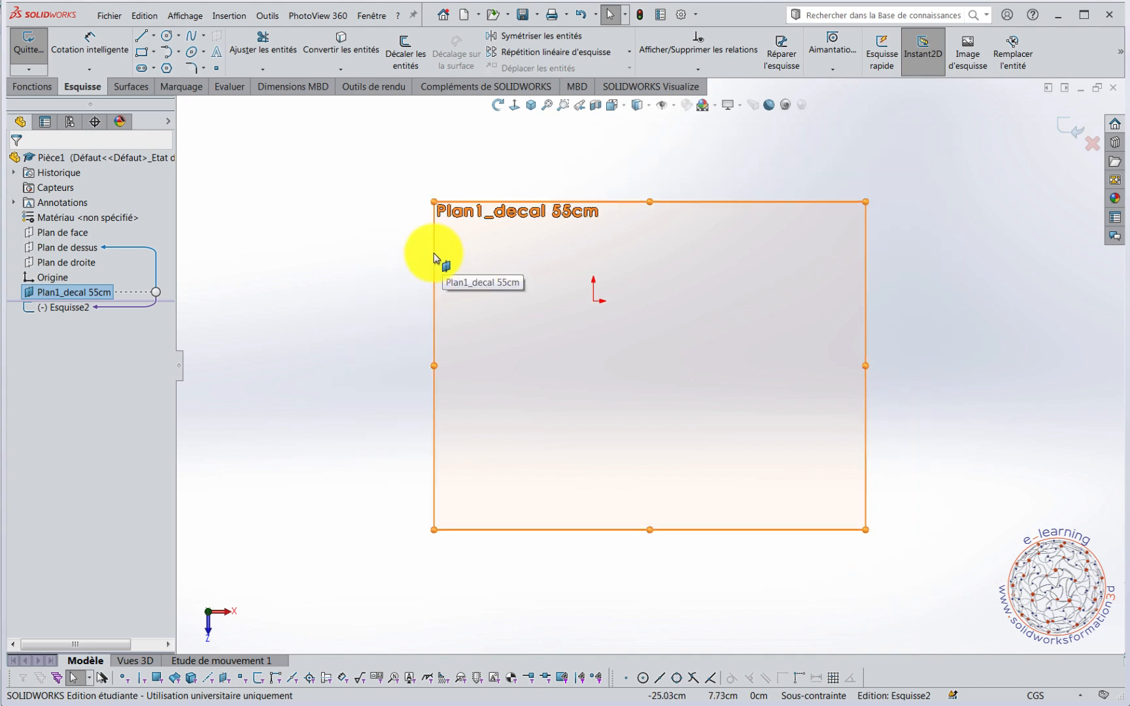
{"action": "left_click_drag", "start_coordinate": [469, 229], "coordinate": [380, 155]}
Draw a horizontal construction line about 38.41 cm long from the origin toward positive X.
{"action": "right_click_drag", "start_coordinate": [241, 284], "coordinate": [273, 322]}
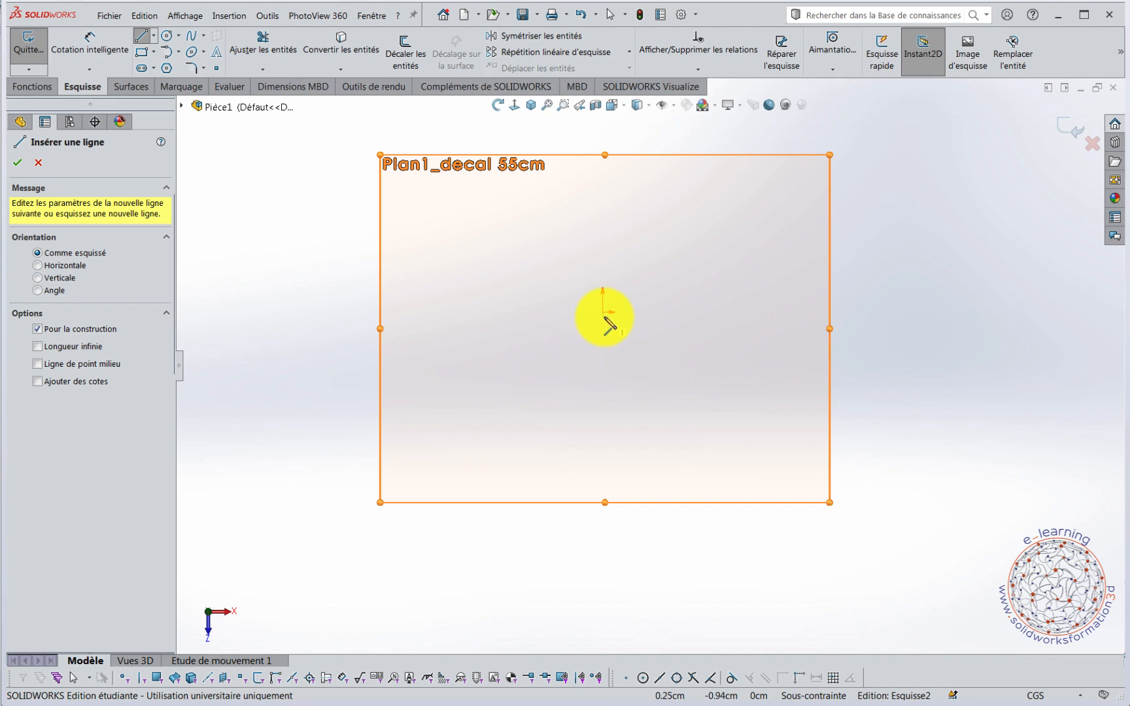
{"action": "left_click", "coordinate": [603, 312]}
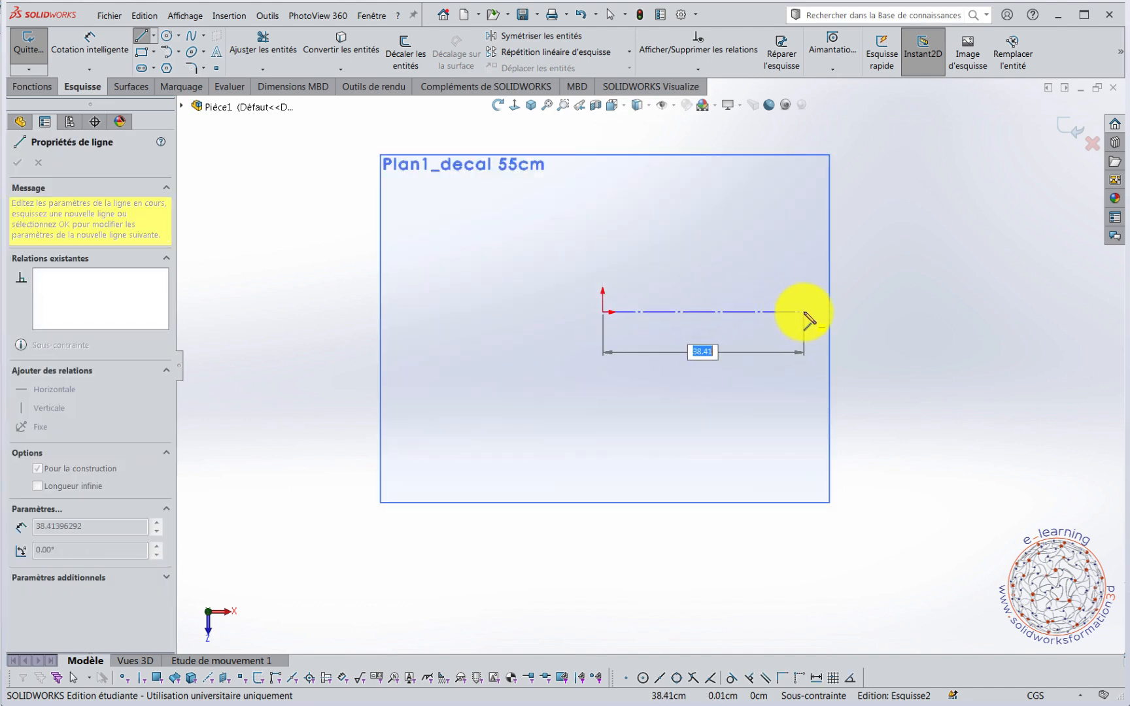
{"action": "left_click", "coordinate": [804, 313]}
Dimension the horizontal construction line's length to 85 cm.
{"action": "right_click_drag", "start_coordinate": [928, 384], "coordinate": [927, 316]}
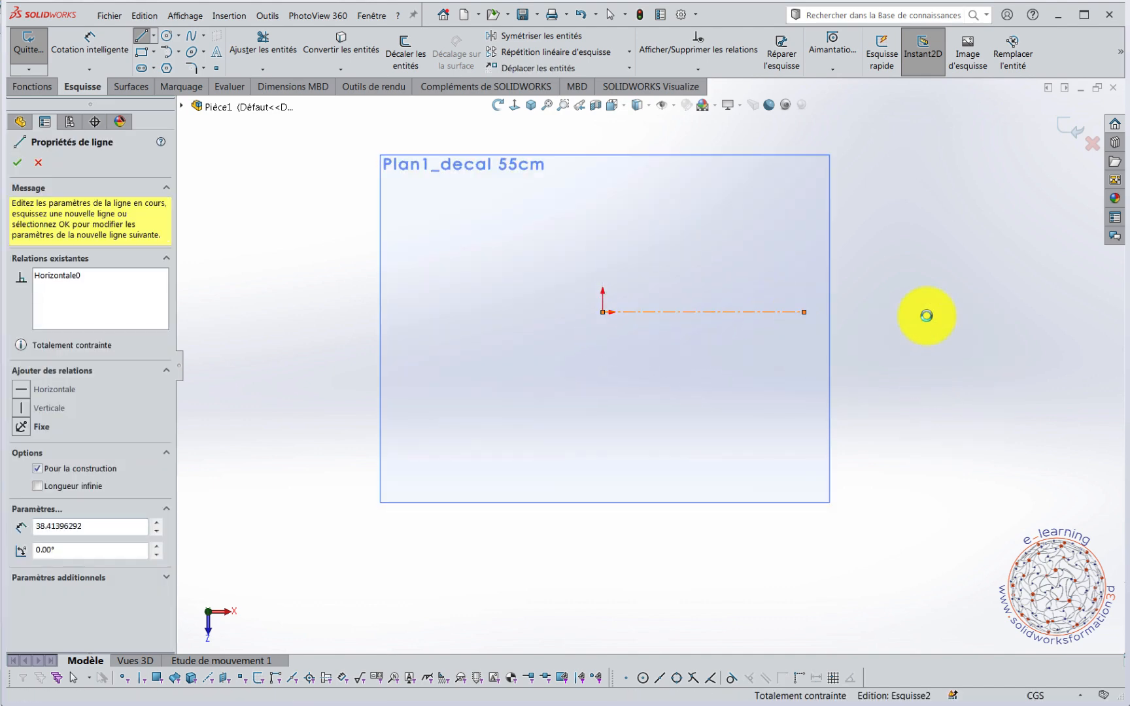
{"action": "left_click", "coordinate": [739, 317]}
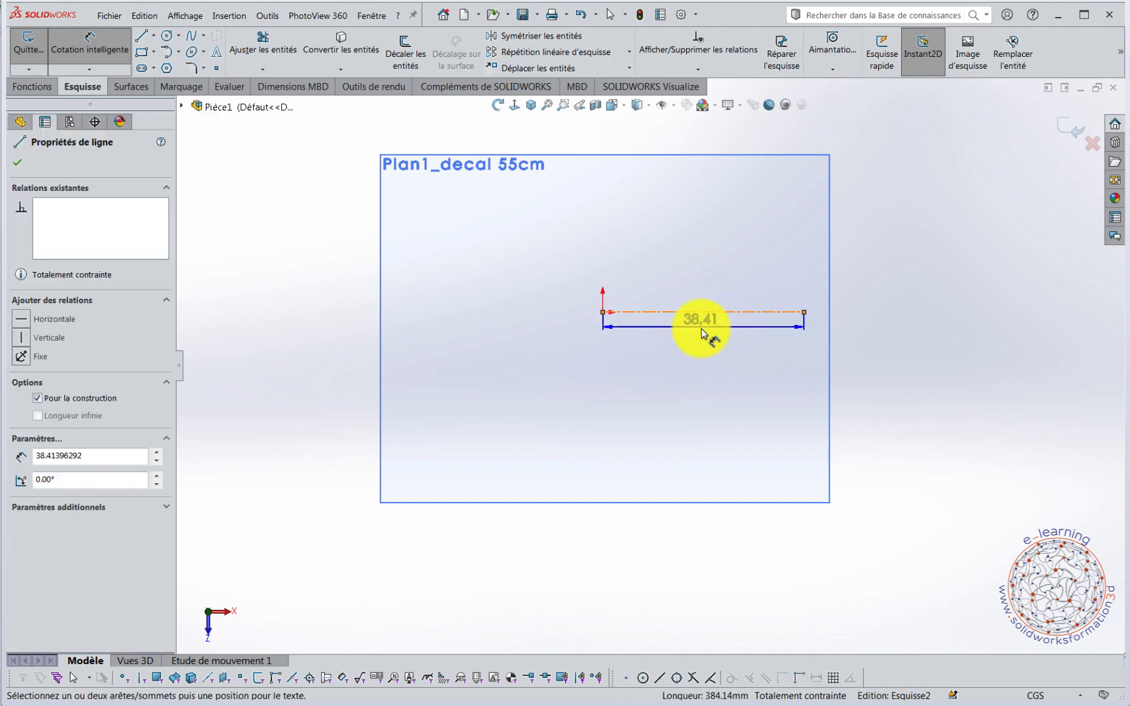
{"action": "left_click", "coordinate": [702, 330]}
{"action": "type", "text": "85"}
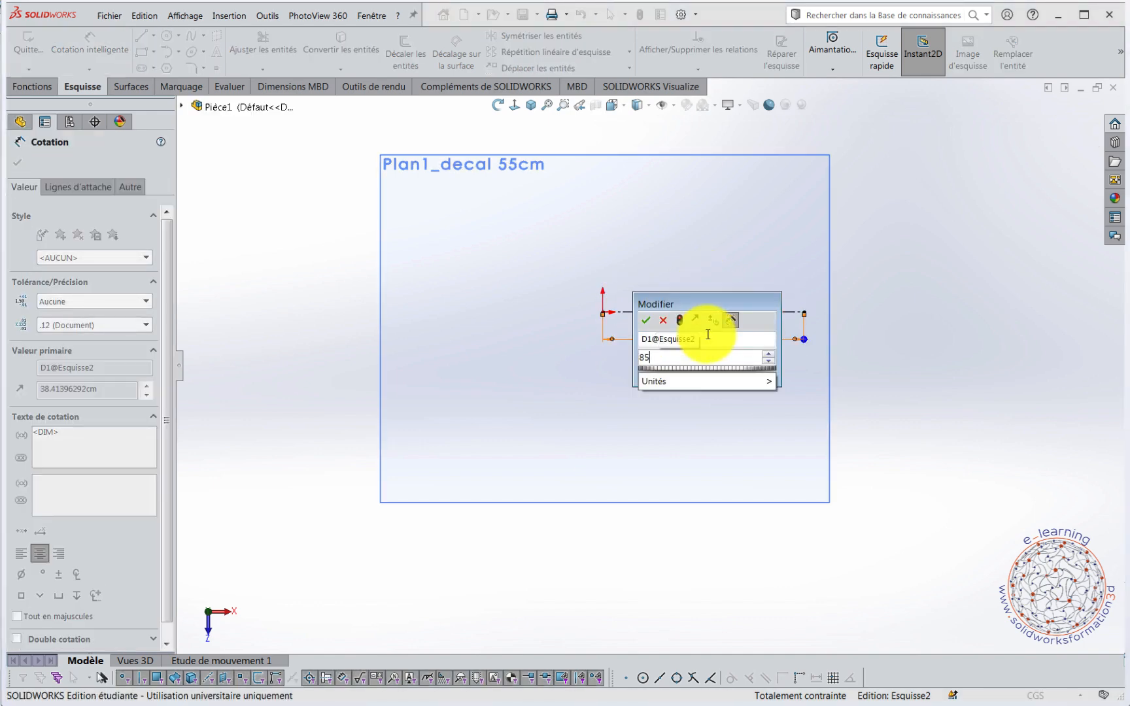
{"action": "key", "text": "Return"}
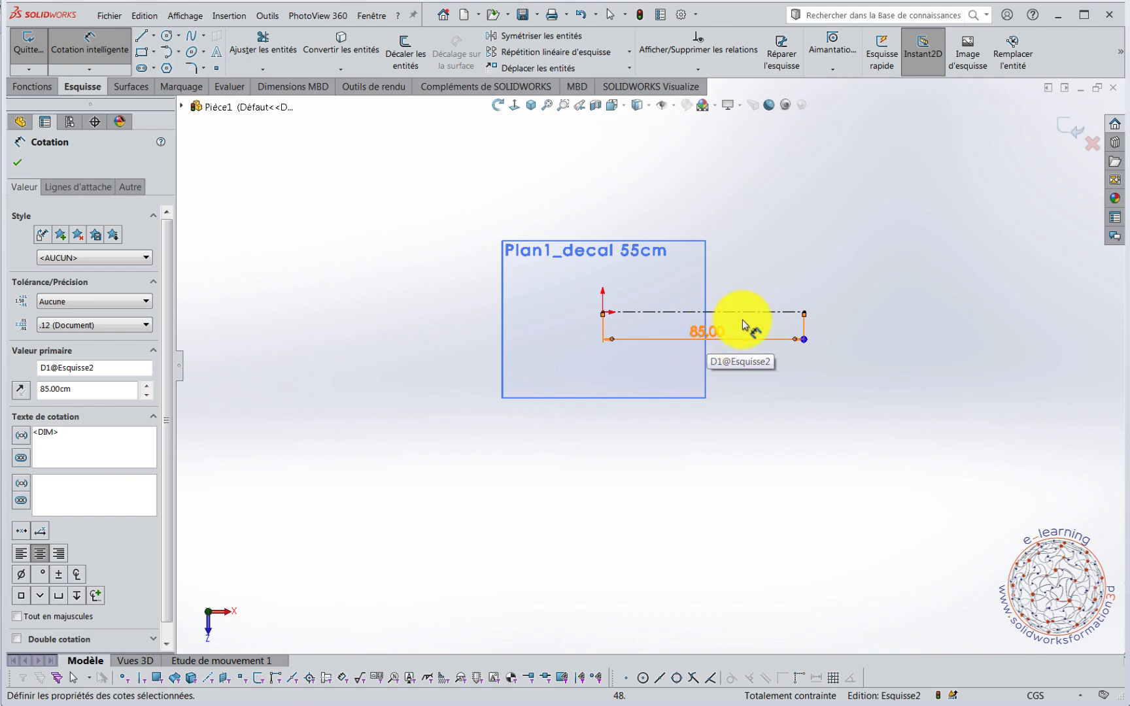
Draw two construction lines from the origin: one about 95 cm long at about 133°, the other about 96 cm at about 227°.
{"action": "right_click_drag", "start_coordinate": [398, 263], "coordinate": [451, 335]}
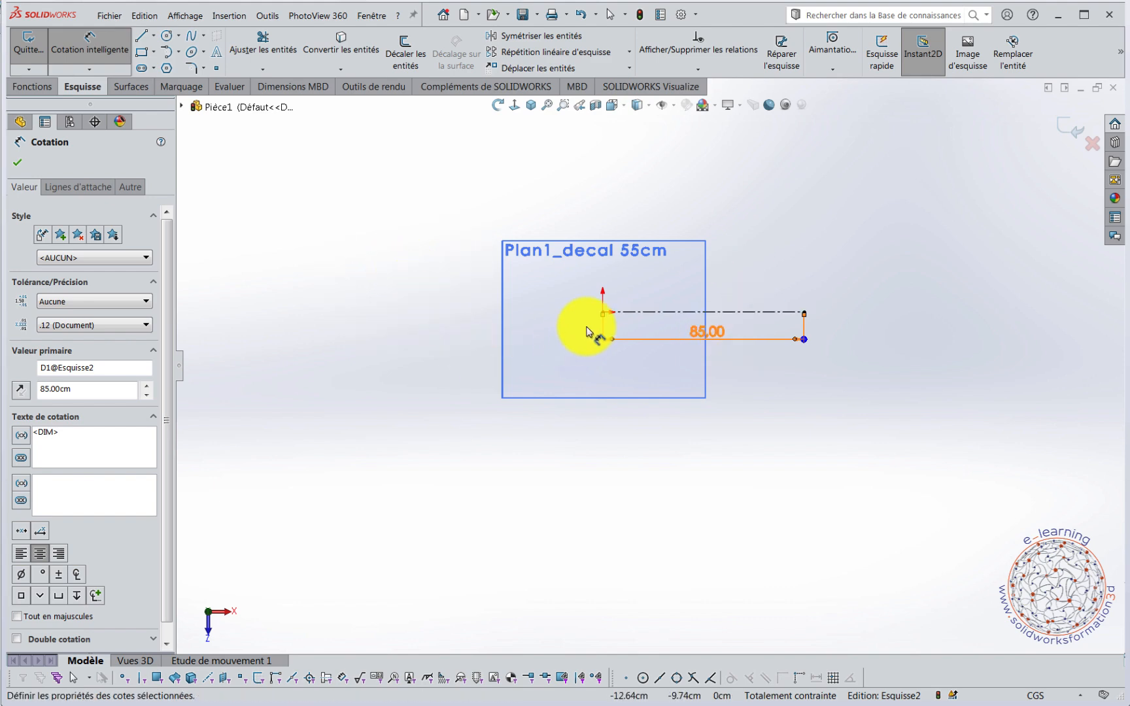
{"action": "right_click_drag", "start_coordinate": [353, 296], "coordinate": [400, 360]}
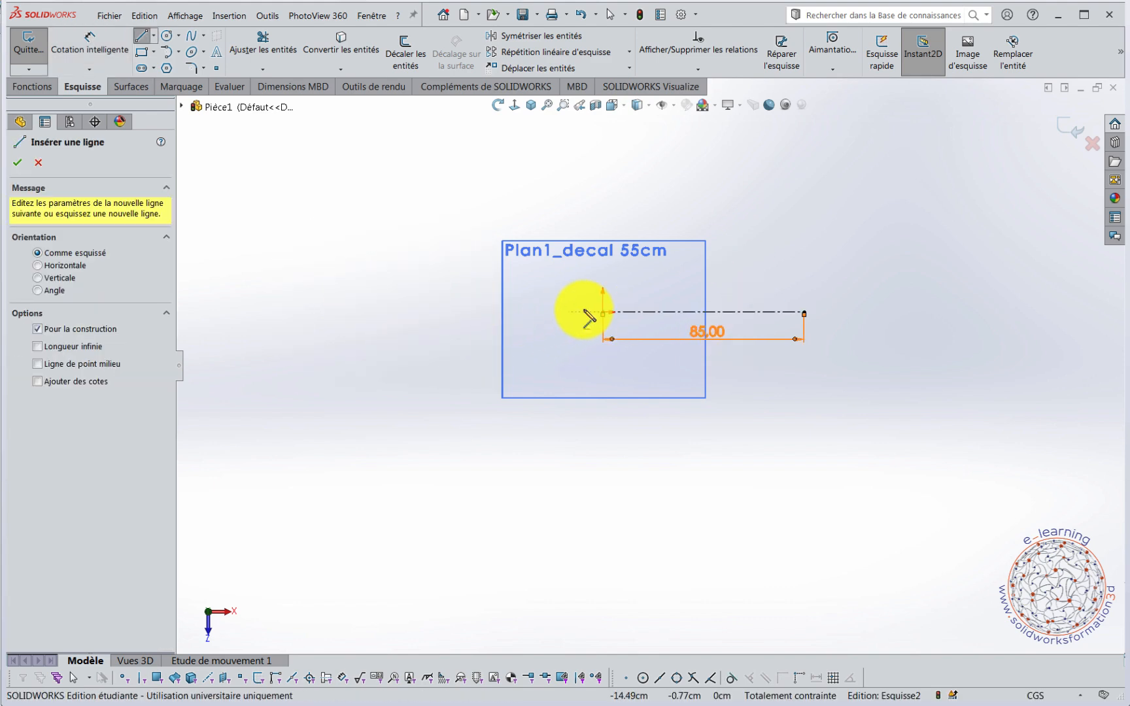
{"action": "left_click", "coordinate": [603, 312]}
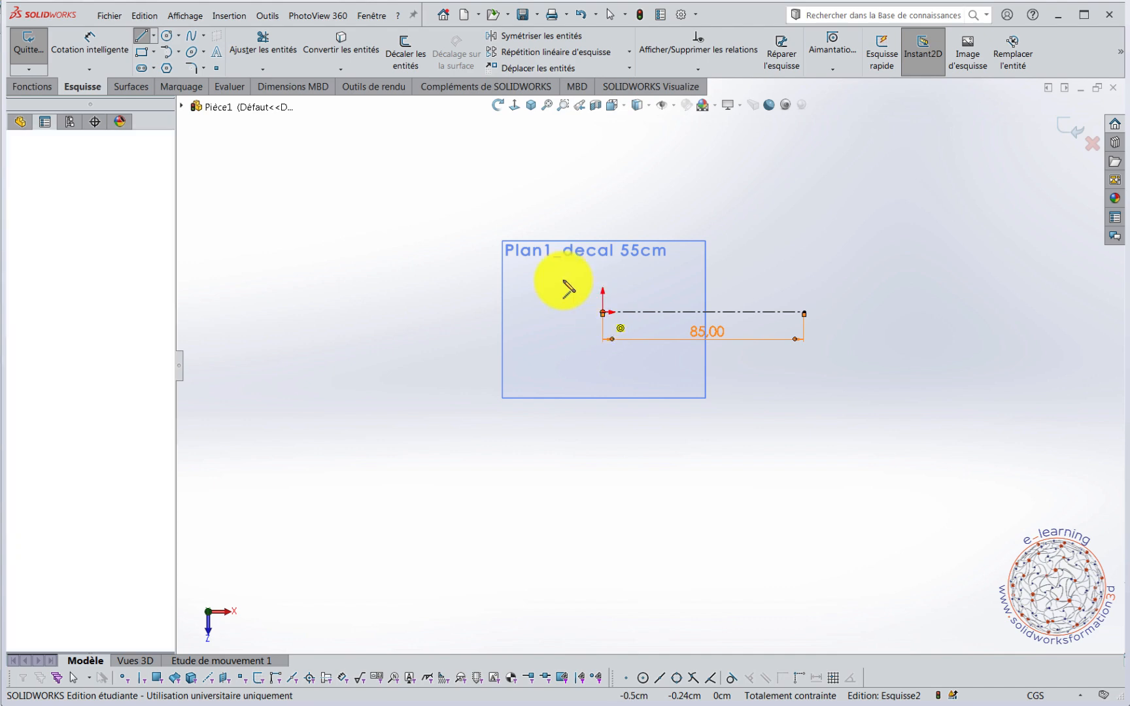
{"action": "double_click", "coordinate": [448, 149]}
{"action": "left_click", "coordinate": [603, 313]}
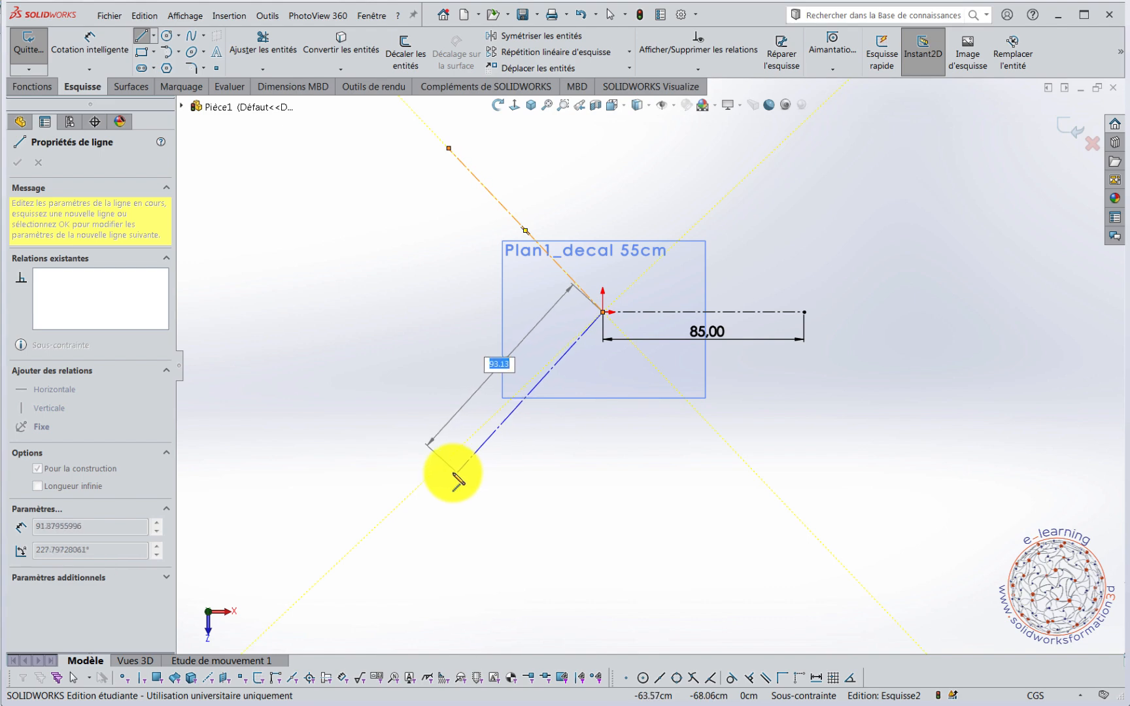
{"action": "double_click", "coordinate": [450, 476]}
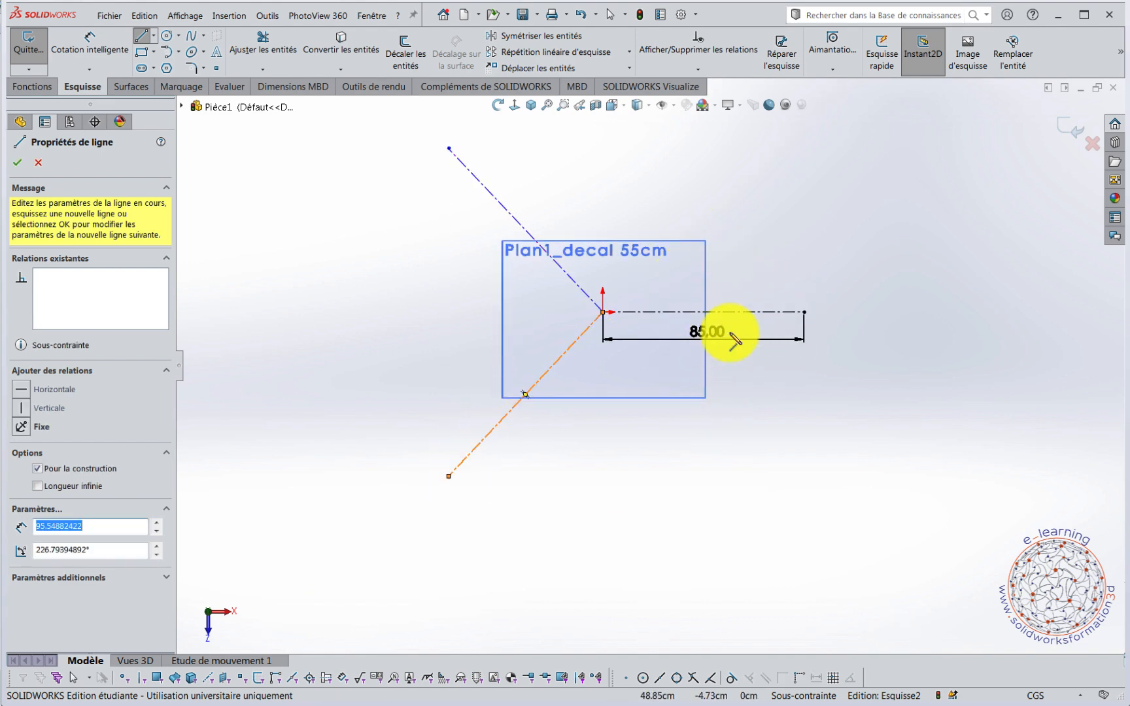
Dimension the angle between the upper oblique construction line and the horizontal one to 120°.
{"action": "right_click_drag", "start_coordinate": [353, 357], "coordinate": [347, 285]}
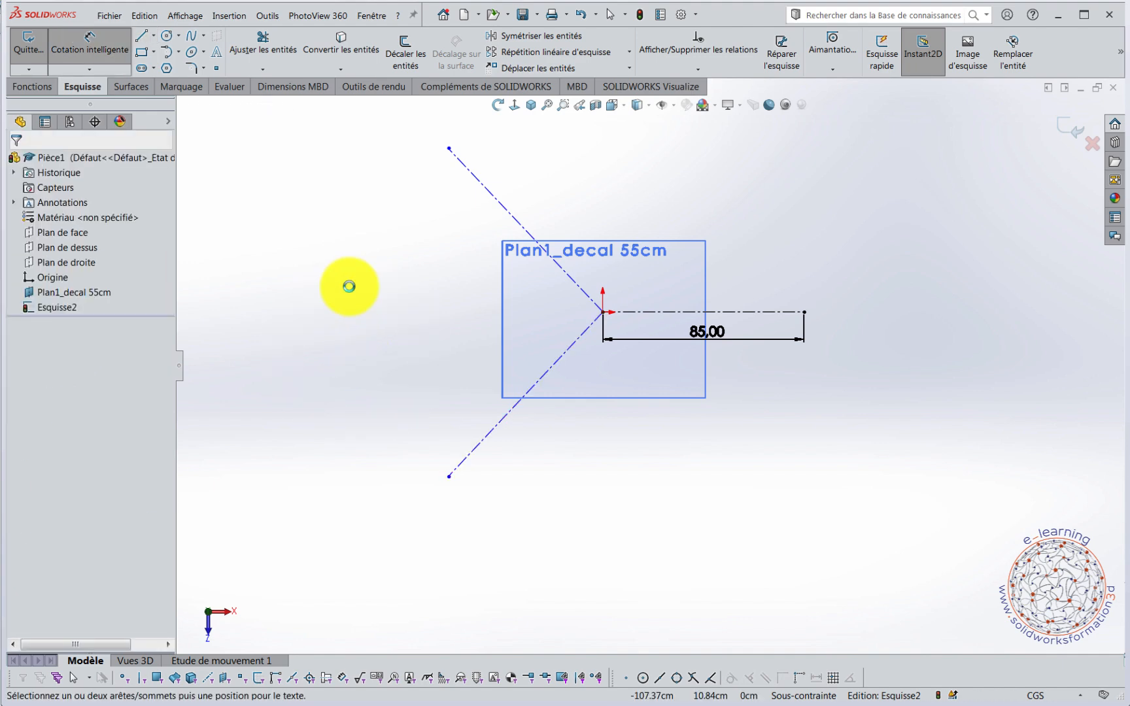
{"action": "left_click", "coordinate": [510, 217]}
{"action": "left_click", "coordinate": [735, 312]}
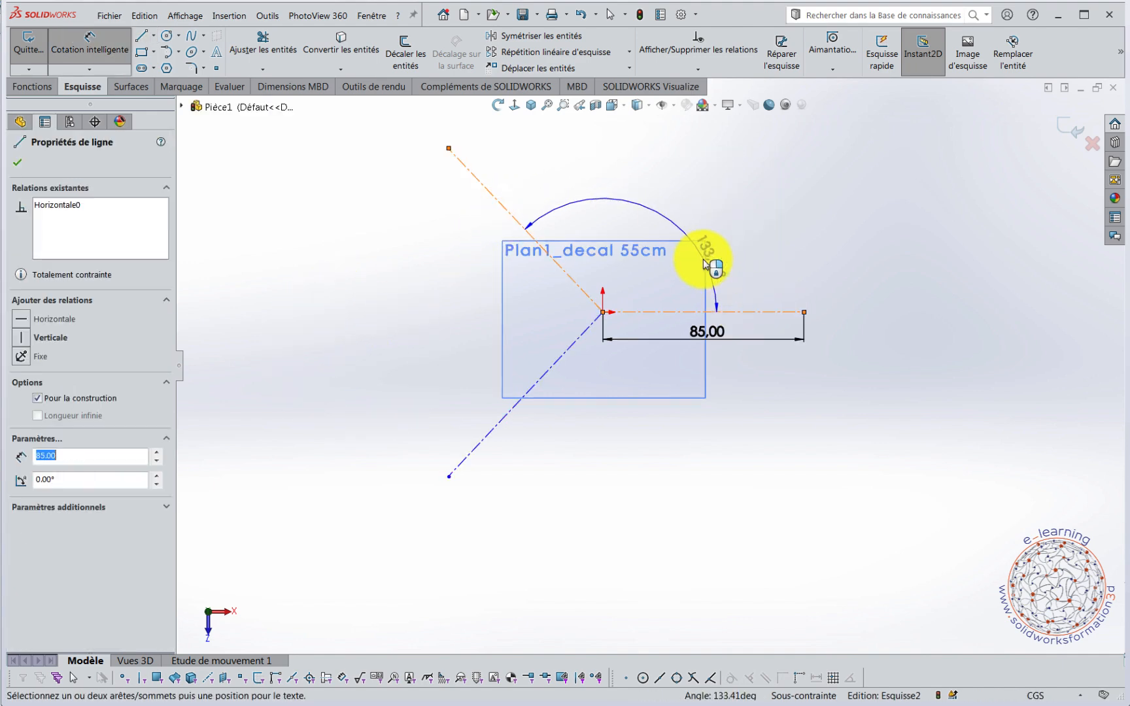
{"action": "left_click", "coordinate": [670, 273]}
{"action": "type", "text": "12"}
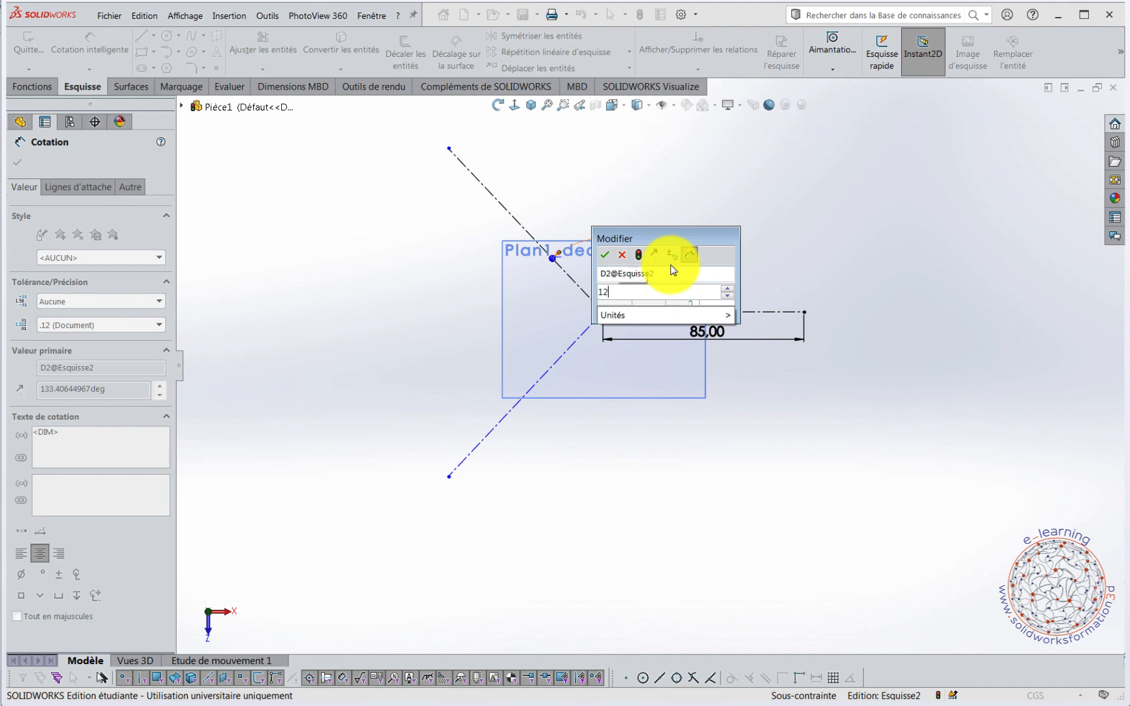
{"action": "type", "text": "0"}
{"action": "key", "text": "Return"}
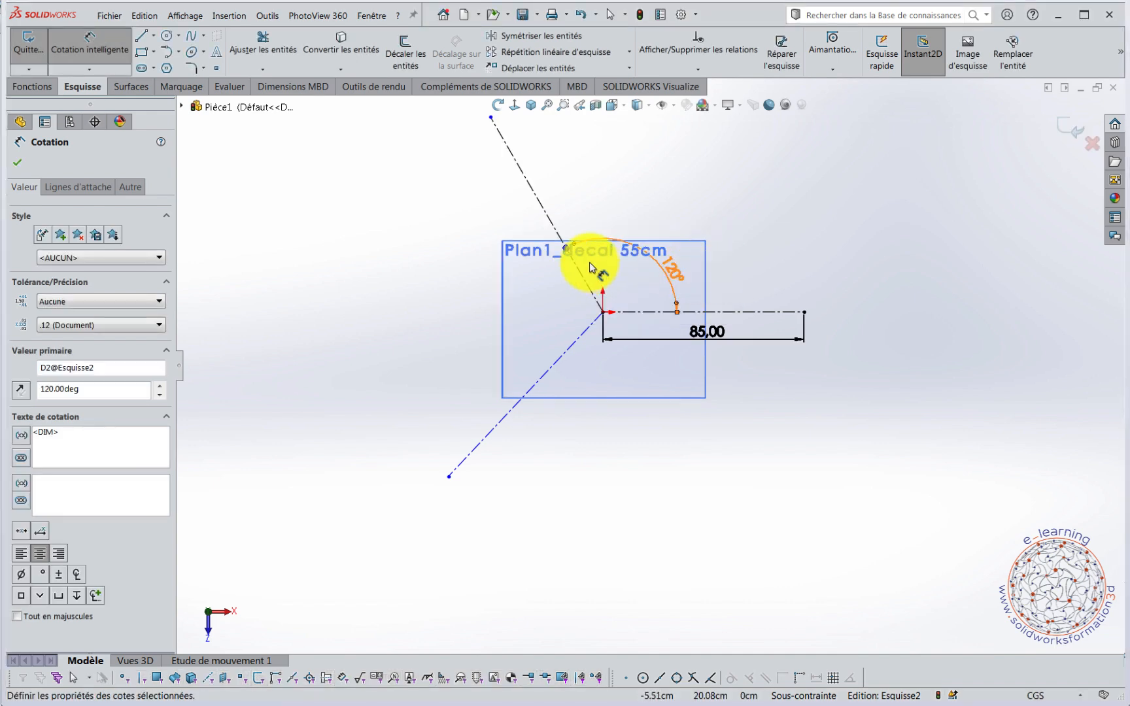
Dimension the angle between the two oblique construction lines to 120° and end dimensioning.
{"action": "left_click", "coordinate": [539, 208]}
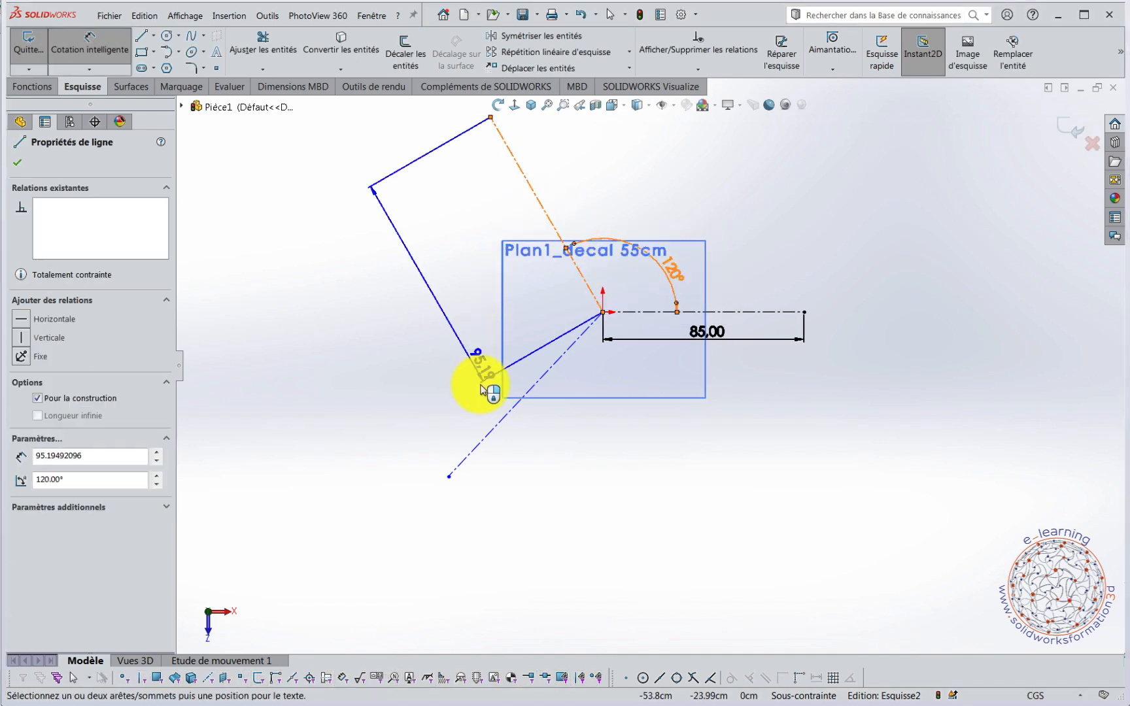
{"action": "left_click", "coordinate": [489, 378]}
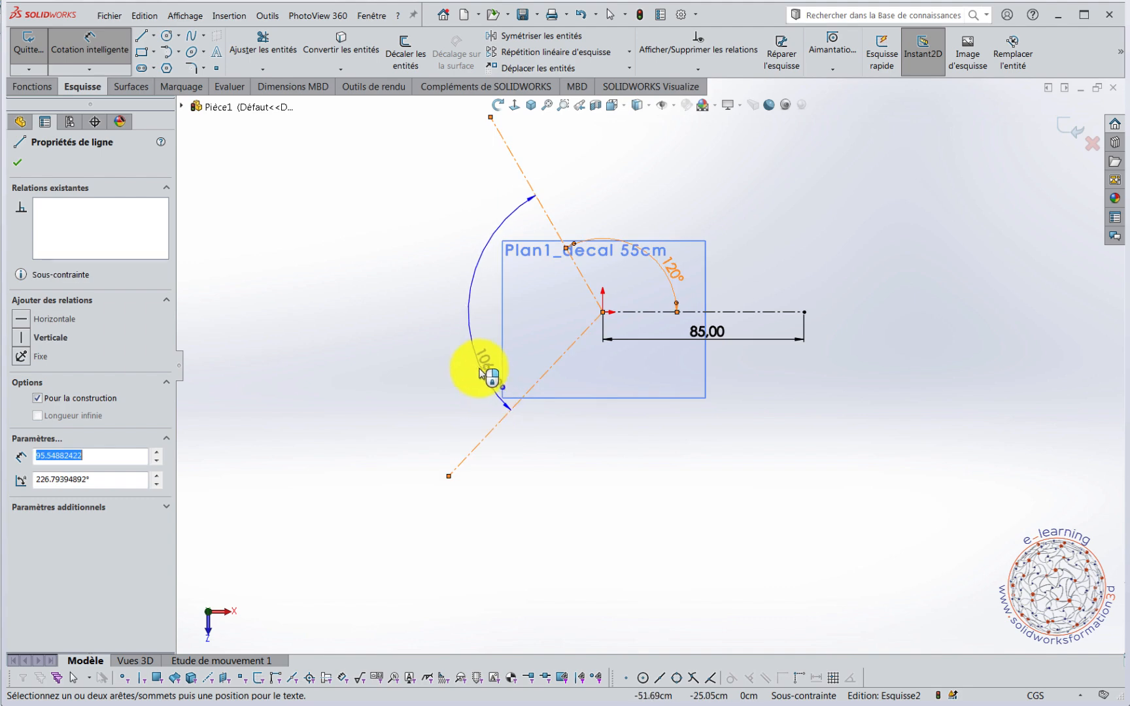
{"action": "left_click", "coordinate": [487, 373]}
{"action": "type", "text": "20"}
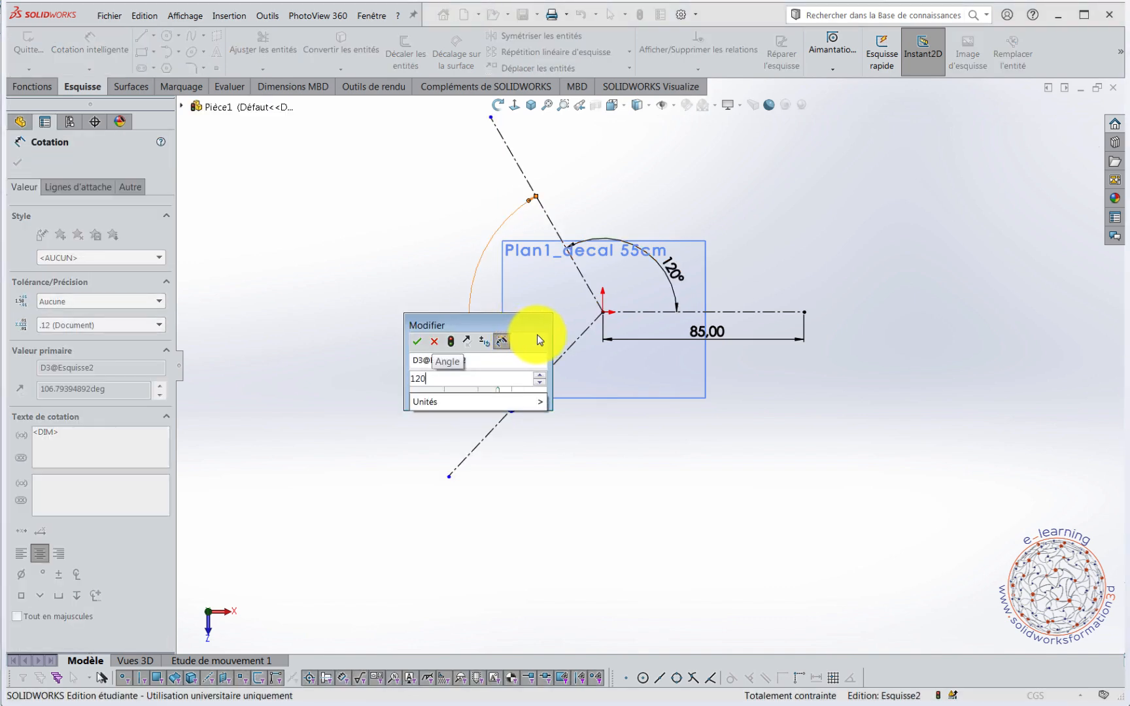
{"action": "key", "text": "Return"}
{"action": "key", "text": "Escape"}
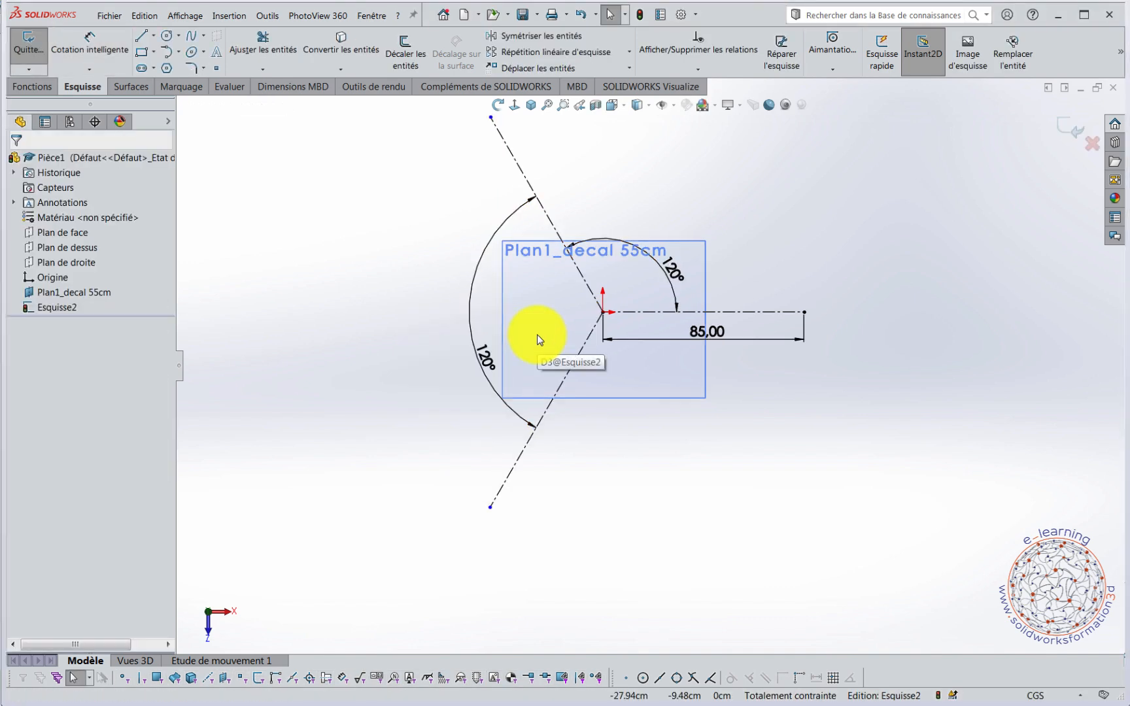
Add an Equal relation between the horizontal construction line and the upper oblique line.
{"action": "left_click", "coordinate": [821, 238]}
{"action": "scroll", "coordinate": [776, 199], "scroll_direction": "up", "scroll_amount": 1}
{"action": "scroll", "coordinate": [763, 205], "scroll_direction": "down", "scroll_amount": 1}
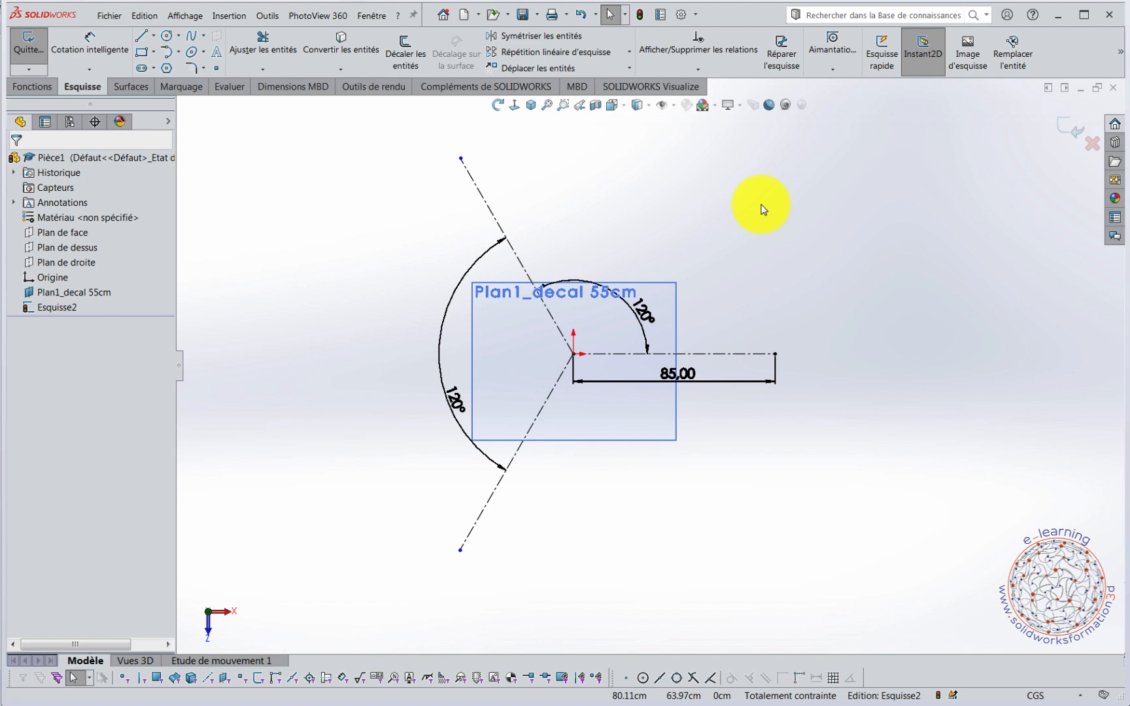
{"action": "left_click", "coordinate": [743, 357]}
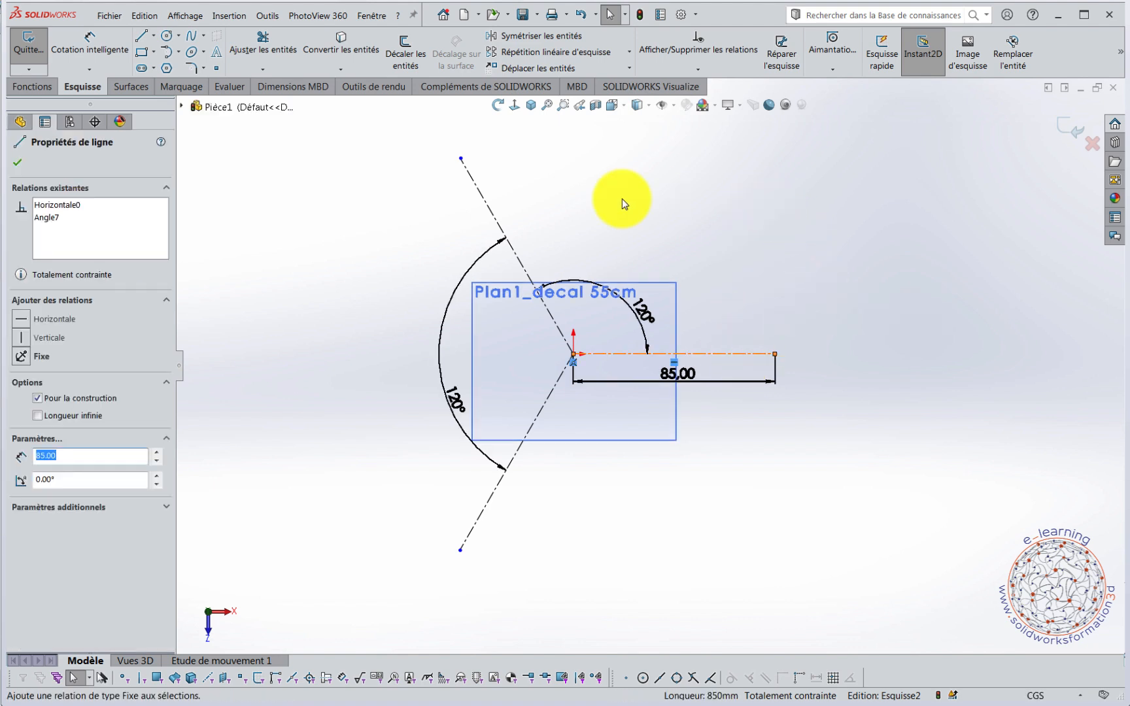
{"action": "left_click", "coordinate": [491, 212], "text": "ctrl"}
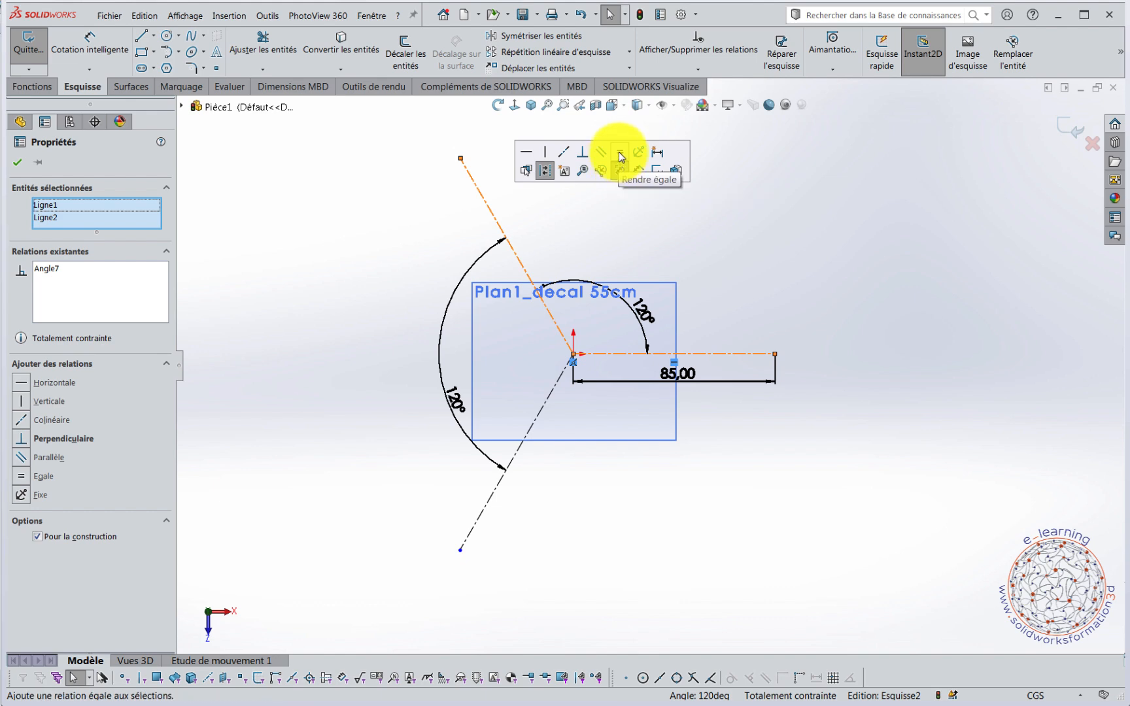
{"action": "left_click", "coordinate": [619, 152]}
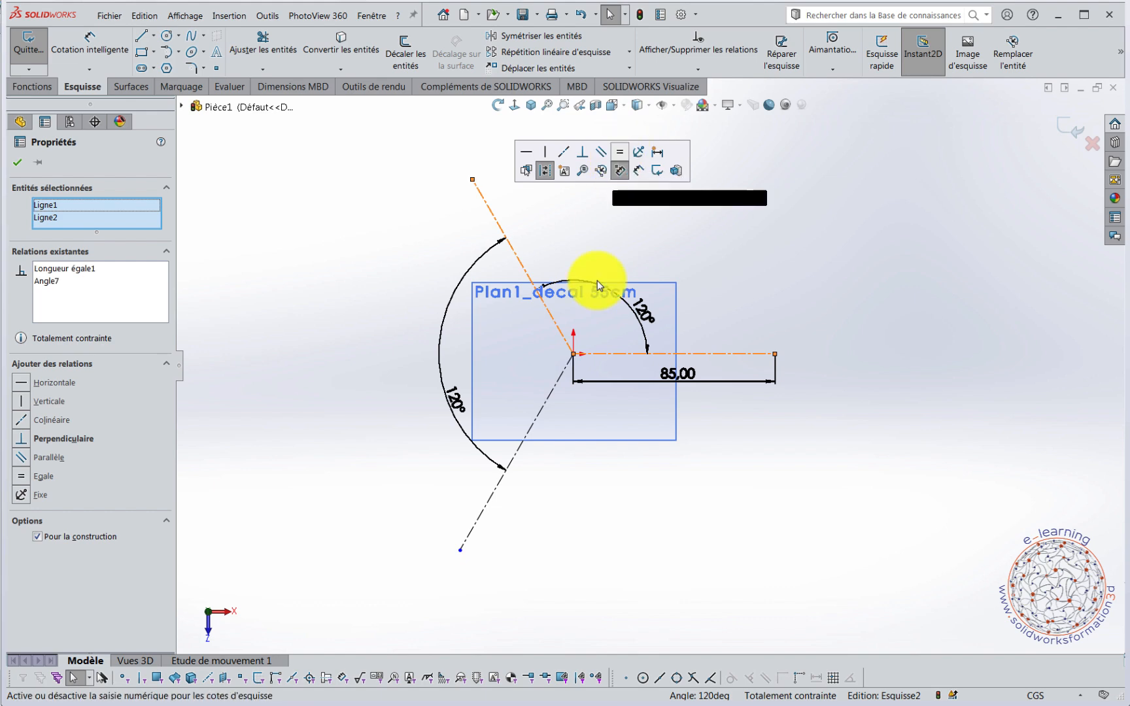
Add an Equal relation between the lower oblique line and the horizontal construction line, and leave only the horizontal line selected.
{"action": "left_click", "coordinate": [487, 509]}
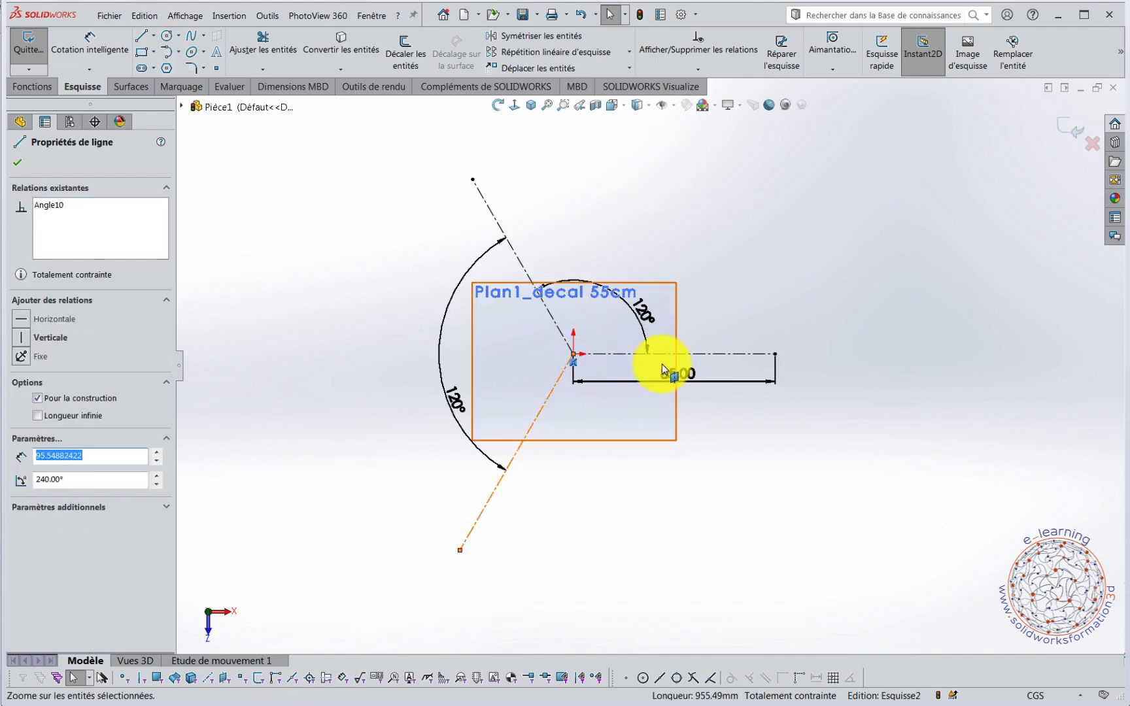
{"action": "left_click", "coordinate": [716, 359], "text": "ctrl"}
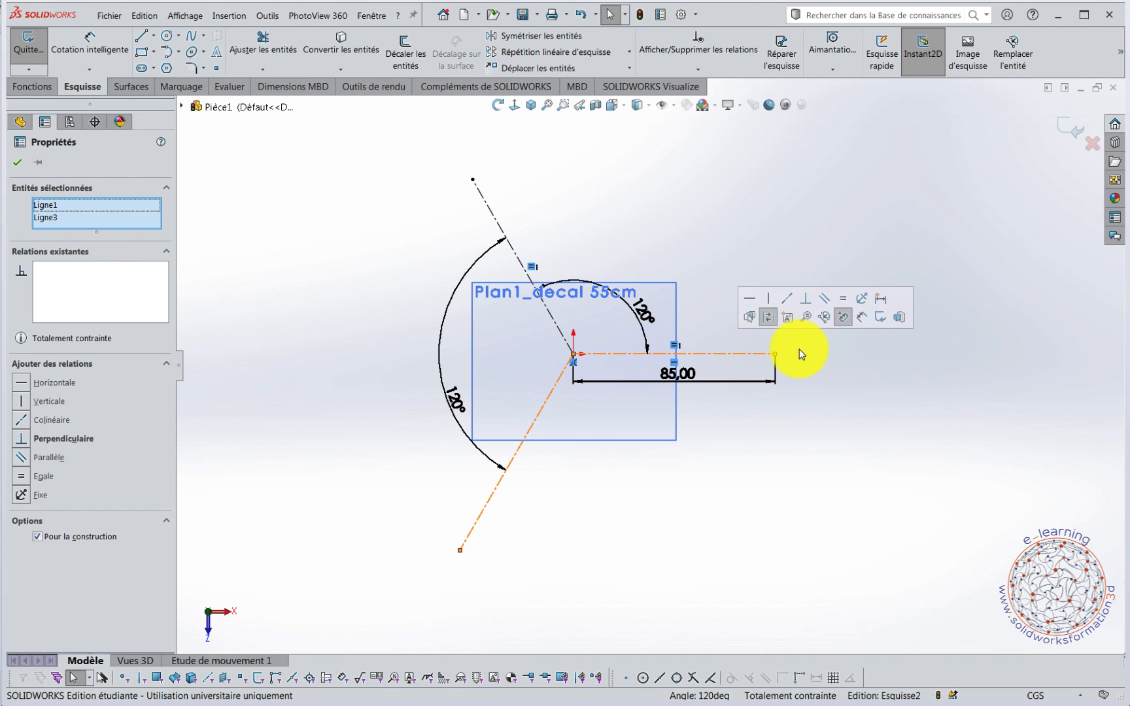
{"action": "left_click", "coordinate": [845, 305]}
{"action": "key", "text": "Escape"}
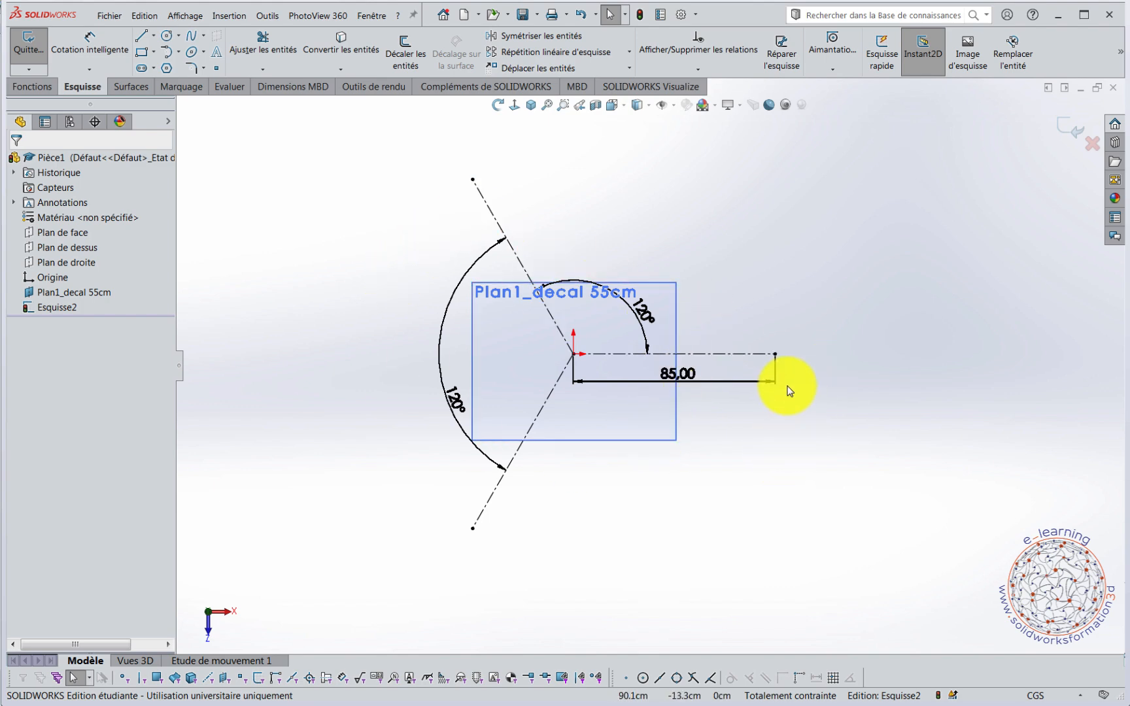
{"action": "left_click", "coordinate": [752, 353]}
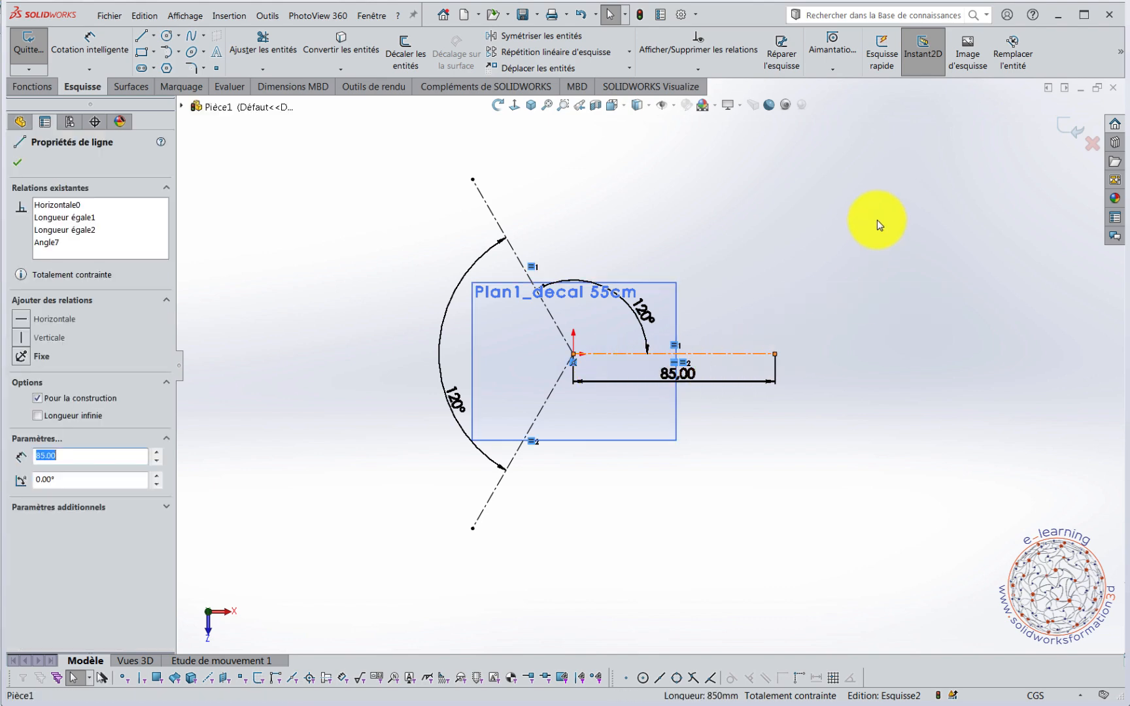
Locate the Dynamic Mirror Entities command in the Sketch category of the interface customization, and close the dialog without changes.
{"action": "left_click", "coordinate": [1121, 56]}
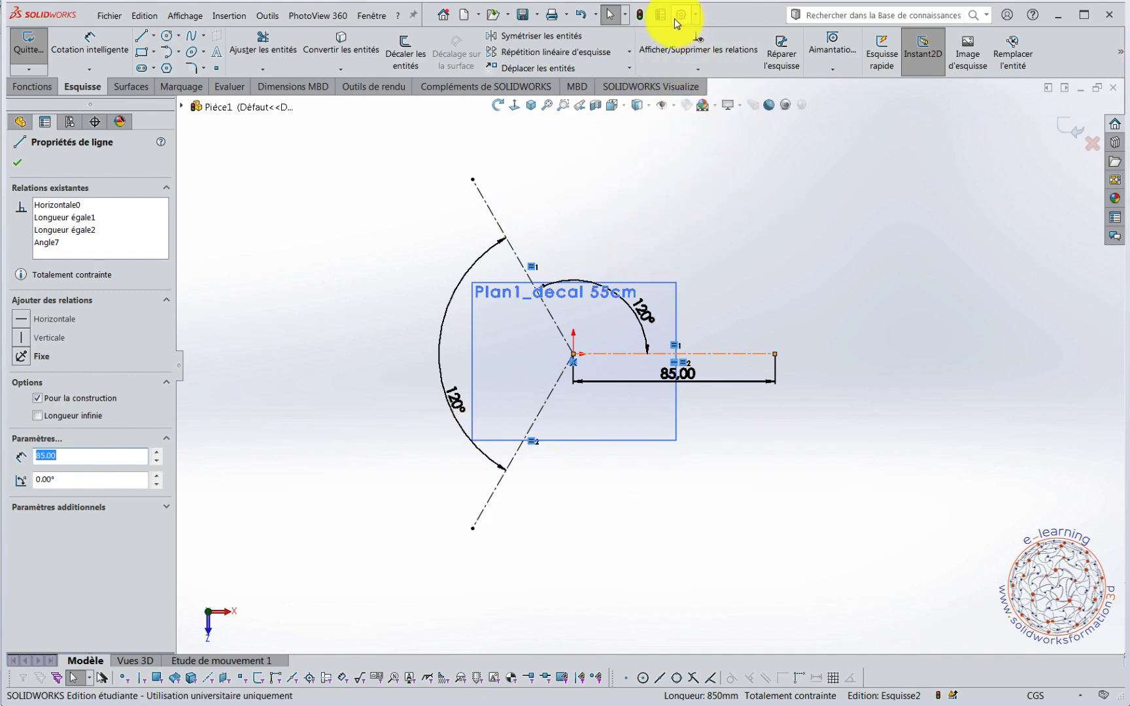
{"action": "left_click", "coordinate": [697, 15]}
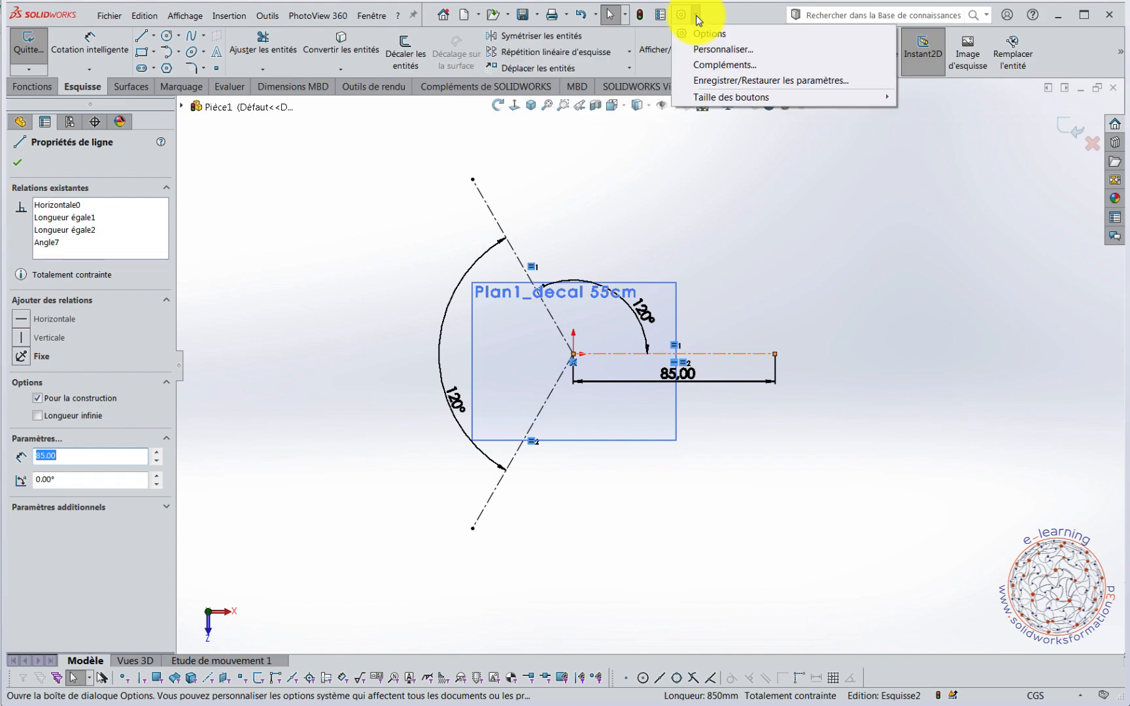
{"action": "left_click", "coordinate": [711, 49]}
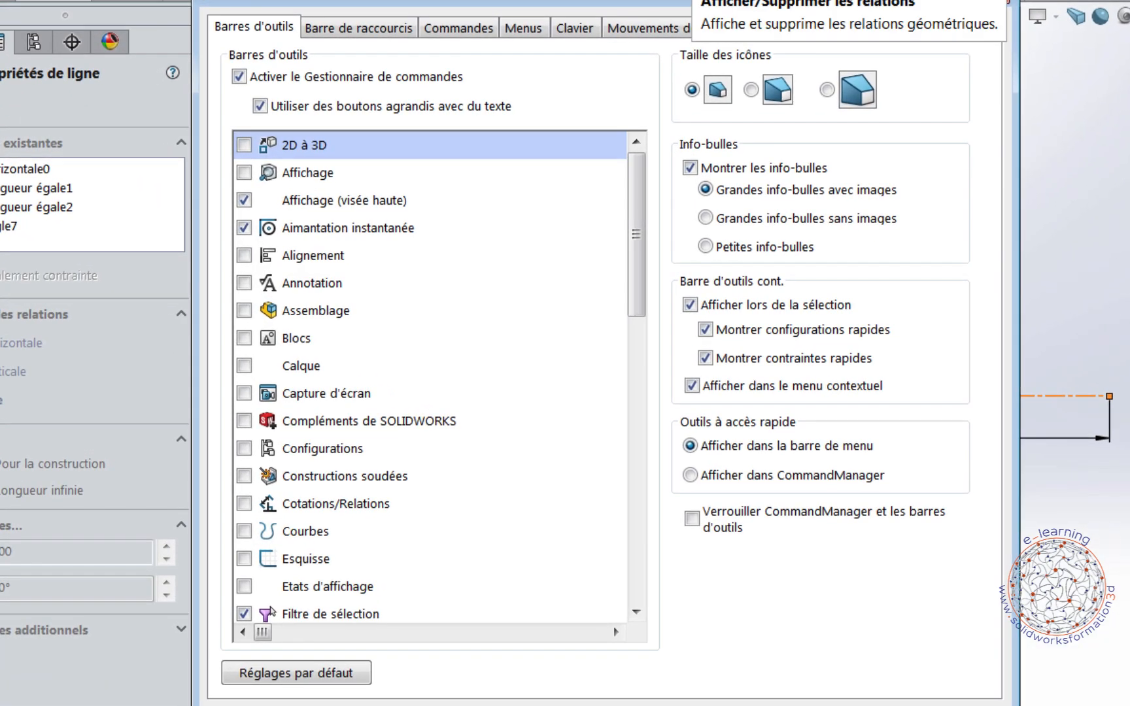
{"action": "left_click", "coordinate": [465, 31]}
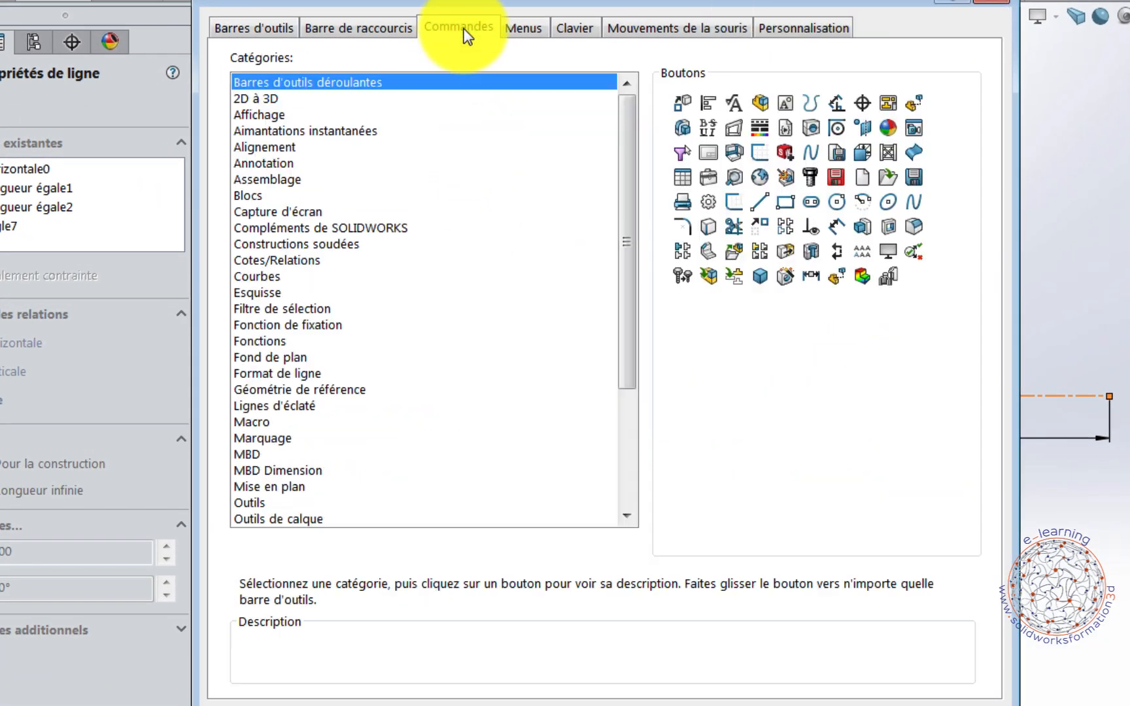
{"action": "mouse_move", "coordinate": [469, 5]}
{"action": "left_mouse_down"}
{"action": "mouse_move", "coordinate": [798, 43]}
{"action": "mouse_move", "coordinate": [908, 79]}
{"action": "mouse_move", "coordinate": [922, 60]}
{"action": "left_mouse_up"}
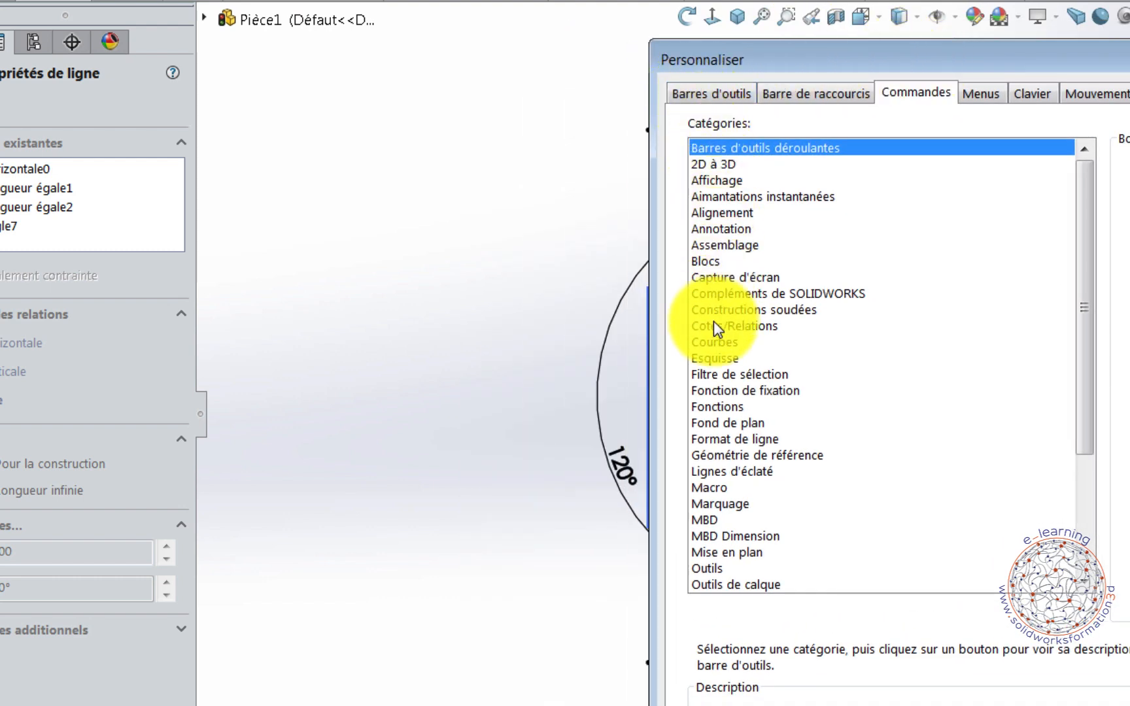
{"action": "left_click", "coordinate": [699, 359]}
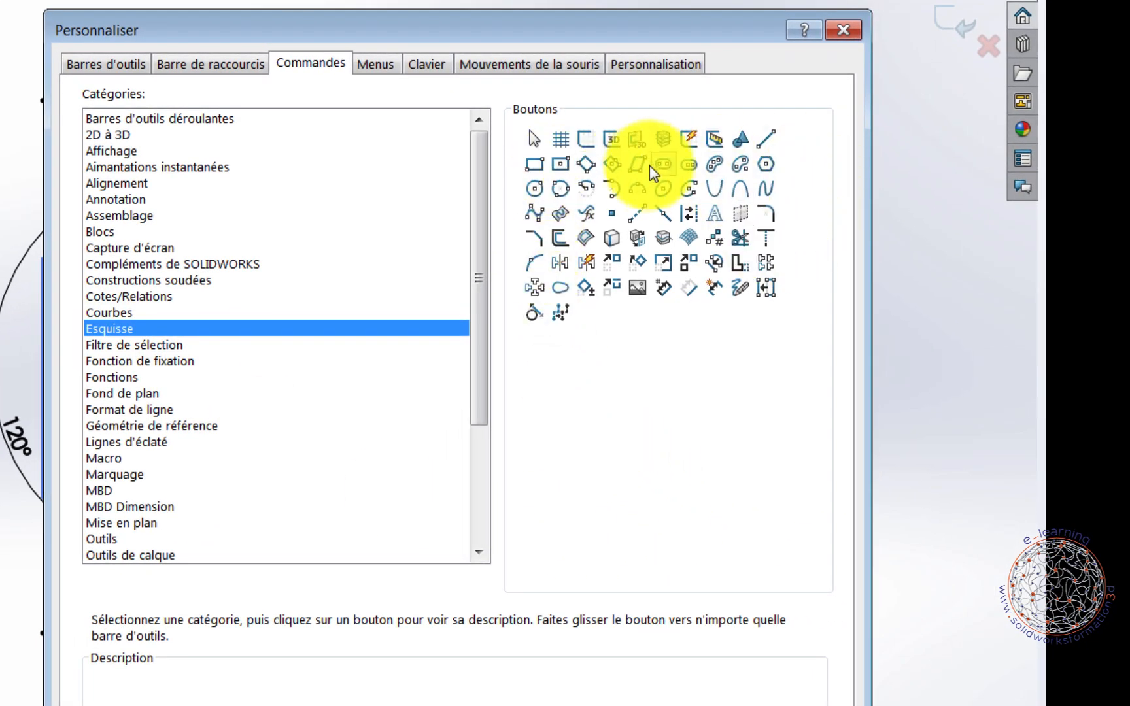
{"action": "mouse_move", "coordinate": [637, 172]}
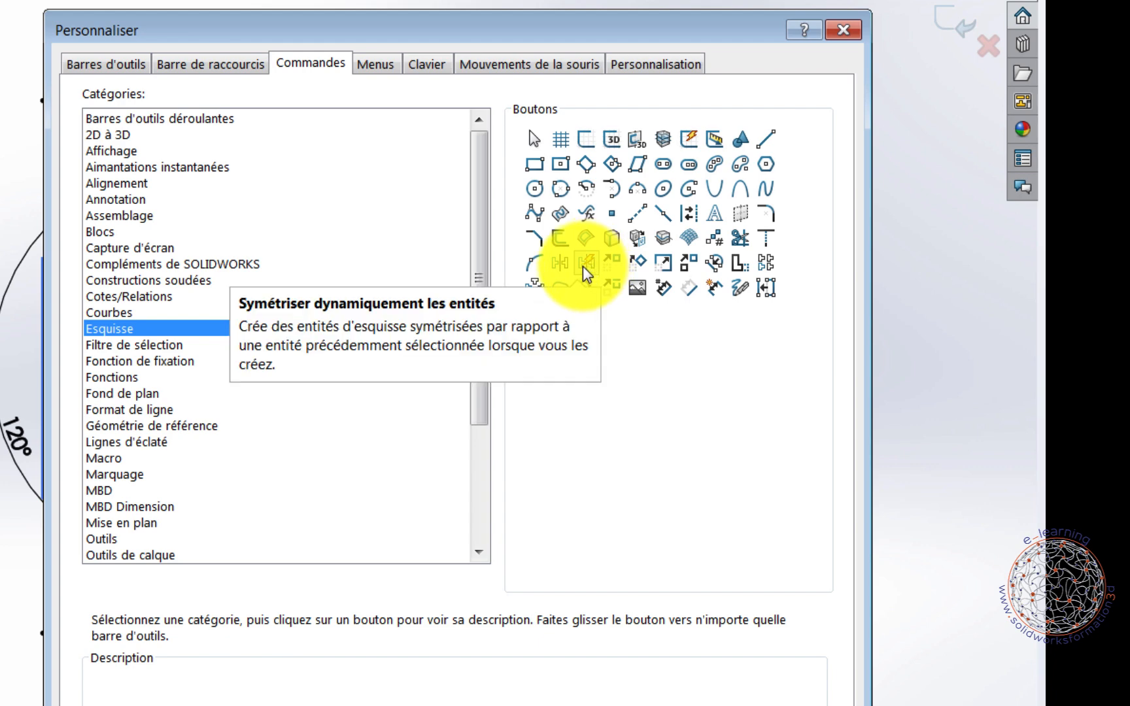
{"action": "left_click_drag", "start_coordinate": [644, 34], "coordinate": [247, 72]}
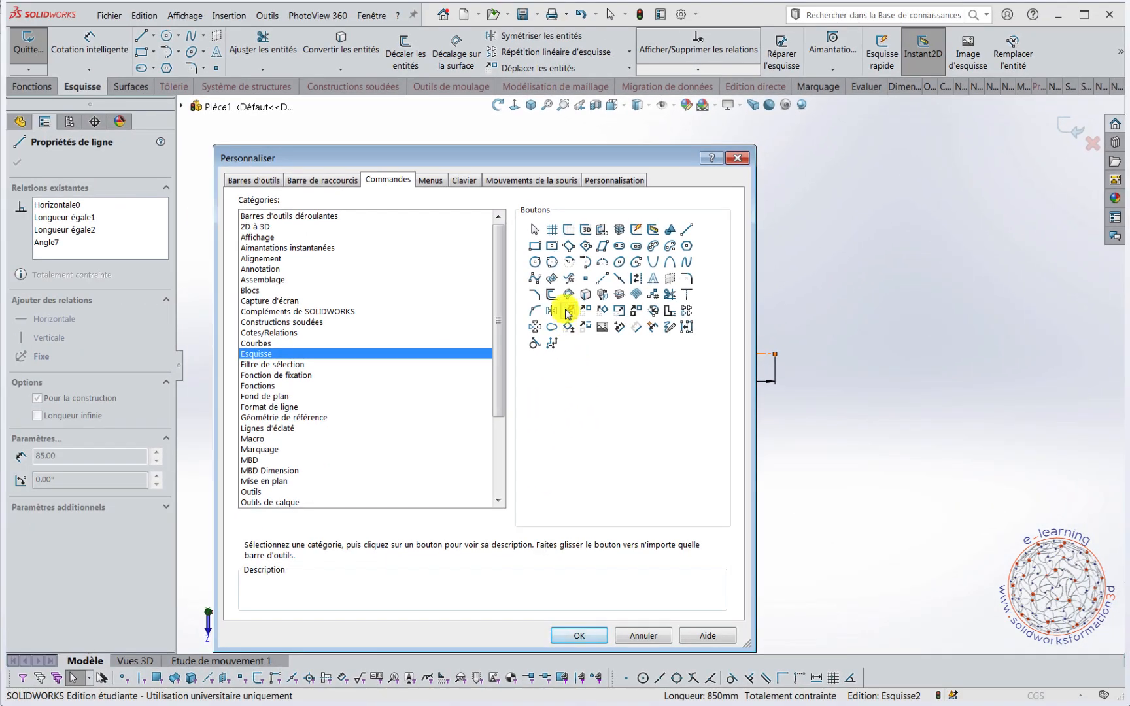
{"action": "left_click_drag", "start_coordinate": [567, 314], "coordinate": [574, 434]}
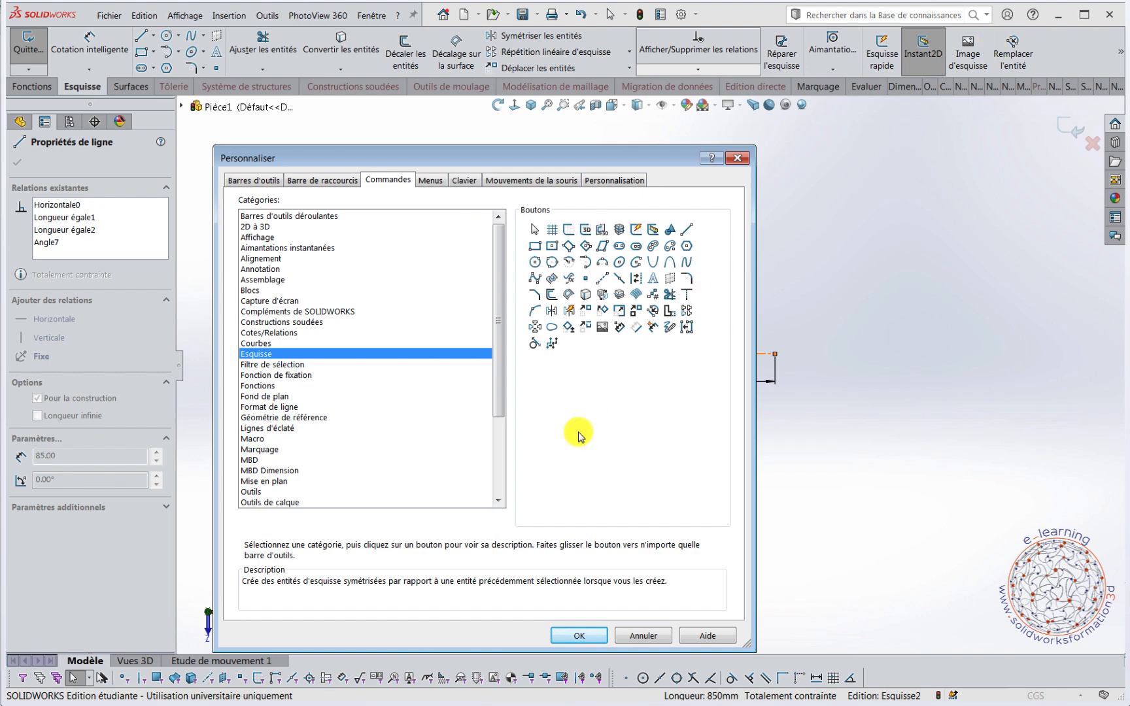
{"action": "left_click_drag", "start_coordinate": [613, 159], "coordinate": [613, 136]}
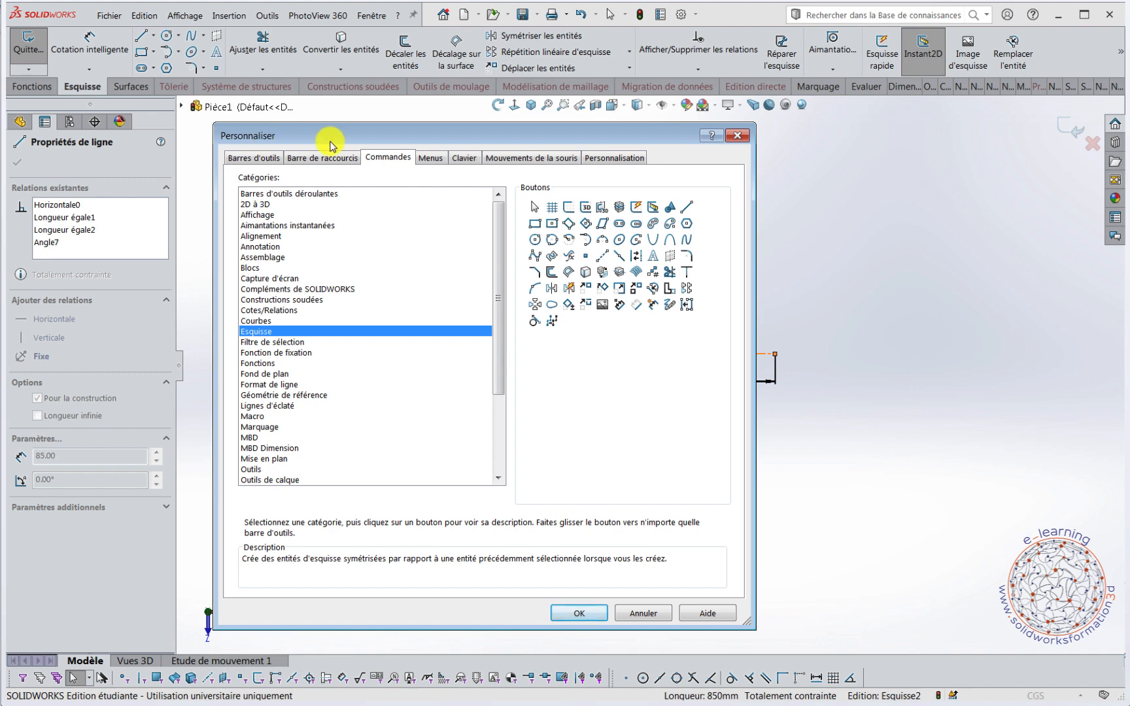
{"action": "left_click_drag", "start_coordinate": [330, 143], "coordinate": [316, 152]}
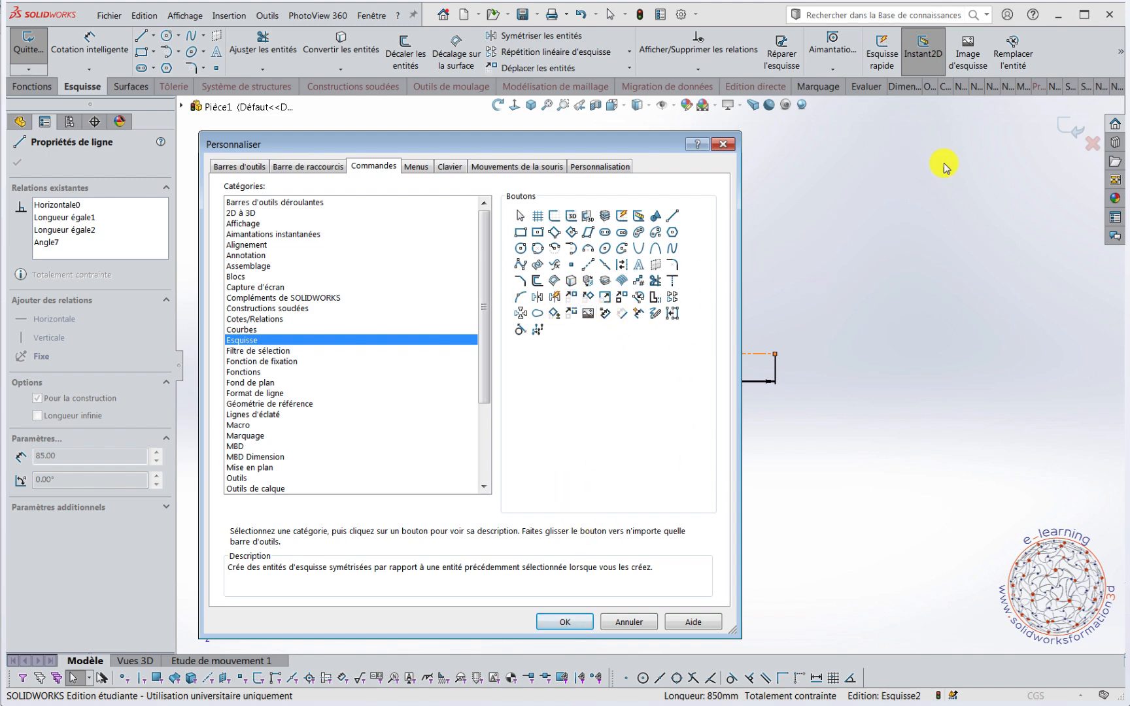
{"action": "left_click", "coordinate": [726, 146]}
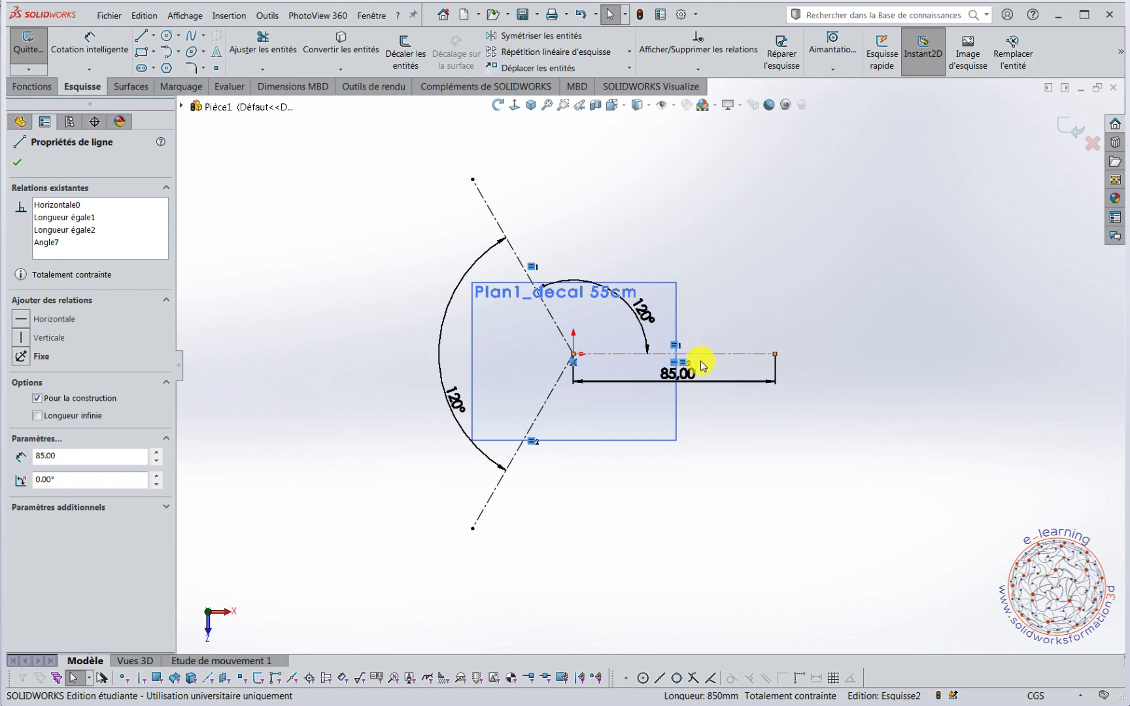
Turn on Dynamic Mirror Entities about the selected horizontal construction line.
{"action": "left_click", "coordinate": [1120, 54]}
{"action": "left_click", "coordinate": [1110, 111]}
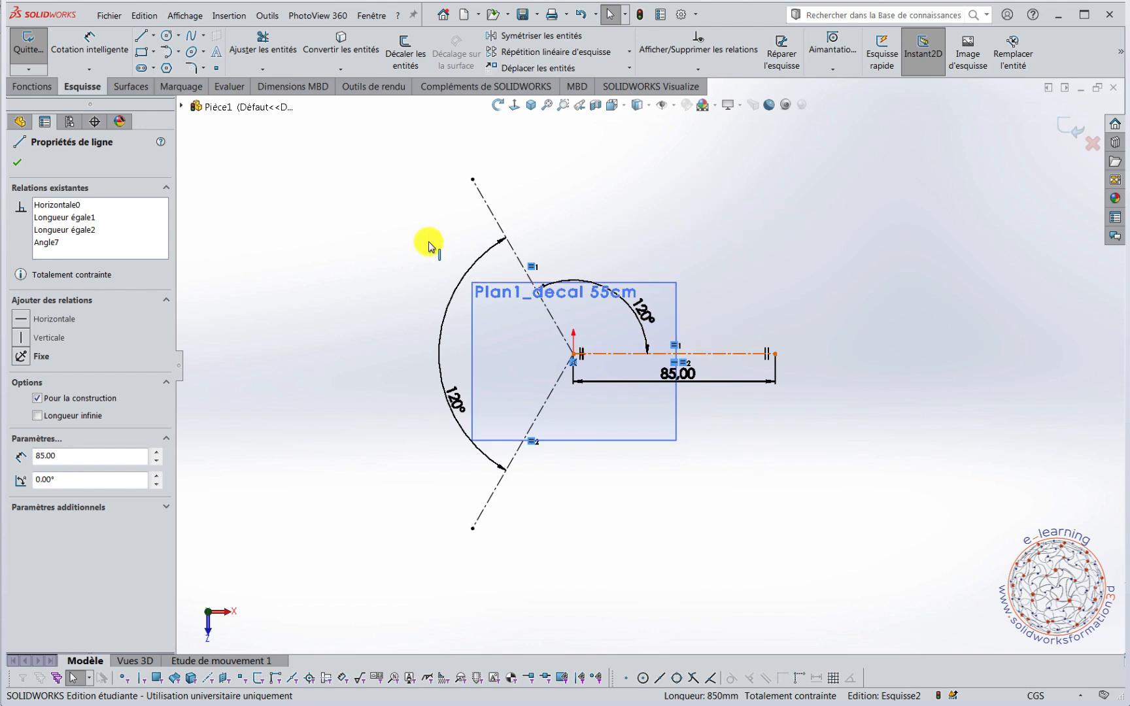
Try the dynamic mirroring by drawing a horizontal line about 39 cm long above the horizontal construction line.
{"action": "right_click_drag", "start_coordinate": [415, 222], "coordinate": [367, 222]}
{"action": "scroll", "coordinate": [719, 258], "scroll_direction": "down", "scroll_amount": 1}
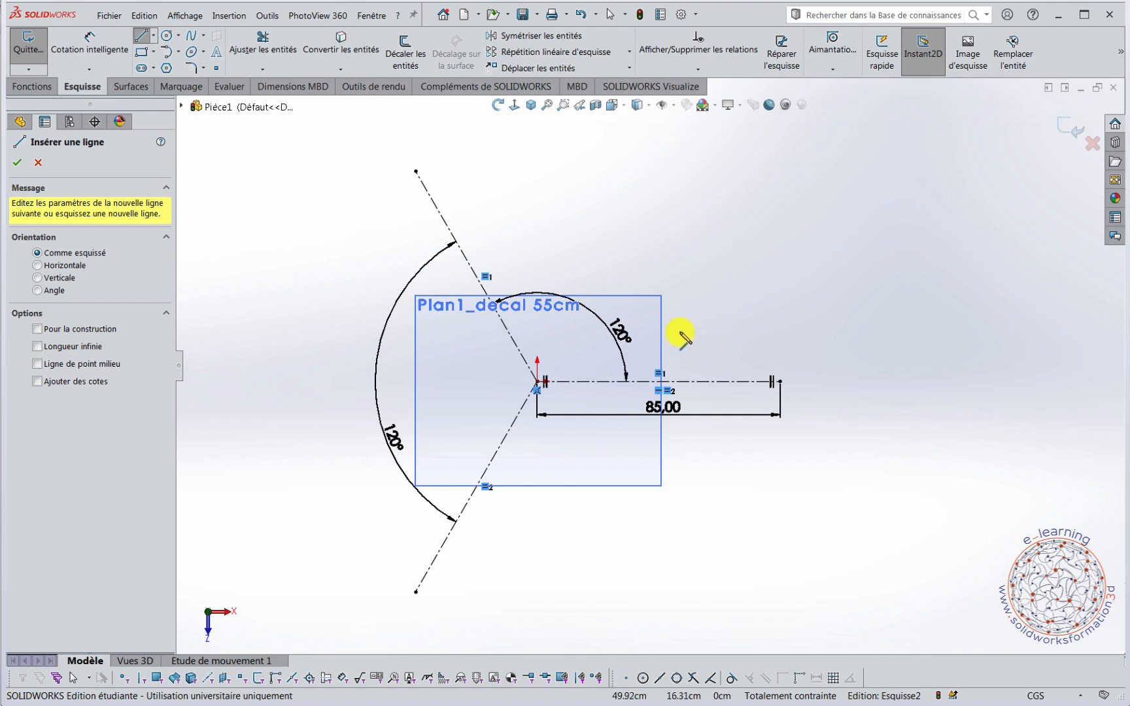
{"action": "left_click", "coordinate": [668, 318]}
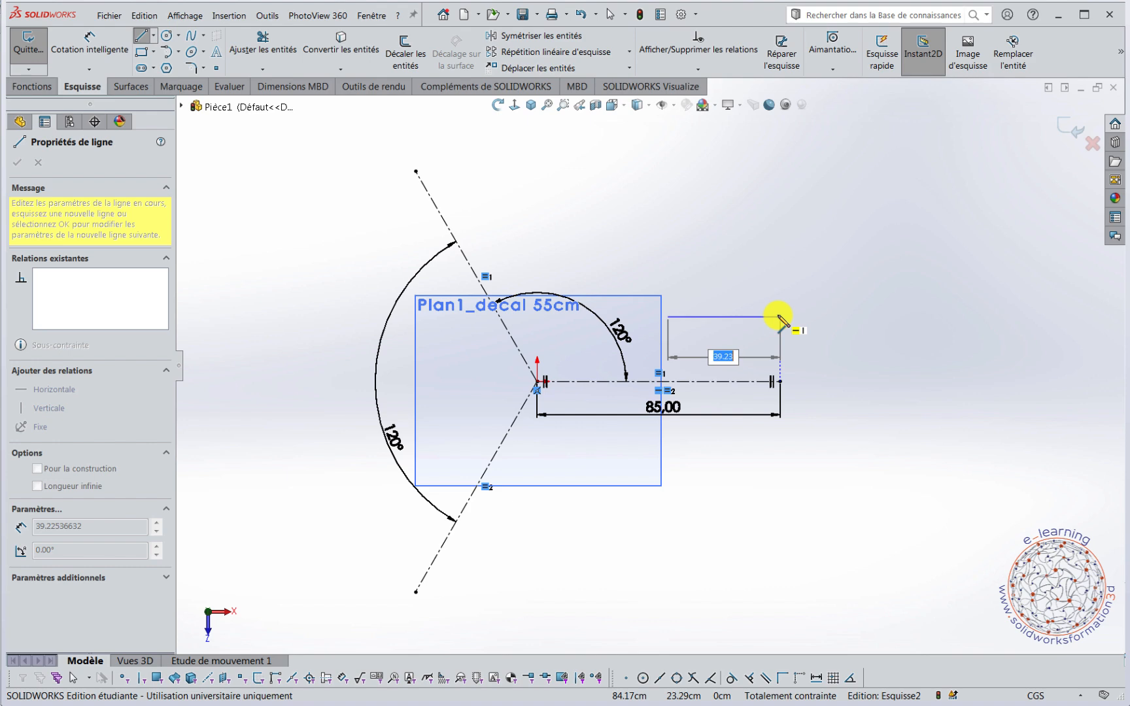
{"action": "left_click", "coordinate": [780, 317]}
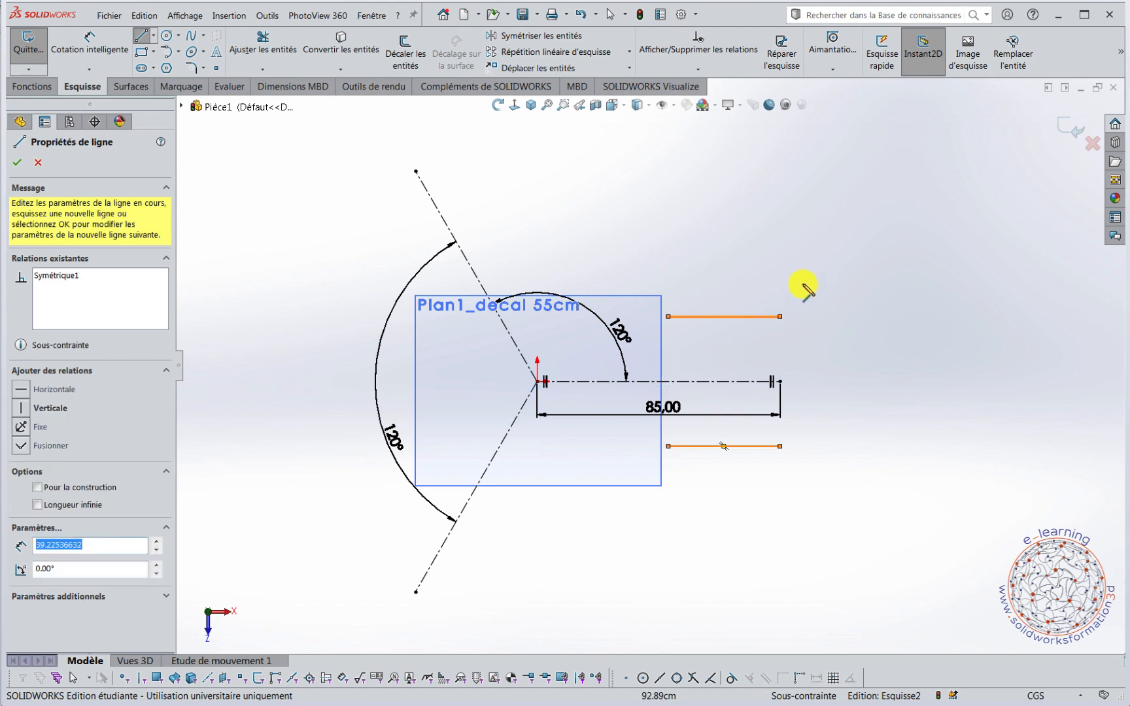
{"action": "key", "text": "Escape"}
Delete the trial horizontal line and its mirrored copy.
{"action": "left_click", "coordinate": [742, 318]}
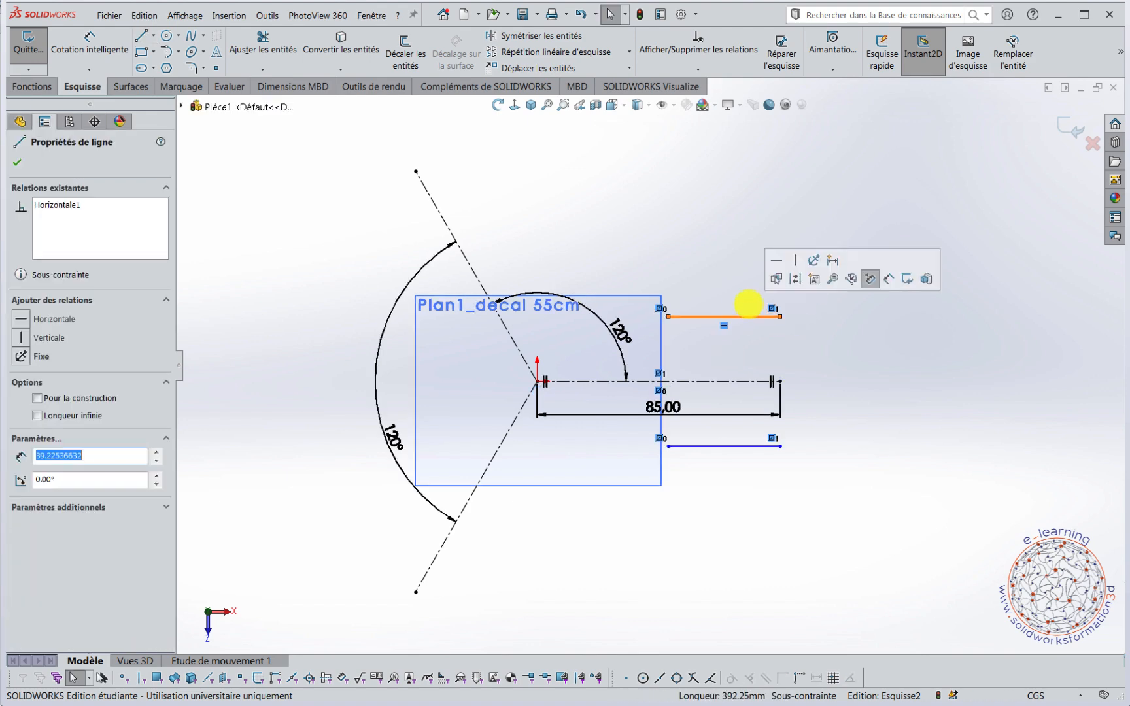
{"action": "key", "text": "Delete"}
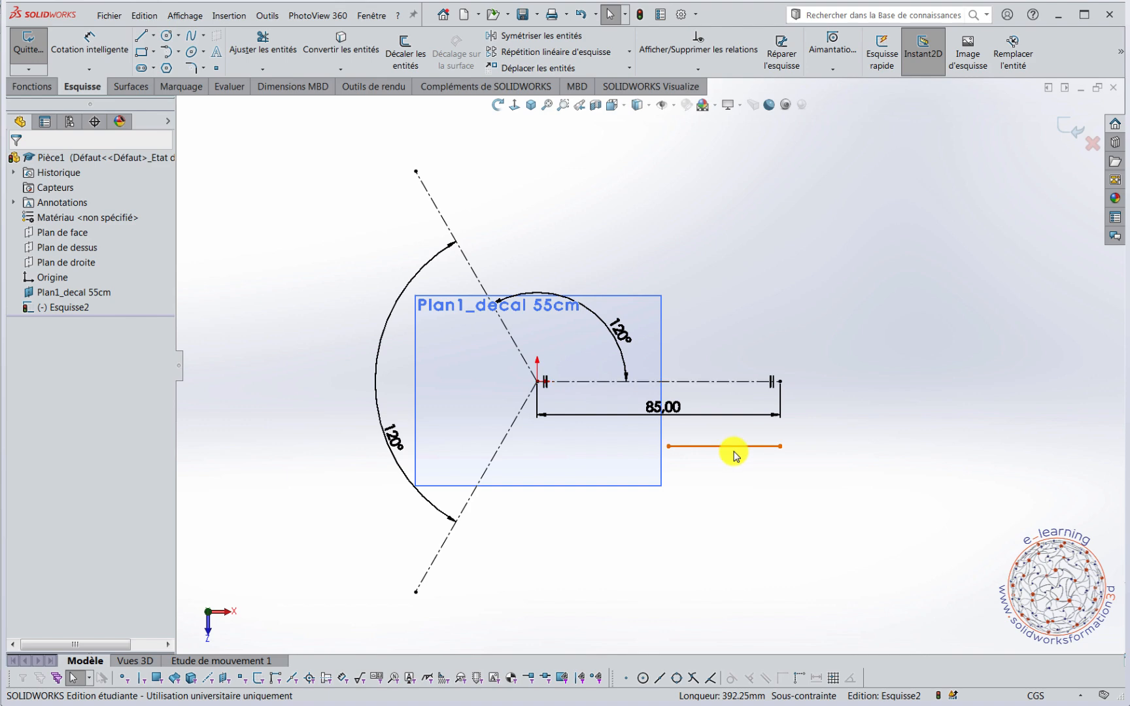
{"action": "left_click", "coordinate": [741, 451]}
{"action": "key", "text": "Delete"}
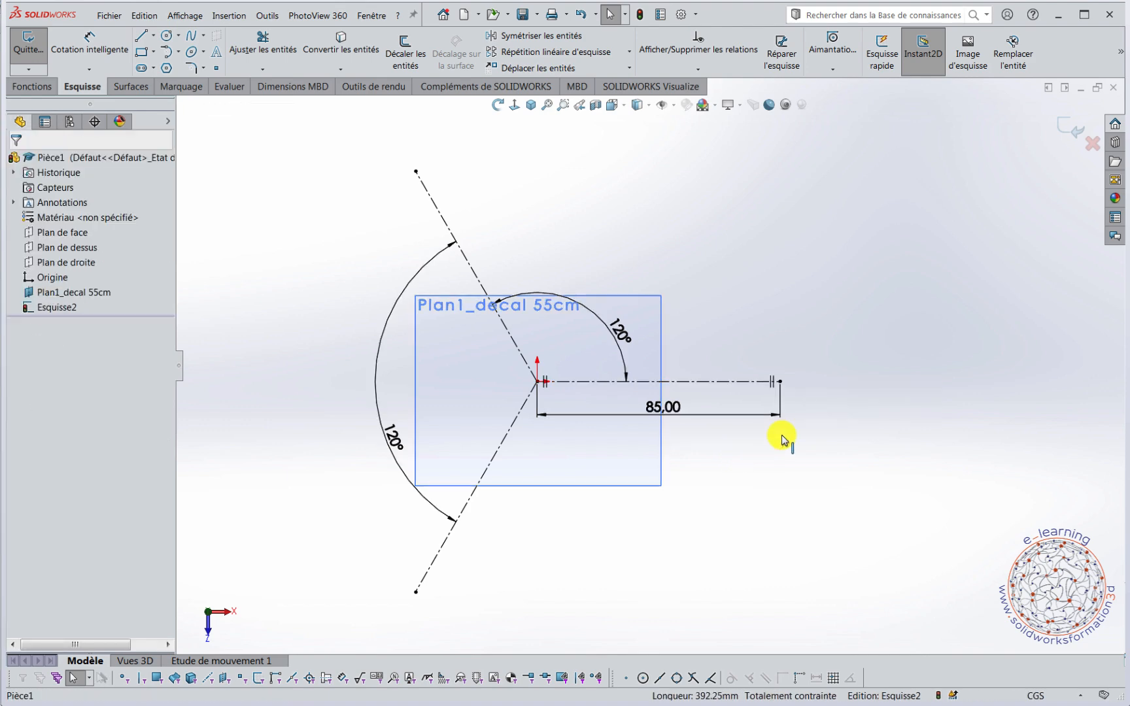
Draw a horizontal line about 34 cm long above the horizontal construction line, then a vertical line down to that construction line's outer endpoint.
{"action": "right_click_drag", "start_coordinate": [765, 227], "coordinate": [686, 222]}
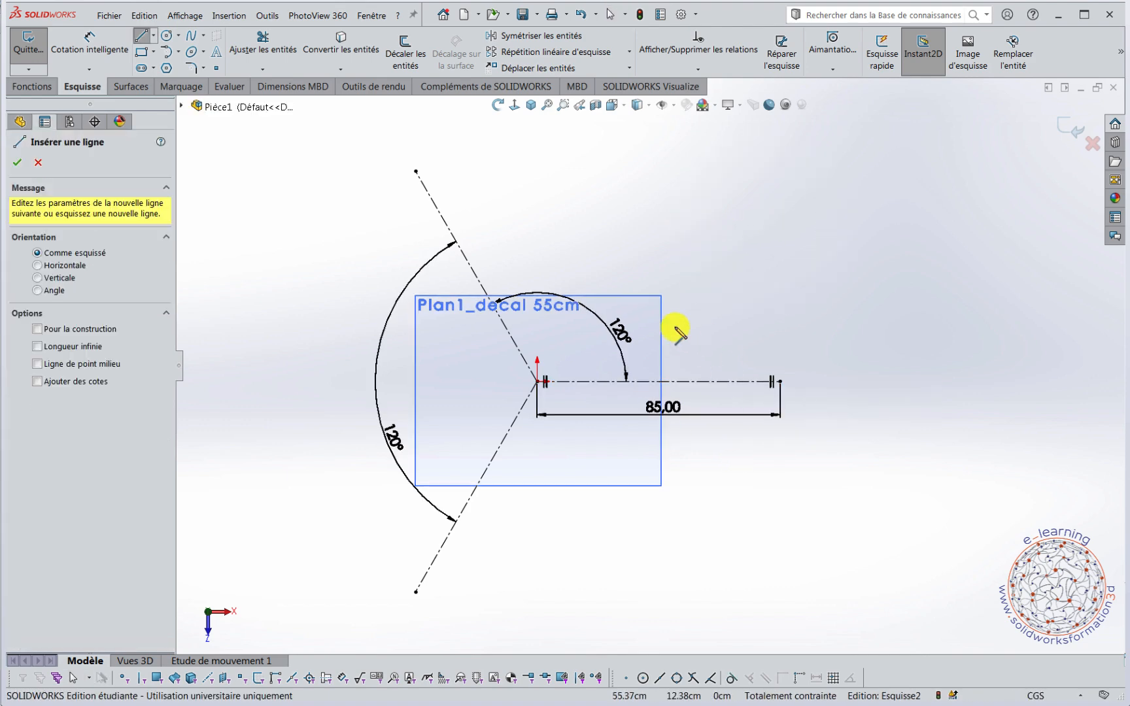
{"action": "left_click", "coordinate": [683, 311]}
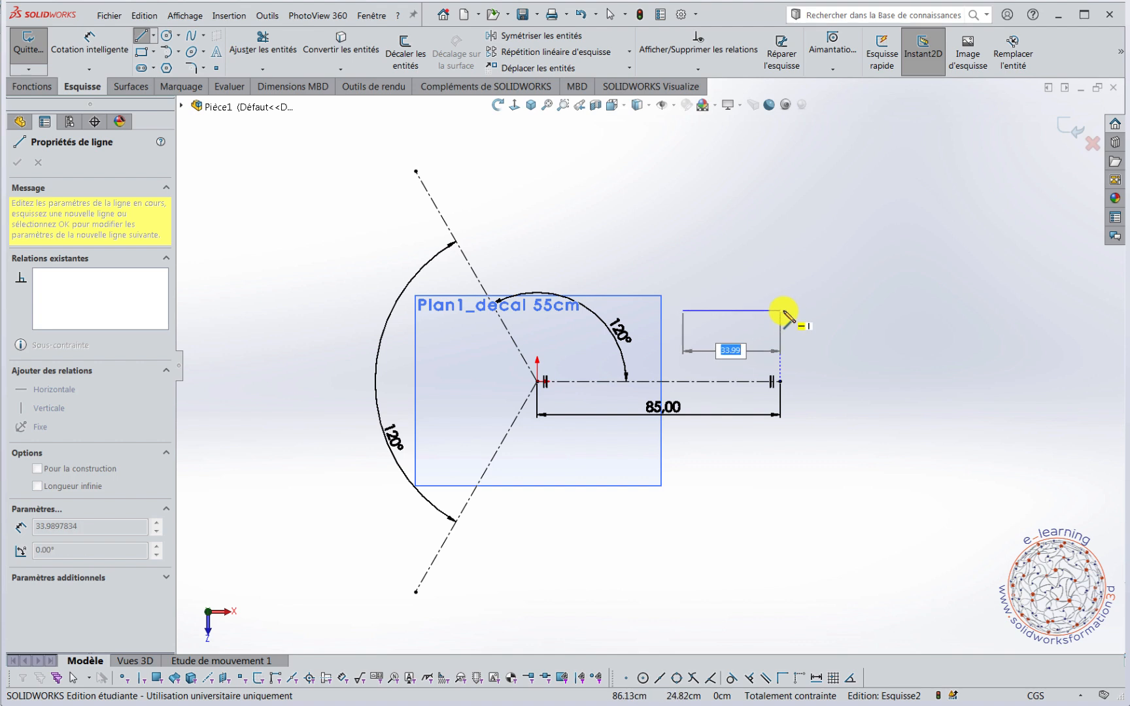
{"action": "left_click", "coordinate": [780, 310]}
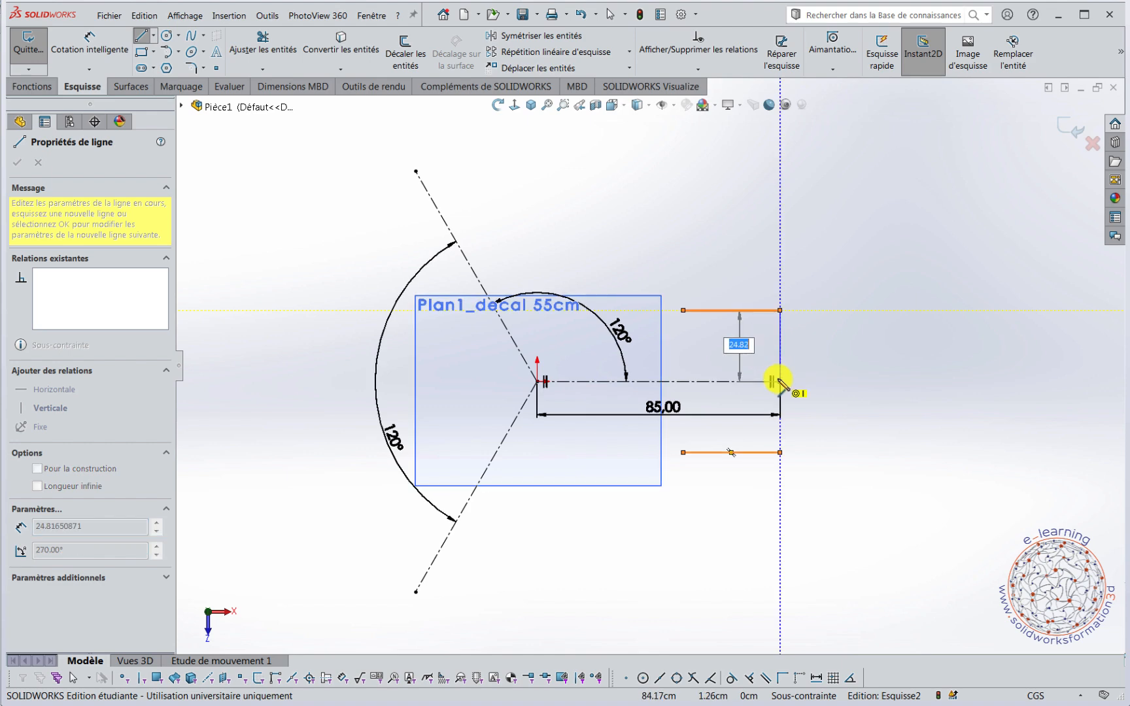
{"action": "left_click", "coordinate": [780, 382]}
{"action": "key", "text": "Escape"}
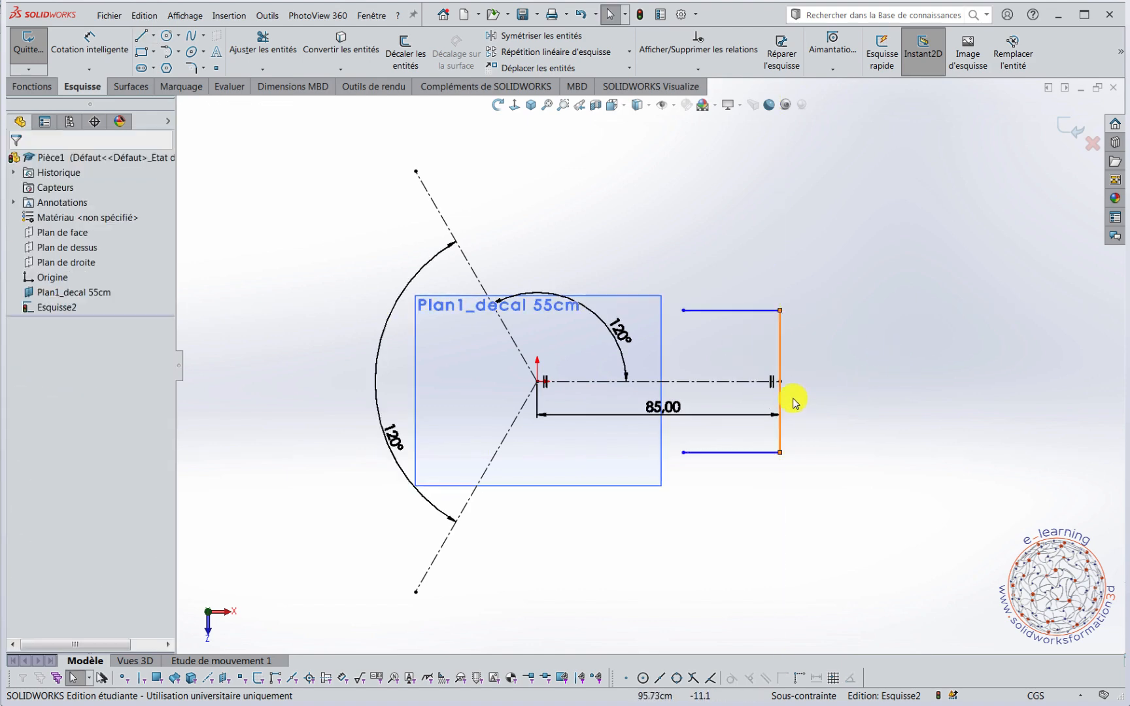
Dimension the upper horizontal line of the arm to 47 cm.
{"action": "right_click_drag", "start_coordinate": [886, 280], "coordinate": [887, 212]}
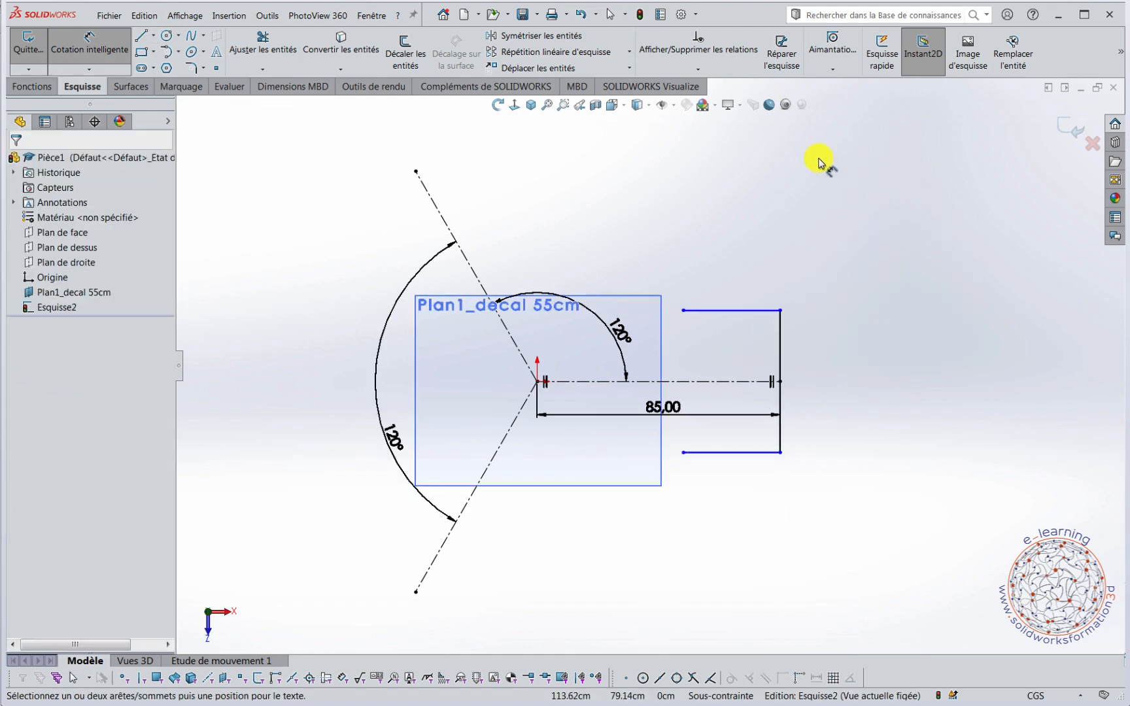
{"action": "left_click", "coordinate": [729, 311]}
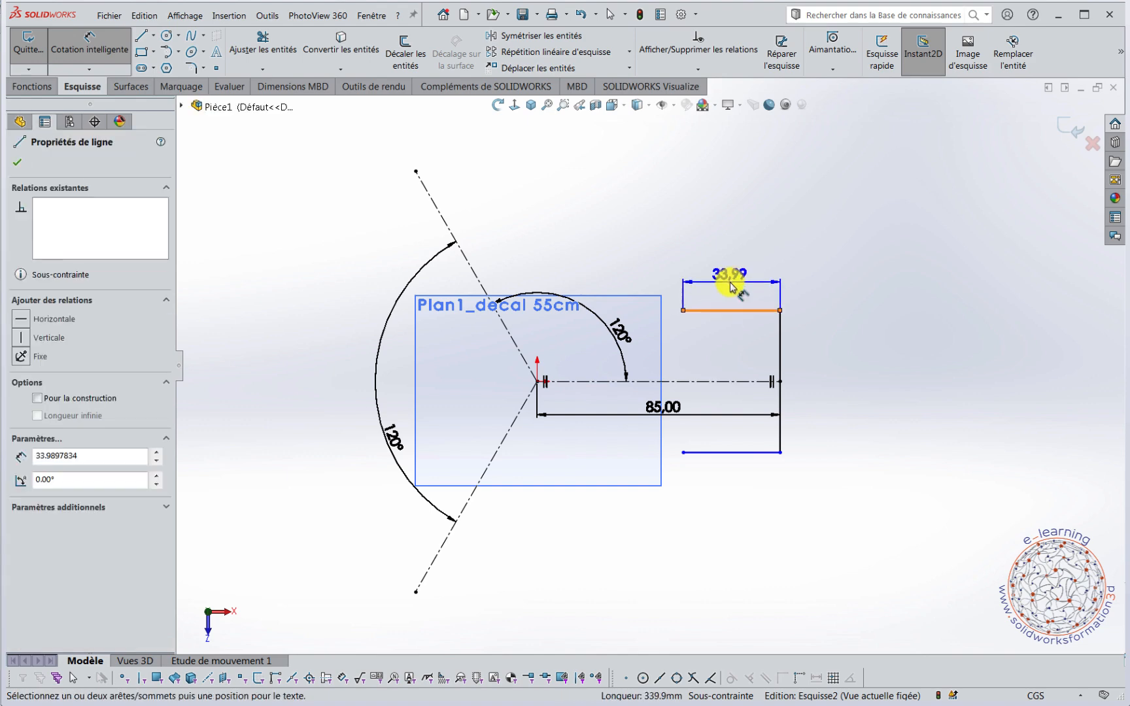
{"action": "left_click", "coordinate": [727, 282]}
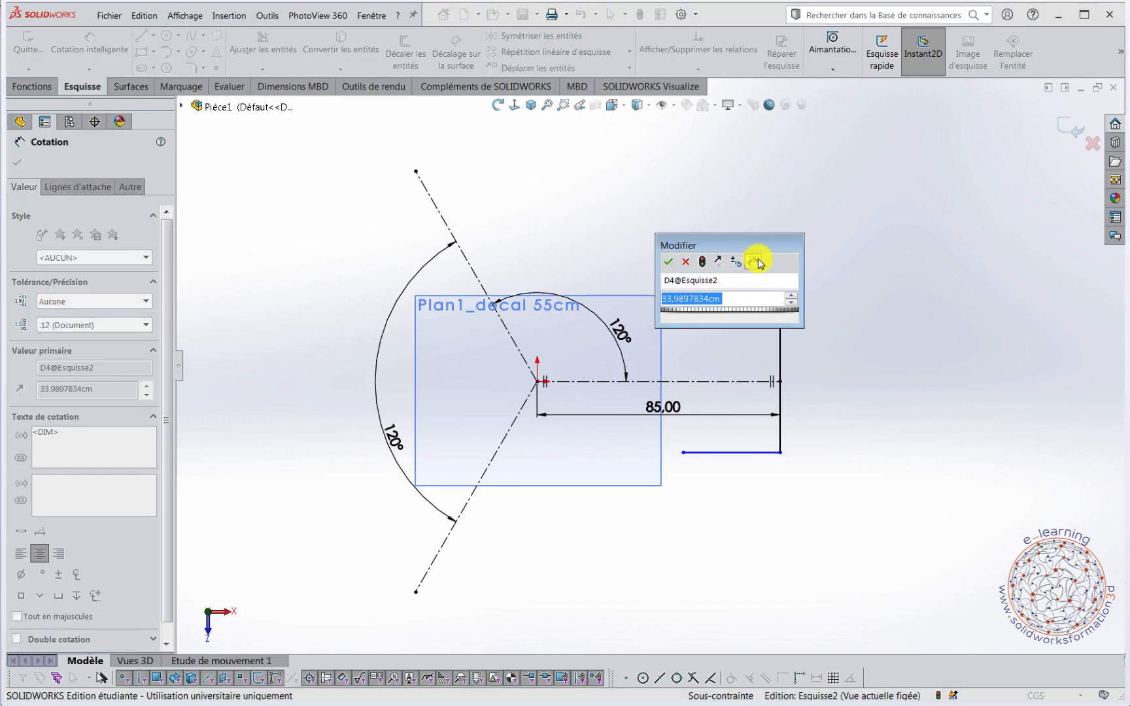
{"action": "type", "text": "47"}
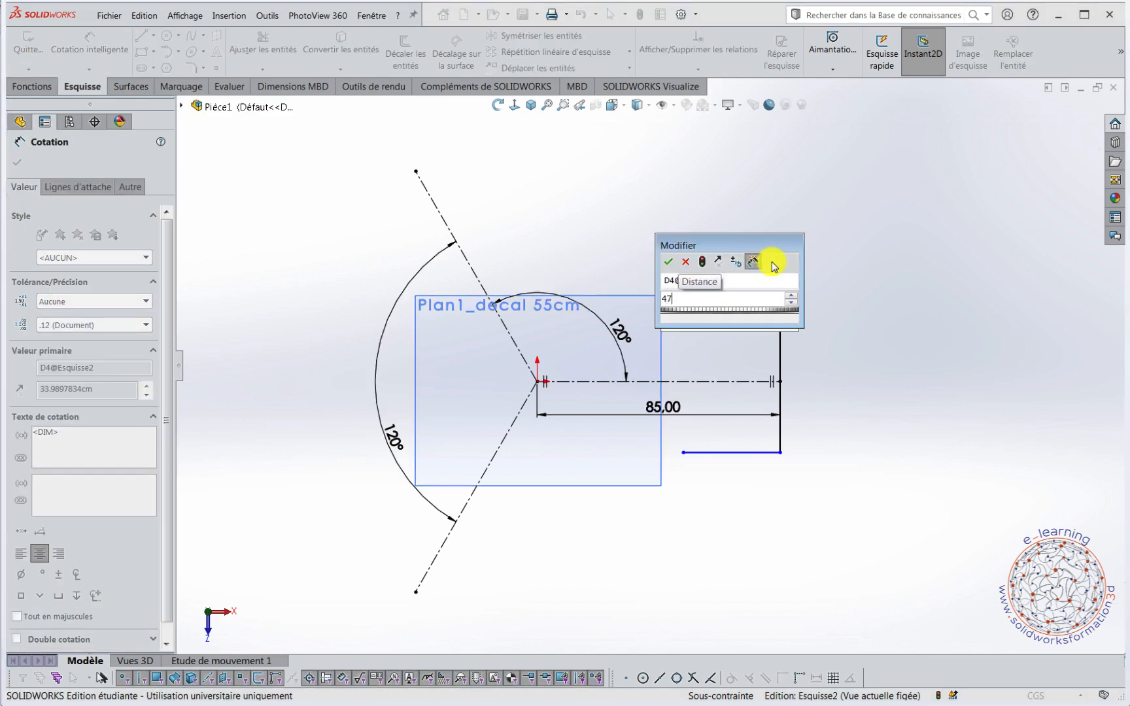
{"action": "key", "text": "Return"}
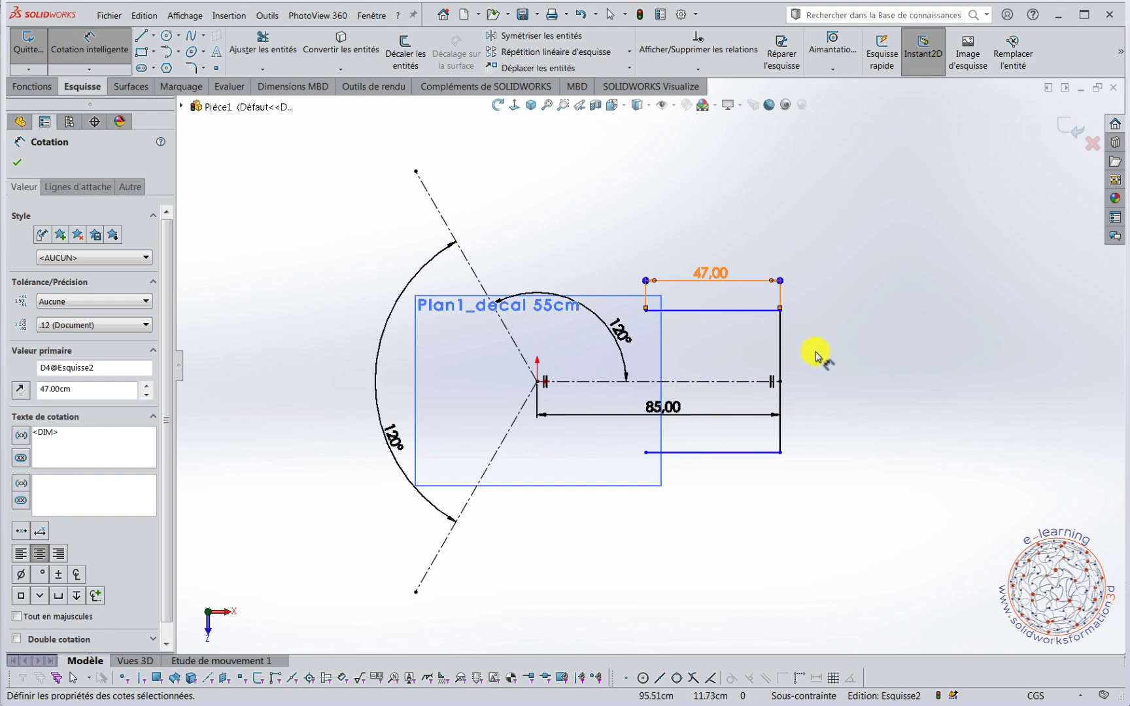
Dimension the vertical end line of the arm to 40 cm and leave the dimension tool.
{"action": "left_click", "coordinate": [782, 370]}
{"action": "left_click", "coordinate": [801, 370]}
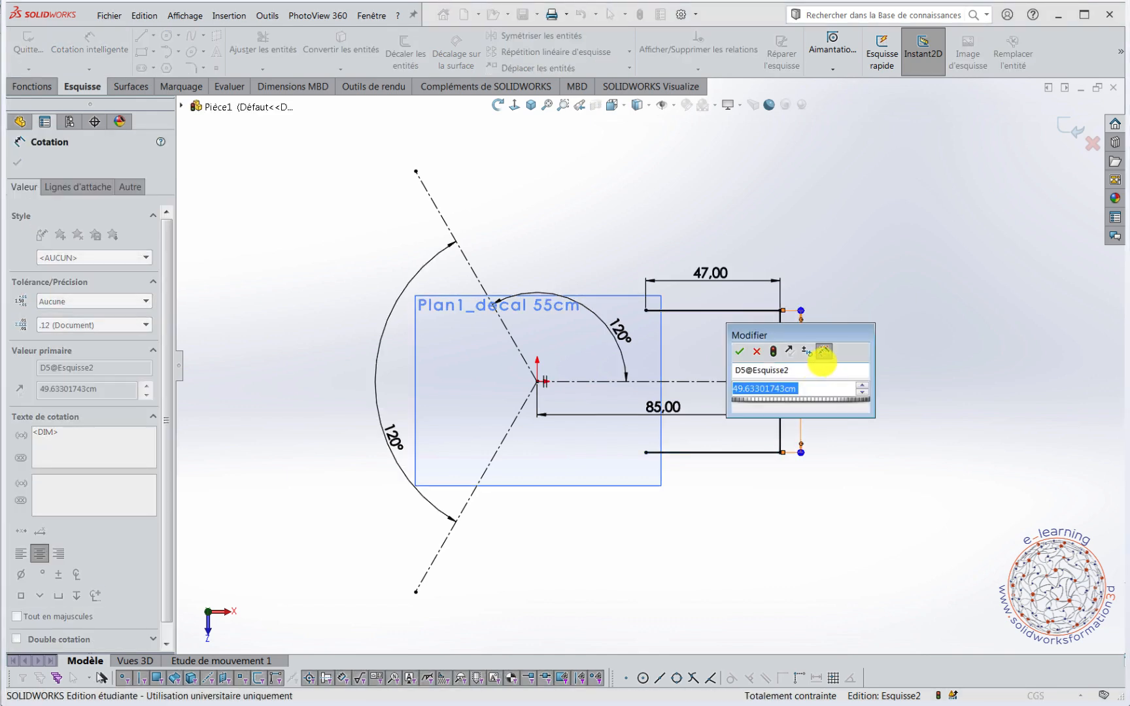
{"action": "type", "text": "40"}
{"action": "key", "text": "Return"}
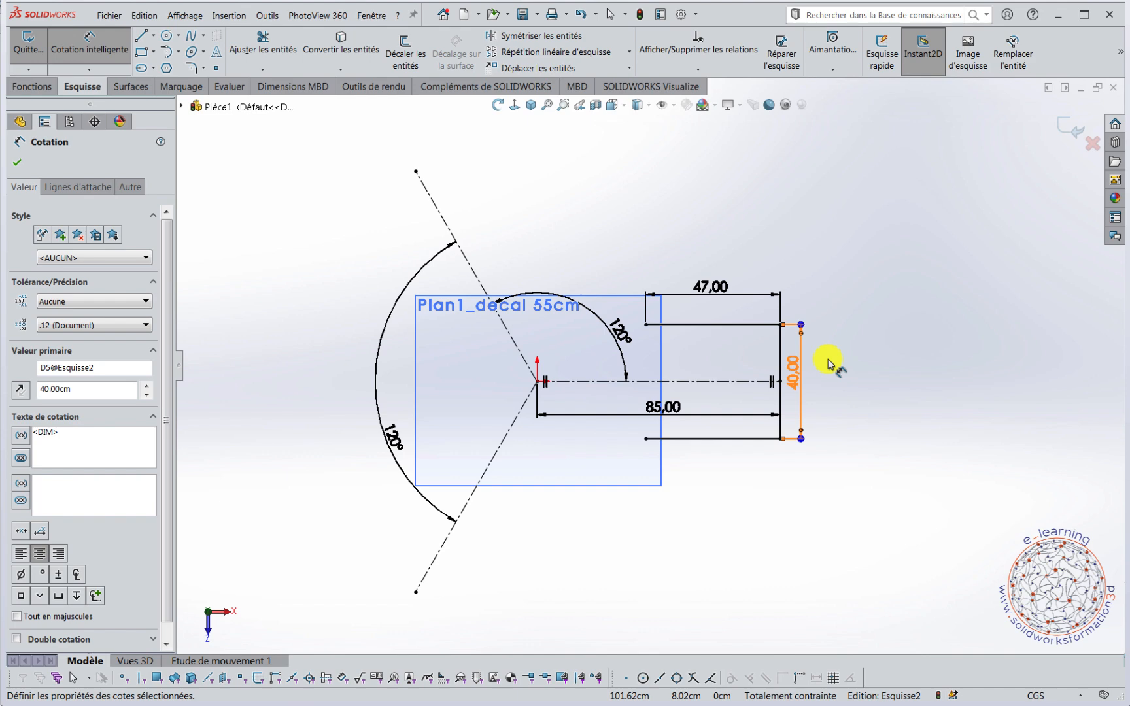
{"action": "key", "text": "Escape"}
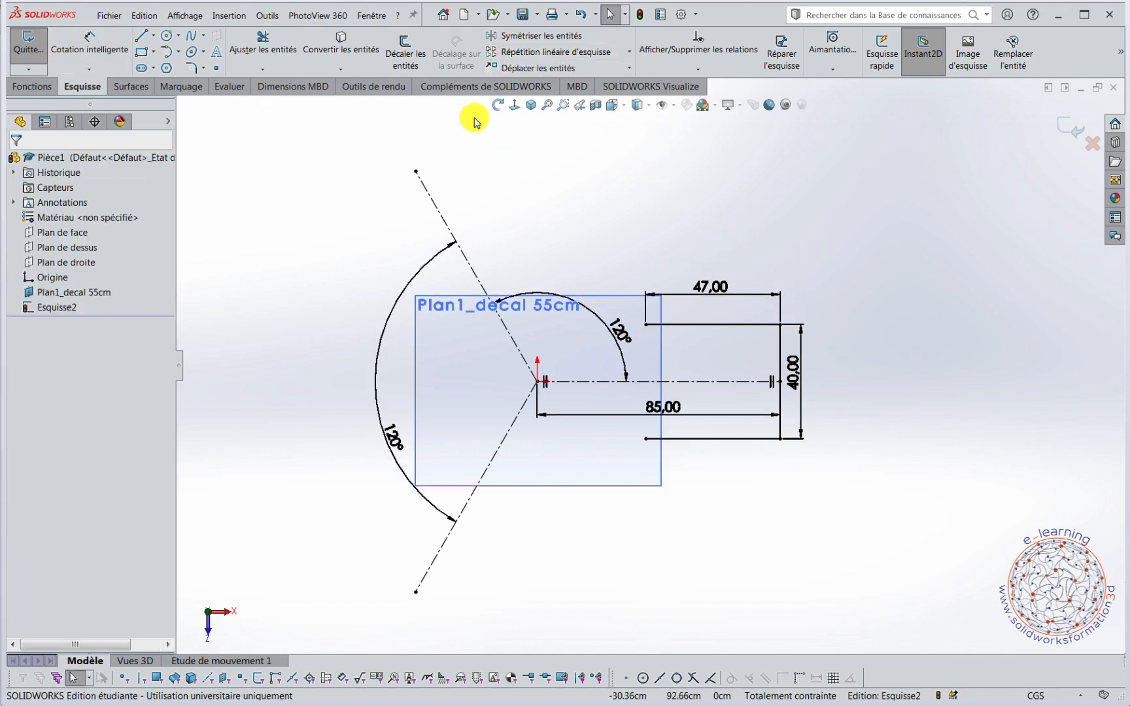
Create a circular sketch pattern of the arm's three lines about the origin, with 3 equally spaced instances over 360°.
{"action": "left_click", "coordinate": [631, 52]}
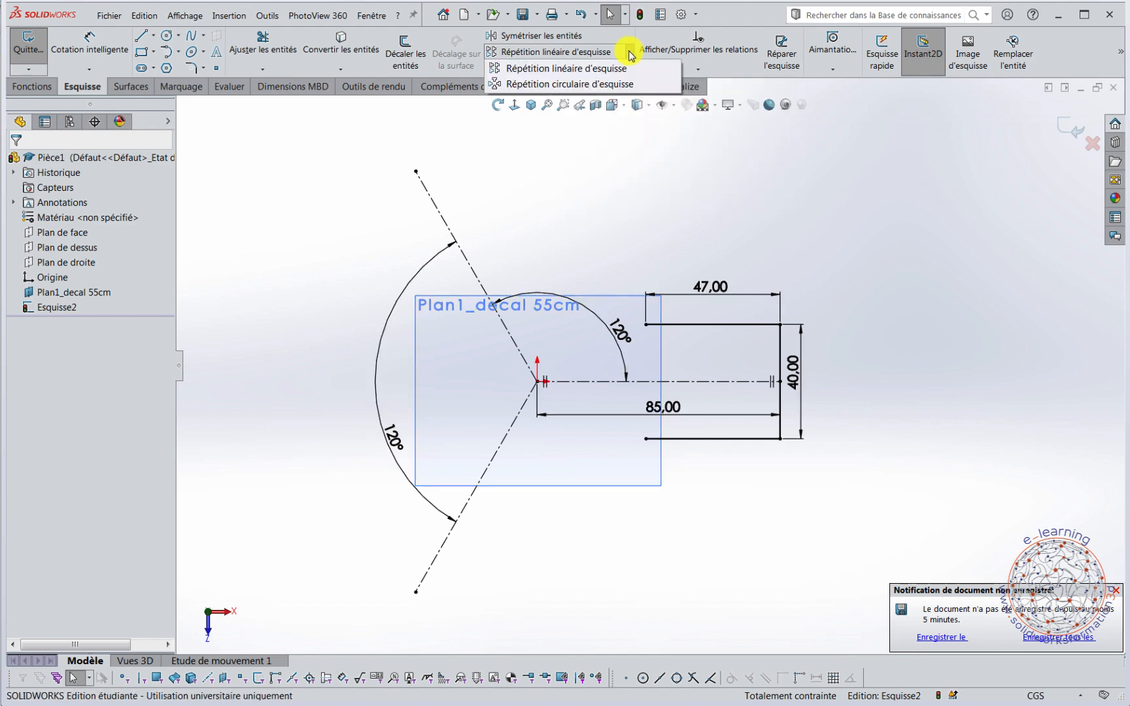
{"action": "left_click", "coordinate": [607, 85]}
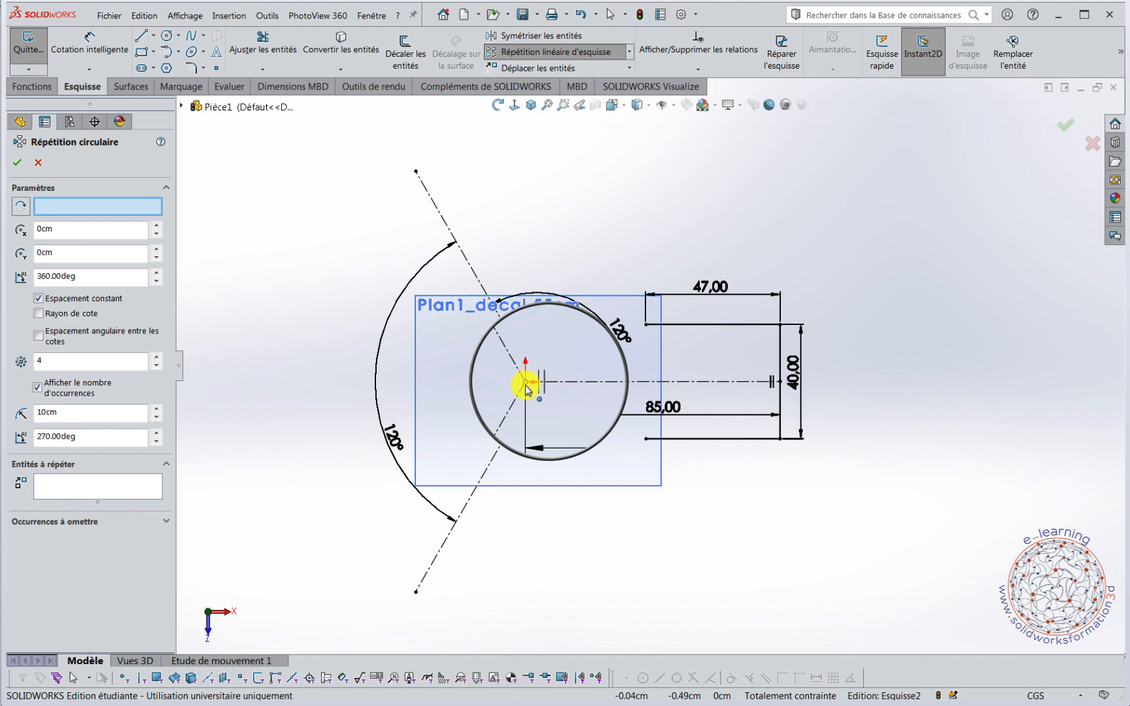
{"action": "key", "text": "g"}
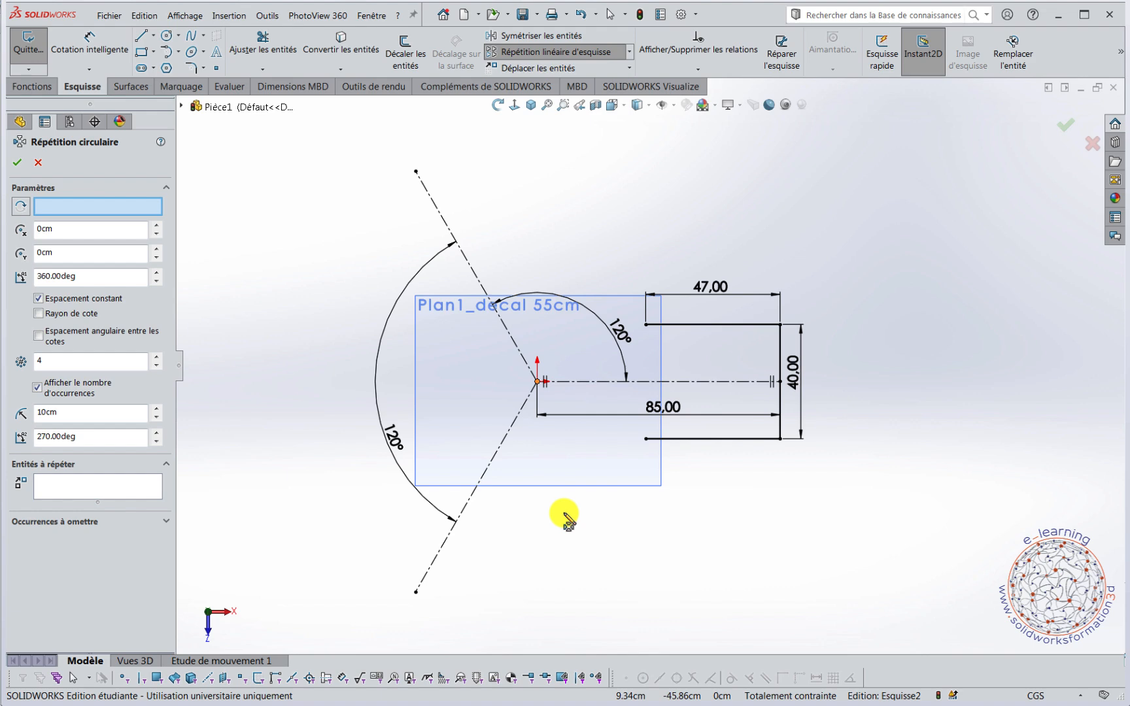
{"action": "left_click", "coordinate": [77, 487]}
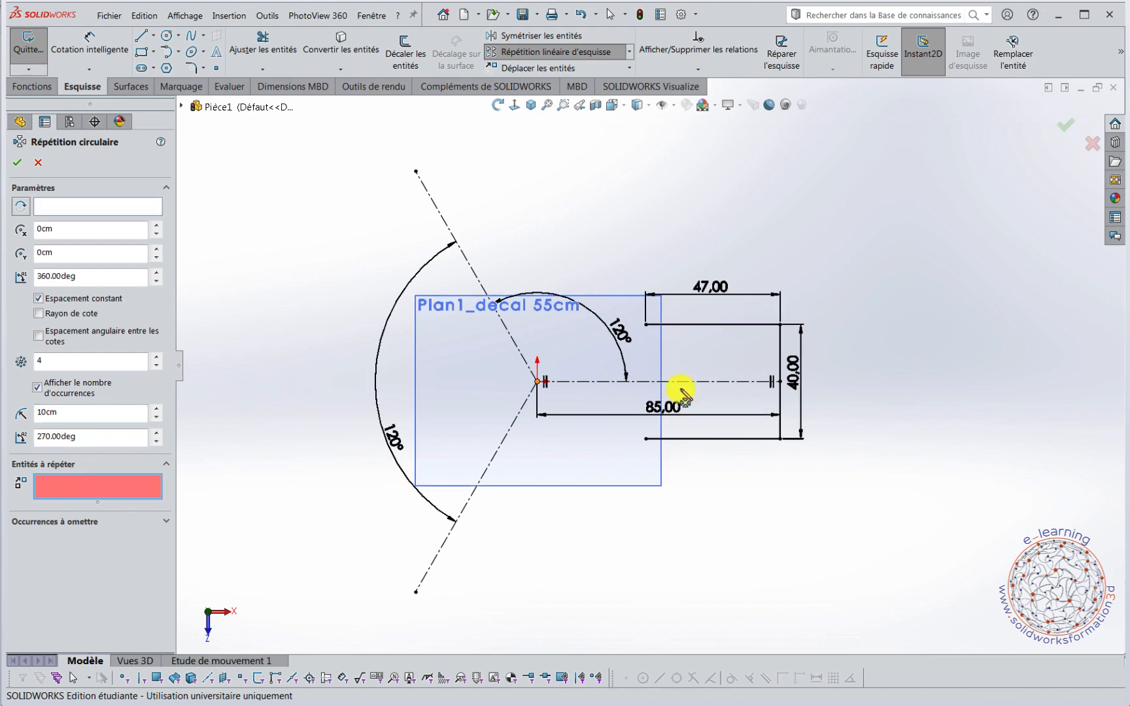
{"action": "left_click", "coordinate": [726, 324]}
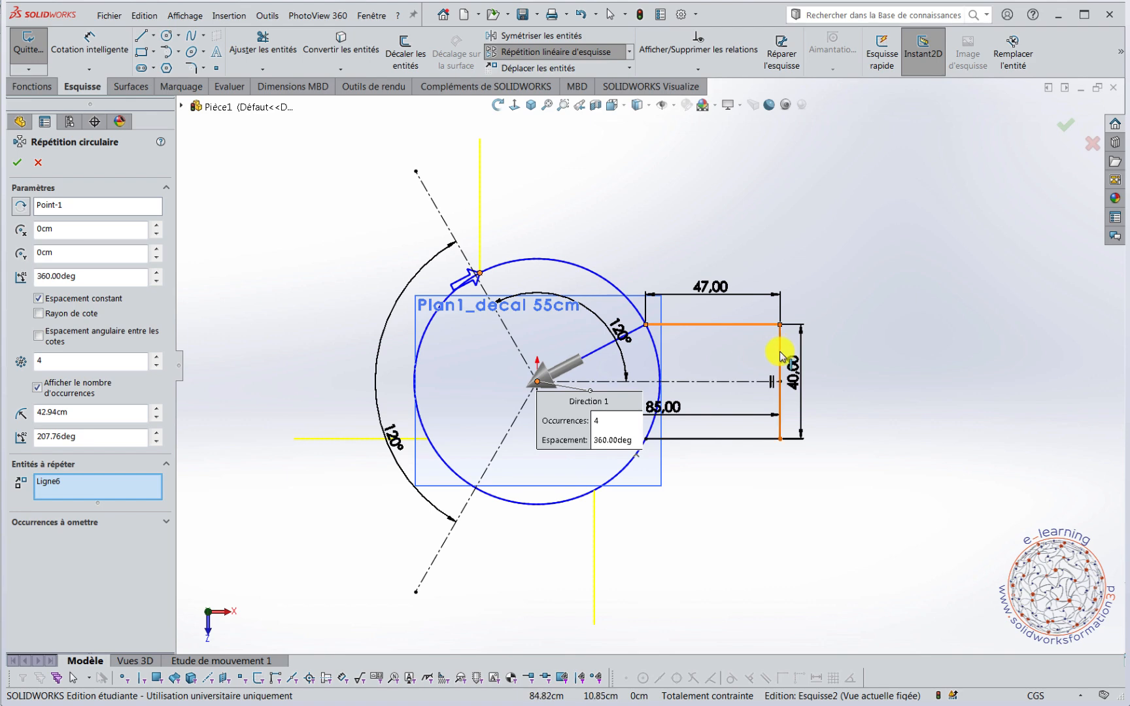
{"action": "left_click", "coordinate": [781, 357]}
{"action": "left_click", "coordinate": [753, 439]}
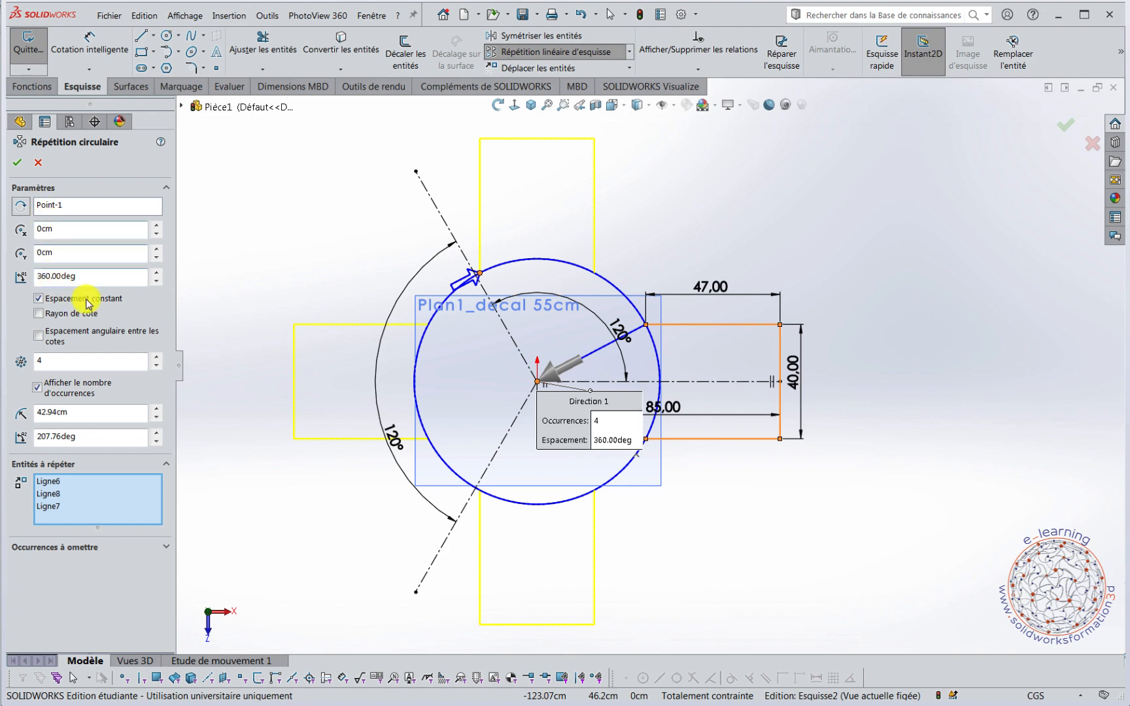
{"action": "left_click", "coordinate": [157, 367]}
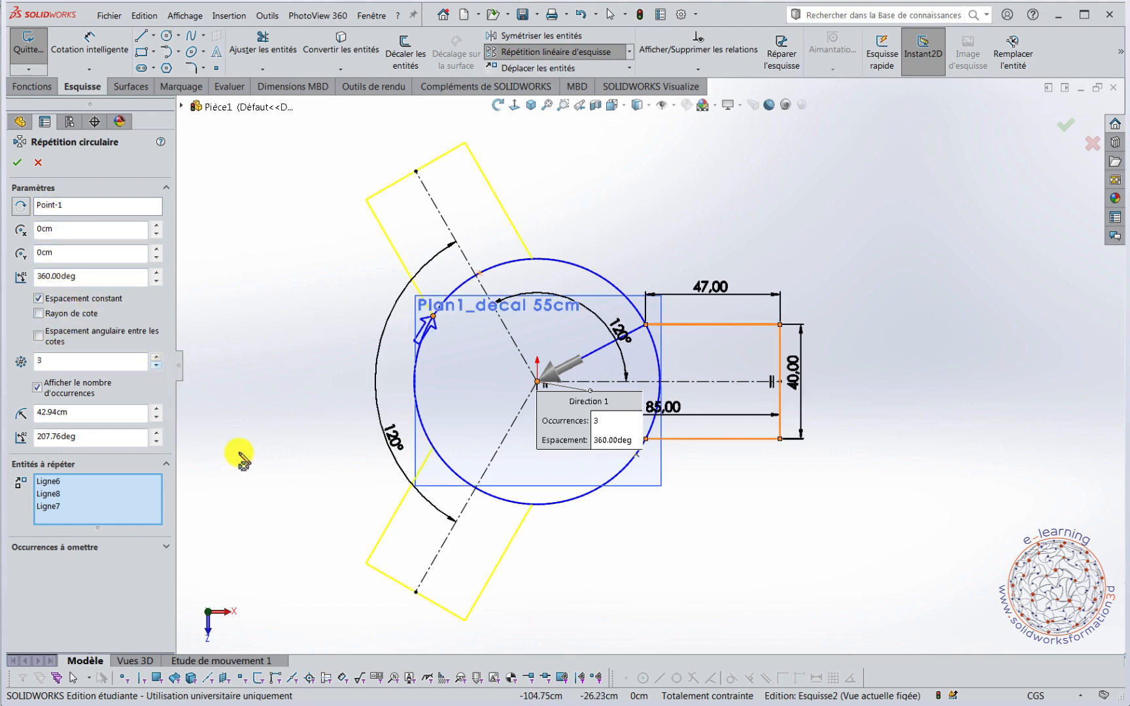
{"action": "left_click", "coordinate": [18, 163]}
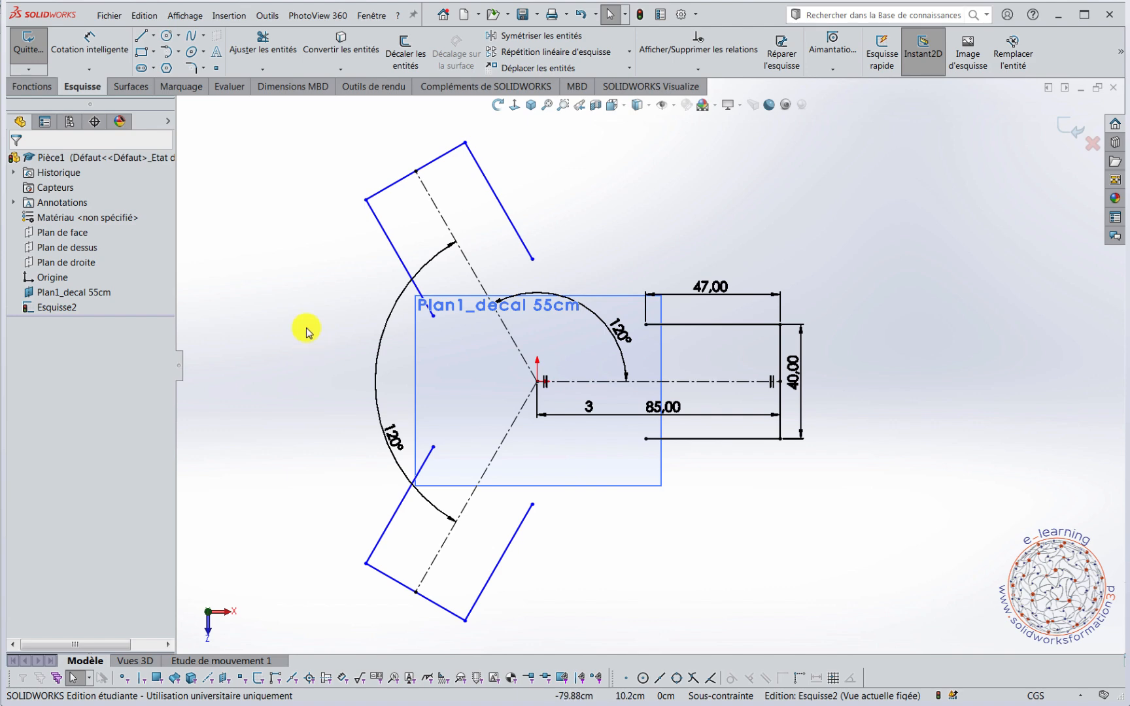
Add a Coincident relation between the upper arm's end line and the endpoint of the upper oblique construction line.
{"action": "scroll", "coordinate": [454, 206], "scroll_direction": "down", "scroll_amount": 3}
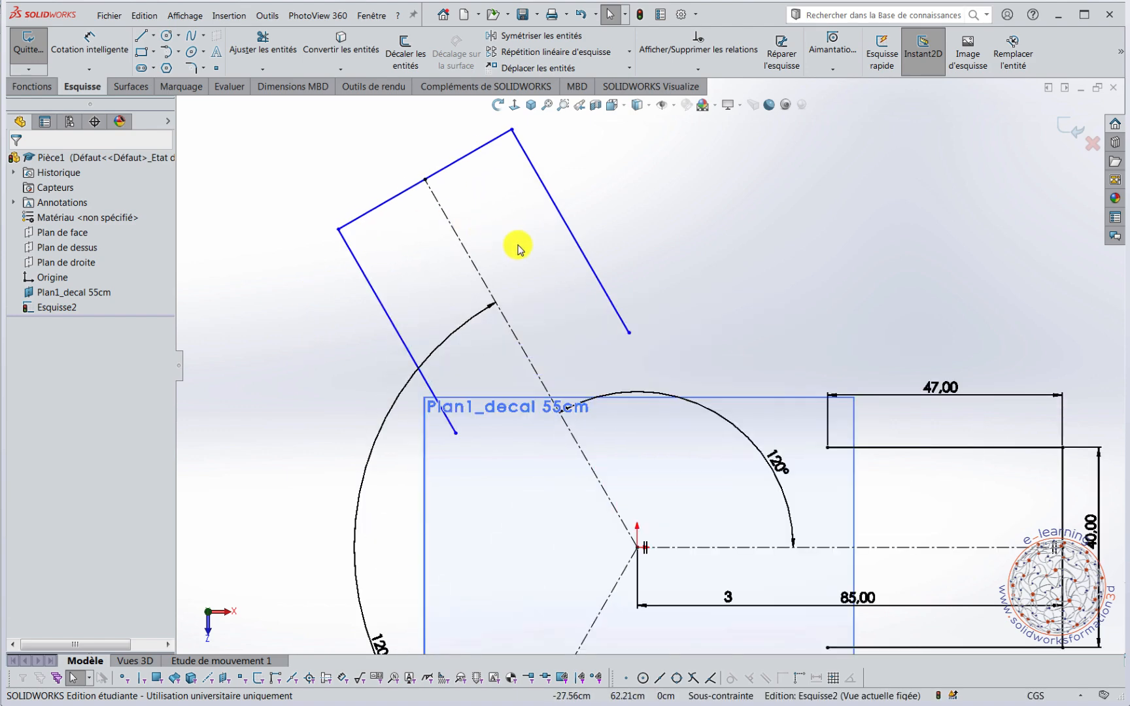
{"action": "scroll", "coordinate": [519, 252], "scroll_direction": "up", "scroll_amount": 2}
{"action": "scroll", "coordinate": [523, 281], "scroll_direction": "down", "scroll_amount": 3}
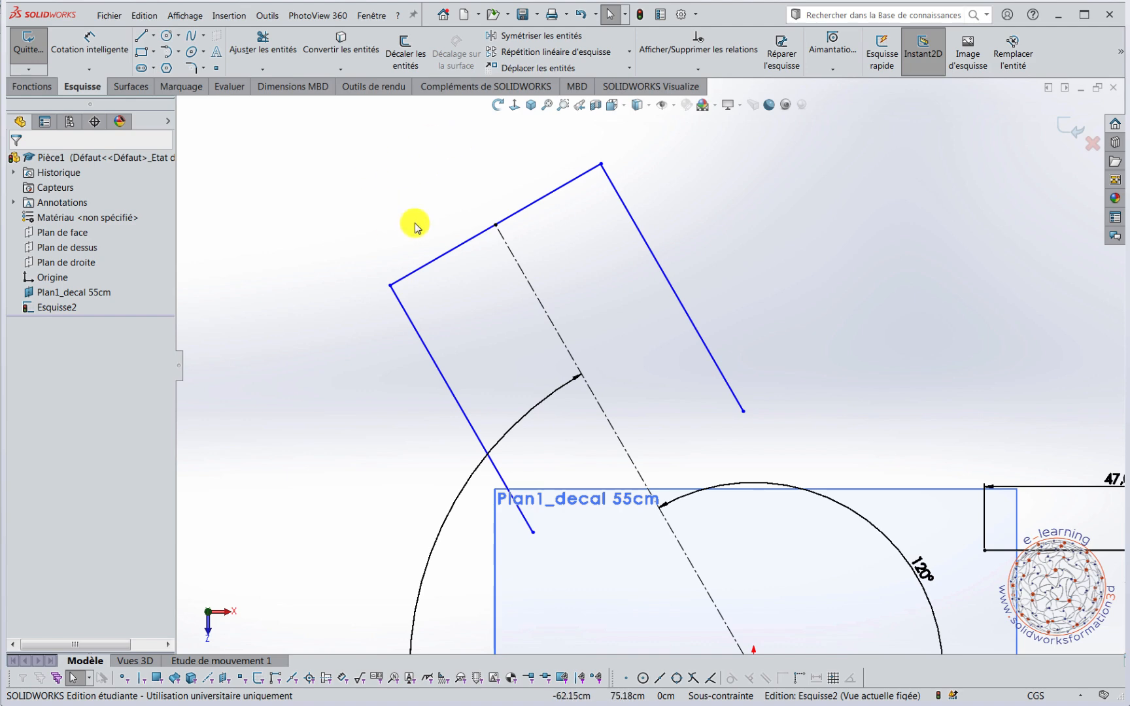
{"action": "left_click", "coordinate": [464, 250]}
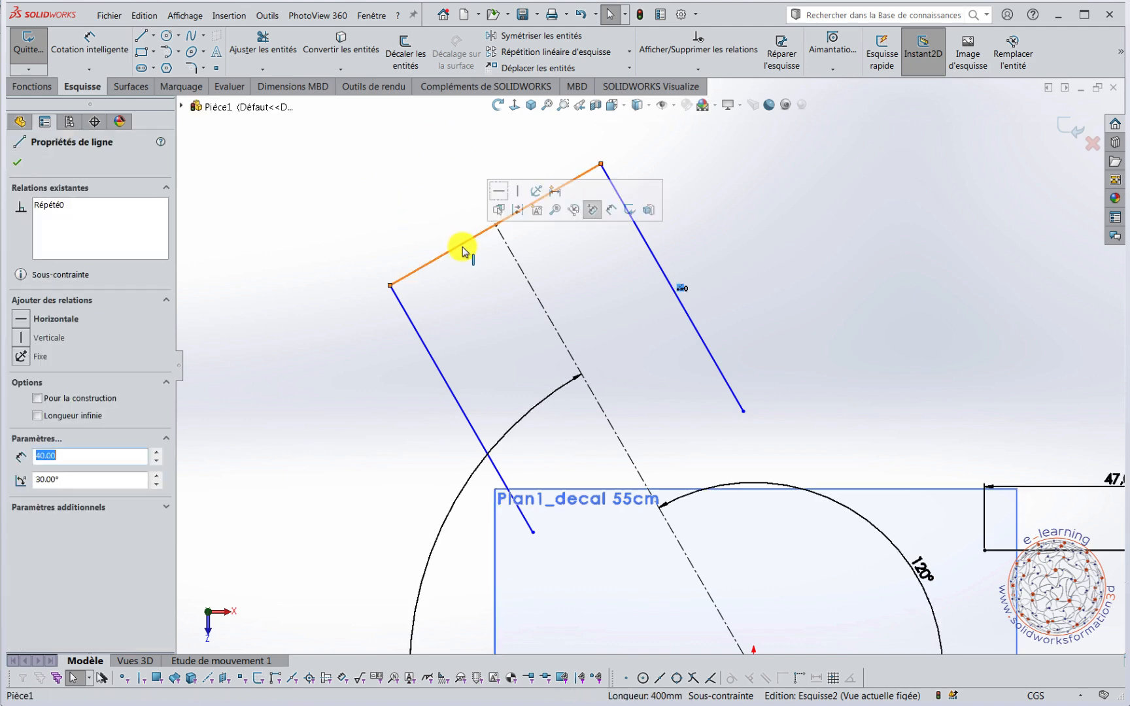
{"action": "left_click", "coordinate": [495, 225], "text": "ctrl"}
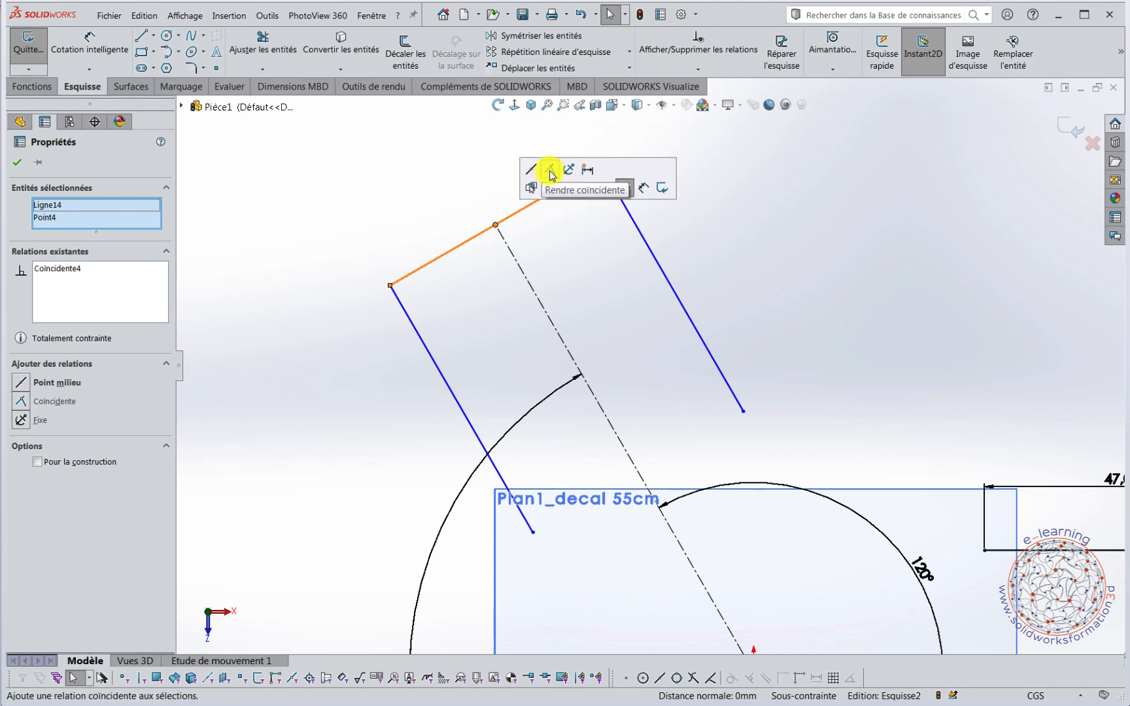
{"action": "left_click", "coordinate": [374, 258]}
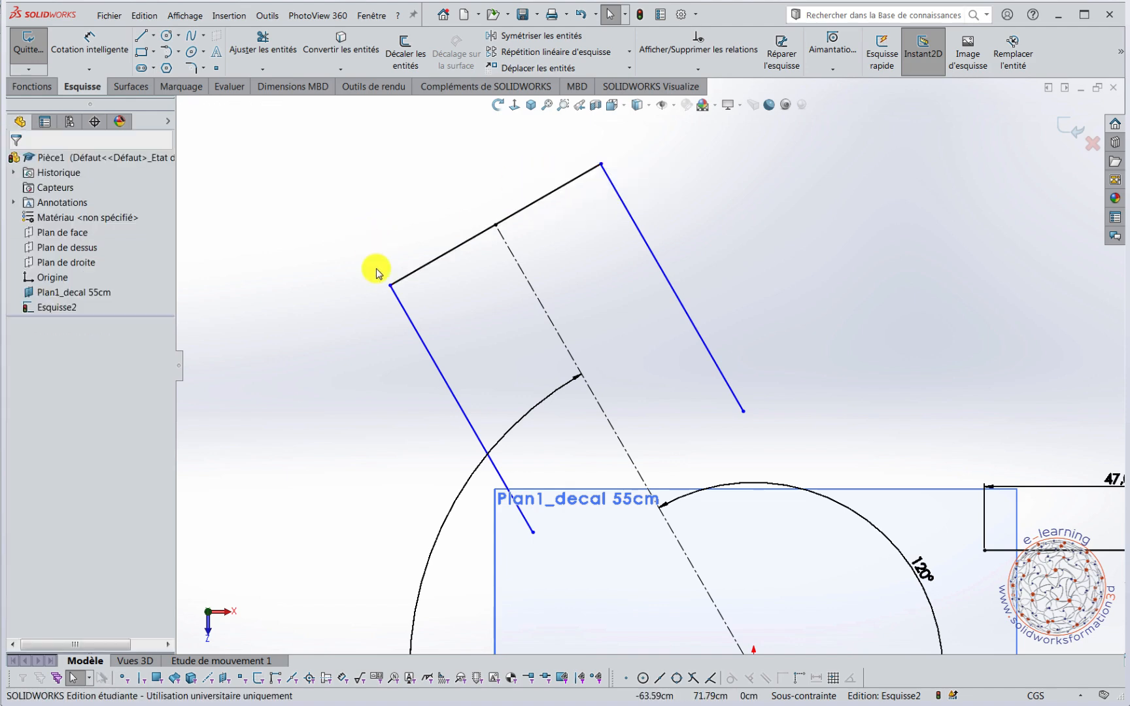
Add a Coincident relation between the lower oblique arm's end line and the endpoint of its construction line.
{"action": "scroll", "coordinate": [403, 383], "scroll_direction": "up", "scroll_amount": 3}
{"action": "scroll", "coordinate": [627, 592], "scroll_direction": "down", "scroll_amount": 2}
{"action": "scroll", "coordinate": [627, 582], "scroll_direction": "down", "scroll_amount": 1}
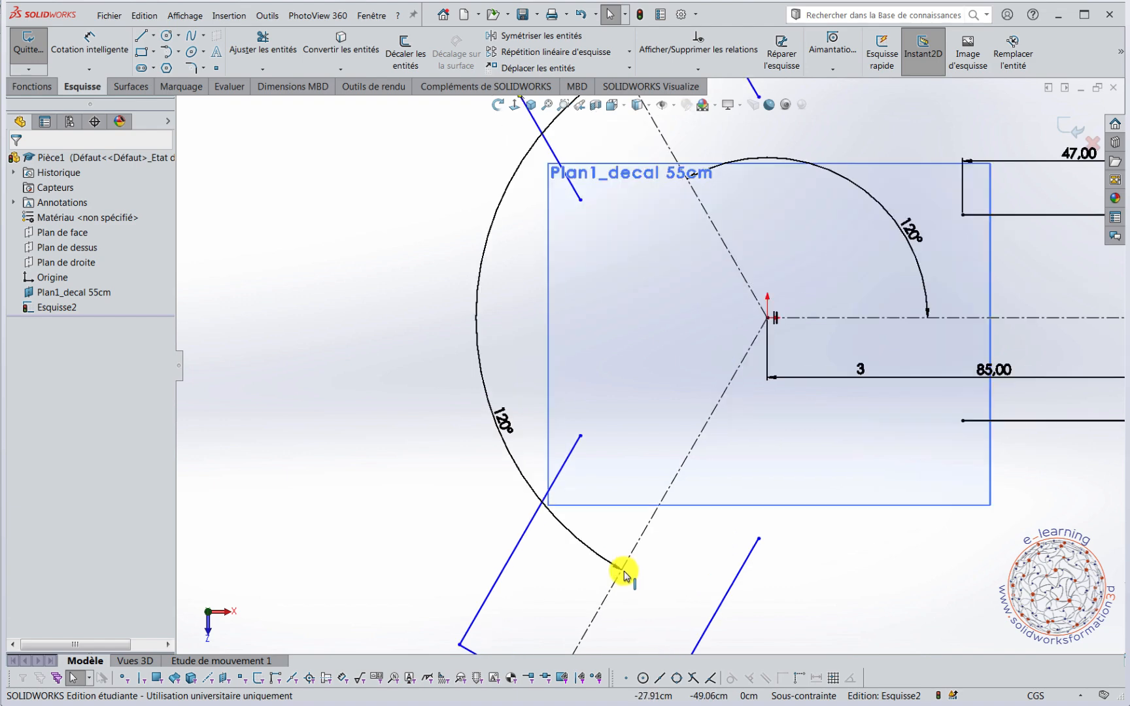
{"action": "scroll", "coordinate": [625, 575], "scroll_direction": "up", "scroll_amount": 3}
{"action": "scroll", "coordinate": [623, 562], "scroll_direction": "down", "scroll_amount": 5}
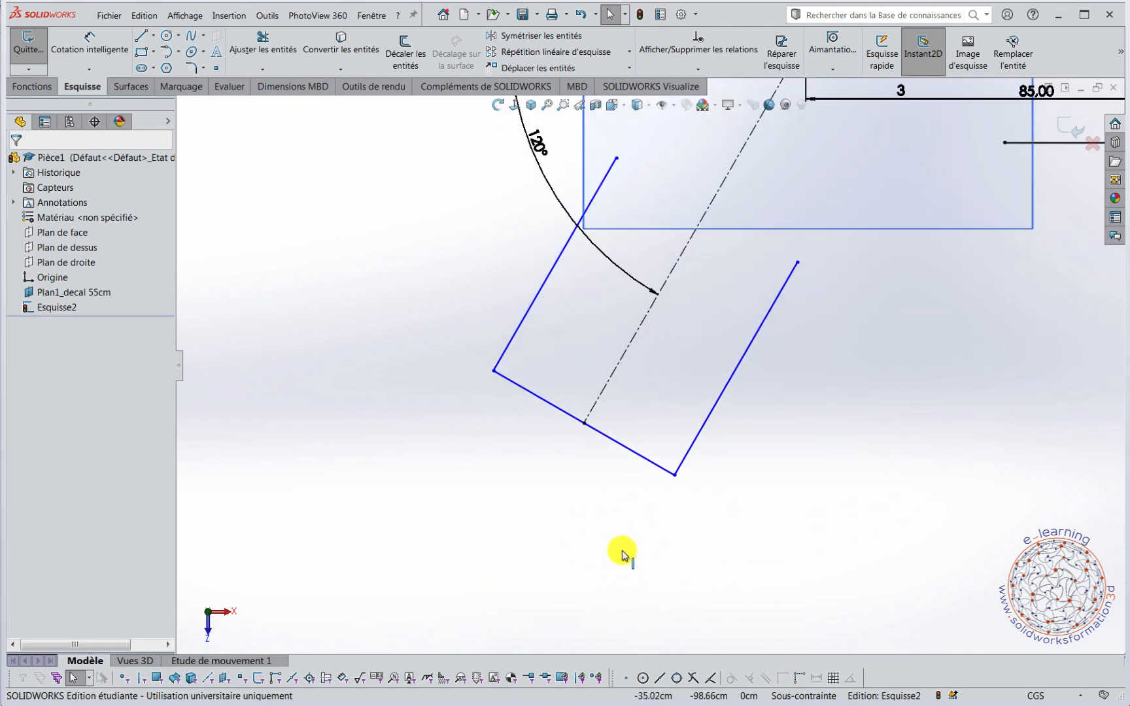
{"action": "left_click", "coordinate": [648, 461]}
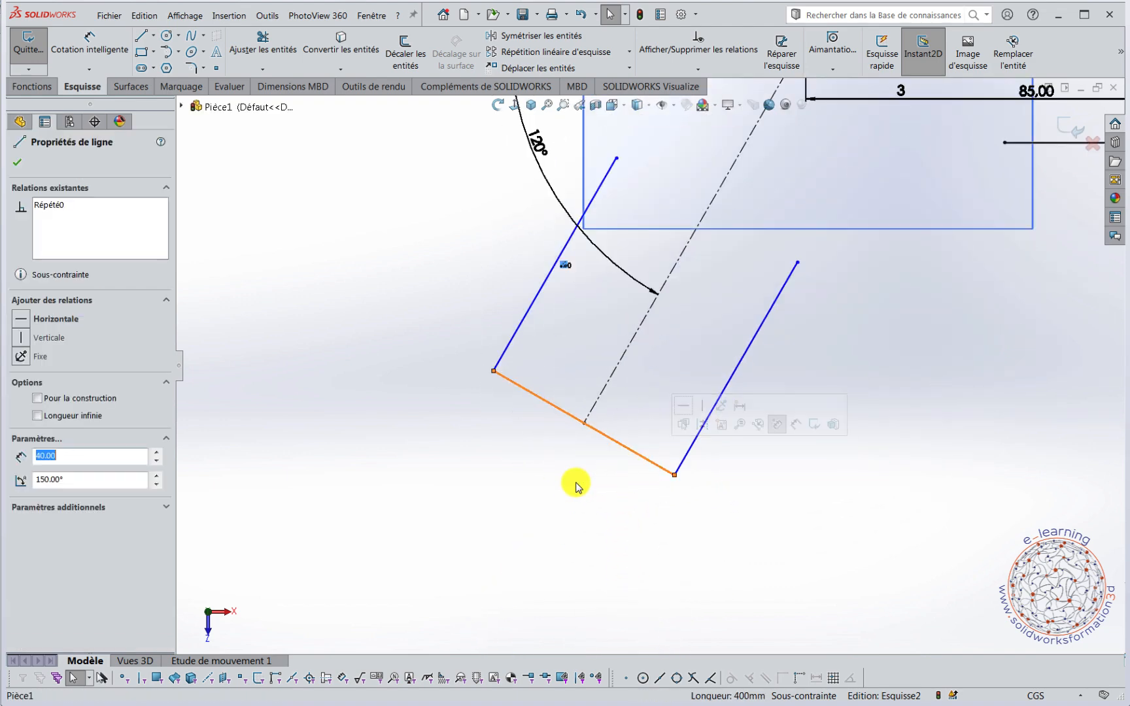
{"action": "left_click", "coordinate": [585, 424], "text": "ctrl"}
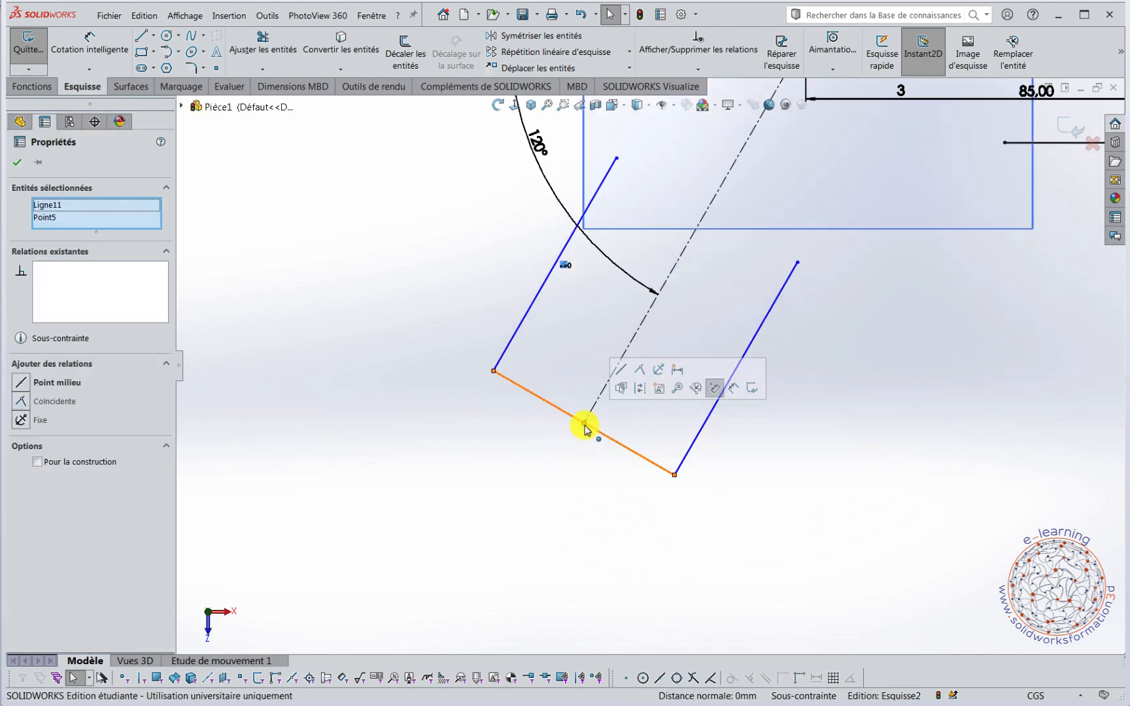
{"action": "left_click", "coordinate": [641, 370]}
{"action": "left_click", "coordinate": [842, 423]}
Try a tangent arc from the horizontal arm's upper line to the inner end of the upper oblique arm, and undo it.
{"action": "scroll", "coordinate": [847, 418], "scroll_direction": "up", "scroll_amount": 3}
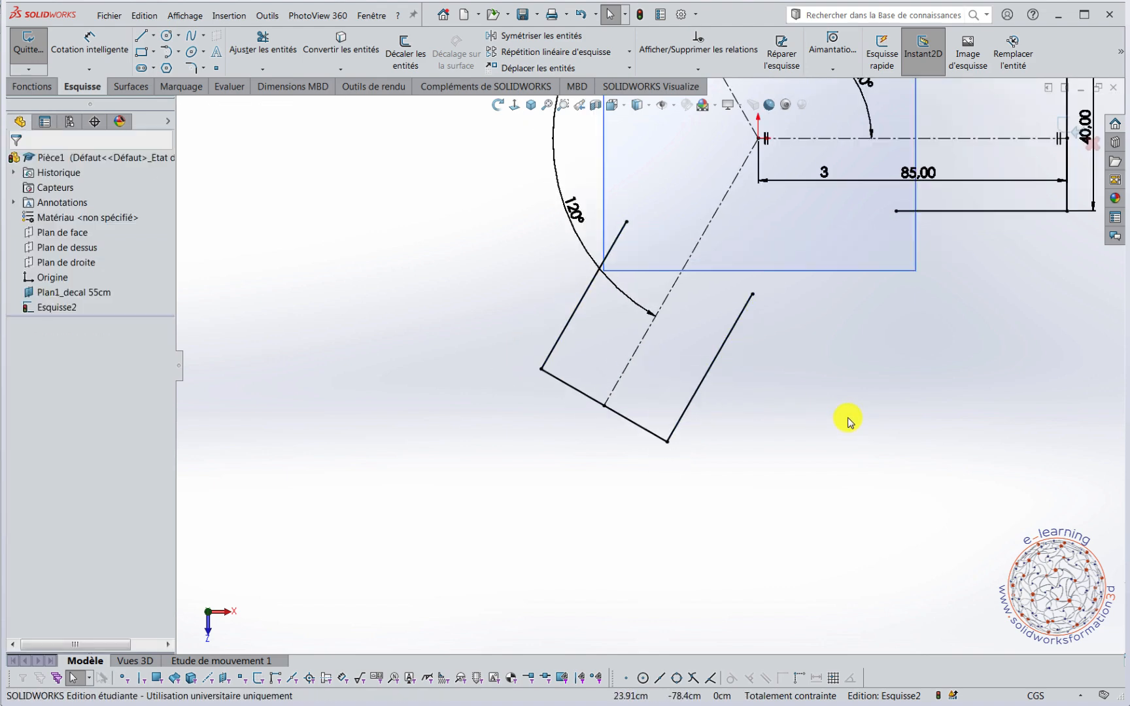
{"action": "scroll", "coordinate": [803, 340], "scroll_direction": "up", "scroll_amount": 1}
{"action": "scroll", "coordinate": [765, 294], "scroll_direction": "down", "scroll_amount": 4}
{"action": "scroll", "coordinate": [660, 259], "scroll_direction": "up", "scroll_amount": 2}
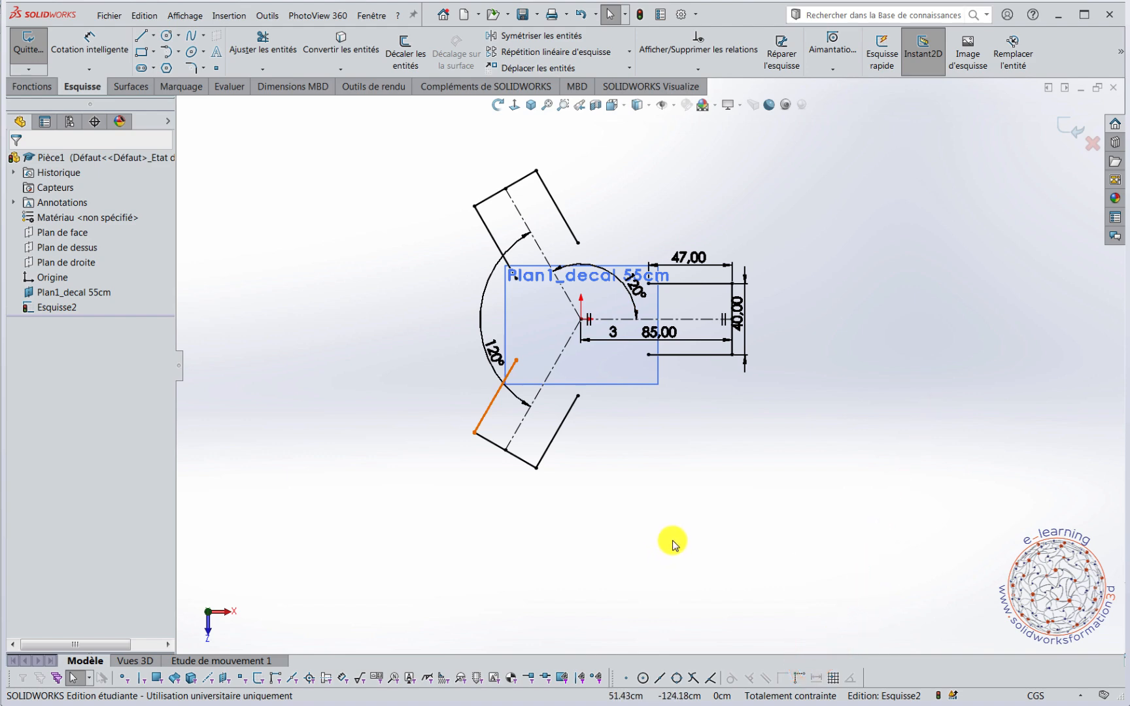
{"action": "left_click", "coordinate": [179, 54]}
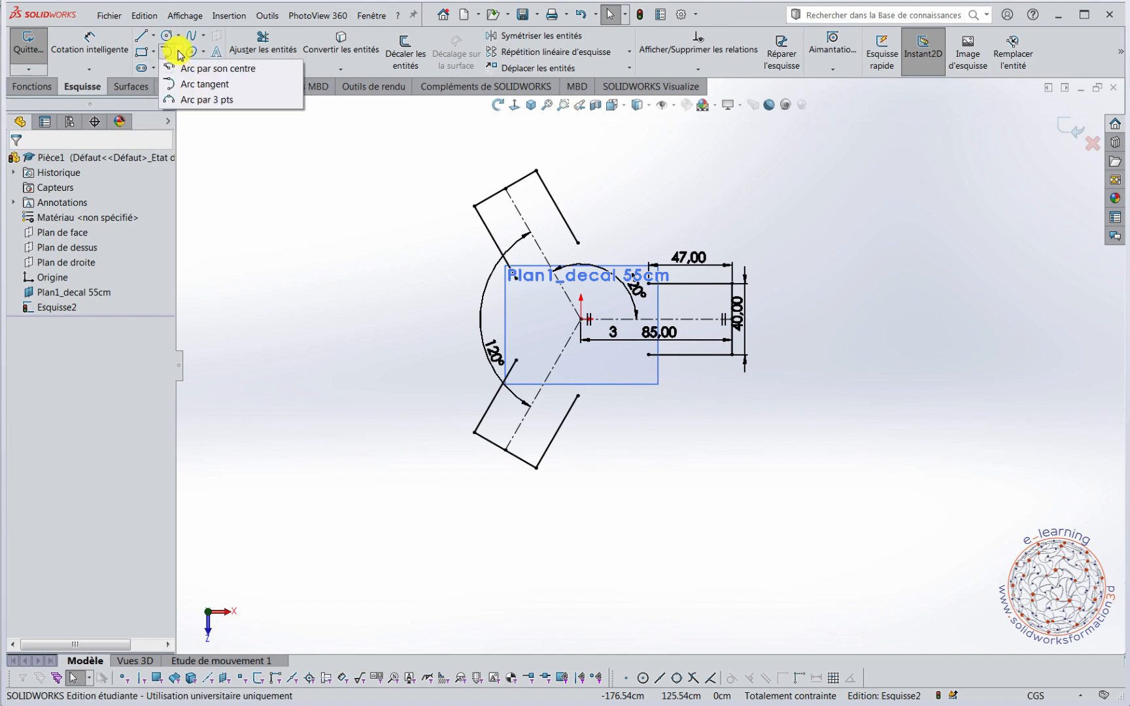
{"action": "left_click", "coordinate": [182, 74]}
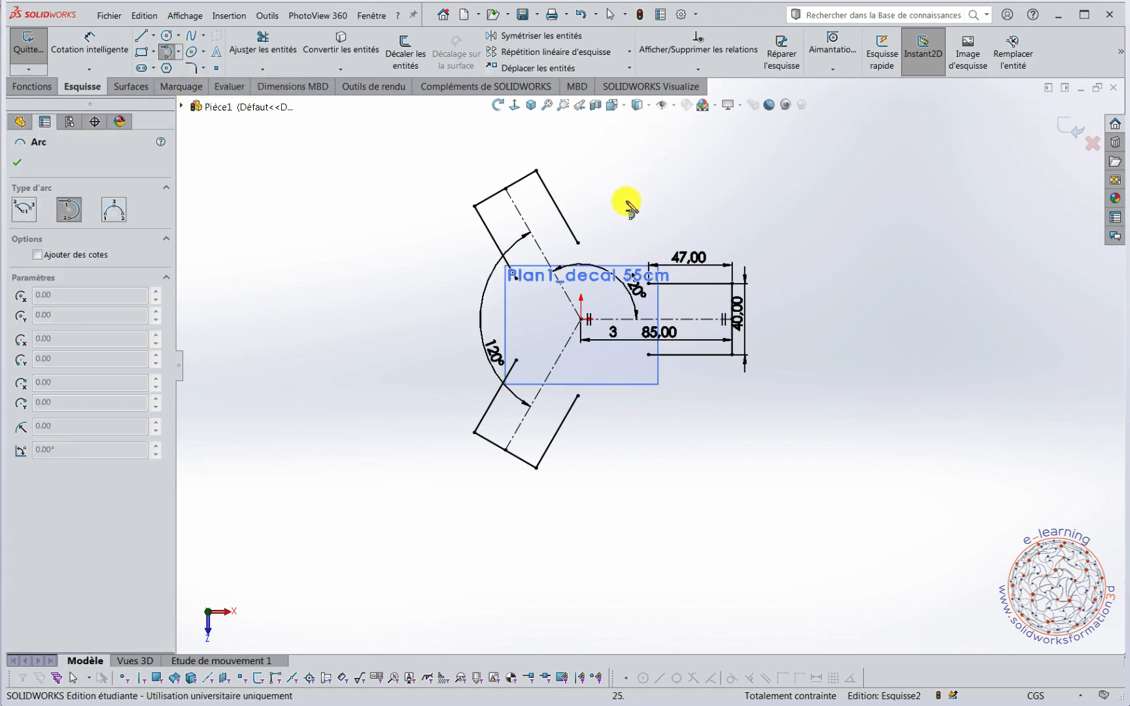
{"action": "scroll", "coordinate": [622, 196], "scroll_direction": "down", "scroll_amount": 4}
{"action": "scroll", "coordinate": [619, 320], "scroll_direction": "down", "scroll_amount": 2}
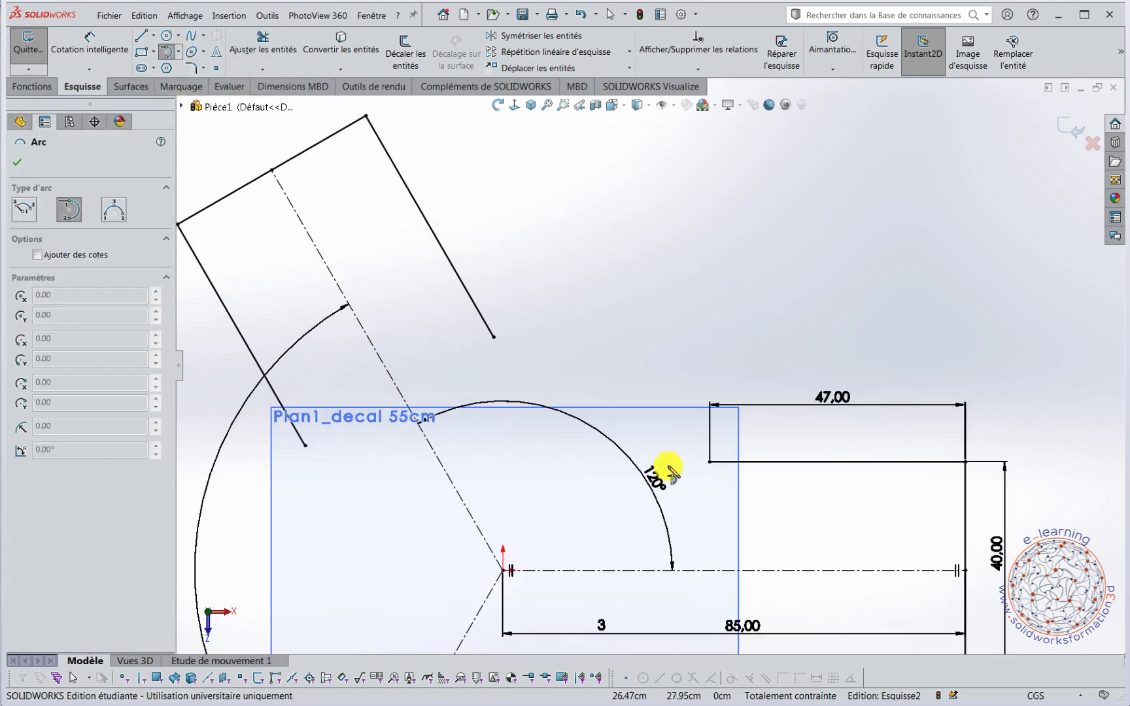
{"action": "left_click", "coordinate": [709, 461]}
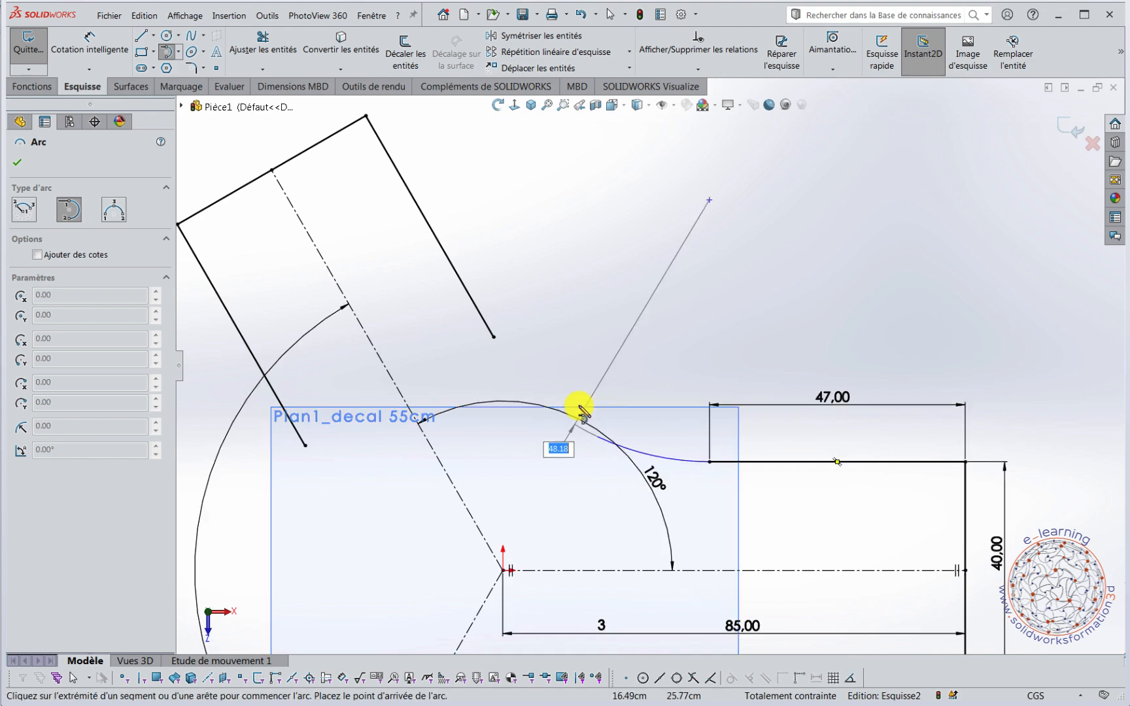
{"action": "left_click", "coordinate": [494, 337]}
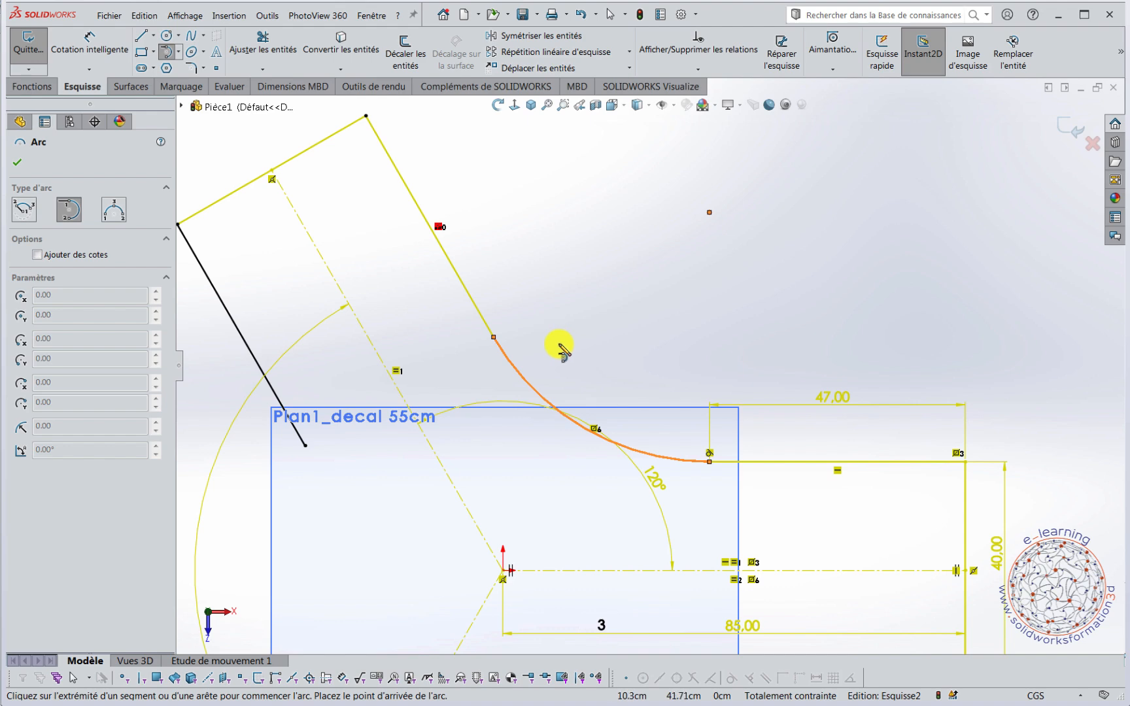
{"action": "key", "text": "Escape"}
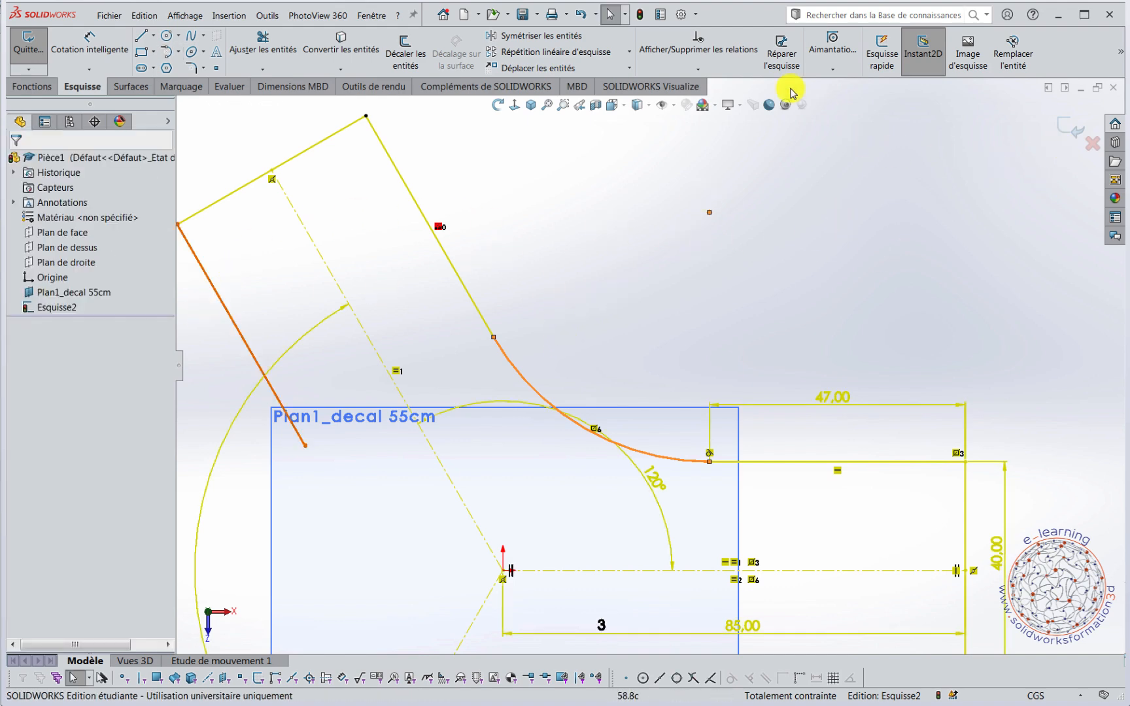
{"action": "left_click", "coordinate": [581, 14]}
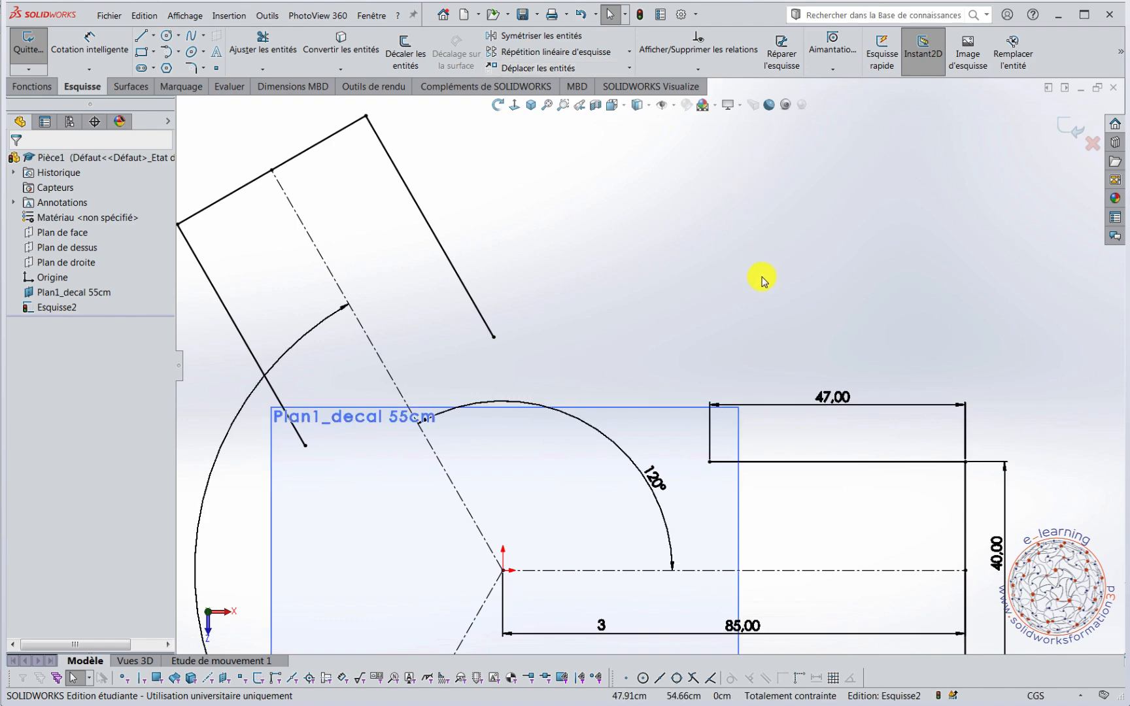
Draw a tangent arc joining the inner end of the horizontal arm's upper line to the facing line of the upper oblique arm.
{"action": "scroll", "coordinate": [763, 280], "scroll_direction": "up", "scroll_amount": 3}
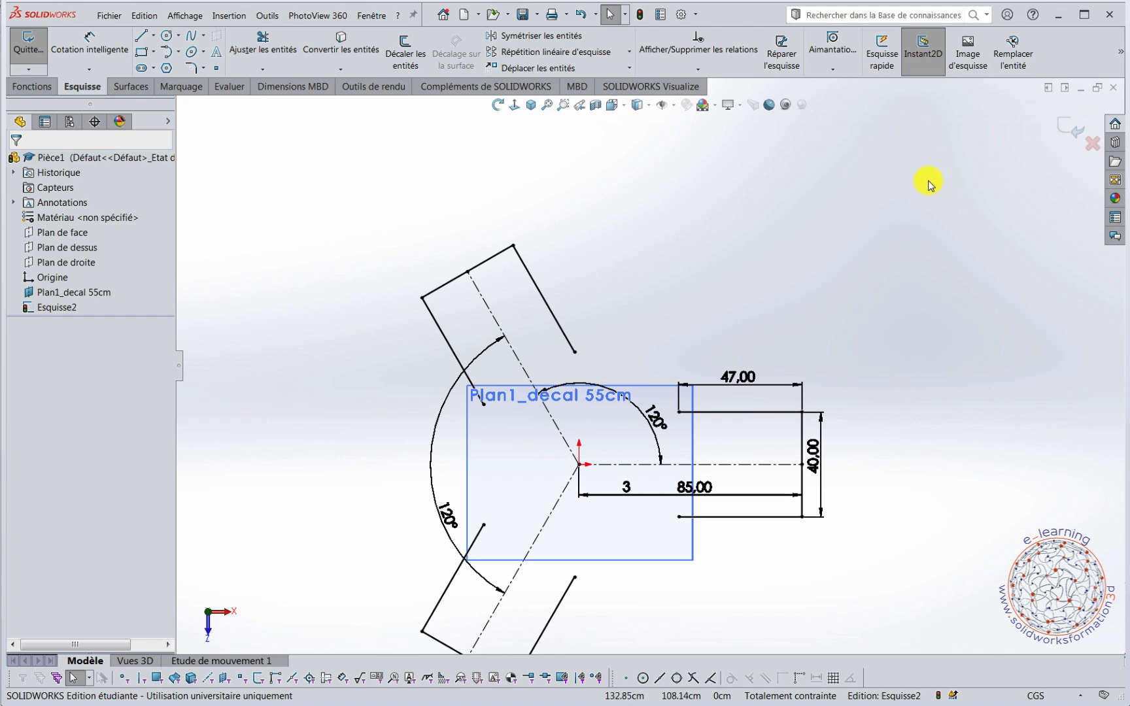
{"action": "key", "text": "f"}
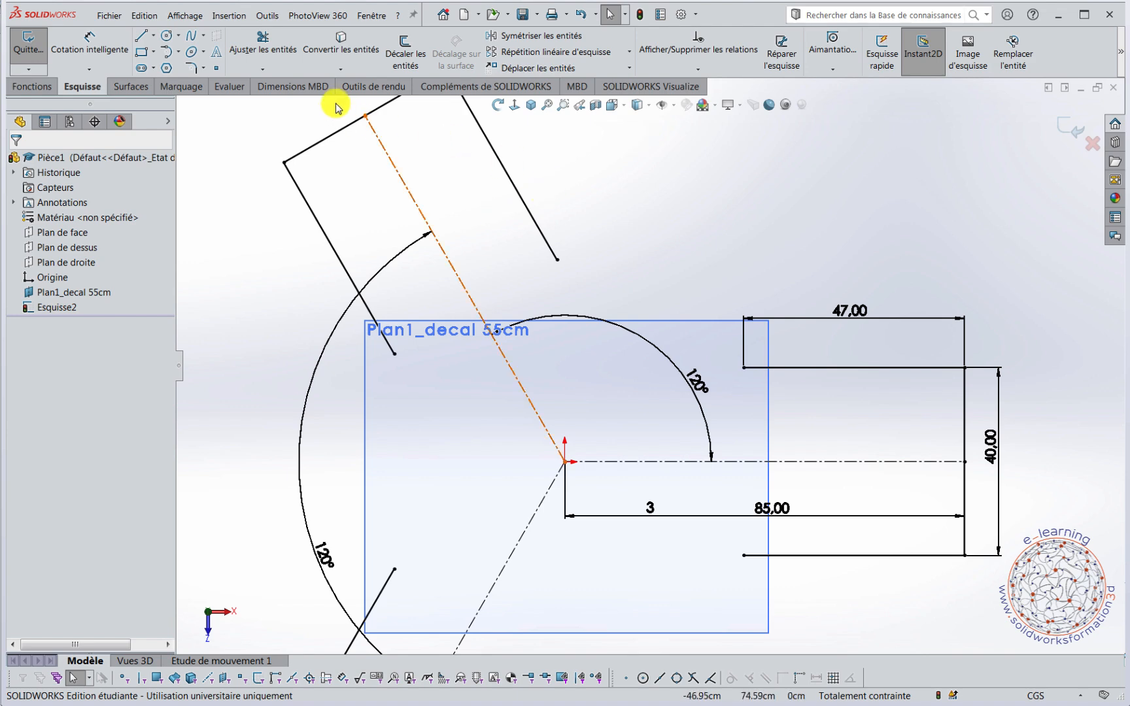
{"action": "left_click", "coordinate": [181, 54]}
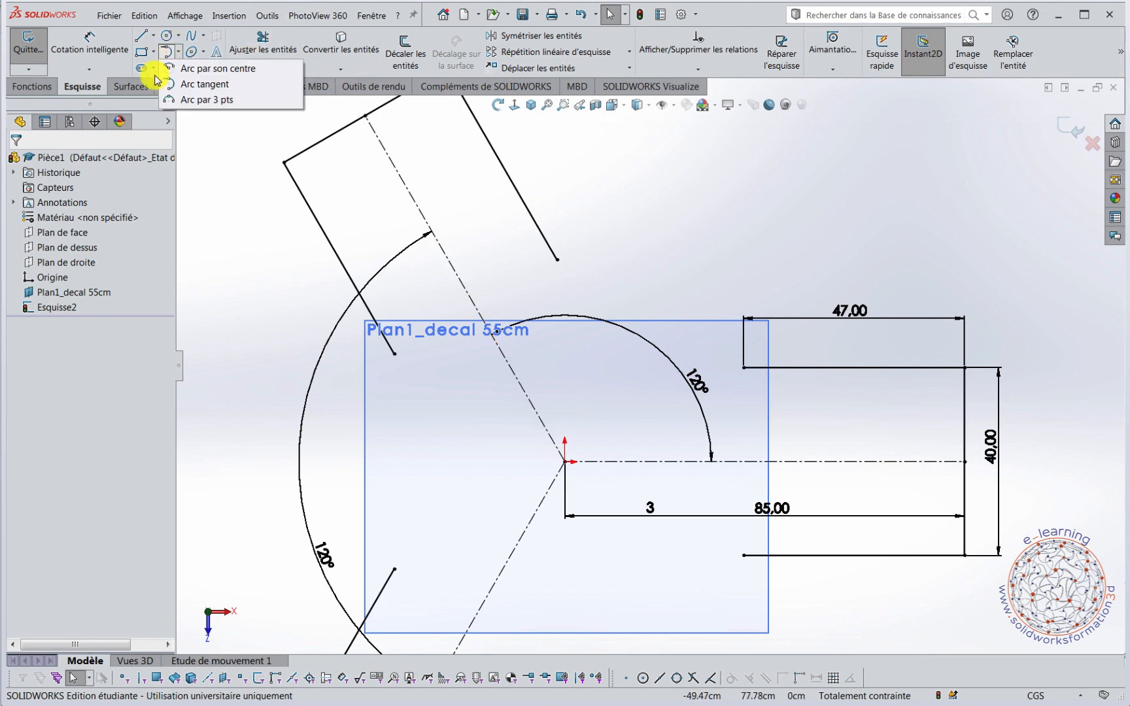
{"action": "left_click", "coordinate": [180, 55]}
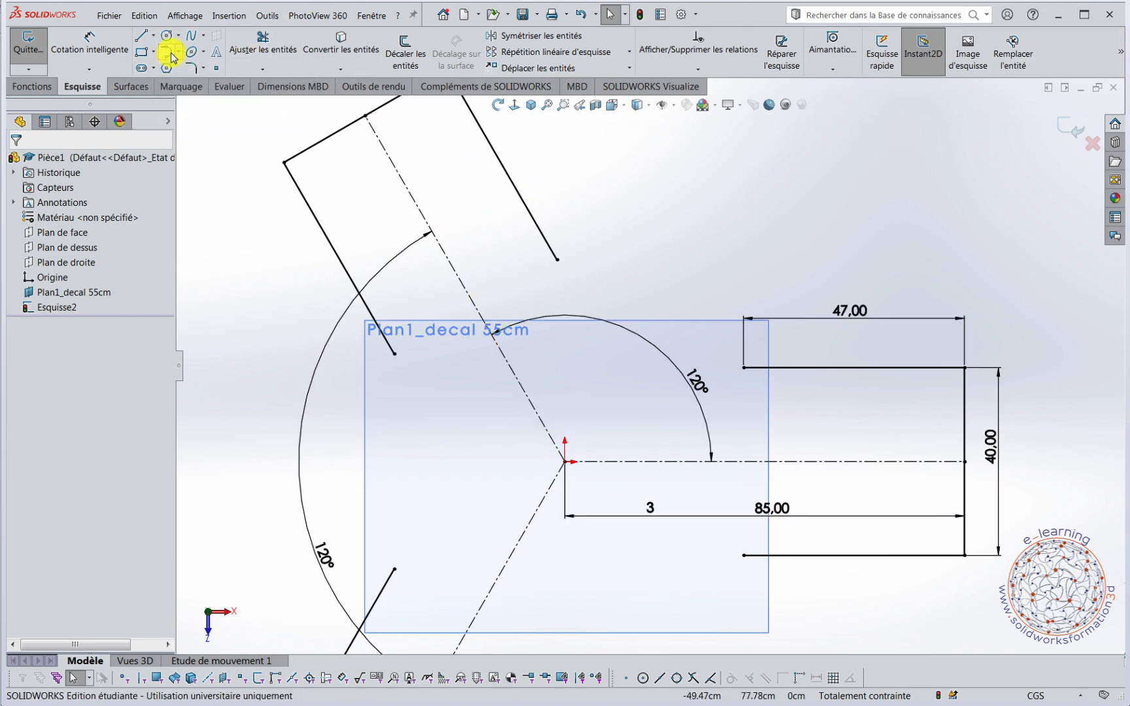
{"action": "left_click", "coordinate": [178, 54]}
{"action": "left_click", "coordinate": [198, 106]}
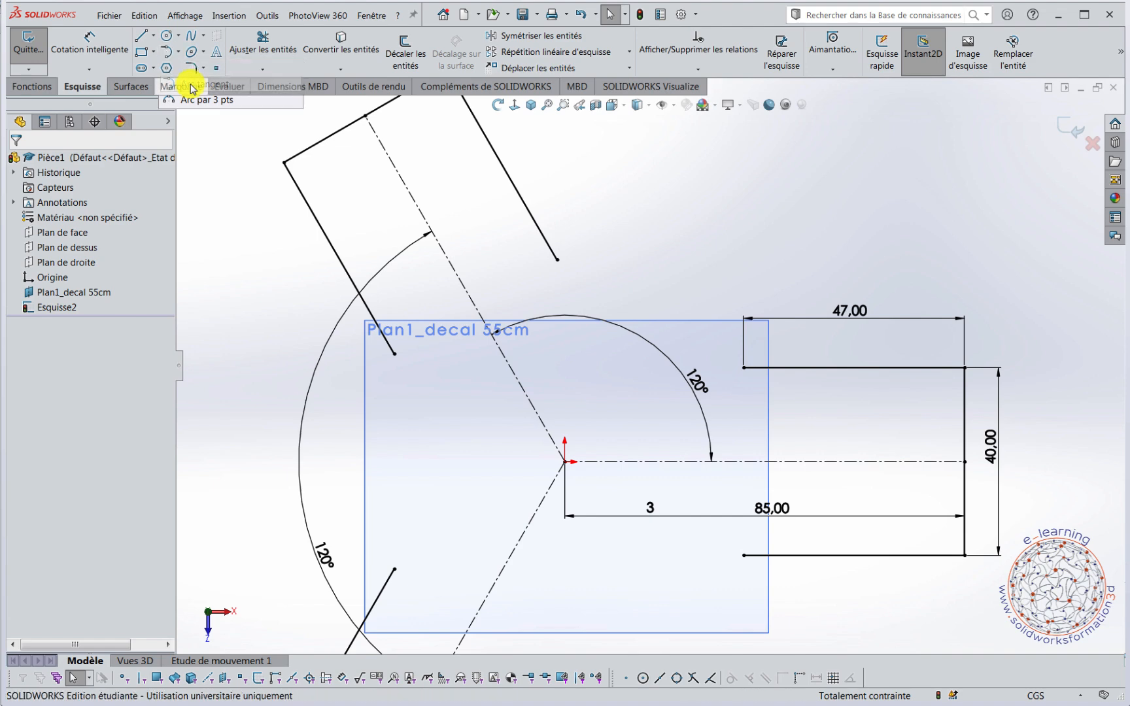
{"action": "left_click", "coordinate": [744, 368]}
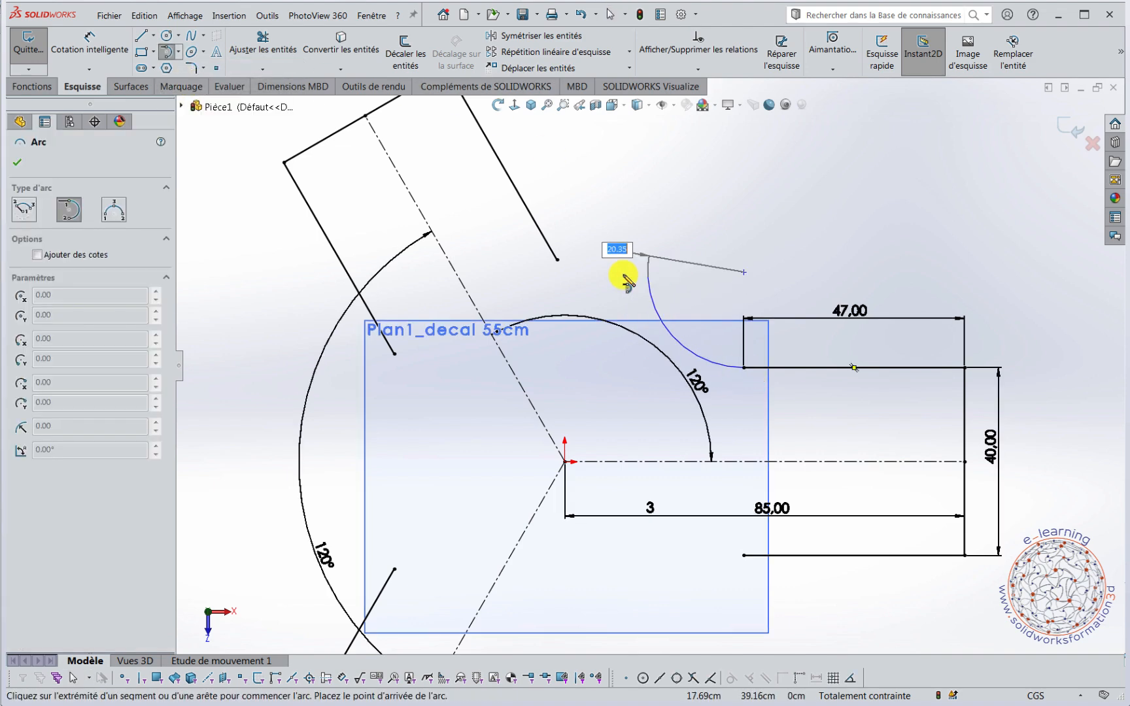
{"action": "left_click", "coordinate": [557, 259]}
{"action": "left_click", "coordinate": [705, 281]}
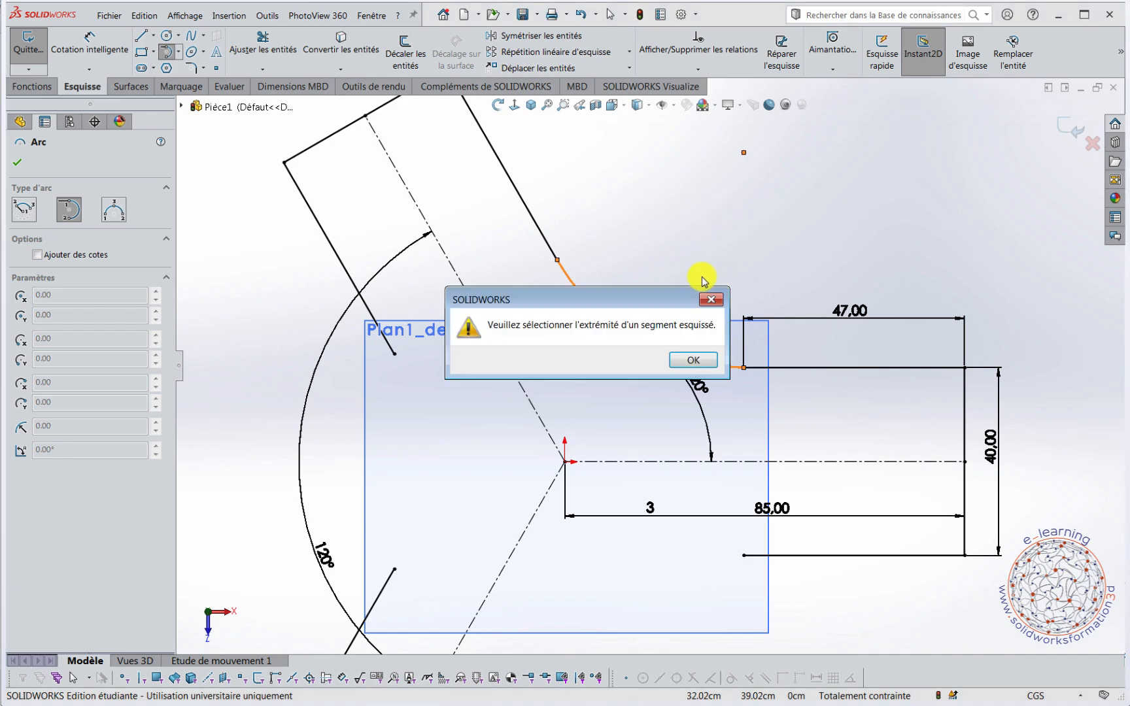
{"action": "left_click", "coordinate": [694, 360]}
Draw tangent arcs joining the two oblique arms and the lower oblique arm to the horizontal arm, closing the Y outline.
{"action": "scroll", "coordinate": [706, 259], "scroll_direction": "down", "scroll_amount": 4}
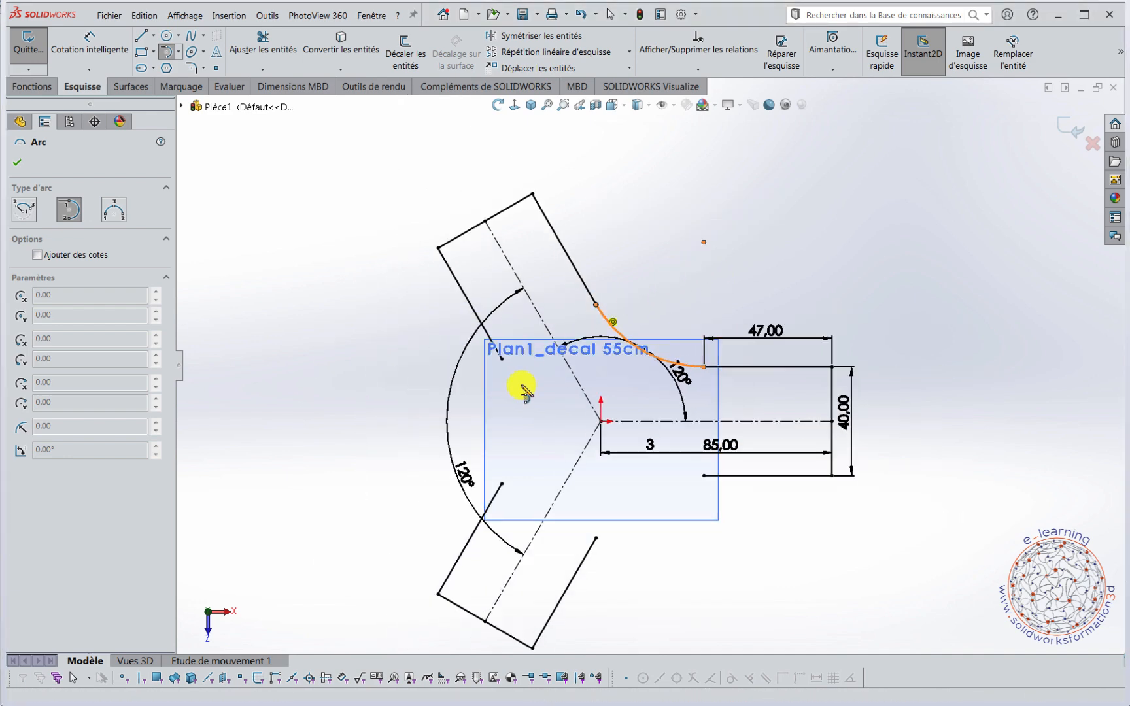
{"action": "scroll", "coordinate": [522, 386], "scroll_direction": "up", "scroll_amount": 3}
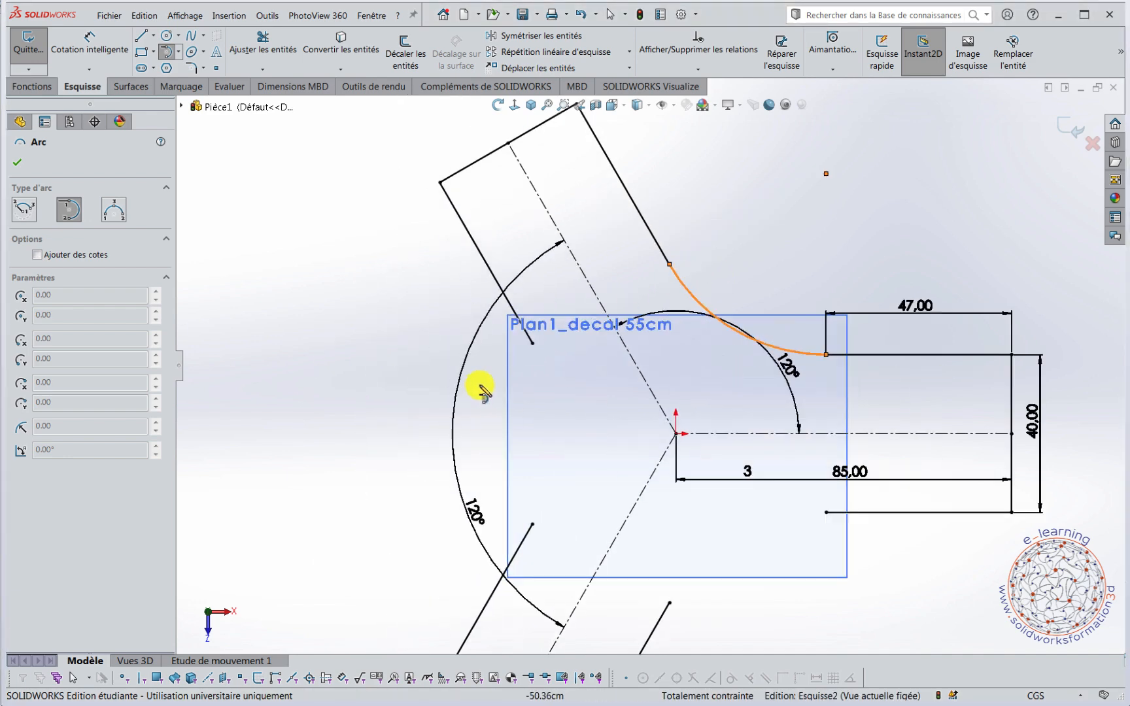
{"action": "left_click", "coordinate": [532, 343]}
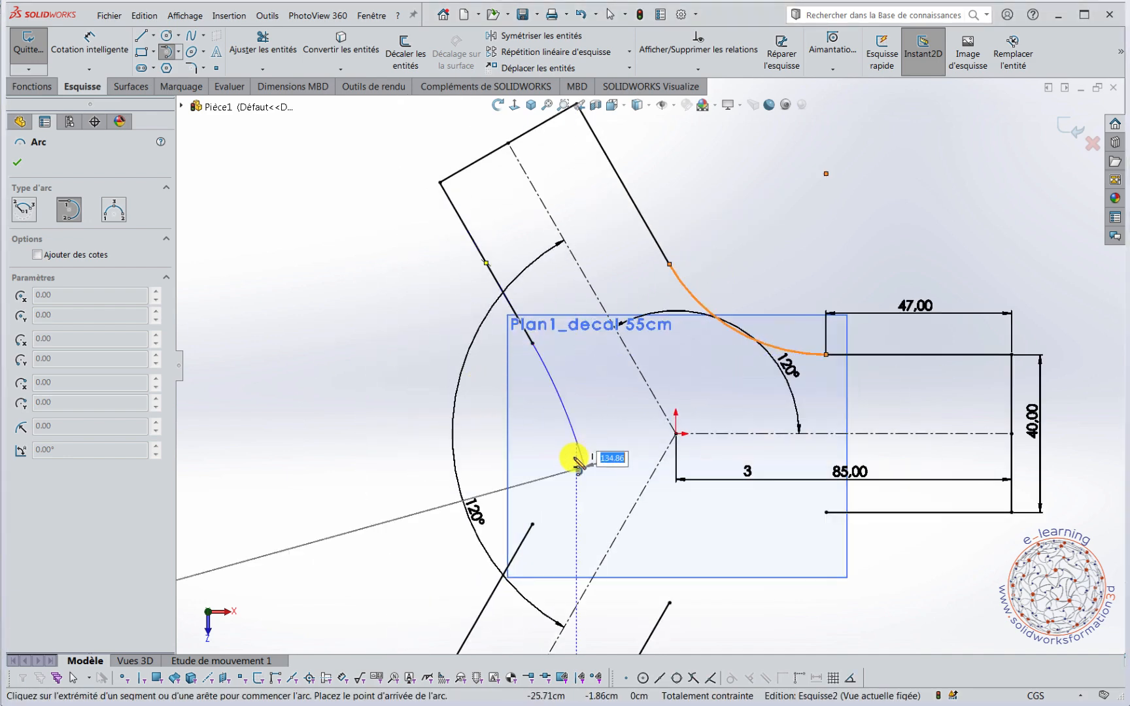
{"action": "left_click", "coordinate": [532, 523]}
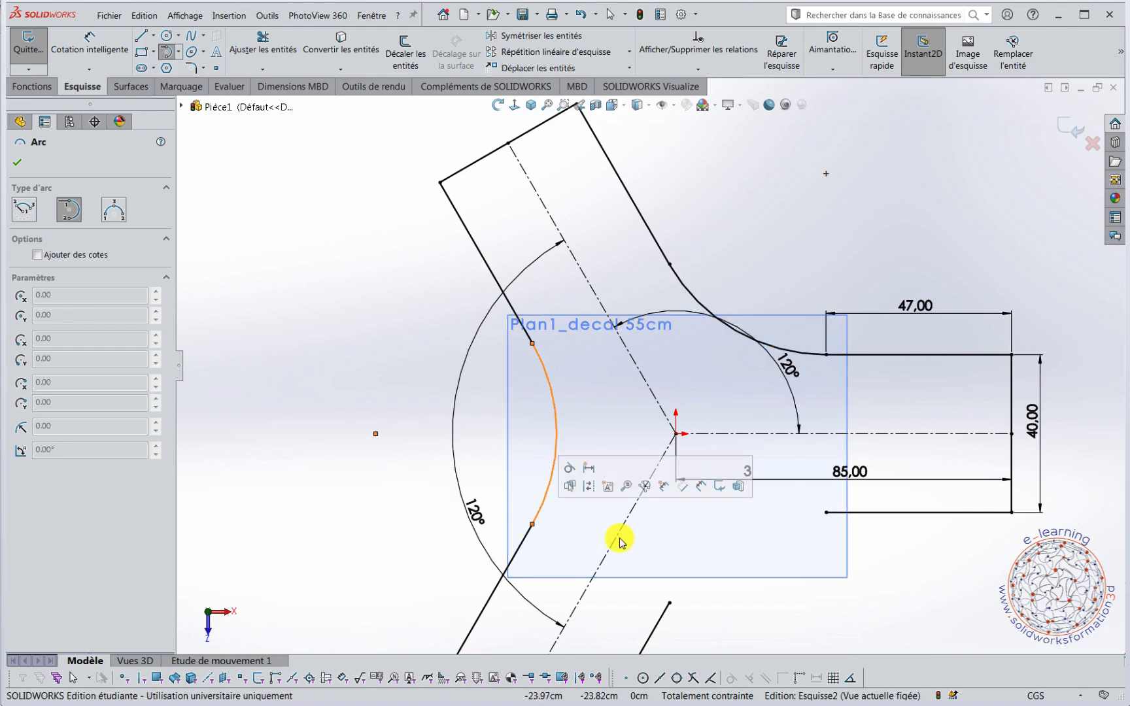
{"action": "left_click", "coordinate": [669, 603]}
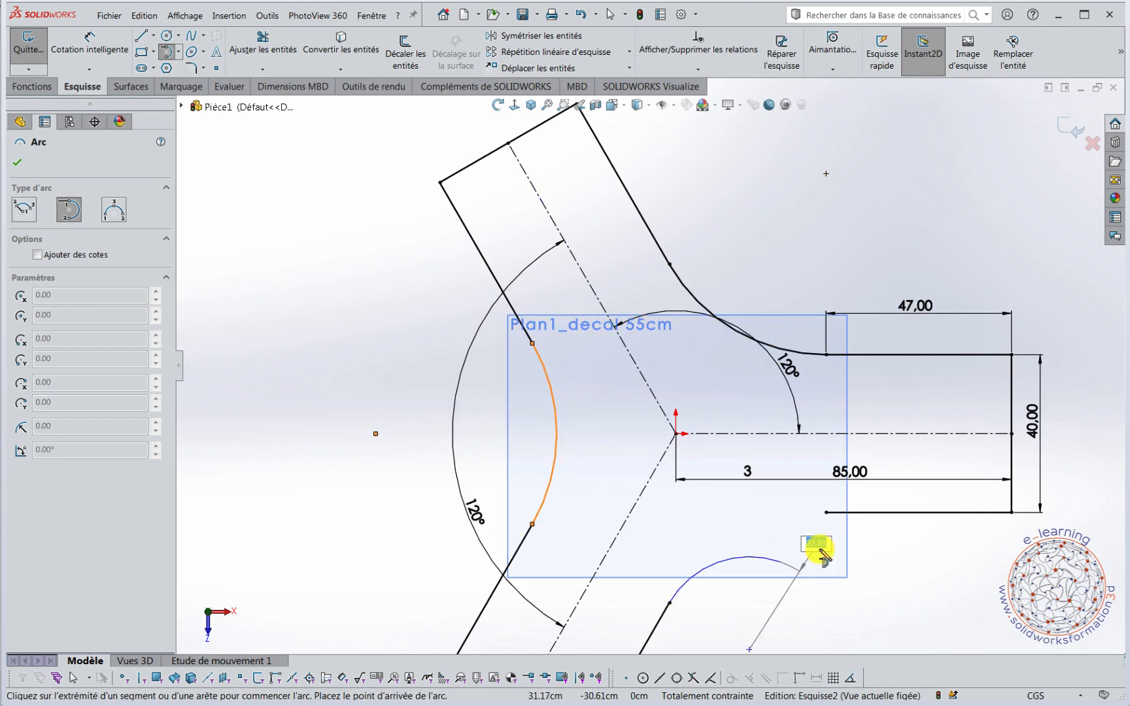
{"action": "left_click", "coordinate": [826, 513]}
{"action": "scroll", "coordinate": [833, 592], "scroll_direction": "up", "scroll_amount": 5}
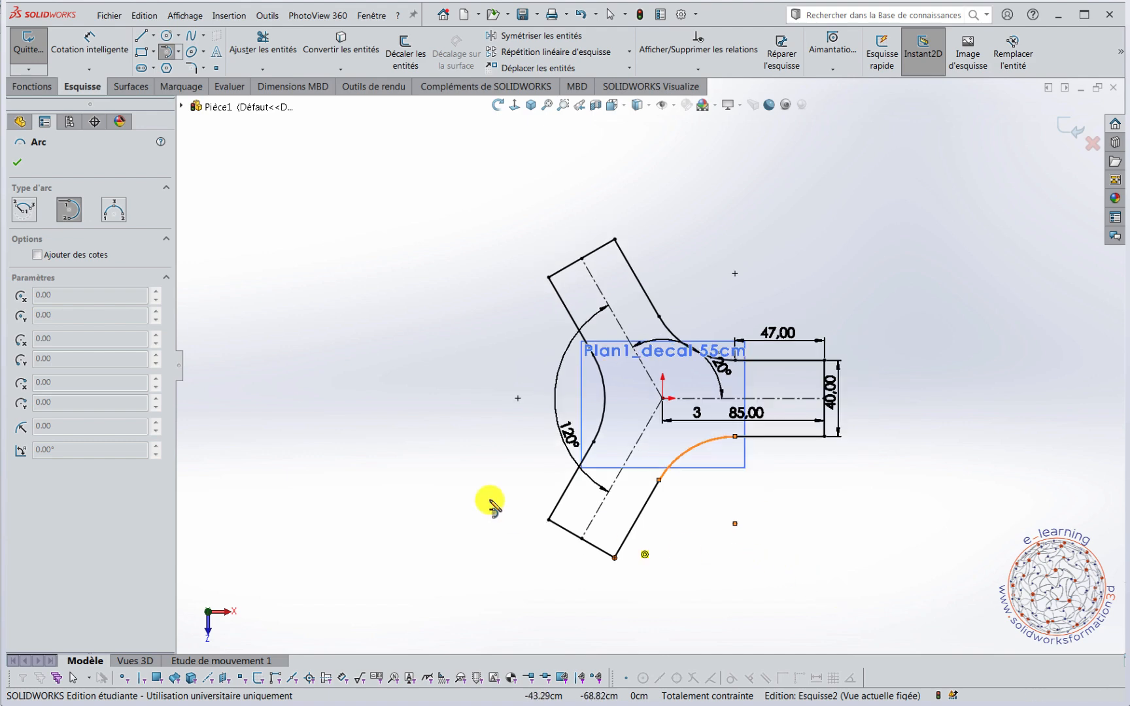
{"action": "key", "text": "Escape"}
{"action": "key", "text": "z"}
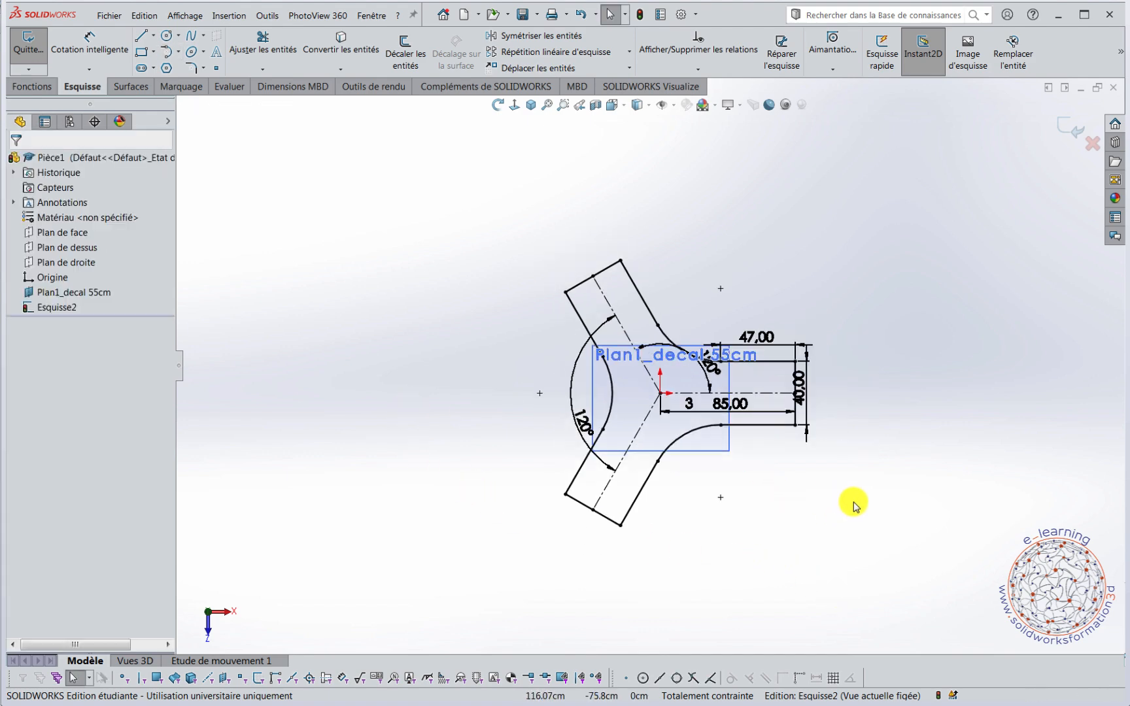
Extrude the closed Y profile as a boss with a blind depth of 2.4 cm from the sketch plane.
{"action": "mouse_move", "coordinate": [855, 506]}
{"action": "middle_mouse_down"}
{"action": "mouse_move", "coordinate": [857, 353]}
{"action": "mouse_move", "coordinate": [830, 295]}
{"action": "mouse_move", "coordinate": [830, 313]}
{"action": "middle_mouse_up"}
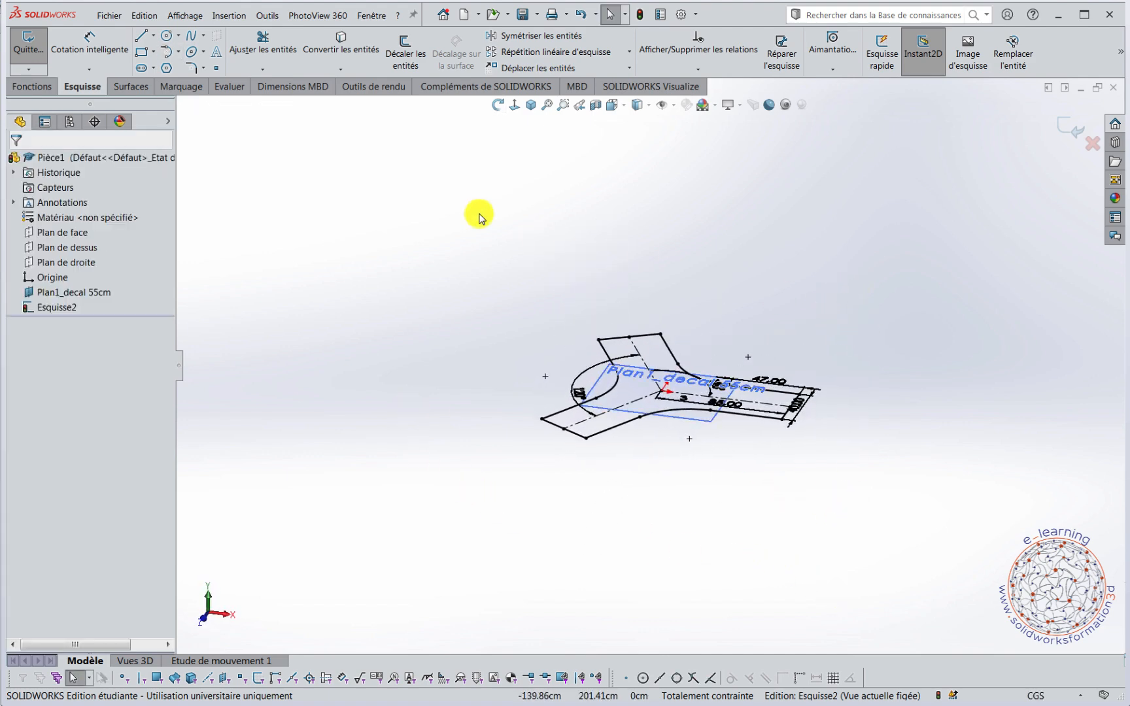
{"action": "left_click", "coordinate": [29, 87]}
{"action": "left_click", "coordinate": [34, 56]}
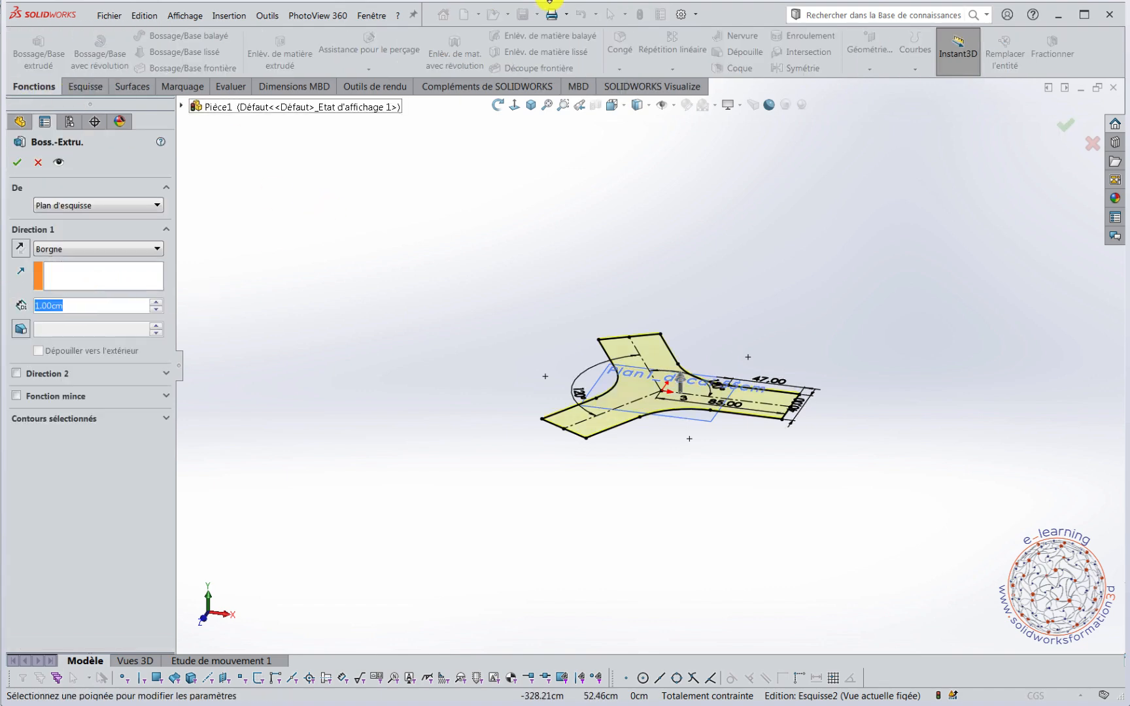
{"action": "type", "text": "2.4"}
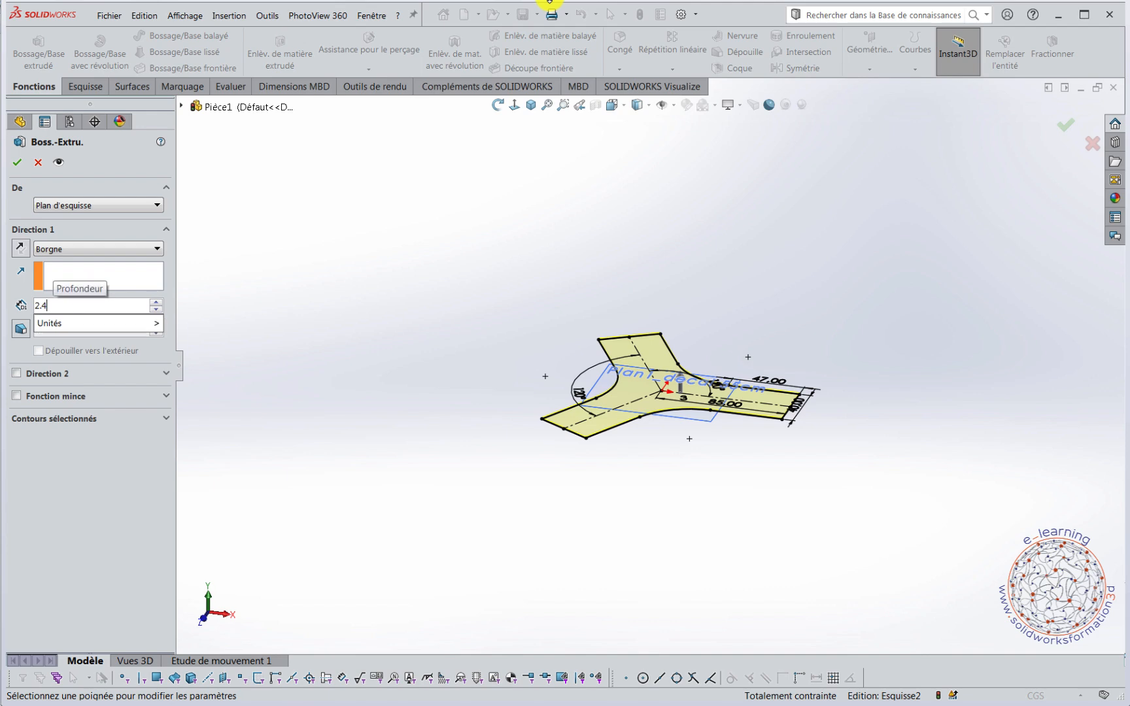
{"action": "key", "text": "Return"}
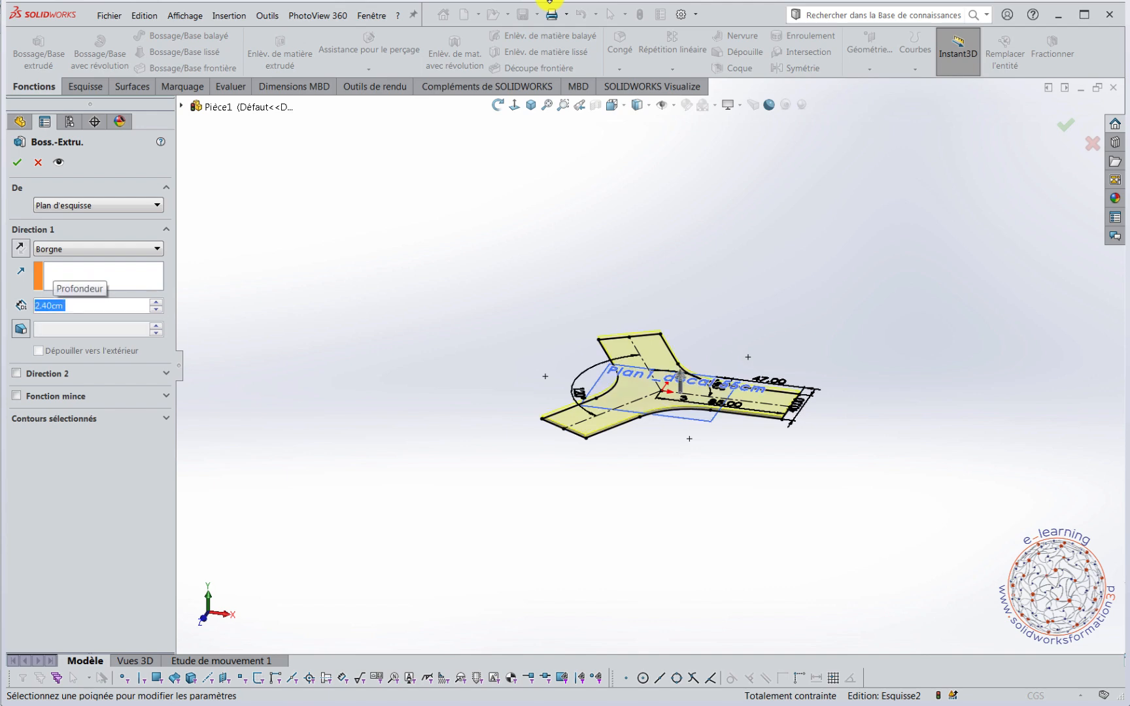
{"action": "left_click", "coordinate": [17, 162]}
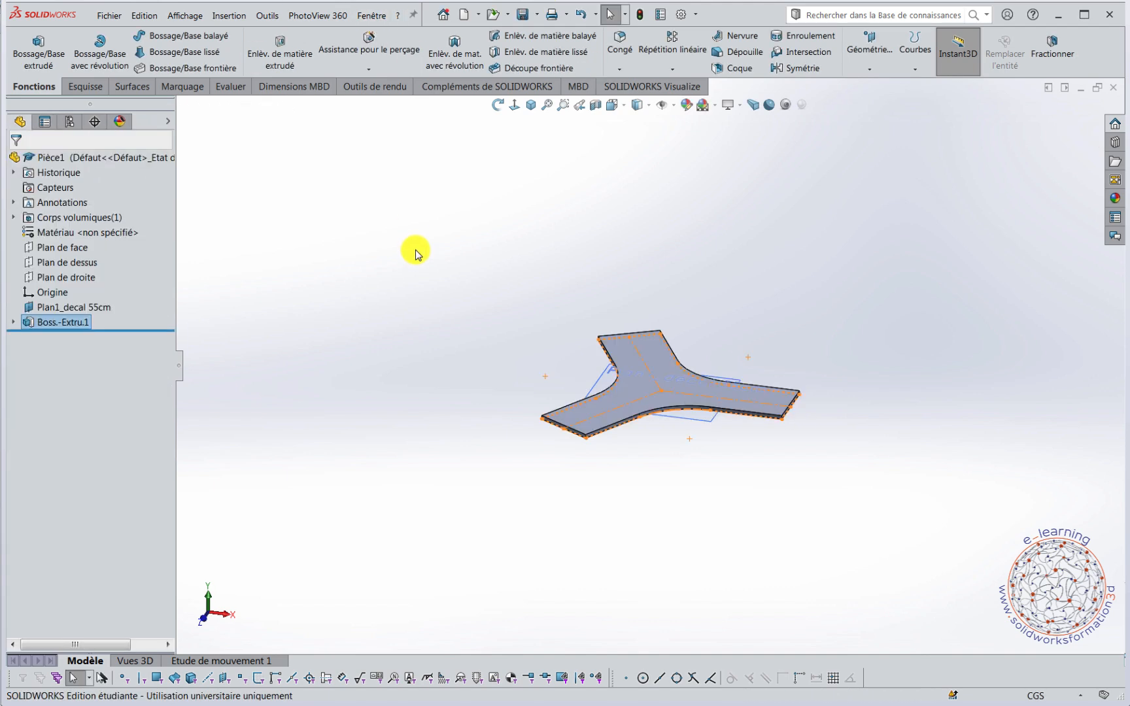
{"action": "left_click", "coordinate": [1016, 548]}
{"action": "middle_click_drag", "start_coordinate": [1017, 547], "coordinate": [901, 531]}
{"action": "key", "text": "Escape"}
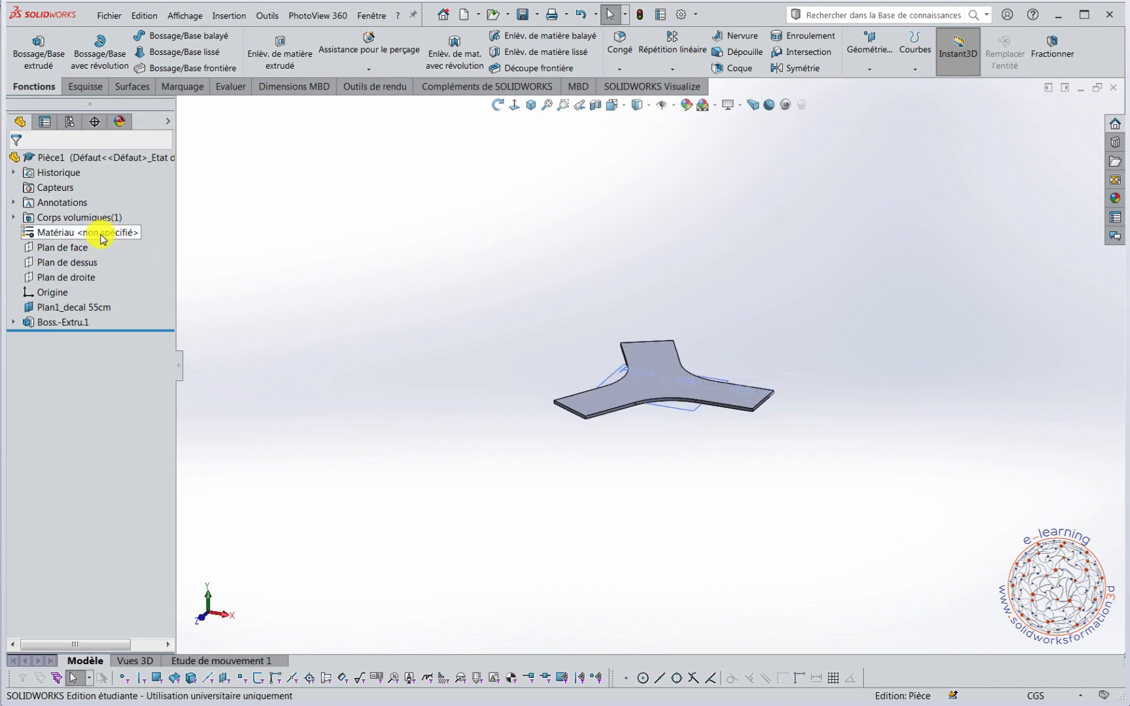
Start a sketch on the front plane (Plan de face) and orient the view normal to it.
{"action": "scroll", "coordinate": [689, 419], "scroll_direction": "down", "scroll_amount": 5}
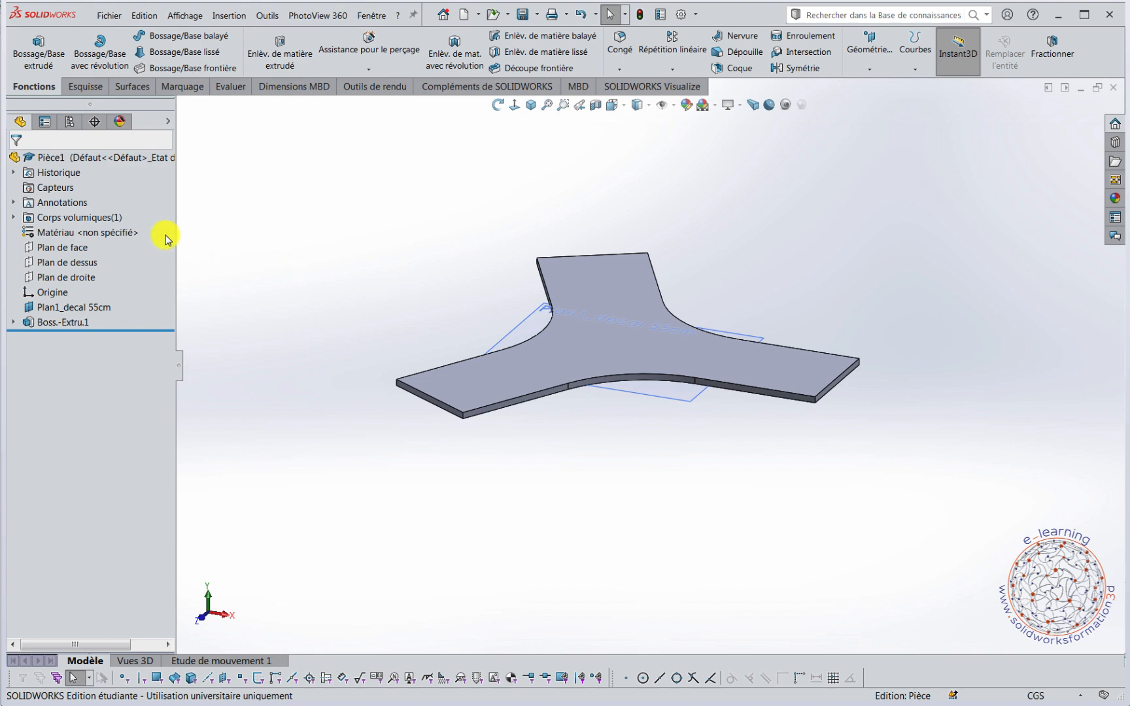
{"action": "left_click", "coordinate": [27, 249]}
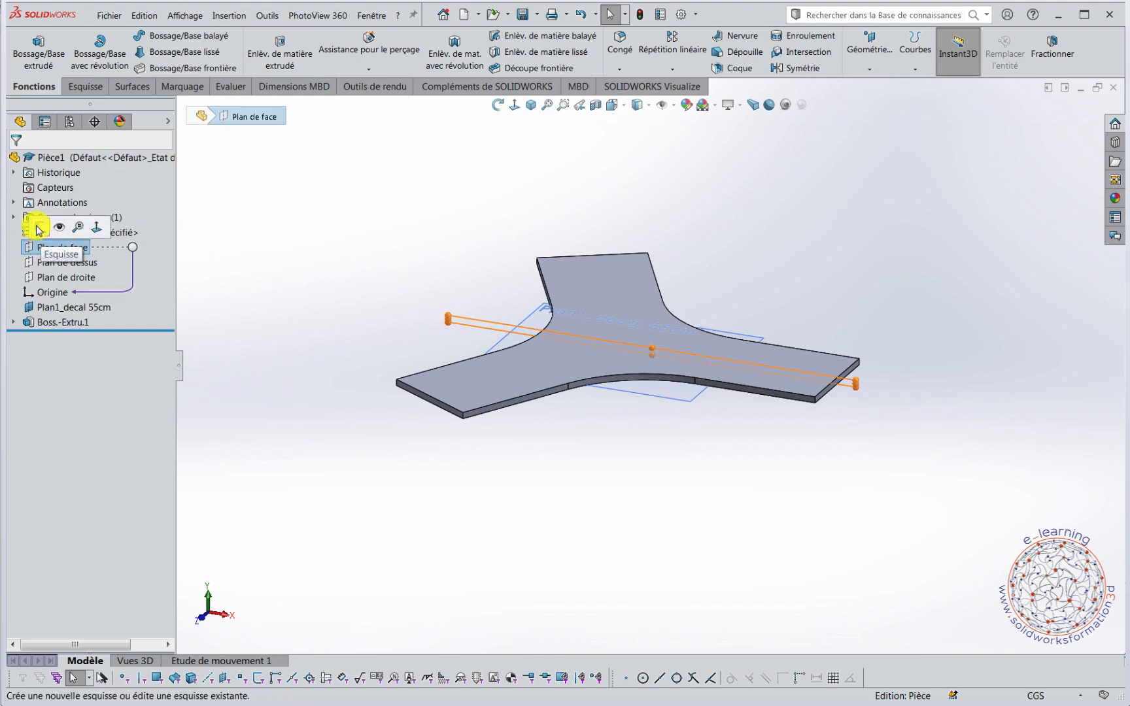
{"action": "left_click", "coordinate": [39, 228]}
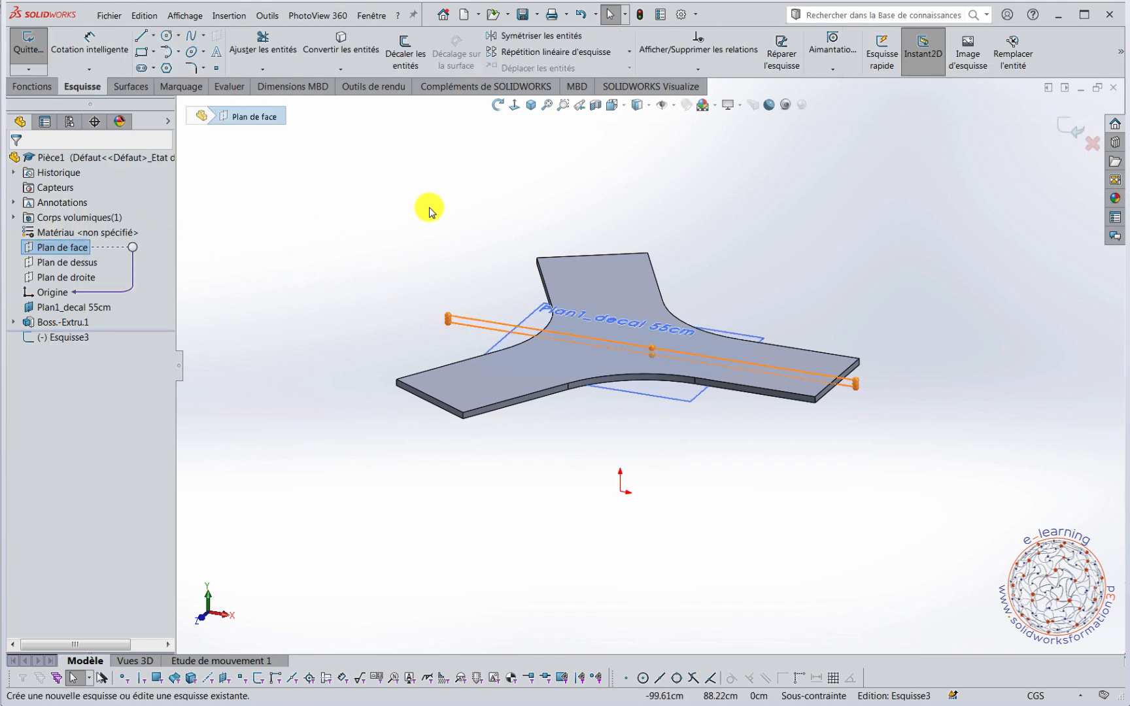
{"action": "left_click", "coordinate": [513, 105]}
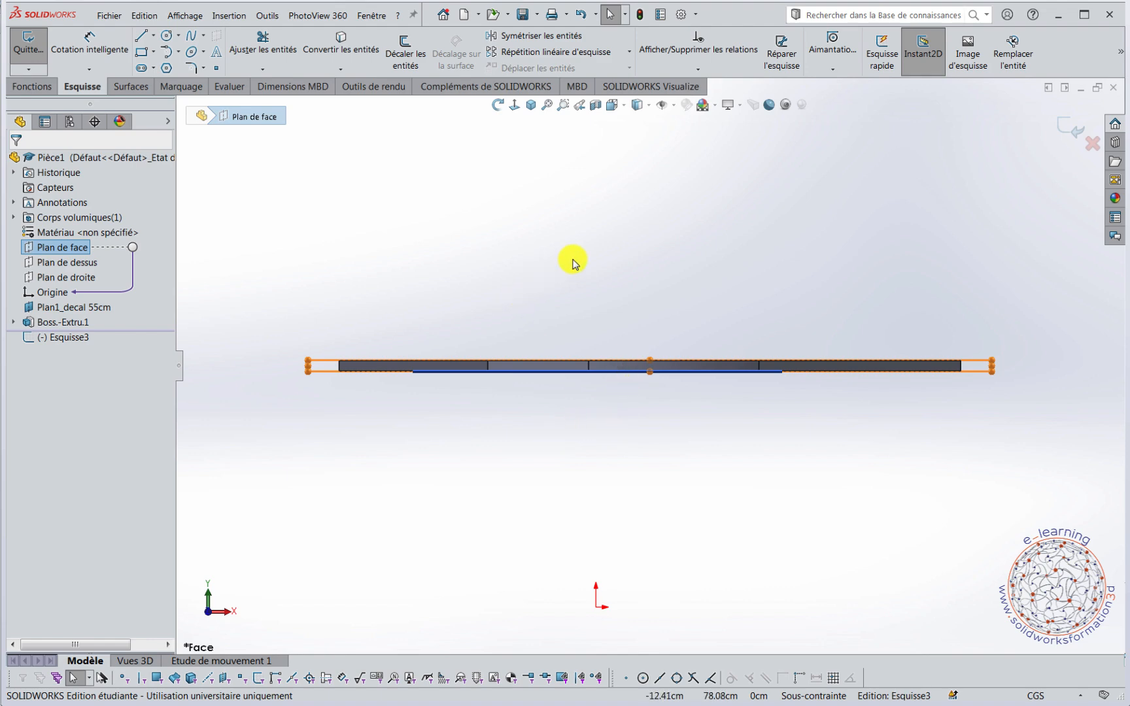
Draw three stacked horizontal lines, each about 173 cm long, along the seat's thickness and extending past both of its ends.
{"action": "right_click_drag", "start_coordinate": [727, 255], "coordinate": [687, 249]}
{"action": "scroll", "coordinate": [291, 337], "scroll_direction": "down", "scroll_amount": 2}
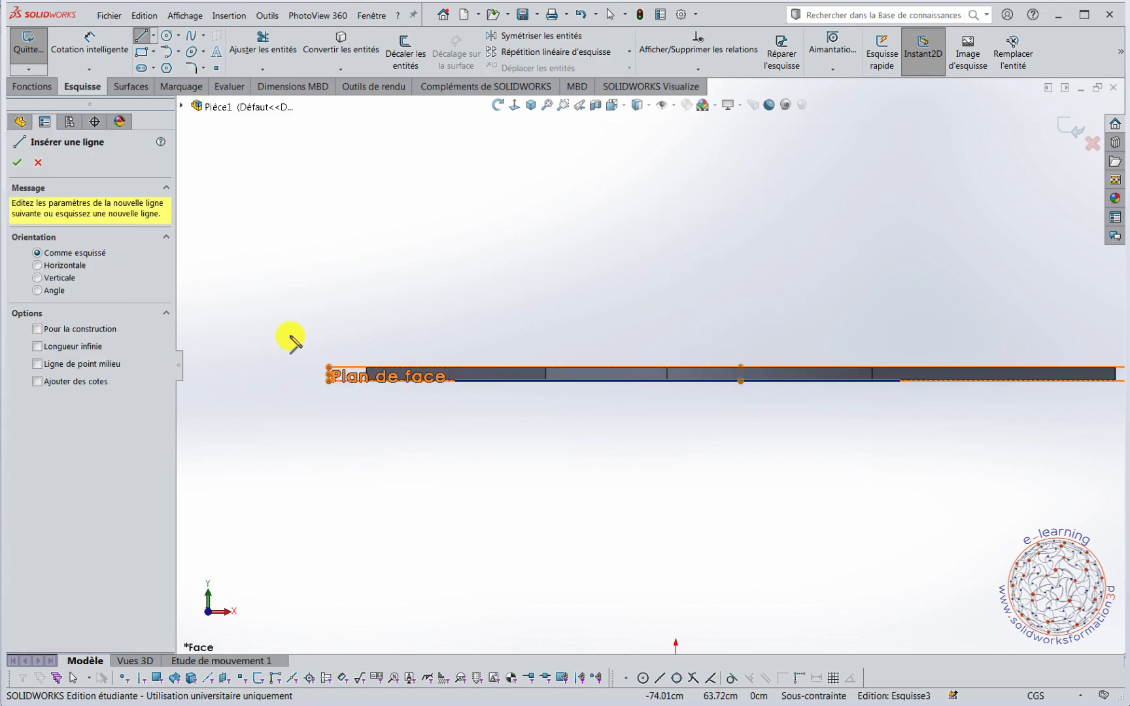
{"action": "scroll", "coordinate": [353, 377], "scroll_direction": "up", "scroll_amount": 2}
{"action": "scroll", "coordinate": [745, 442], "scroll_direction": "down", "scroll_amount": 1}
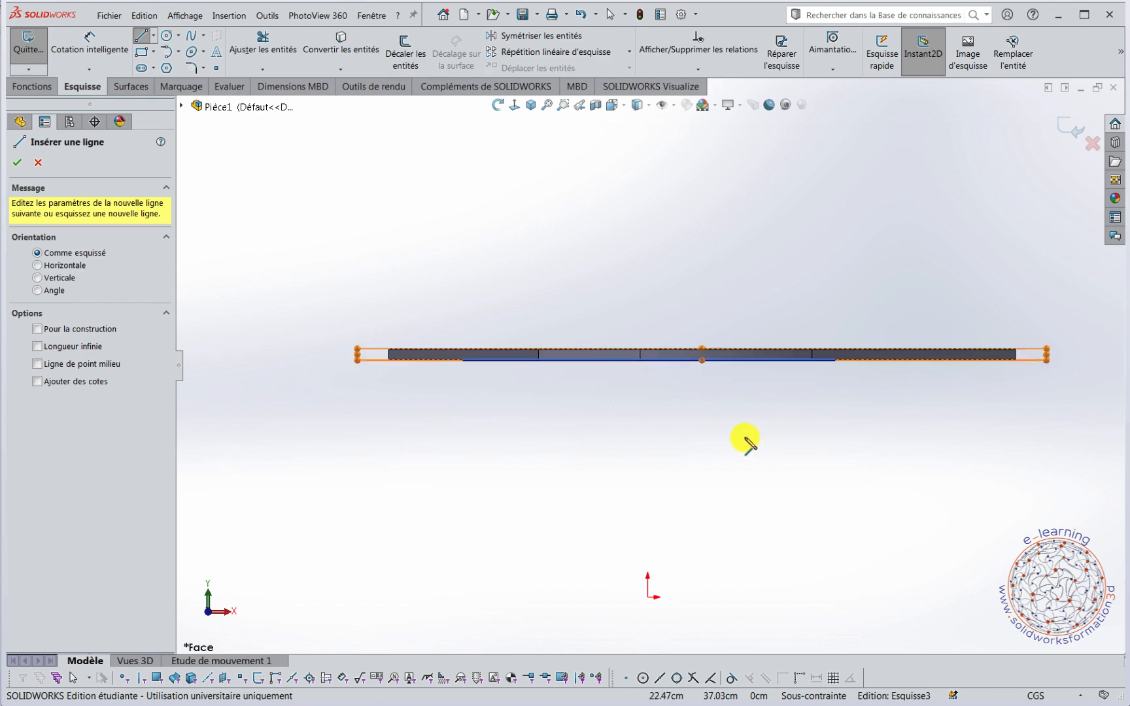
{"action": "left_click", "coordinate": [328, 356]}
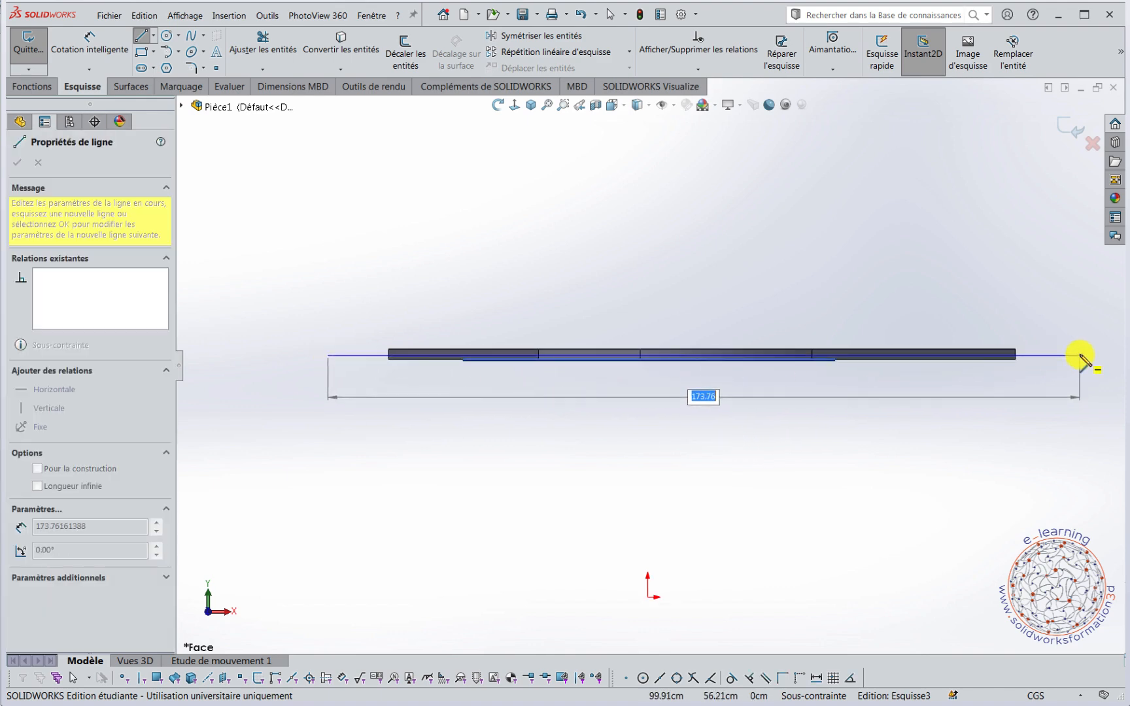
{"action": "left_click", "coordinate": [1075, 356]}
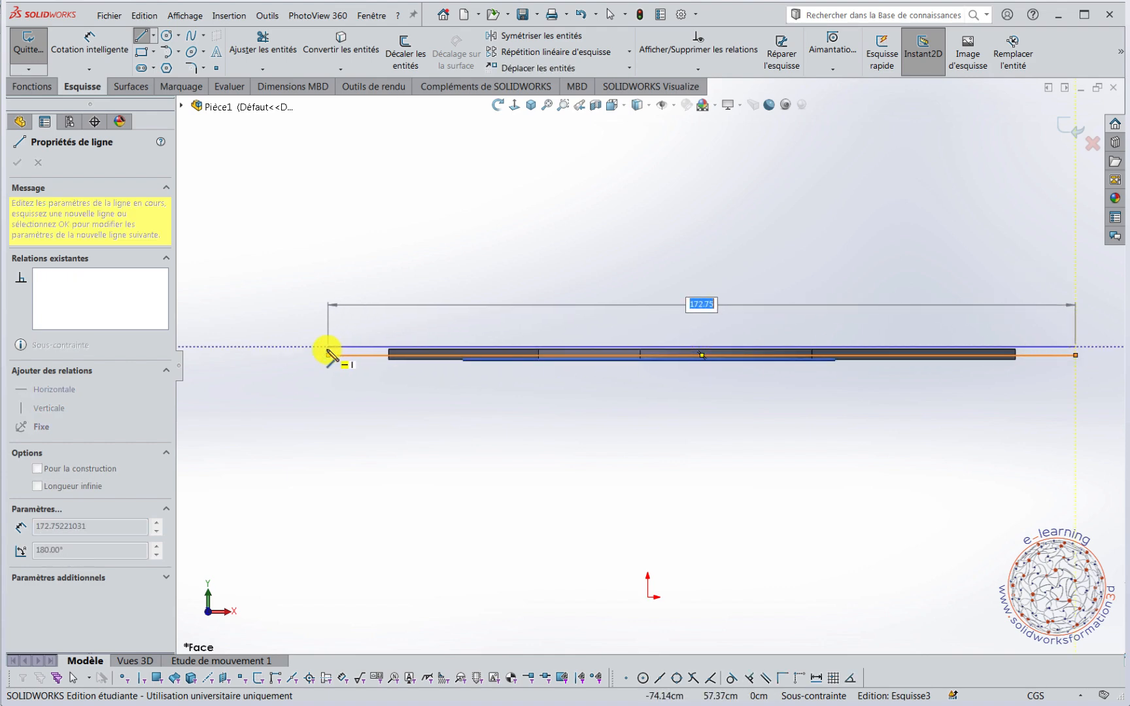
{"action": "left_click", "coordinate": [328, 347]}
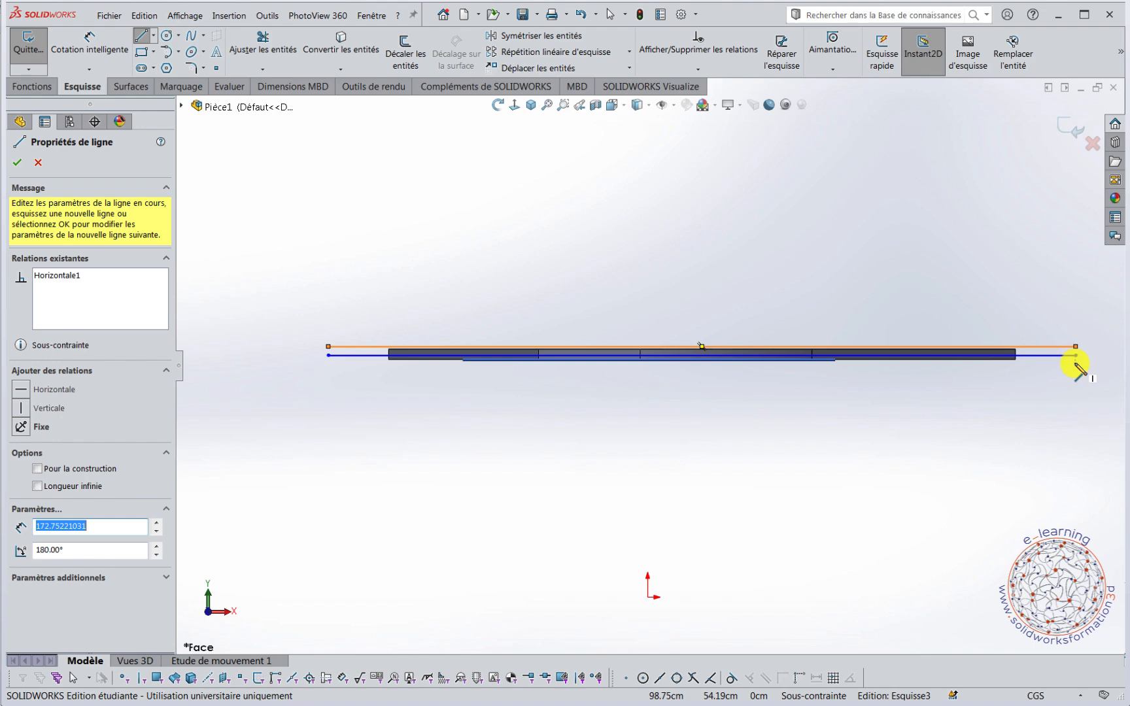
{"action": "left_click", "coordinate": [1076, 357]}
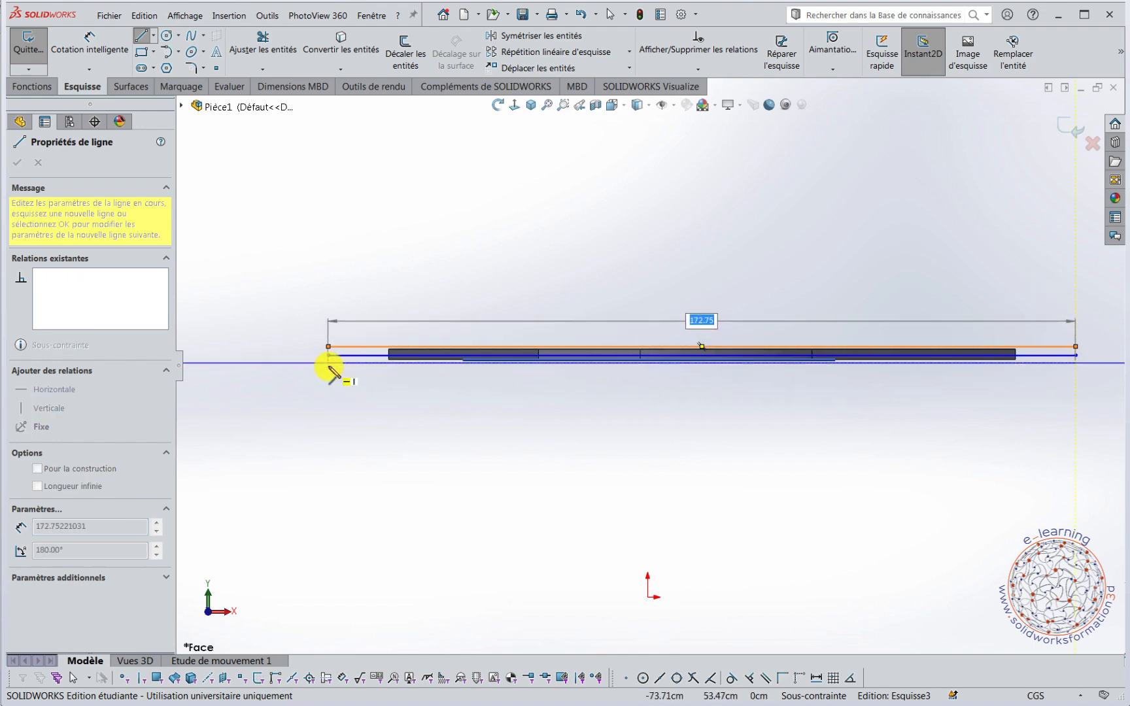
{"action": "left_click", "coordinate": [329, 363]}
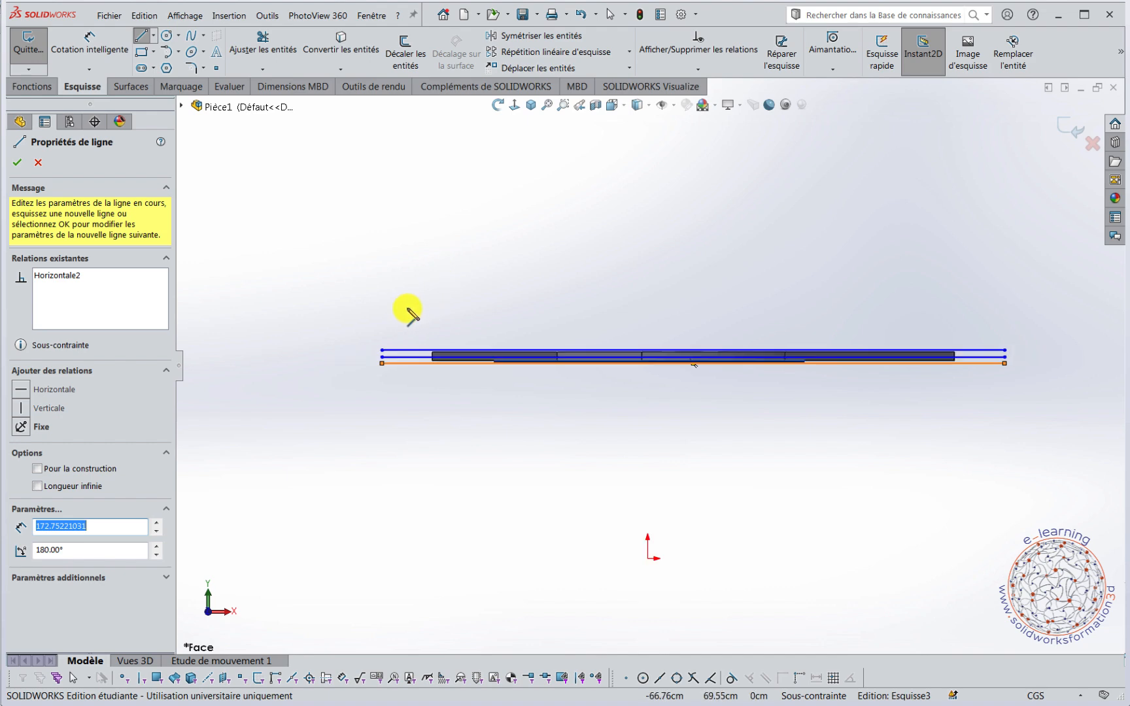
Dimension the spacing between the upper and middle lines at 0.6 cm.
{"action": "scroll", "coordinate": [429, 411], "scroll_direction": "down", "scroll_amount": 4}
{"action": "right_click_drag", "start_coordinate": [330, 429], "coordinate": [330, 360]}
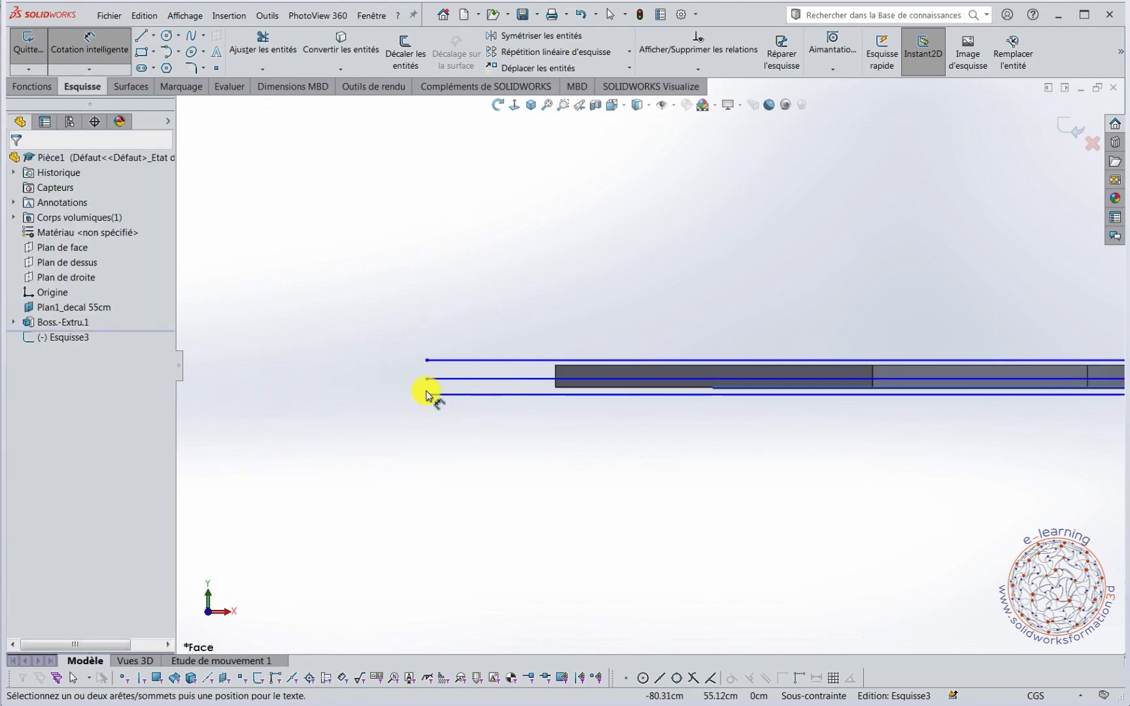
{"action": "left_click", "coordinate": [471, 359]}
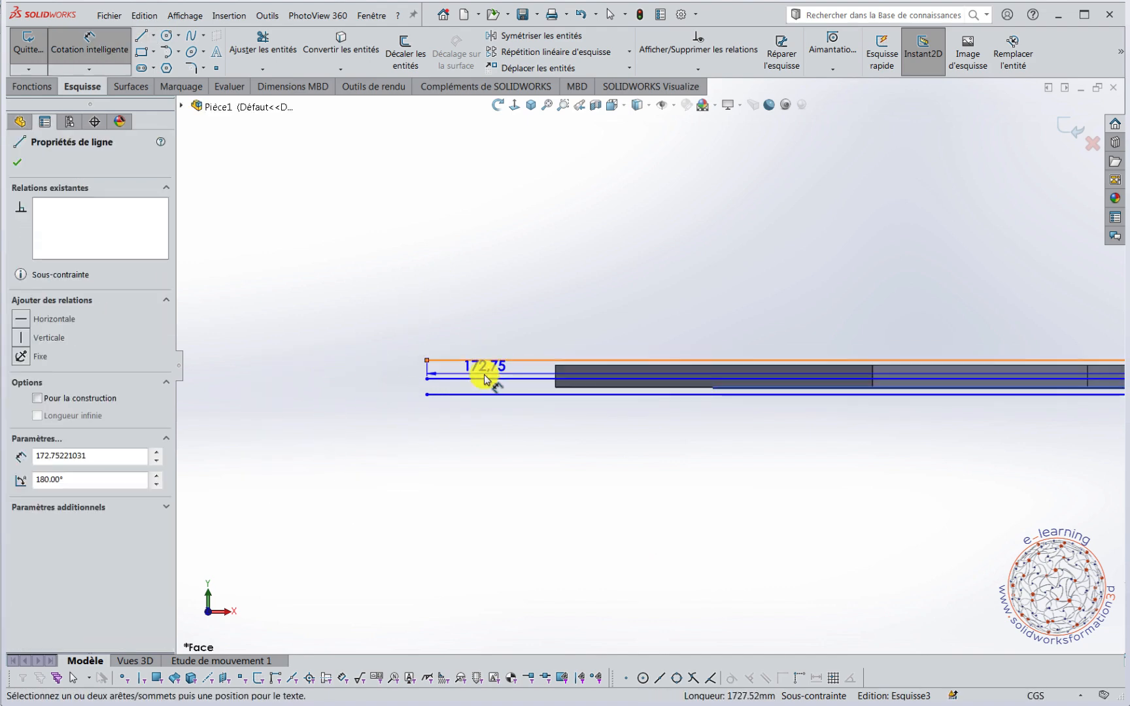
{"action": "left_click", "coordinate": [483, 377]}
{"action": "left_click", "coordinate": [410, 373]}
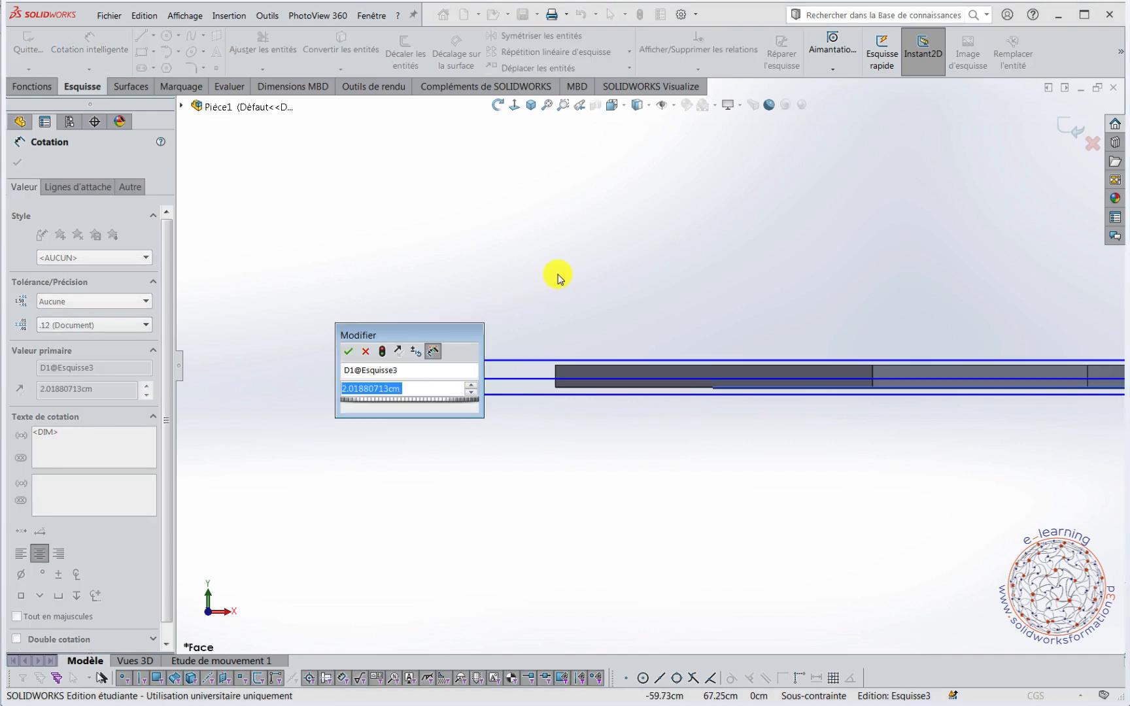
{"action": "type", "text": "0.6"}
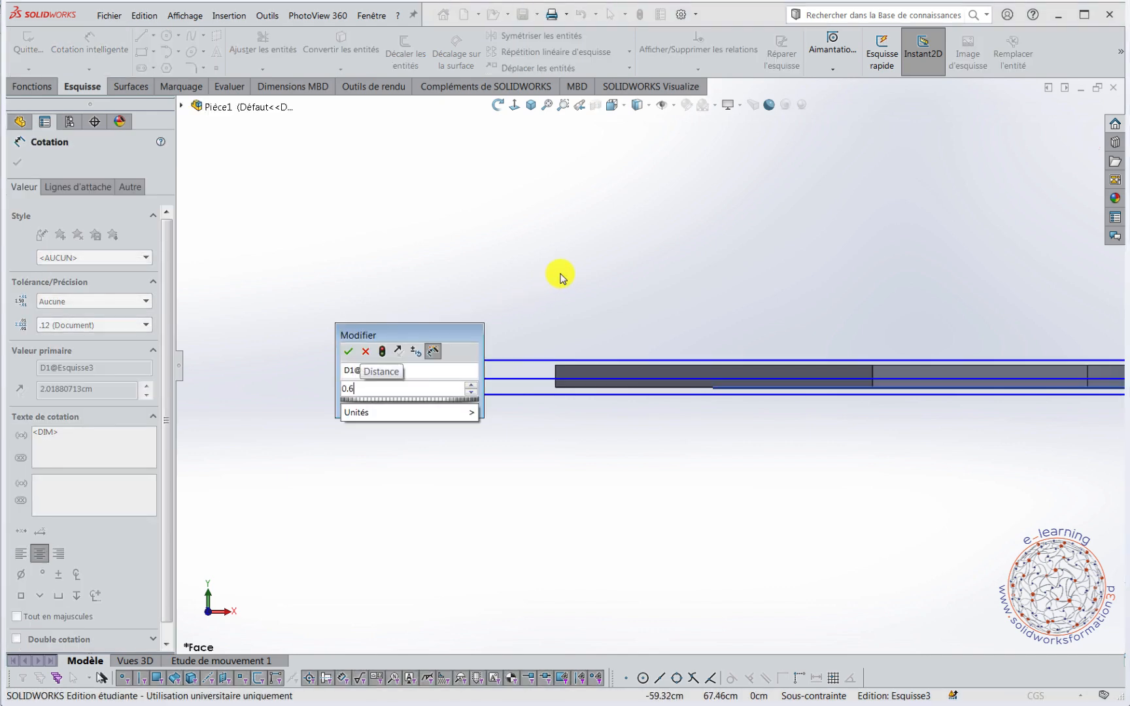
{"action": "key", "text": "Return"}
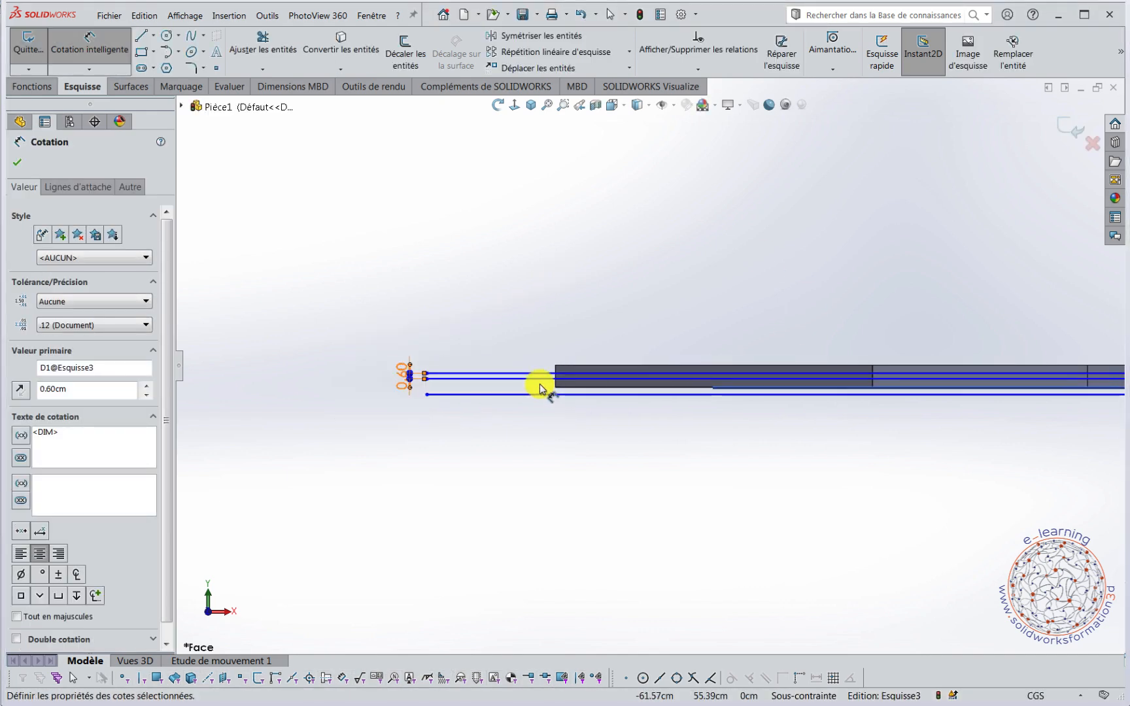
Dimension the spacing between the middle and lower lines at 0.6 cm and finish dimensioning.
{"action": "left_click", "coordinate": [539, 379]}
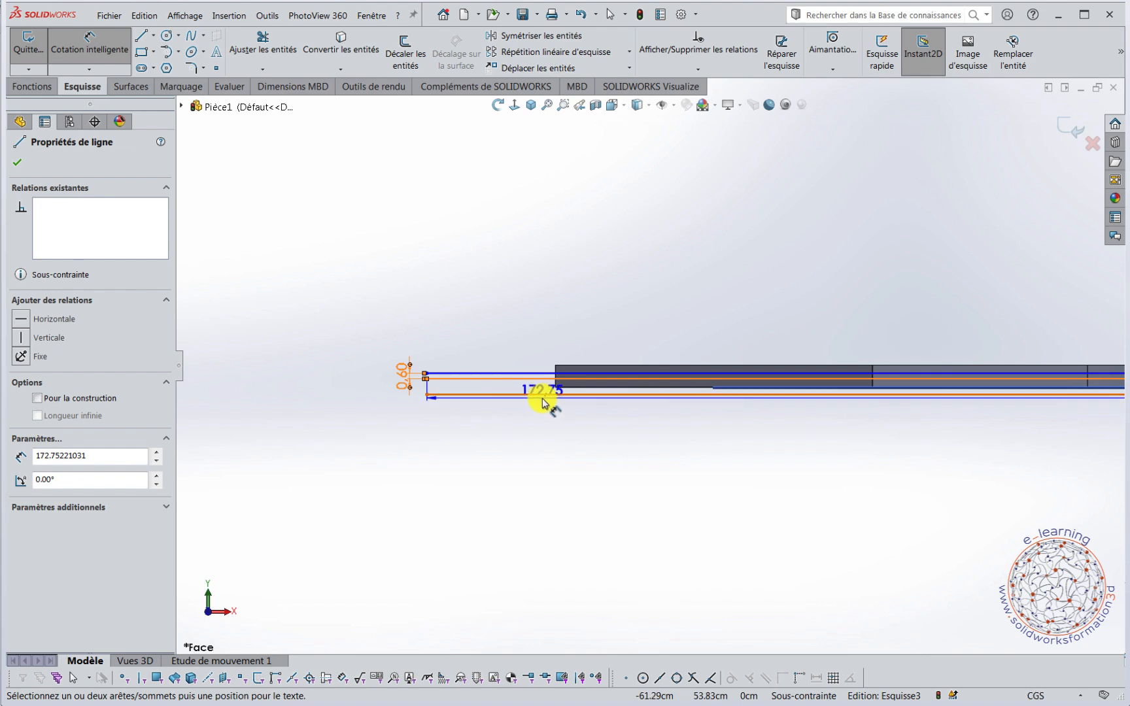
{"action": "left_click", "coordinate": [543, 395]}
{"action": "left_click", "coordinate": [422, 429]}
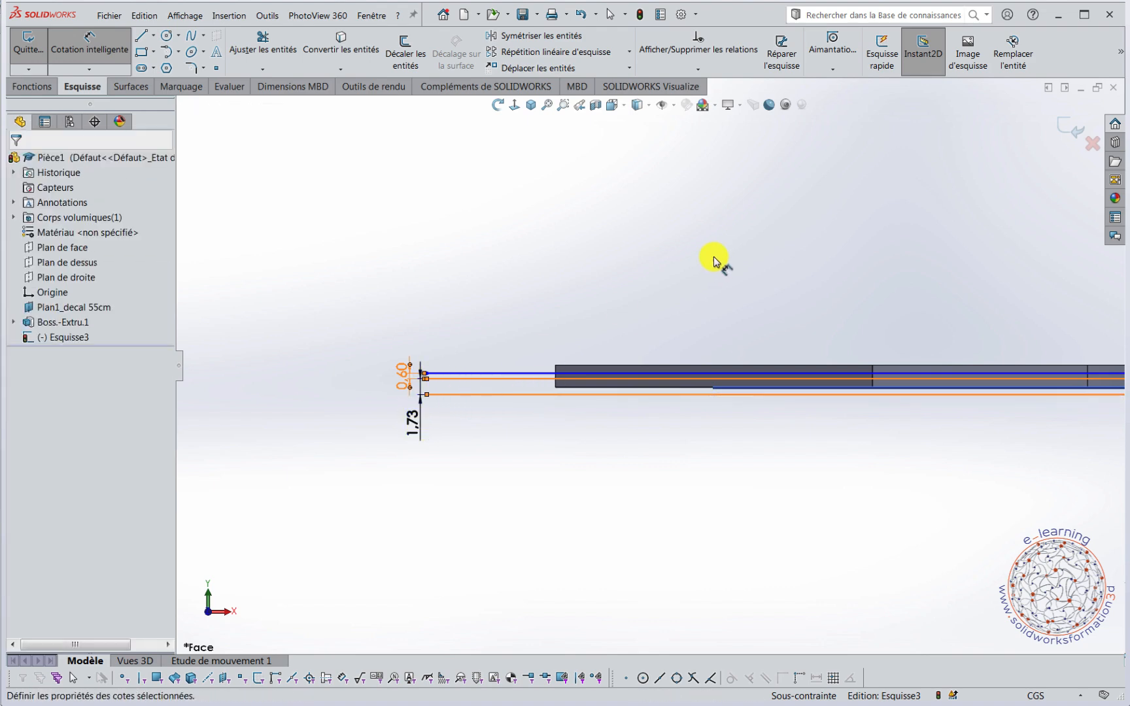
{"action": "type", "text": "0.6"}
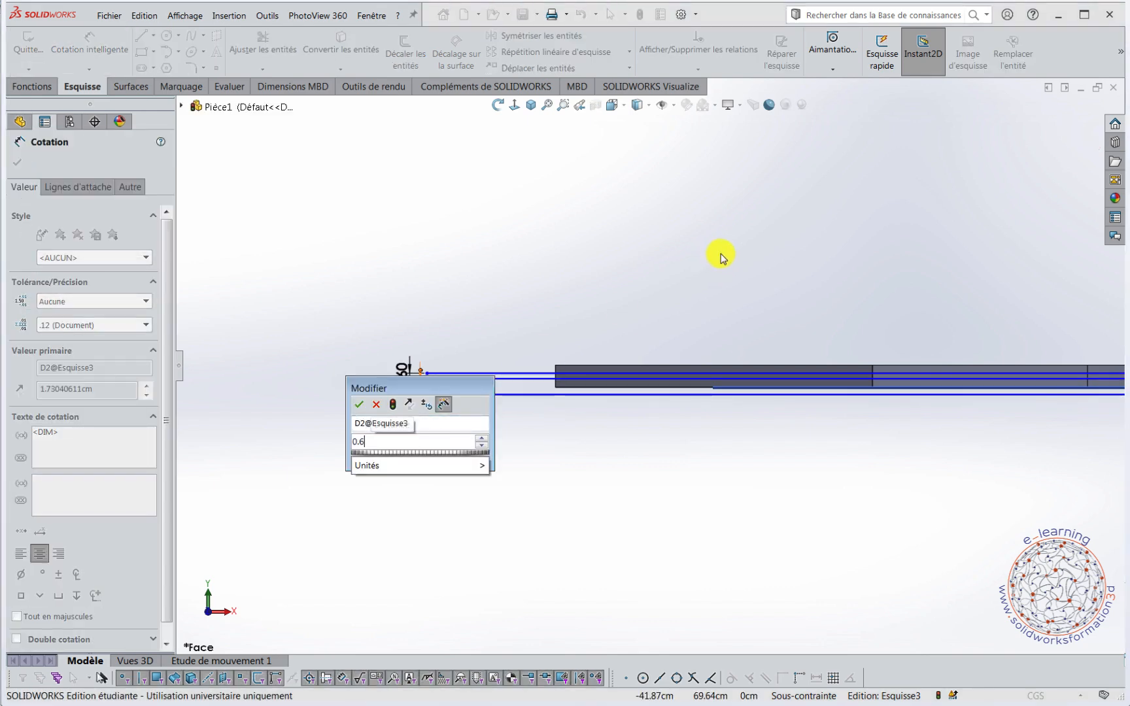
{"action": "key", "text": "Return"}
{"action": "key", "text": "Escape"}
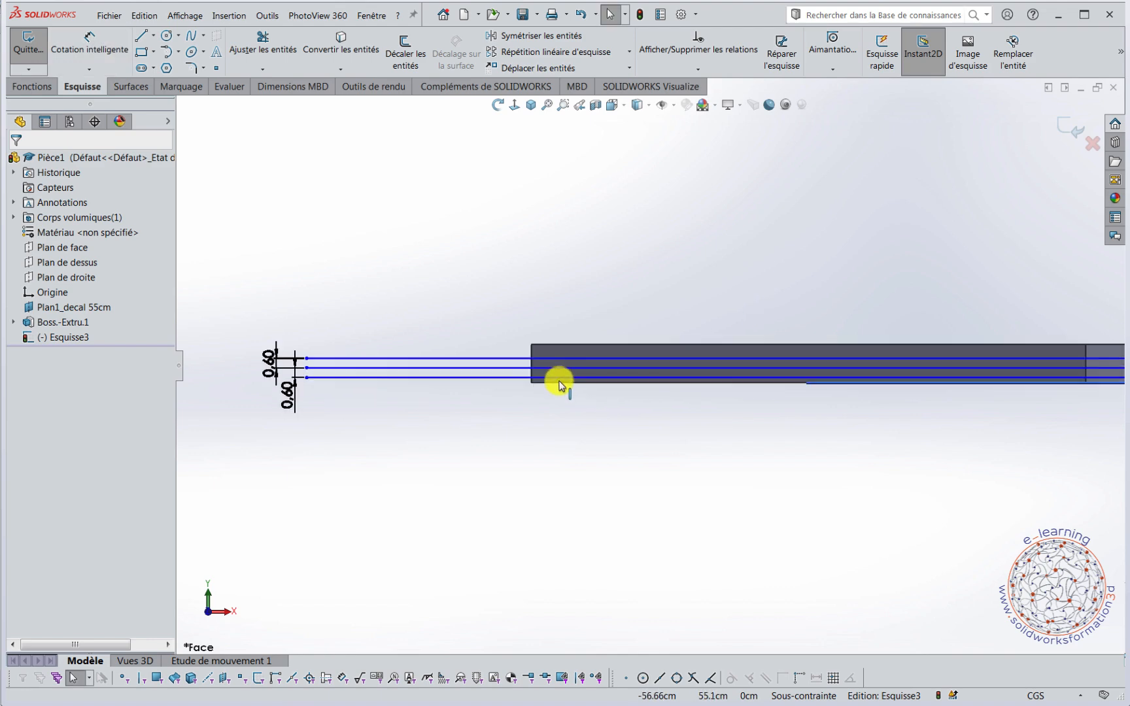
Make the middle line coincident with the midpoint of the seat's vertical end edge.
{"action": "scroll", "coordinate": [542, 392], "scroll_direction": "down", "scroll_amount": 8}
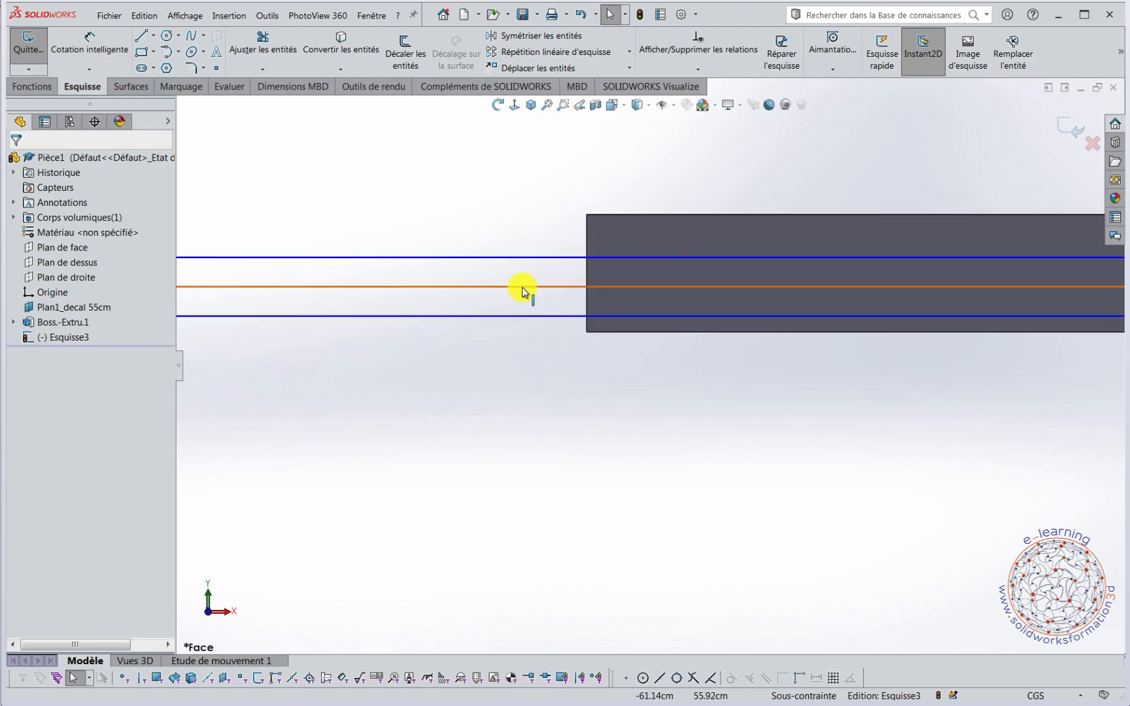
{"action": "left_click", "coordinate": [522, 288]}
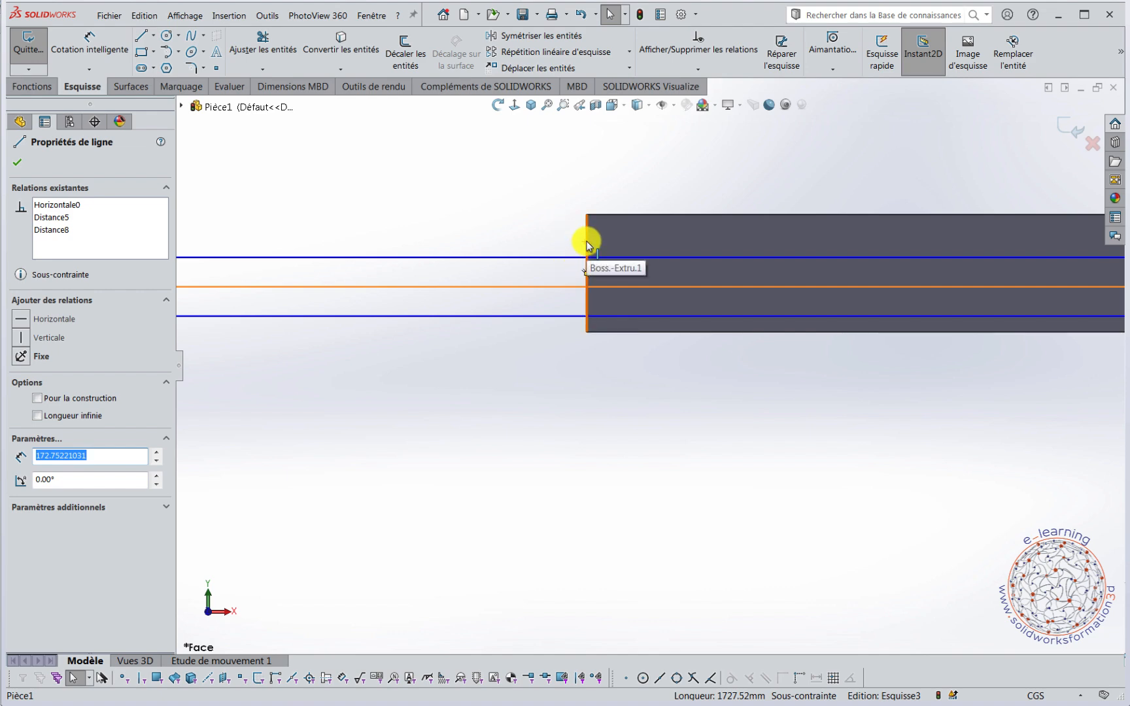
{"action": "left_click", "coordinate": [587, 276], "text": "ctrl"}
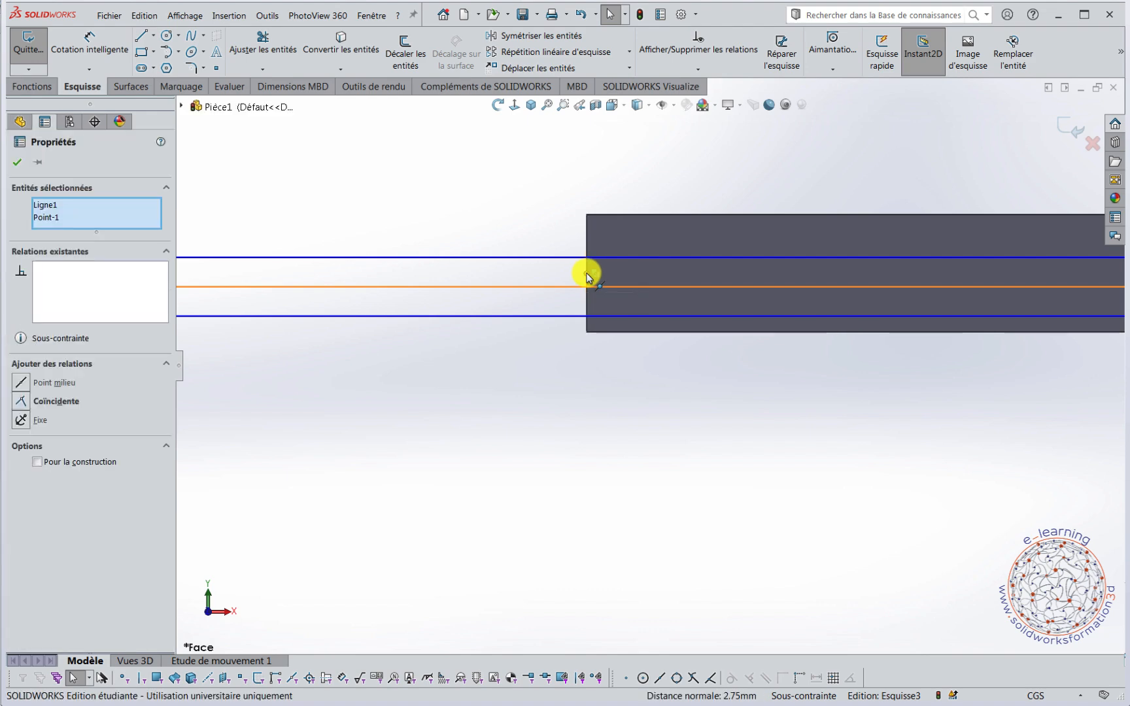
{"action": "left_click", "coordinate": [643, 221]}
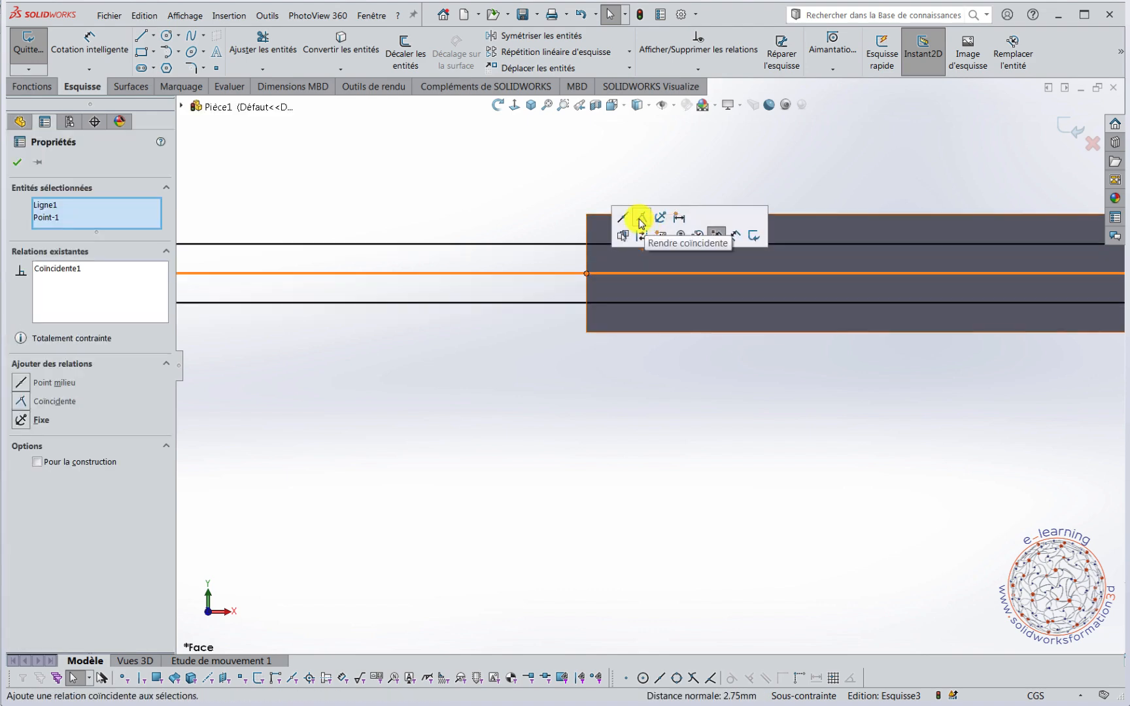
{"action": "left_click", "coordinate": [579, 407]}
Switch the search to commands, look up "frac" and launch Fractionner with the three-line sketch as the trimming tool.
{"action": "scroll", "coordinate": [739, 353], "scroll_direction": "up", "scroll_amount": 4}
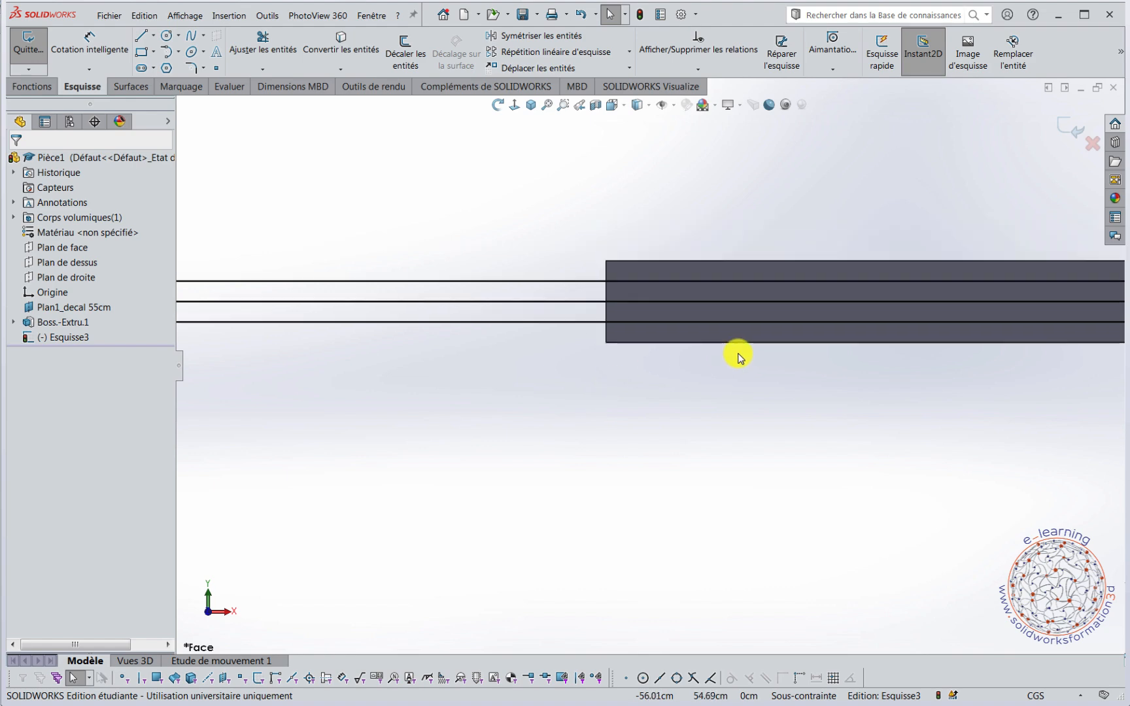
{"action": "scroll", "coordinate": [844, 487], "scroll_direction": "up", "scroll_amount": 5}
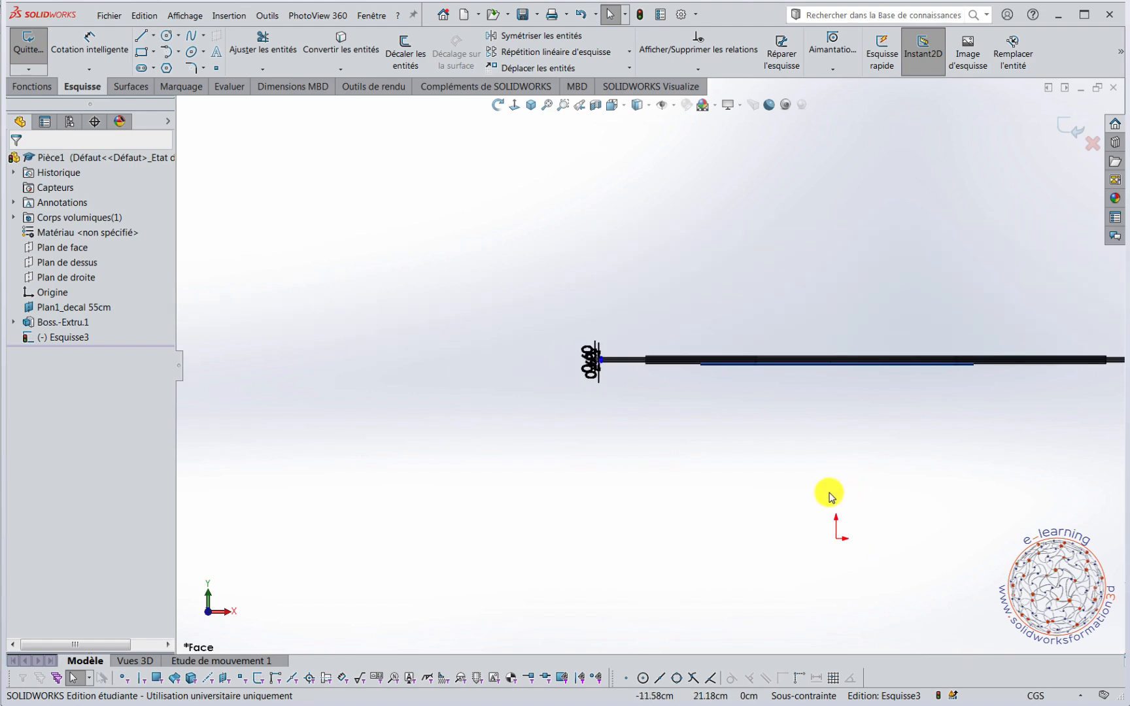
{"action": "mouse_move", "coordinate": [893, 472]}
{"action": "middle_mouse_down"}
{"action": "mouse_move", "coordinate": [832, 302]}
{"action": "mouse_move", "coordinate": [855, 268]}
{"action": "middle_mouse_up"}
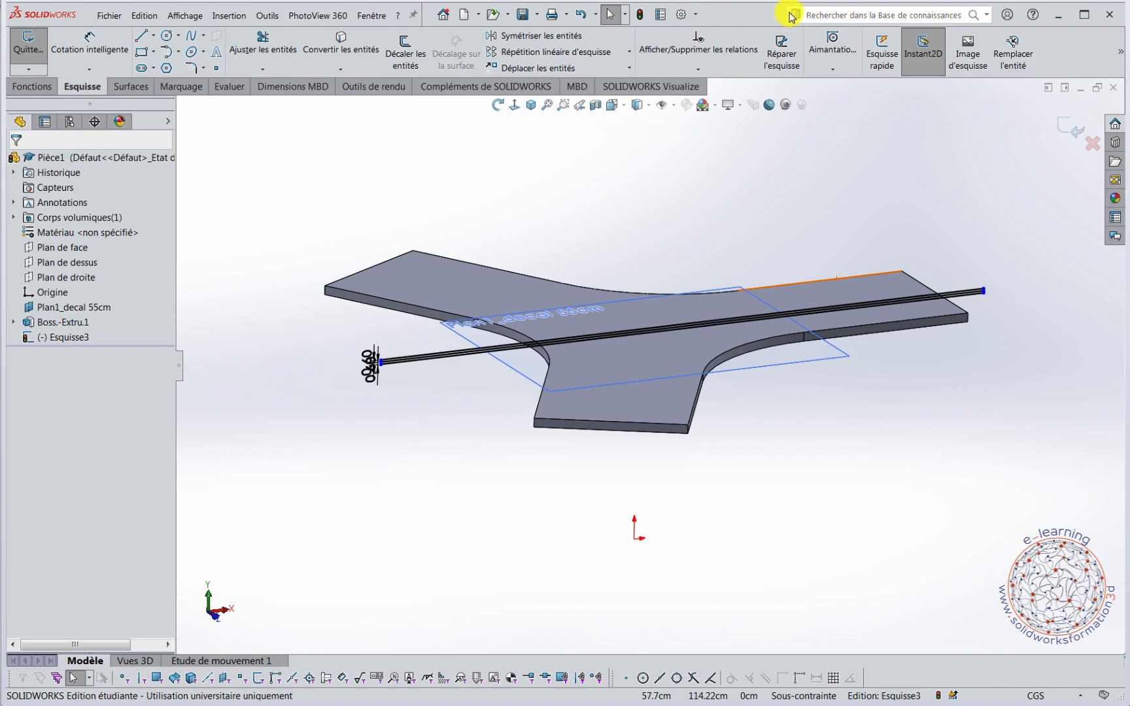
{"action": "left_click", "coordinate": [988, 15]}
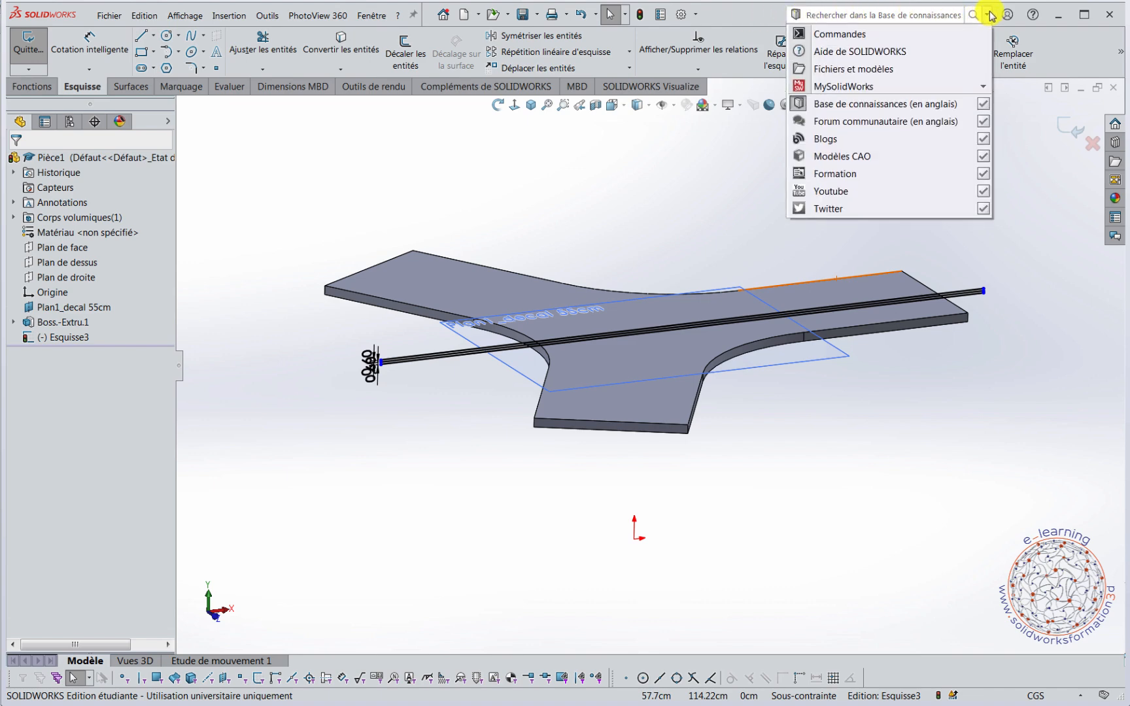
{"action": "left_click", "coordinate": [843, 34]}
{"action": "left_click", "coordinate": [846, 17]}
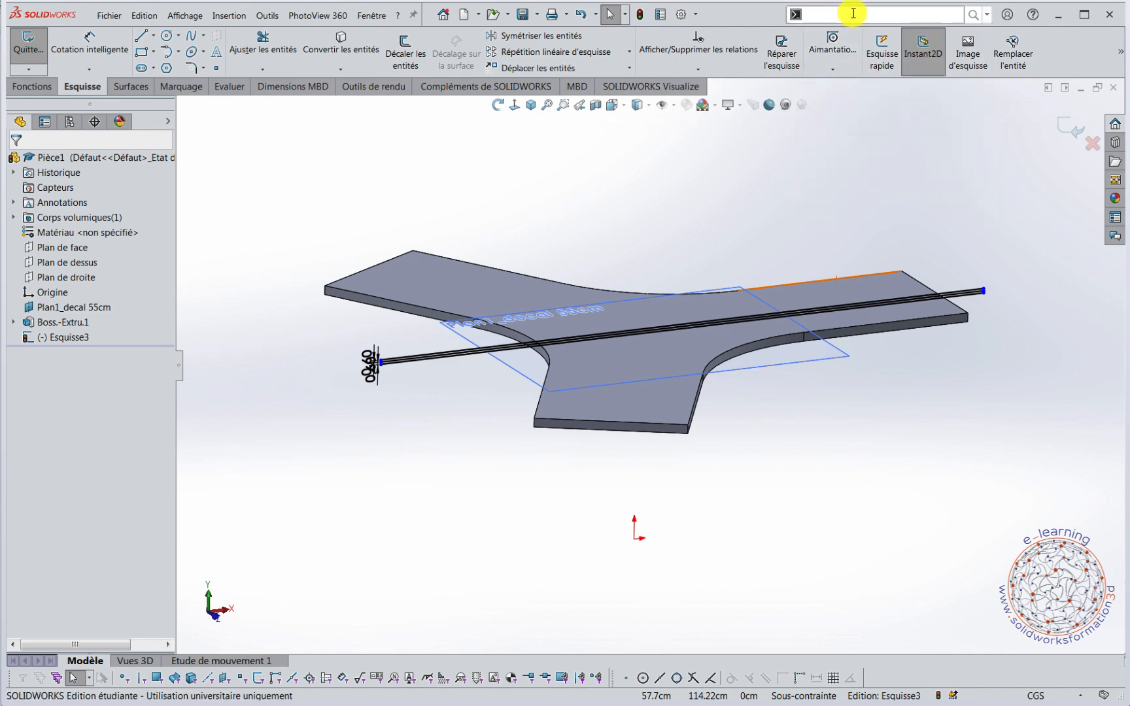
{"action": "type", "text": "frac"}
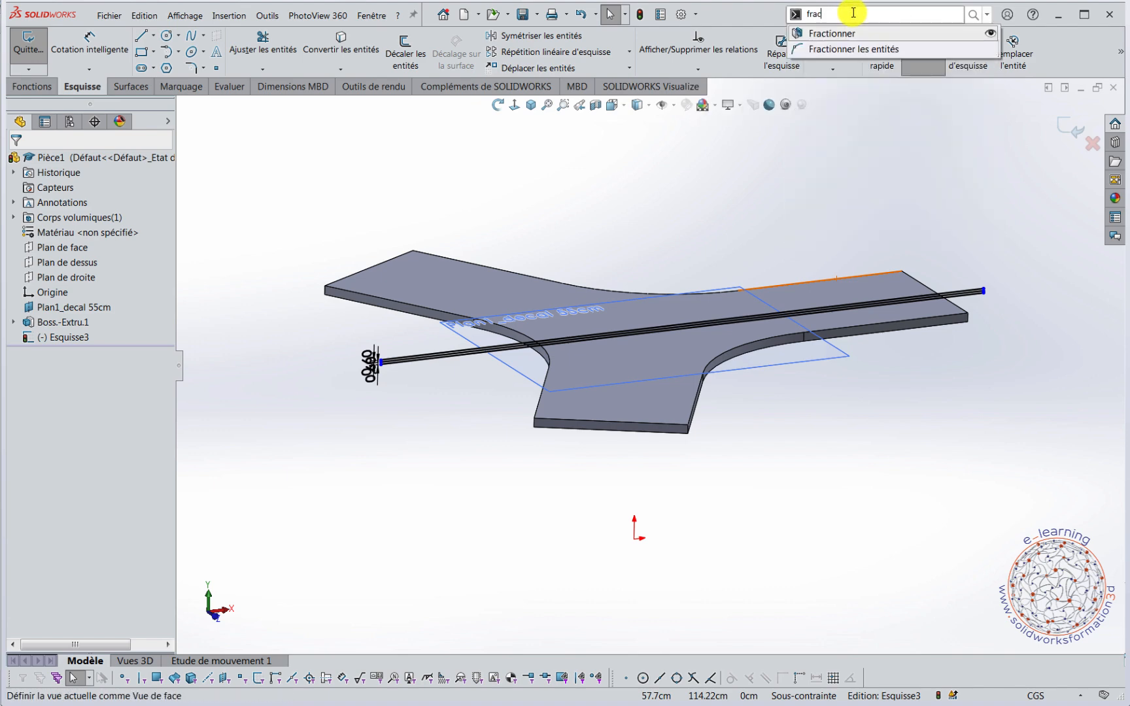
{"action": "left_click", "coordinate": [848, 33]}
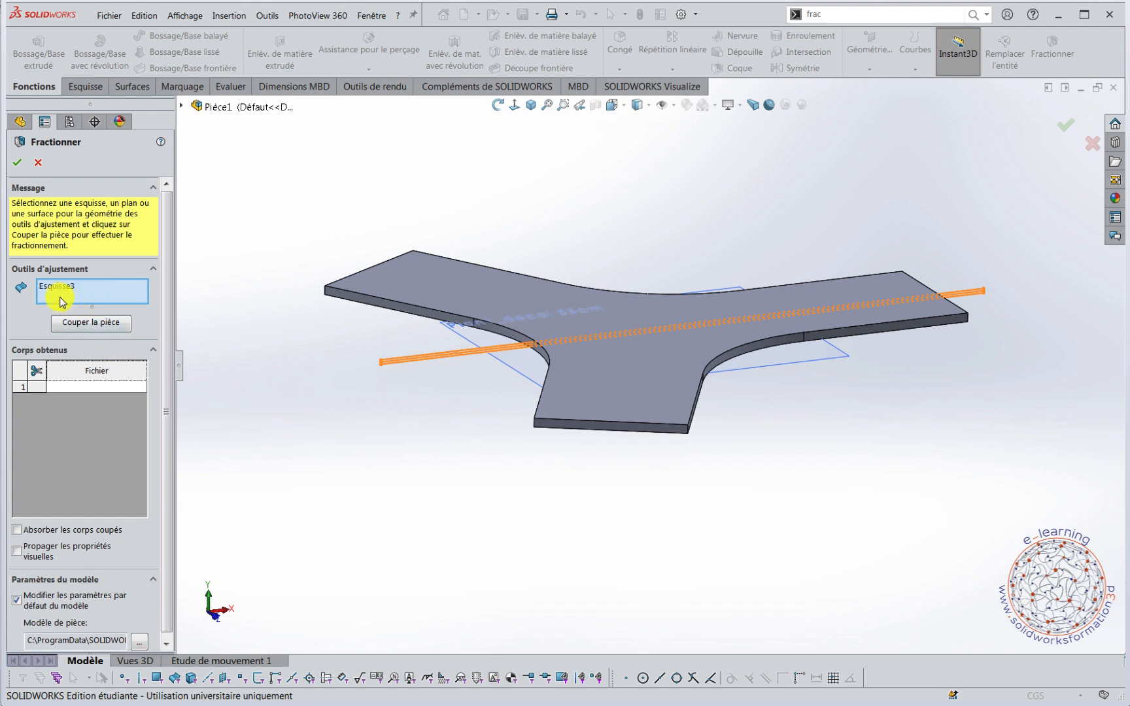
Split the seat along the three lines, keeping all four resulting bodies, and expand the solid bodies folder.
{"action": "left_click", "coordinate": [92, 324]}
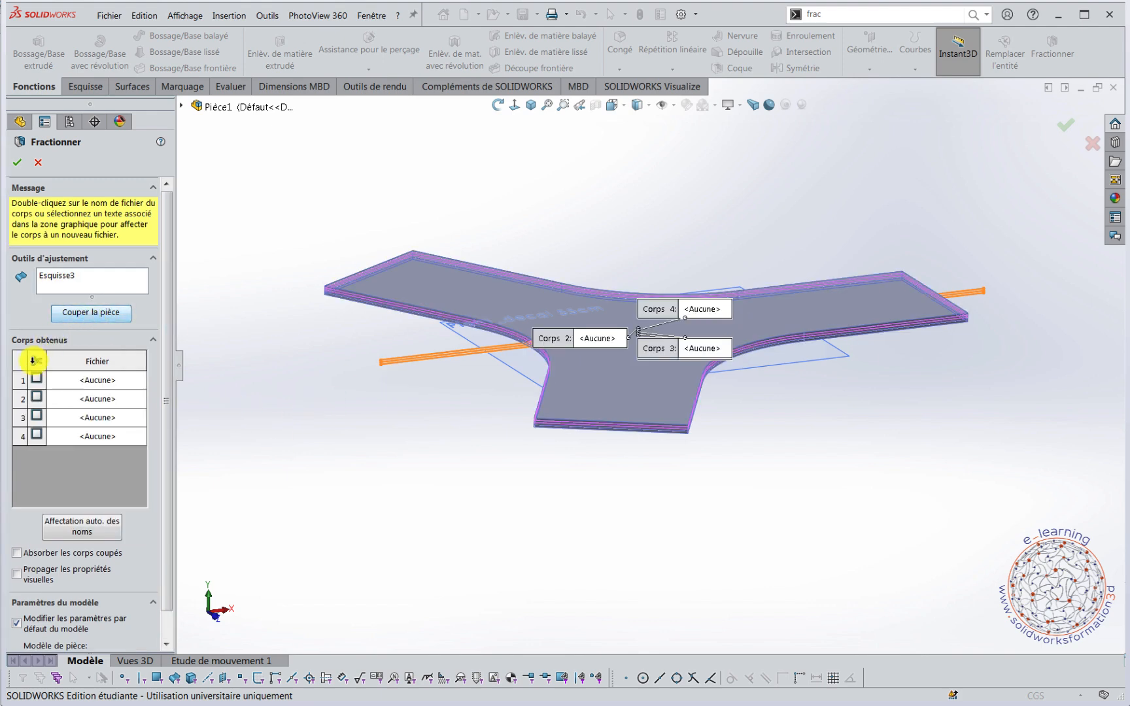
{"action": "left_click", "coordinate": [37, 377]}
{"action": "left_click", "coordinate": [37, 396]}
{"action": "left_click", "coordinate": [37, 416]}
{"action": "left_click", "coordinate": [37, 433]}
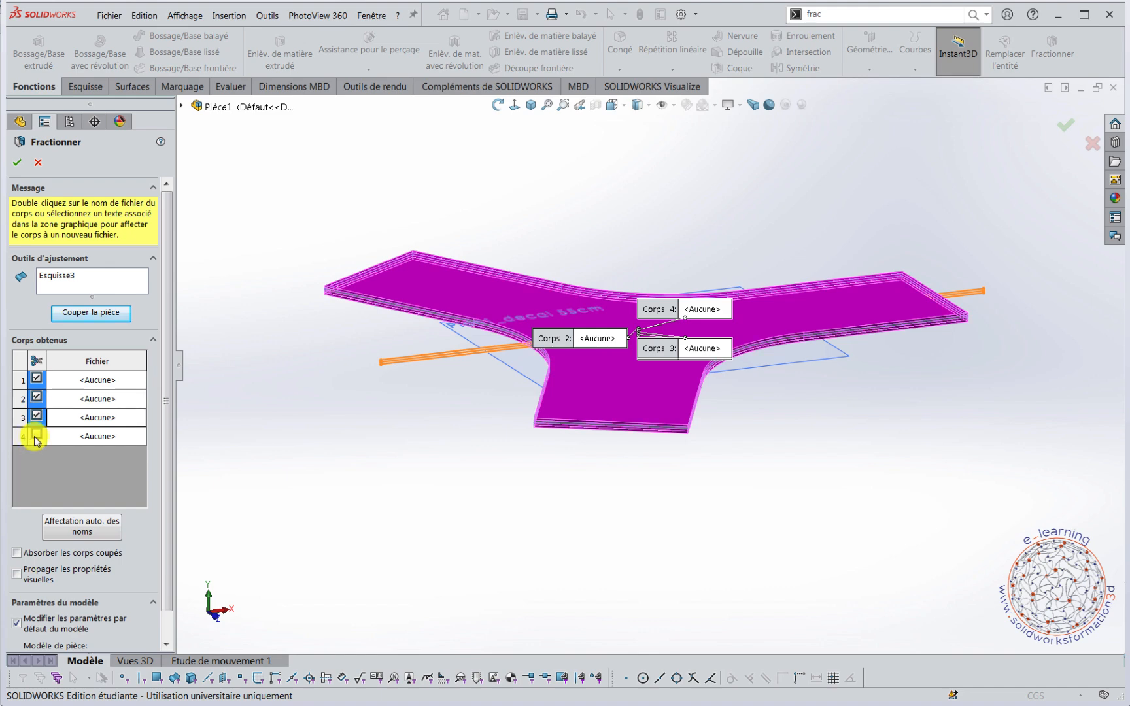
{"action": "left_click", "coordinate": [17, 162]}
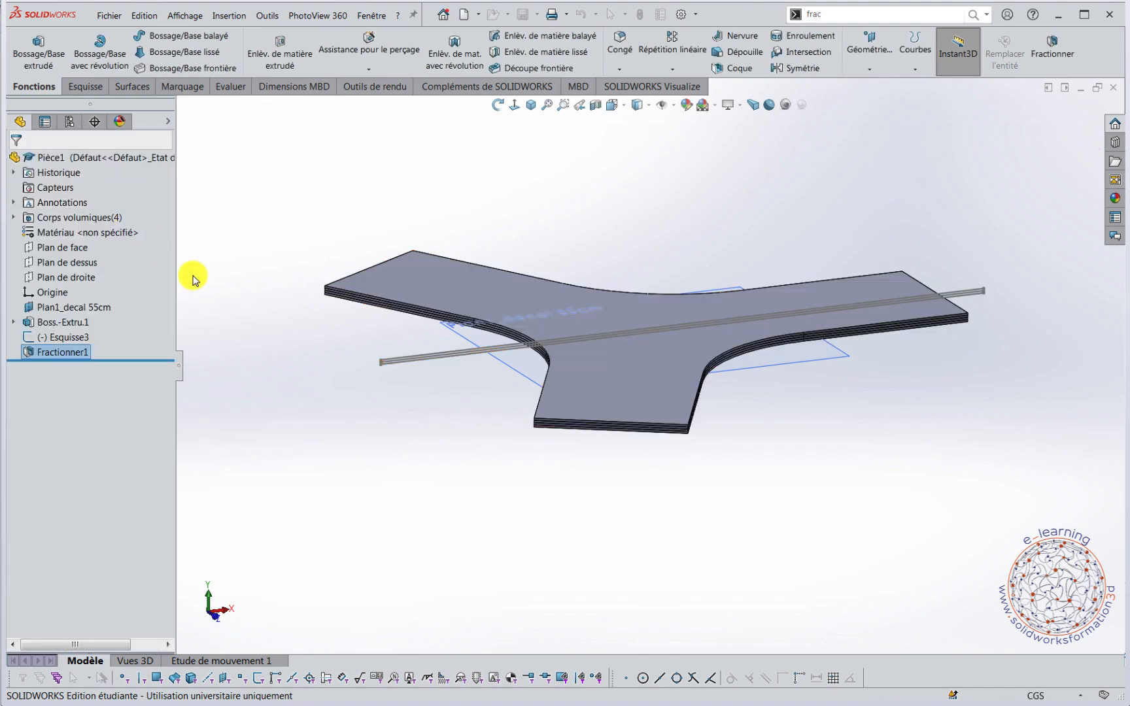
{"action": "left_click", "coordinate": [13, 218]}
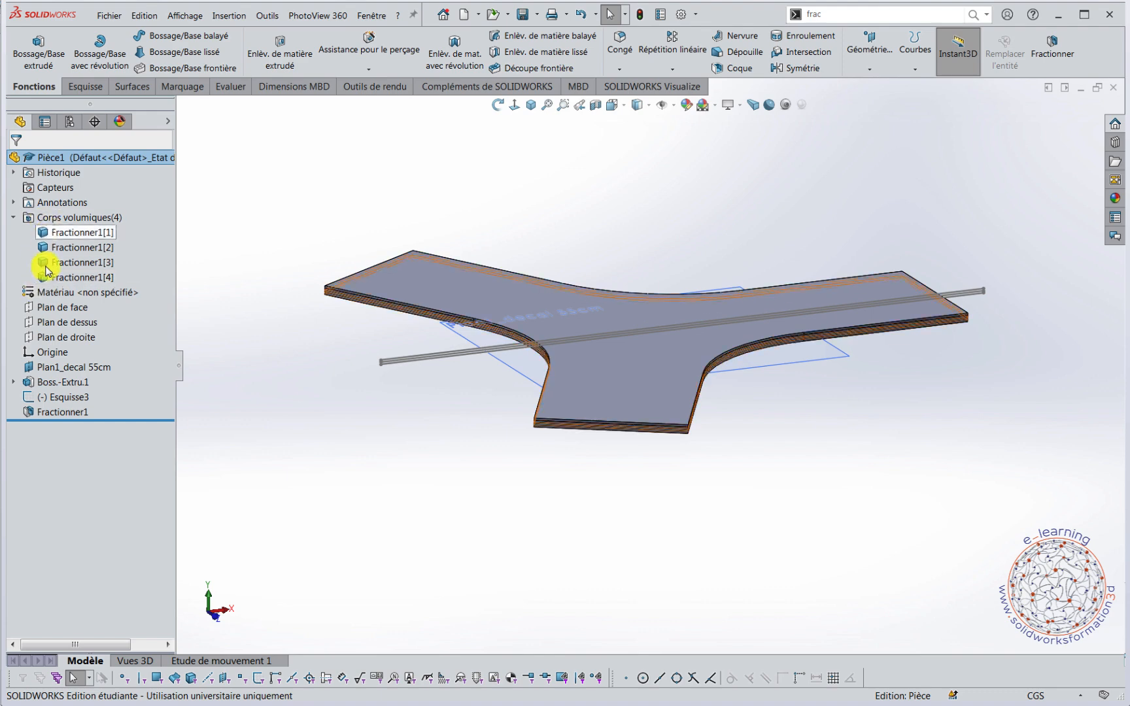
Hide the three-line splitting sketch, Esquisse3, so only the layered seat is displayed.
{"action": "middle_click_drag", "start_coordinate": [732, 476], "coordinate": [807, 458]}
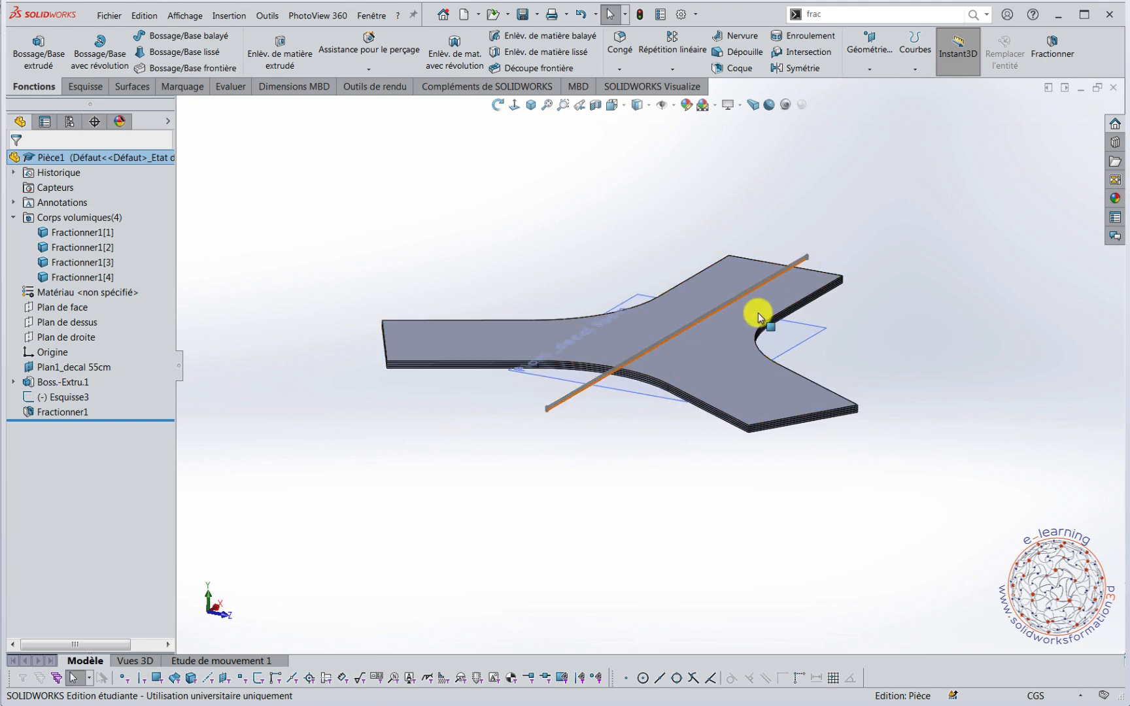
{"action": "right_click", "coordinate": [34, 399]}
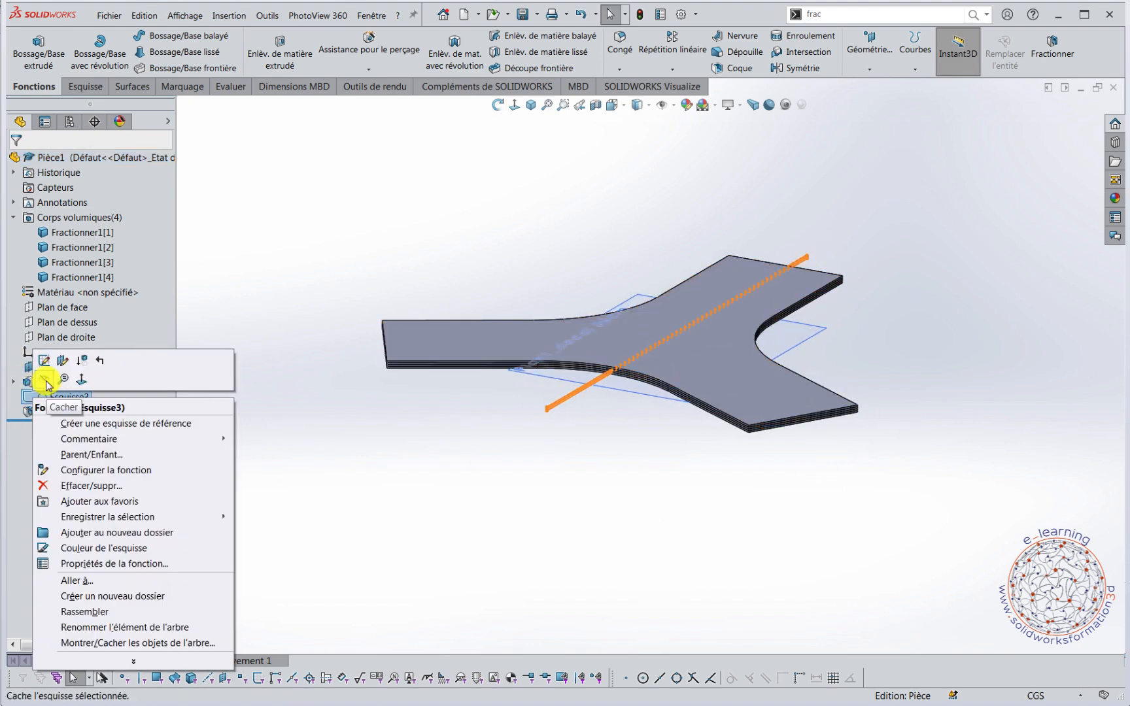
{"action": "left_click", "coordinate": [28, 370]}
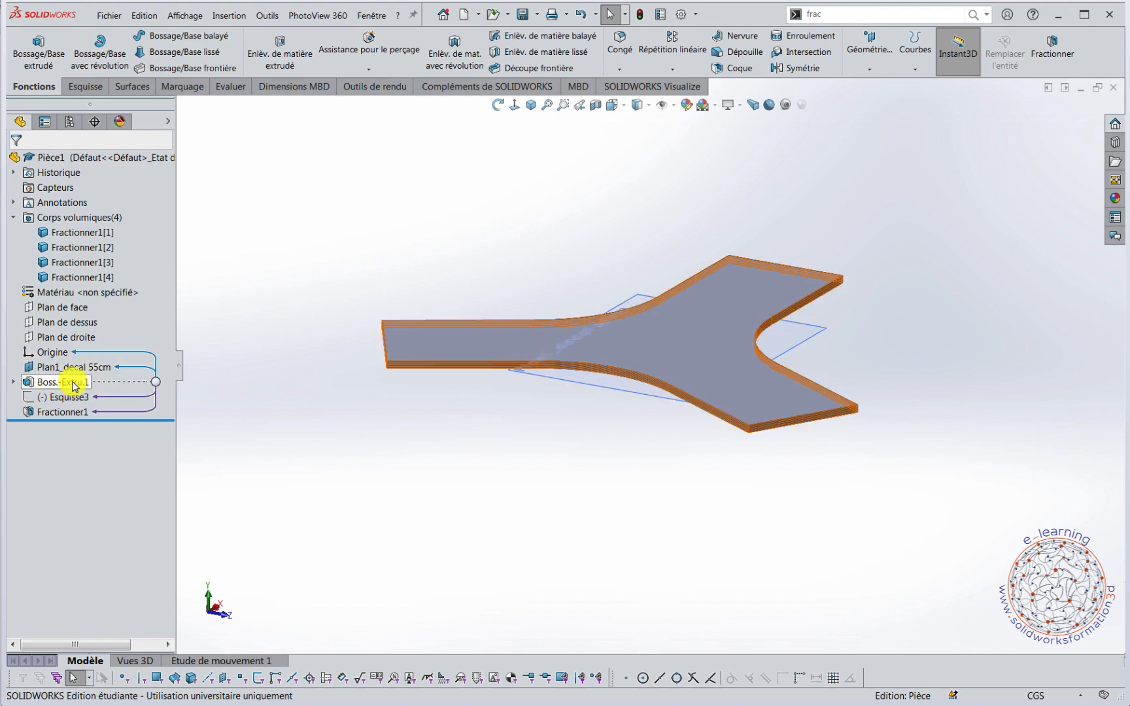
Rename the seat extrusion as Boss.-Extru.1_plateau in its feature properties.
{"action": "left_click", "coordinate": [77, 386]}
{"action": "right_click", "coordinate": [82, 385]}
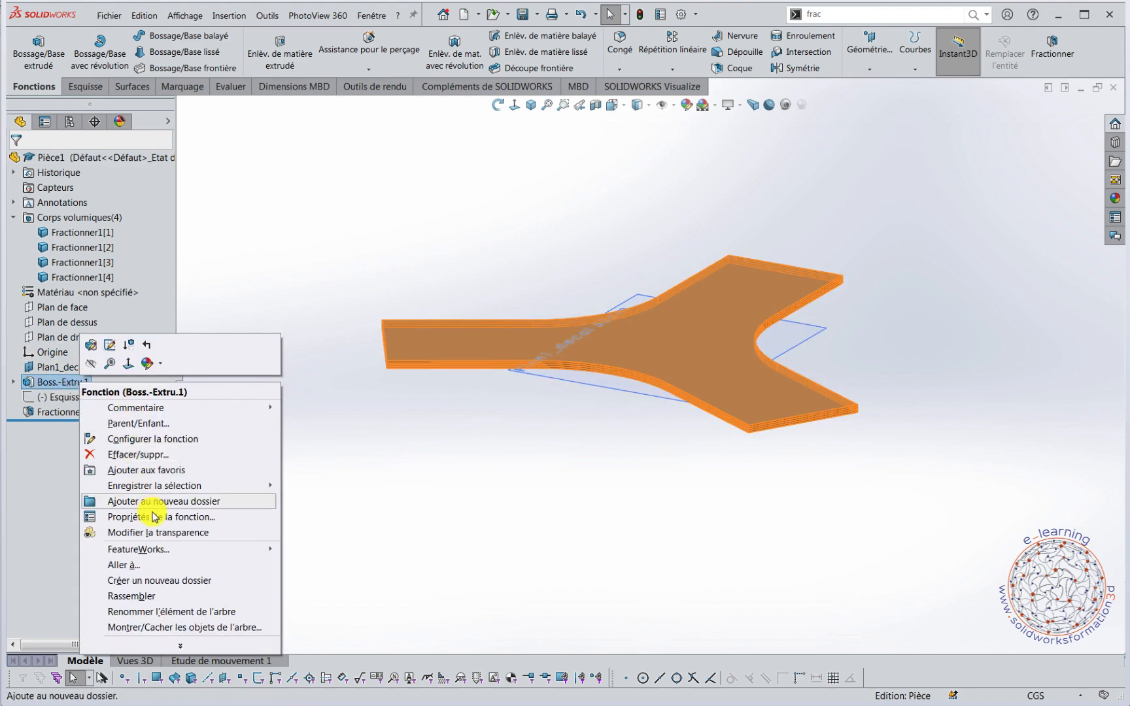
{"action": "left_click", "coordinate": [151, 519]}
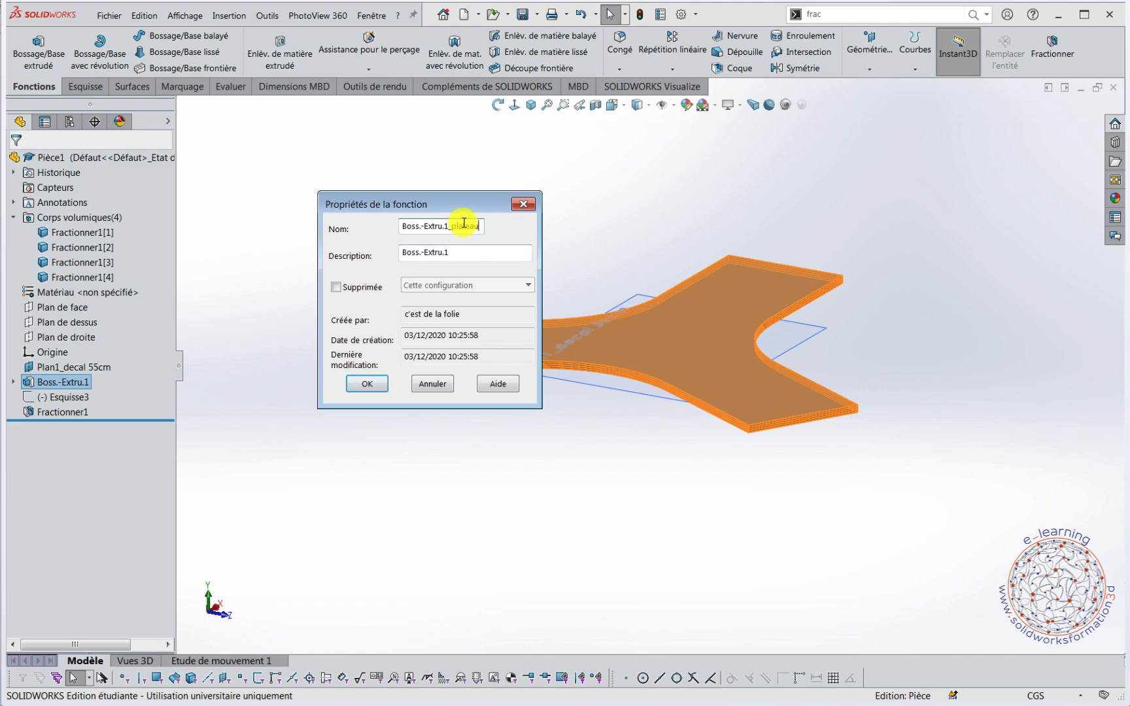
{"action": "key", "text": "Return"}
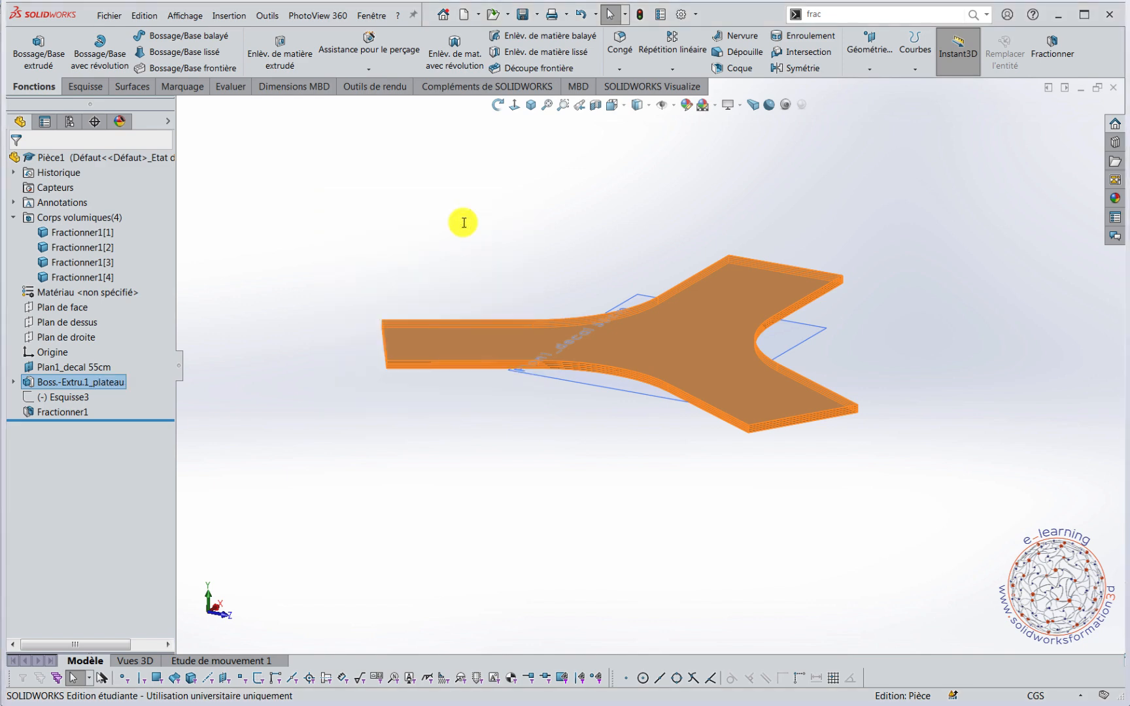
Rename the seat extrusion as Boss.-Extru.1_assise in its feature properties and clear the selection.
{"action": "right_click", "coordinate": [89, 384]}
{"action": "left_click", "coordinate": [140, 516]}
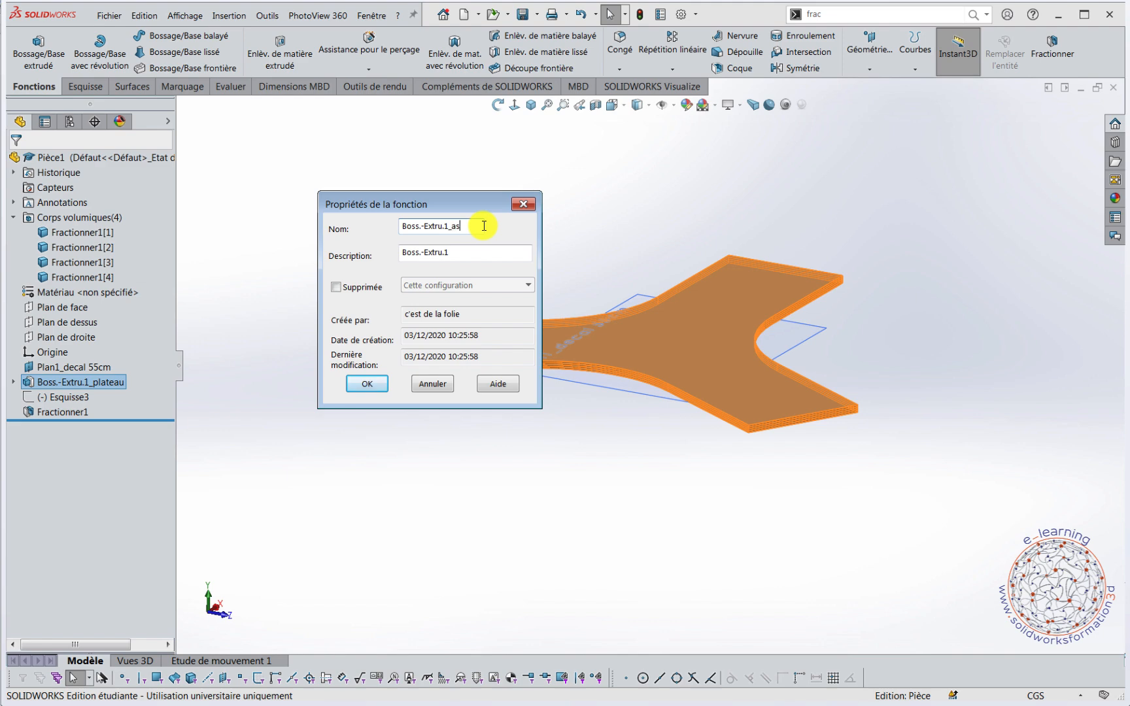
{"action": "type", "text": "assise"}
{"action": "key", "text": "Return"}
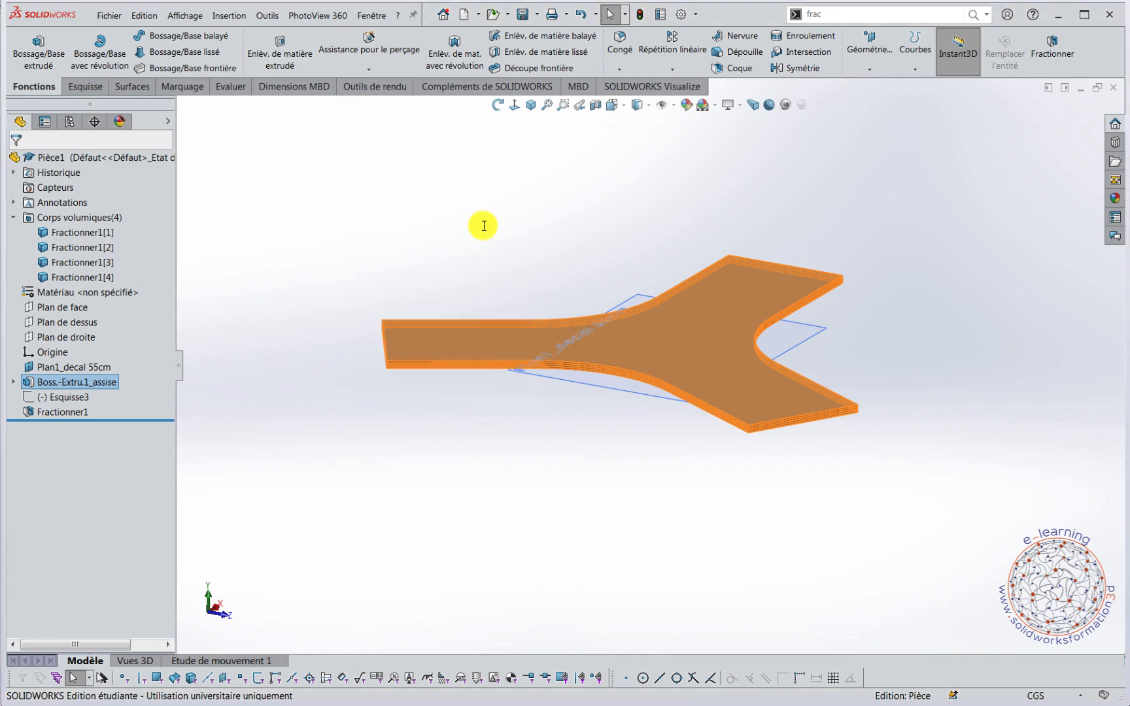
{"action": "left_click", "coordinate": [484, 226]}
{"action": "middle_click_drag", "start_coordinate": [759, 544], "coordinate": [739, 504]}
{"action": "key", "text": "Escape"}
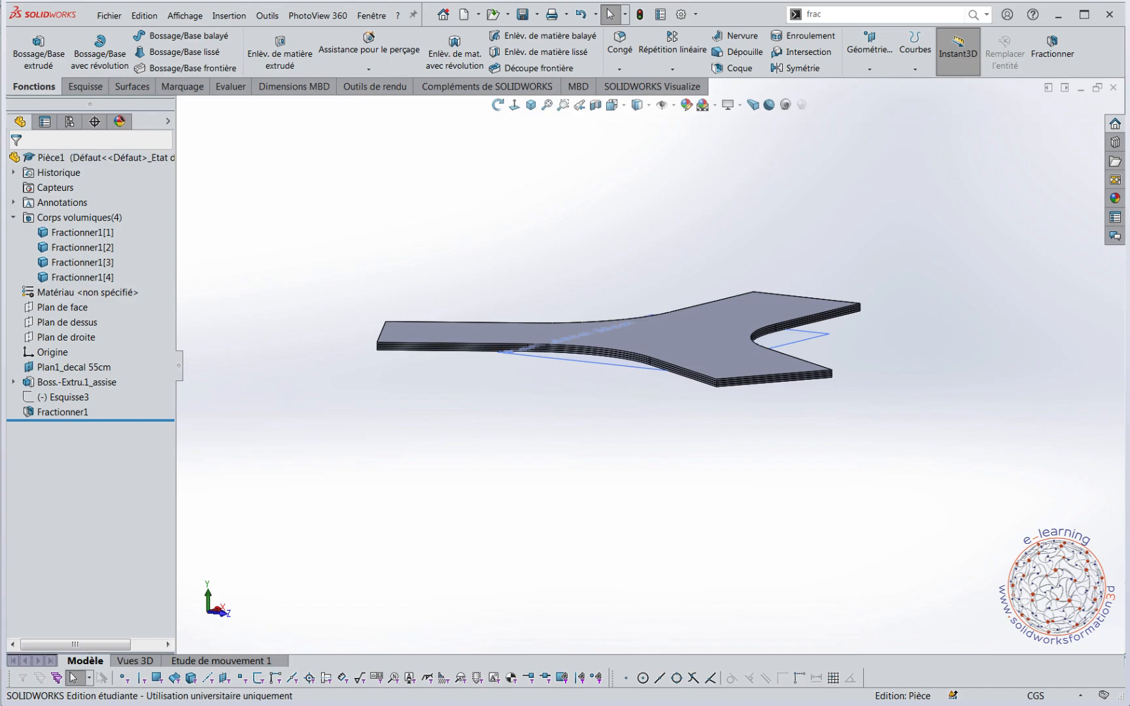
Examine the single Y stool and assembled-bench reference images in the photo viewer, and return to the Pièce1 part in SOLIDWORKS.
{"action": "left_click", "coordinate": [322, 695]}
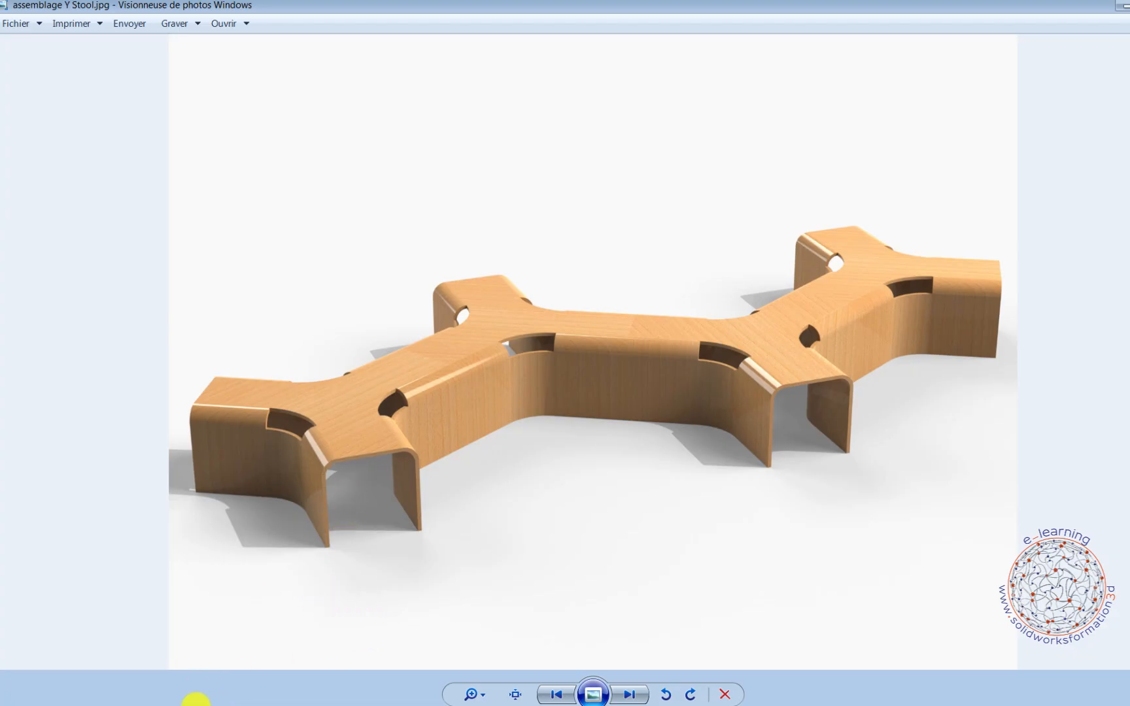
{"action": "left_click", "coordinate": [196, 696]}
{"action": "left_click", "coordinate": [215, 669]}
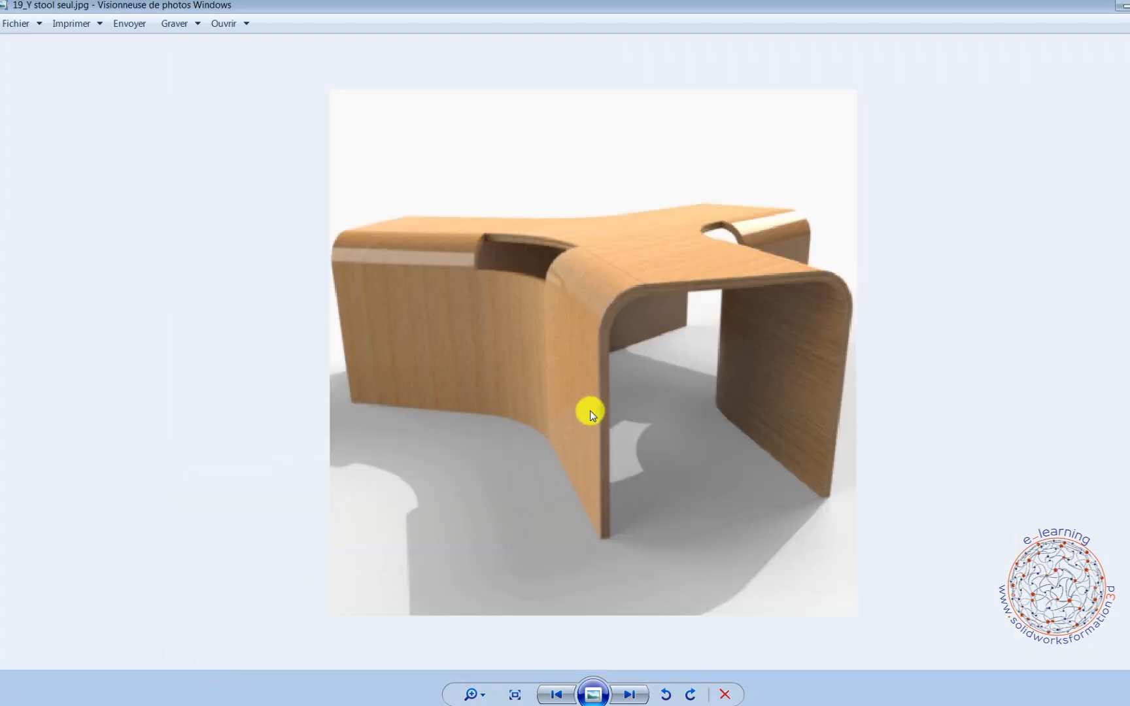
{"action": "scroll", "coordinate": [590, 411], "scroll_direction": "down", "scroll_amount": 1}
{"action": "scroll", "coordinate": [642, 325], "scroll_direction": "up", "scroll_amount": 2}
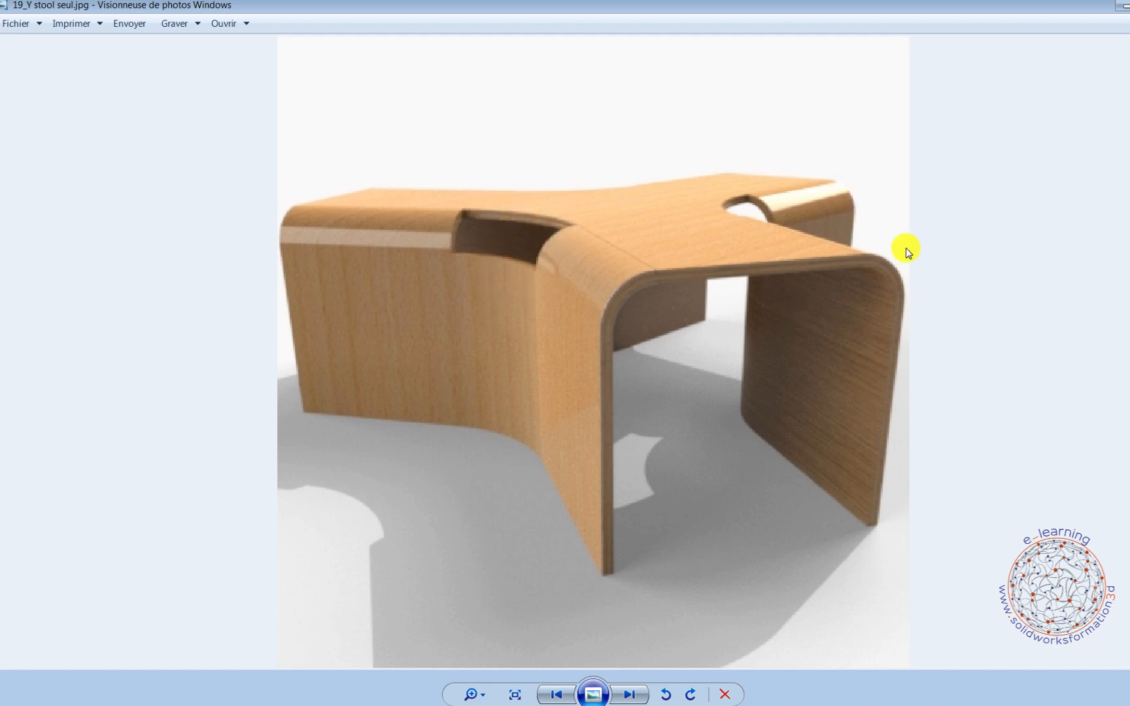
{"action": "key", "text": "Right"}
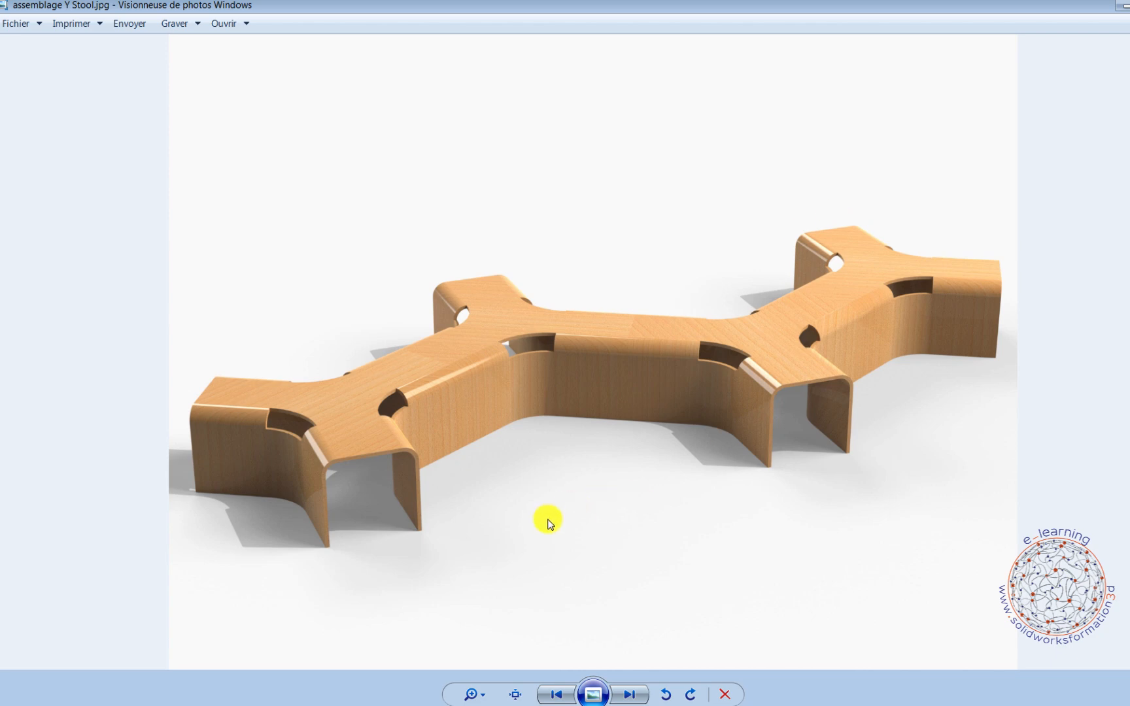
{"action": "left_click", "coordinate": [277, 705]}
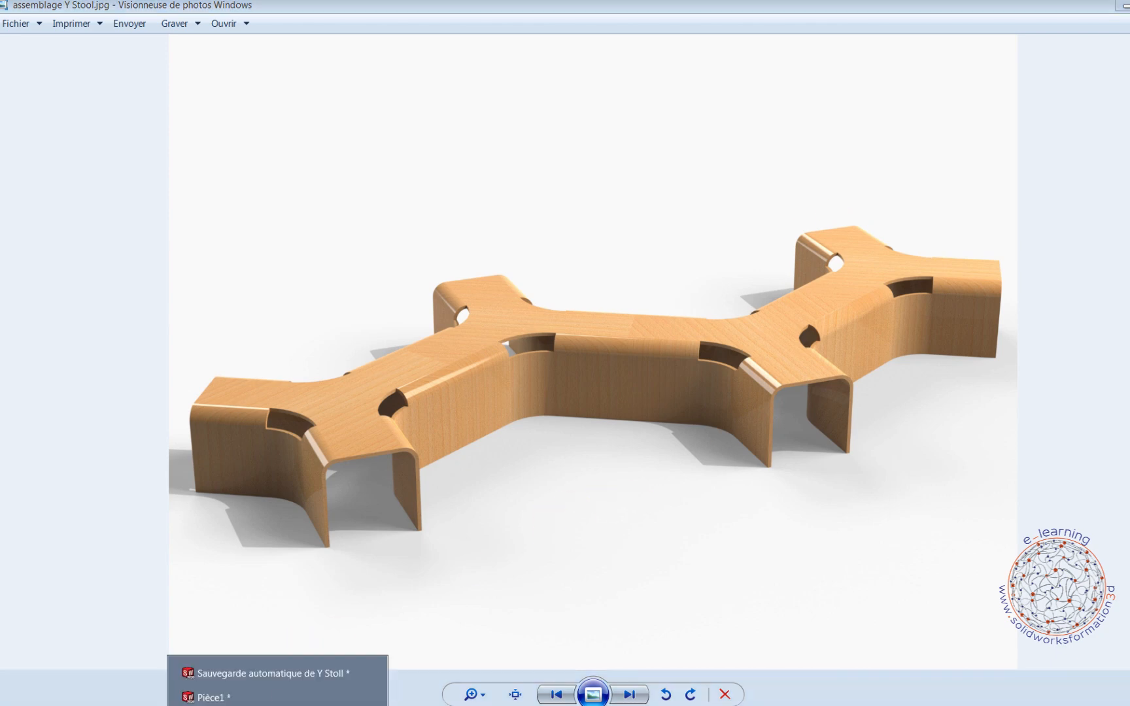
{"action": "left_click", "coordinate": [221, 697]}
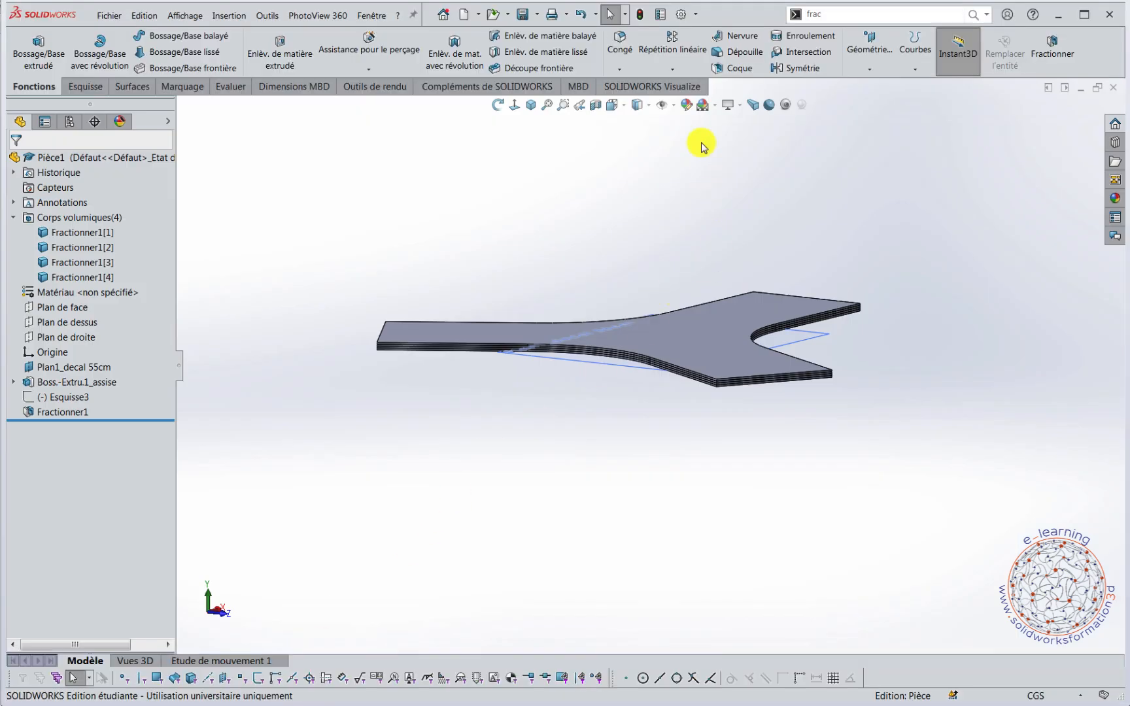
Save the part as "Banc Y stool formation" in the Y Stool folder.
{"action": "middle_click_drag", "start_coordinate": [695, 201], "coordinate": [657, 227]}
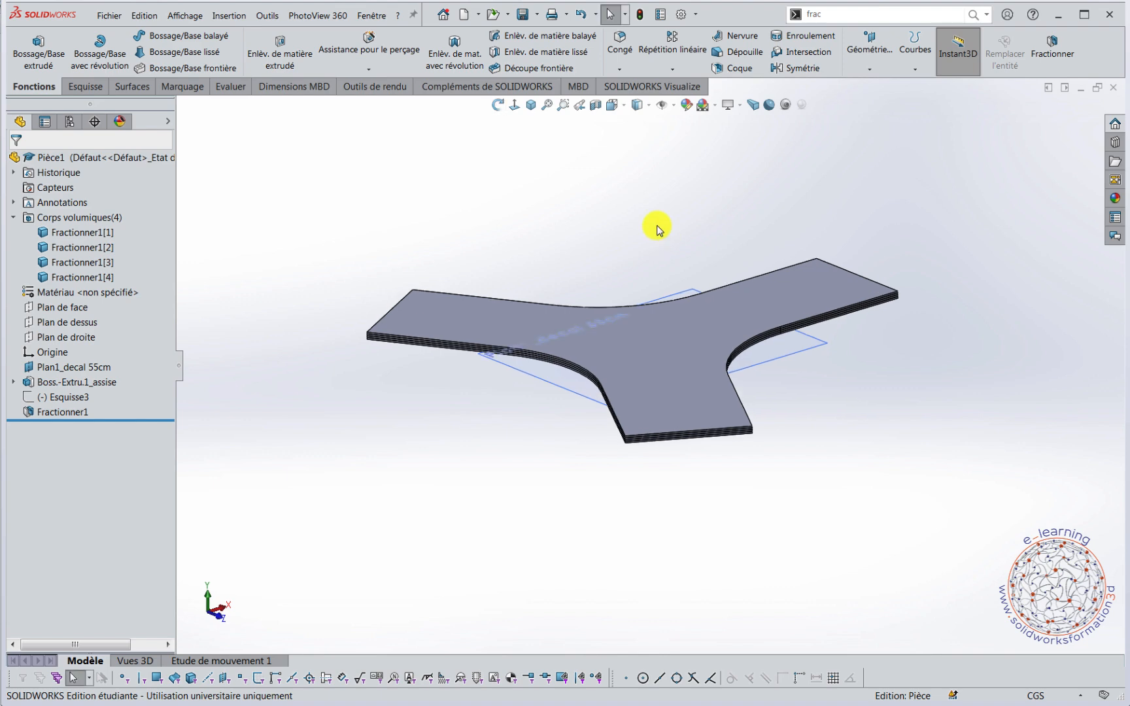
{"action": "left_click", "coordinate": [106, 15]}
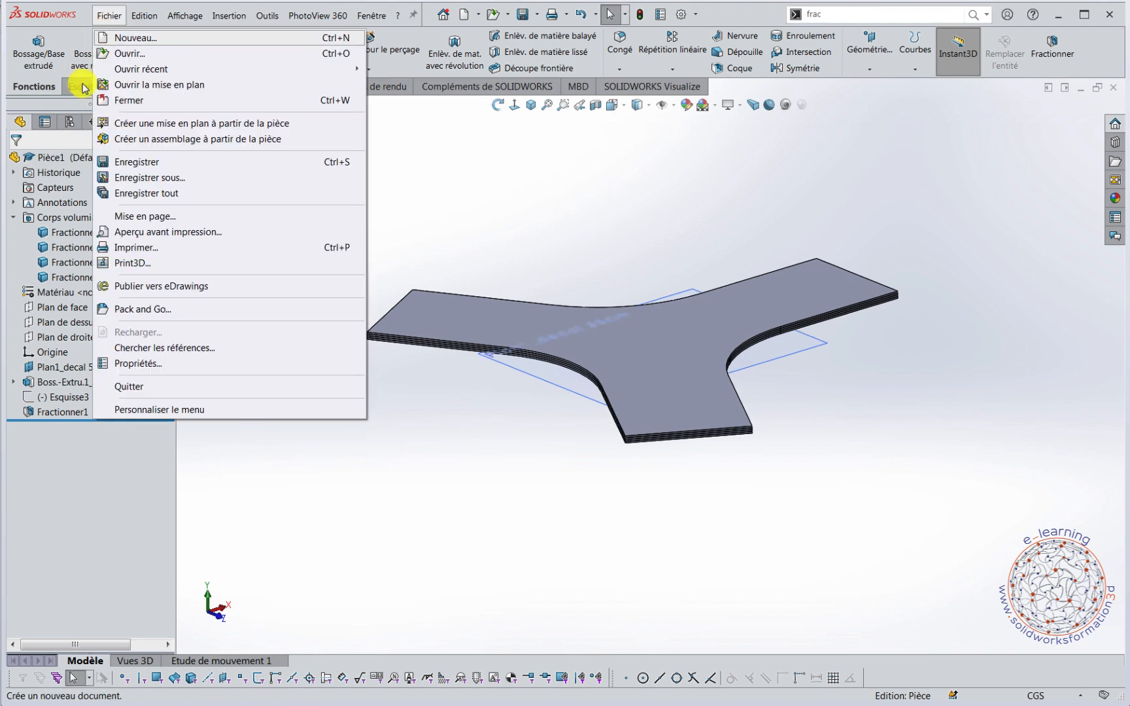
{"action": "left_click", "coordinate": [142, 177]}
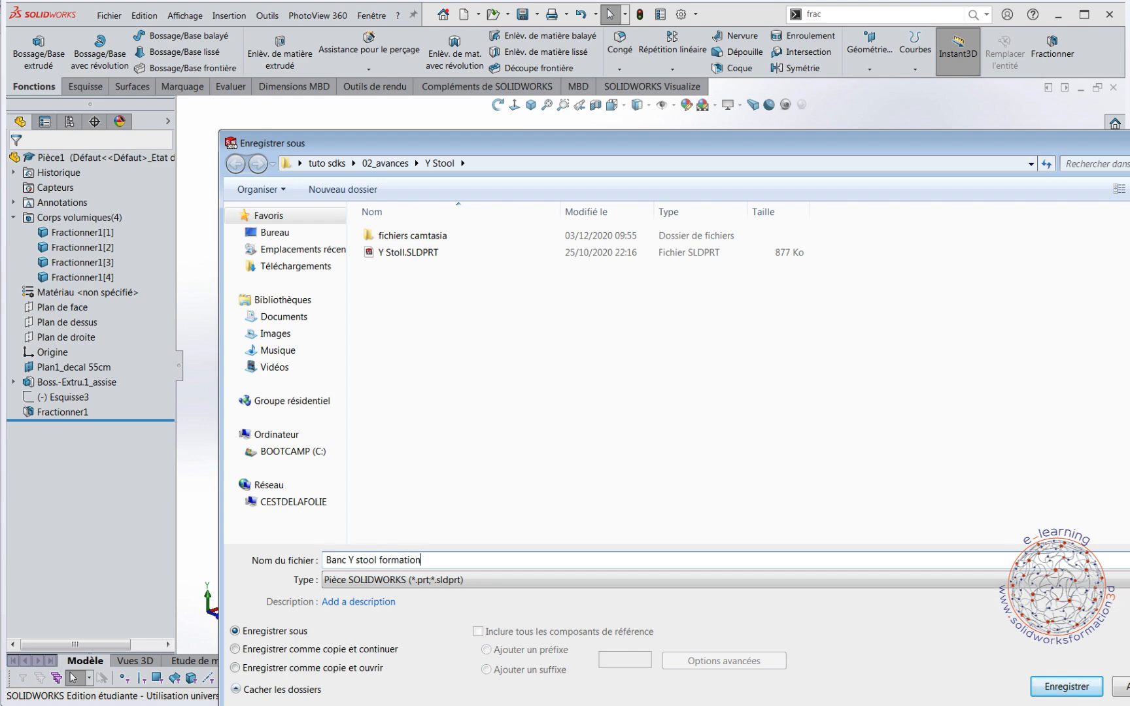
{"action": "left_click", "coordinate": [1046, 685]}
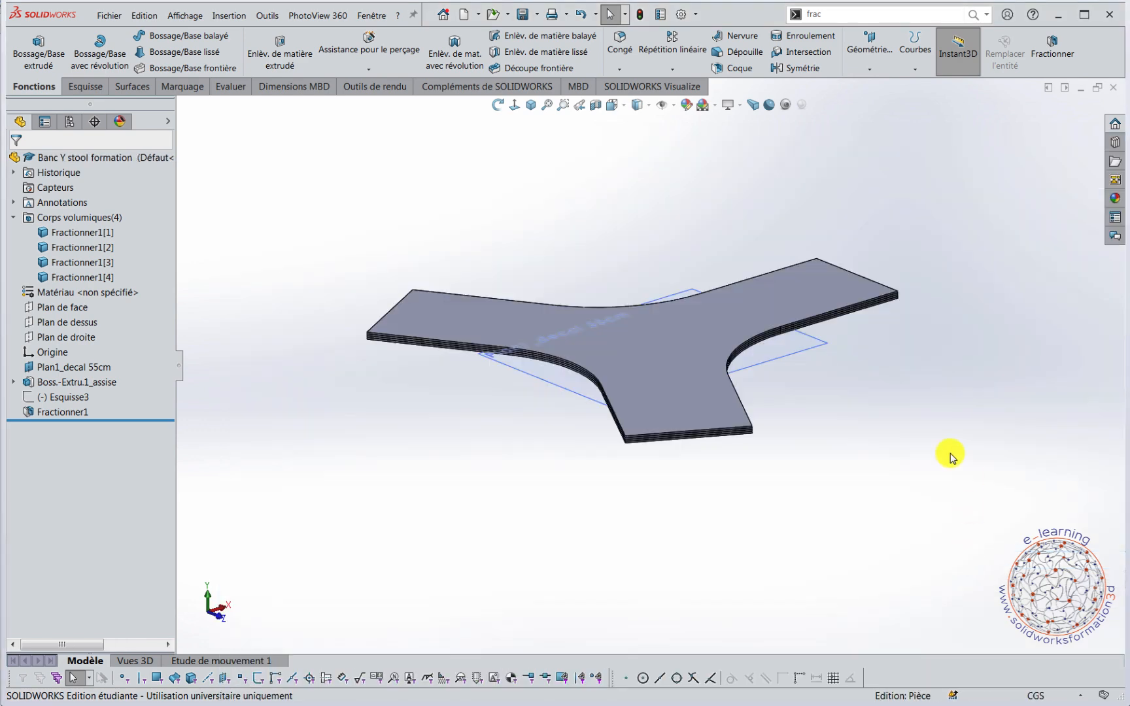
Start a sketch on the top layer's end face on one seat branch and view it face-on.
{"action": "middle_click_drag", "start_coordinate": [829, 491], "coordinate": [739, 229]}
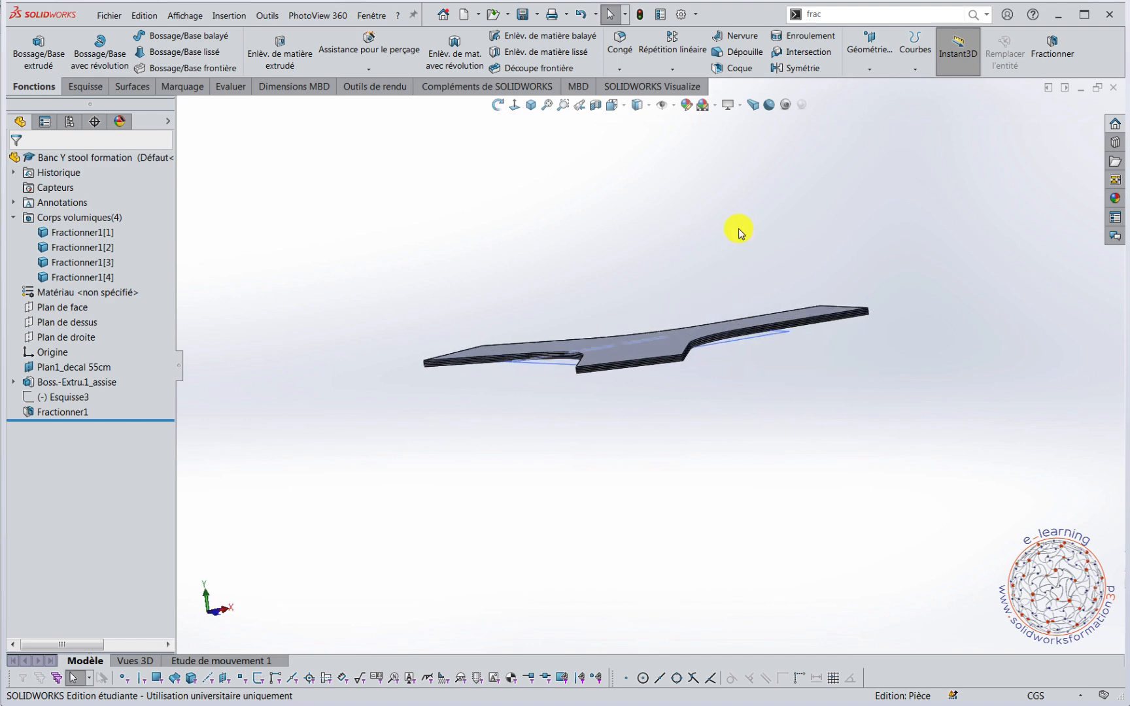
{"action": "left_click", "coordinate": [535, 104]}
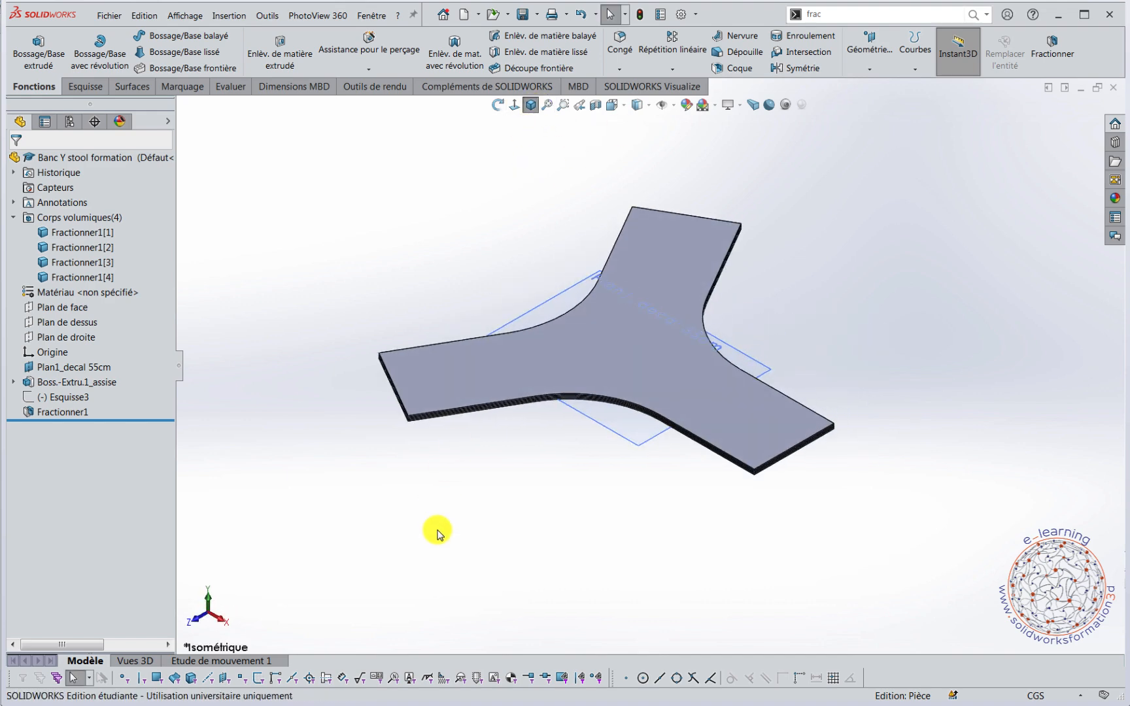
{"action": "middle_click_drag", "start_coordinate": [499, 489], "coordinate": [715, 429]}
{"action": "scroll", "coordinate": [680, 391], "scroll_direction": "down", "scroll_amount": 5}
{"action": "scroll", "coordinate": [678, 387], "scroll_direction": "down", "scroll_amount": 2}
{"action": "middle_click_drag", "start_coordinate": [646, 394], "coordinate": [640, 374]}
{"action": "scroll", "coordinate": [608, 349], "scroll_direction": "down", "scroll_amount": 5}
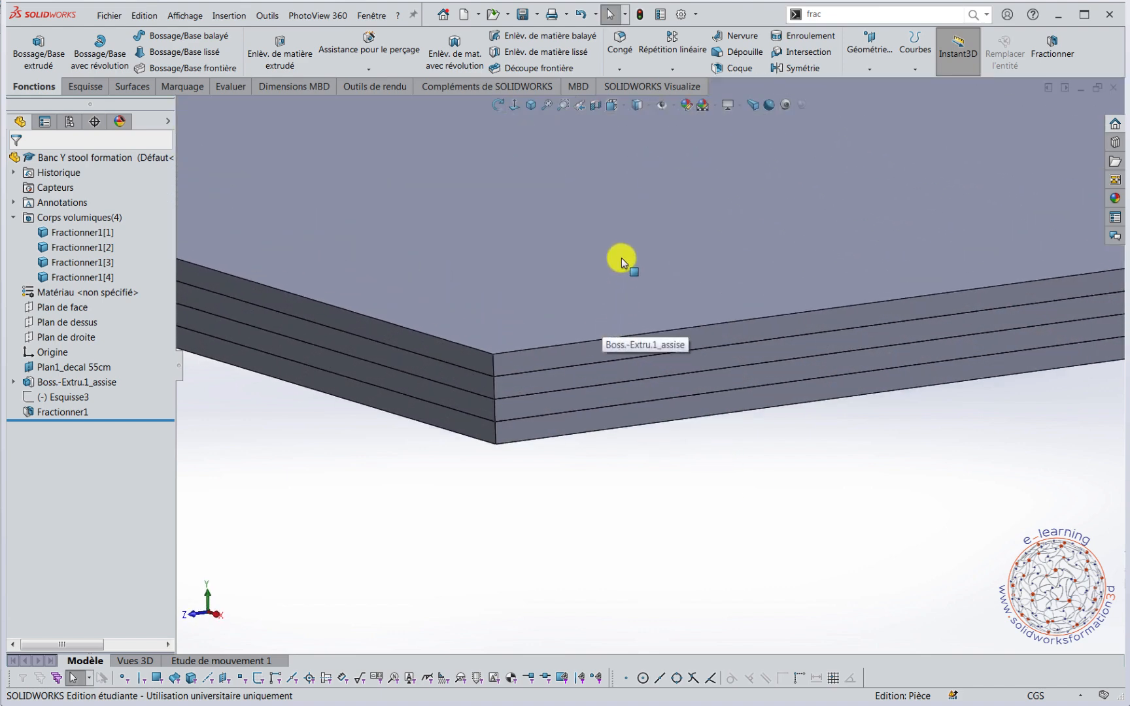
{"action": "left_click", "coordinate": [585, 356]}
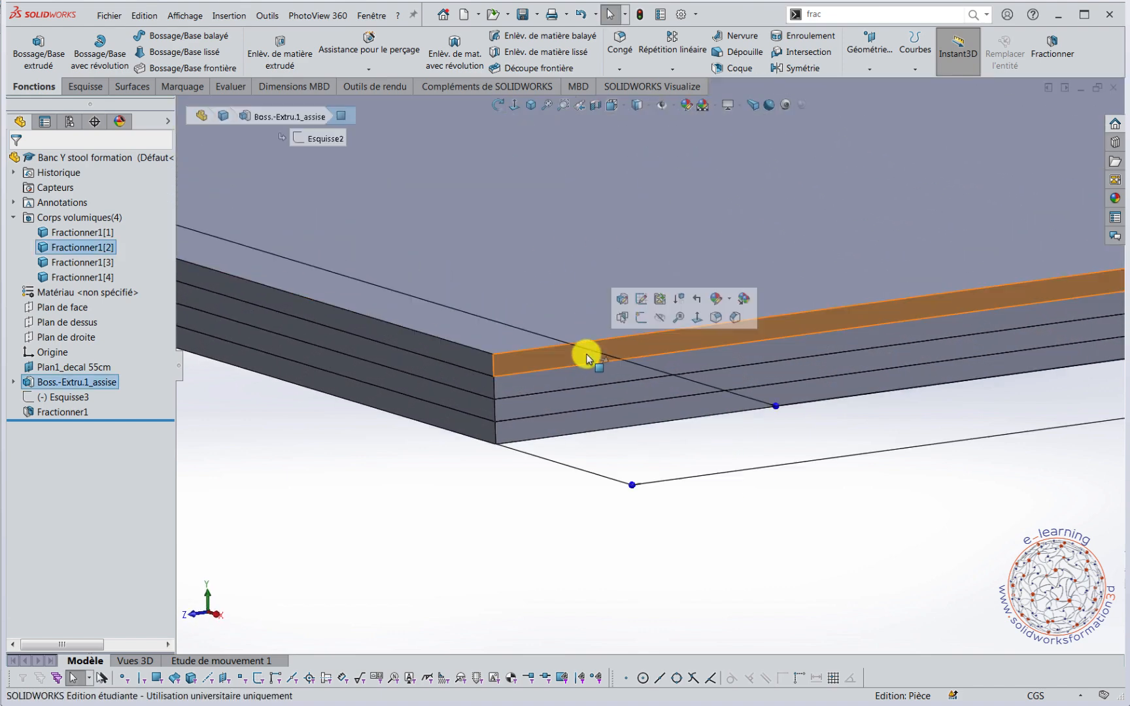
{"action": "left_click", "coordinate": [641, 319]}
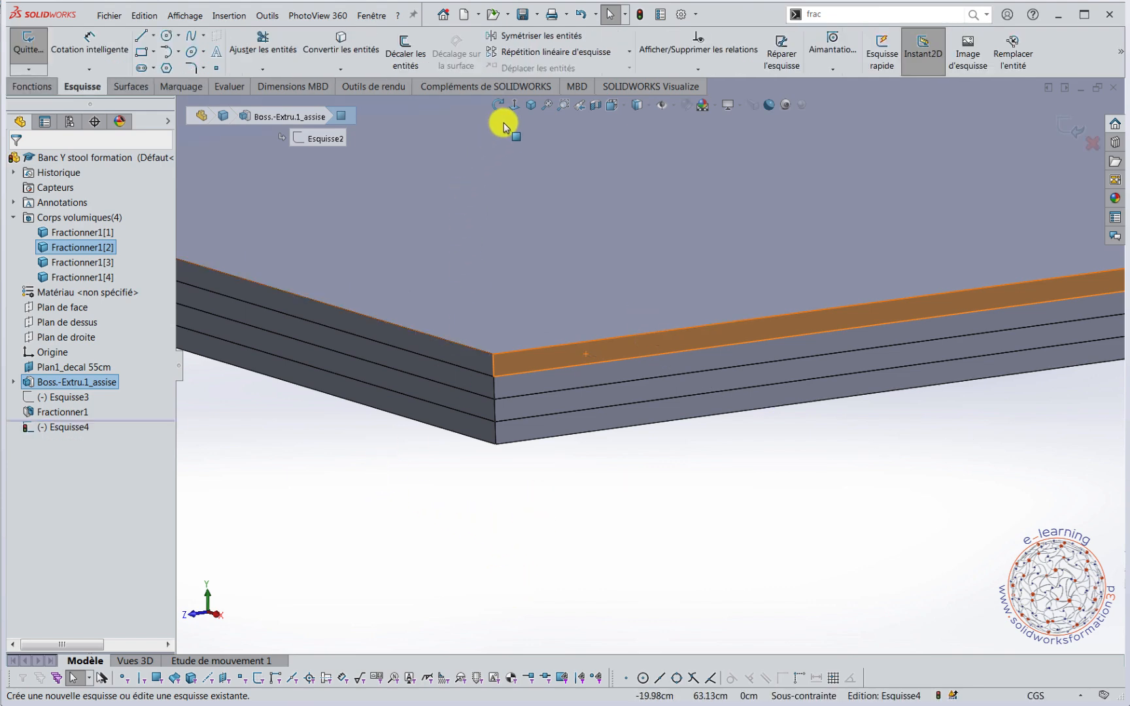
{"action": "left_click", "coordinate": [514, 105]}
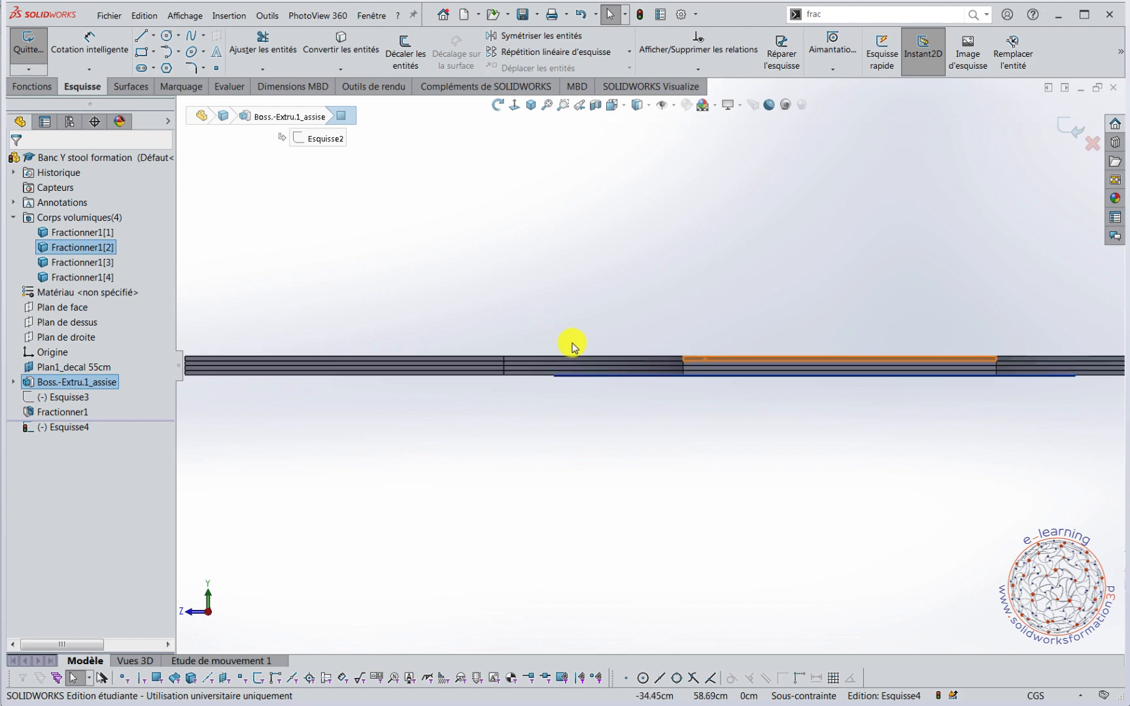
{"action": "scroll", "coordinate": [726, 376], "scroll_direction": "down", "scroll_amount": 5}
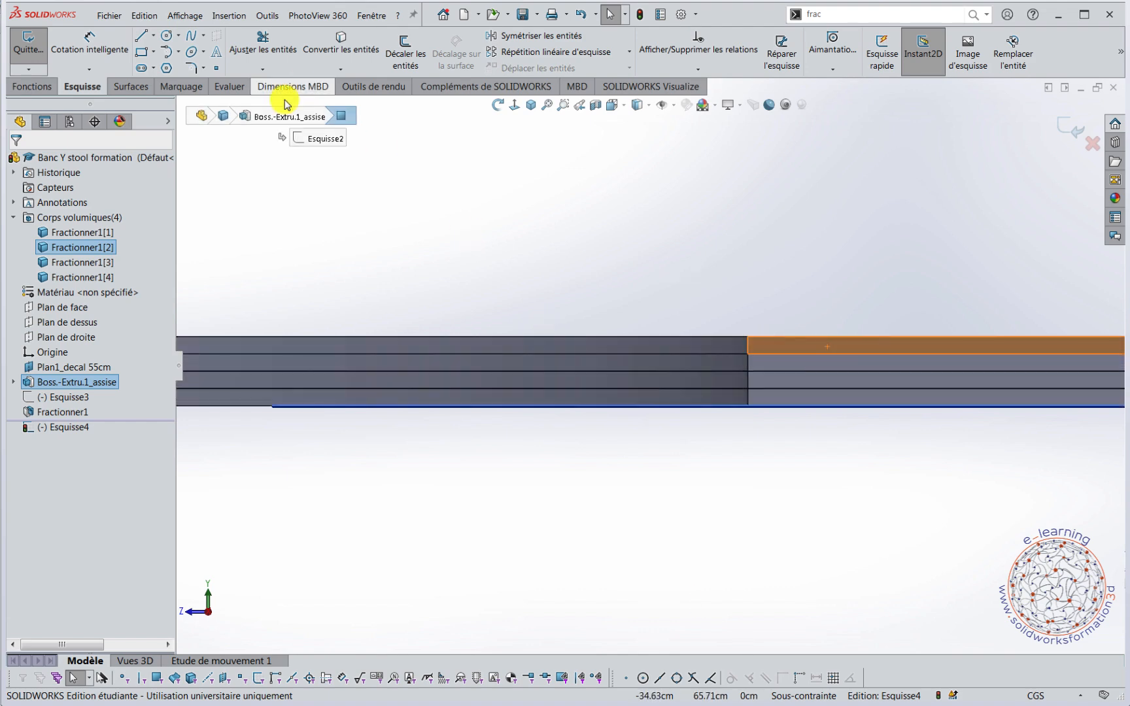
Sketch a three-point arc of about 8.07 cm radius curving outward and down from the top corner of the end face.
{"action": "left_click", "coordinate": [178, 52]}
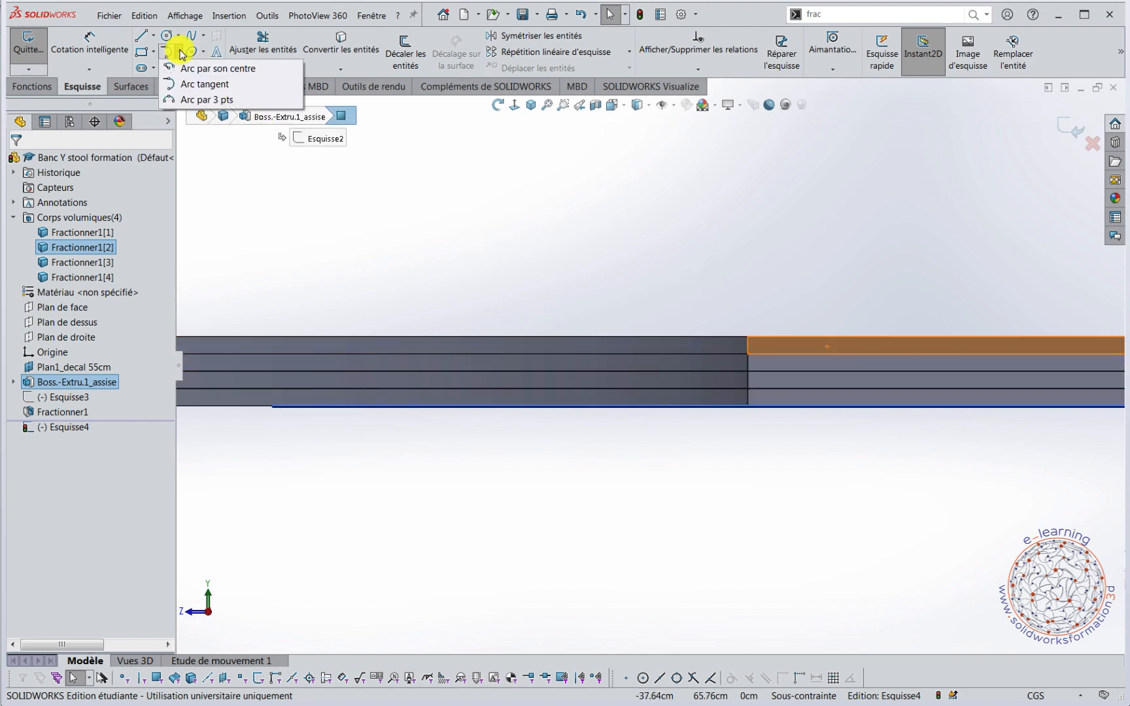
{"action": "left_click", "coordinate": [198, 99]}
{"action": "scroll", "coordinate": [834, 333], "scroll_direction": "down", "scroll_amount": 2}
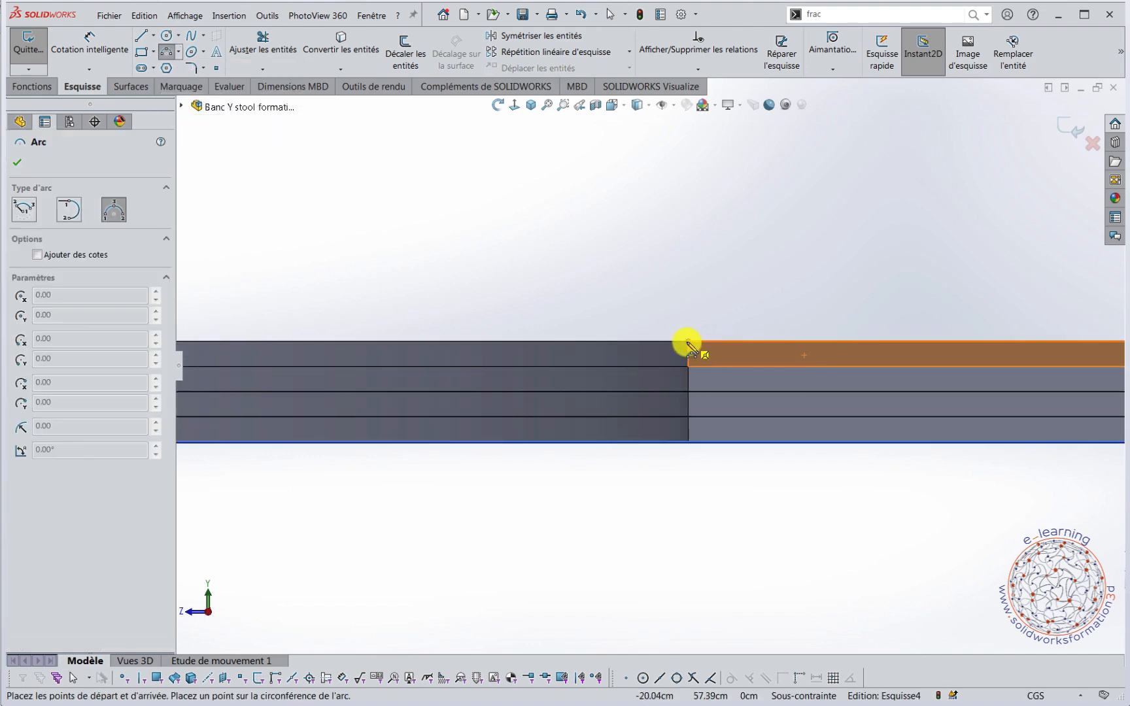
{"action": "left_click", "coordinate": [688, 342]}
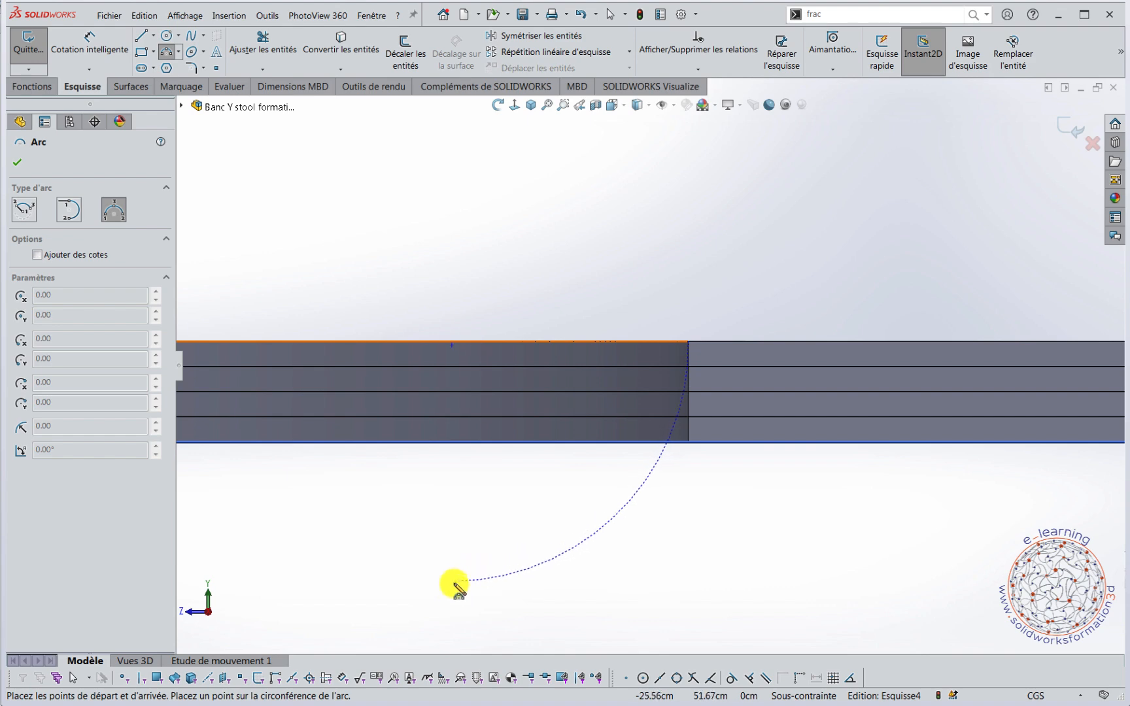
{"action": "left_click", "coordinate": [401, 627]}
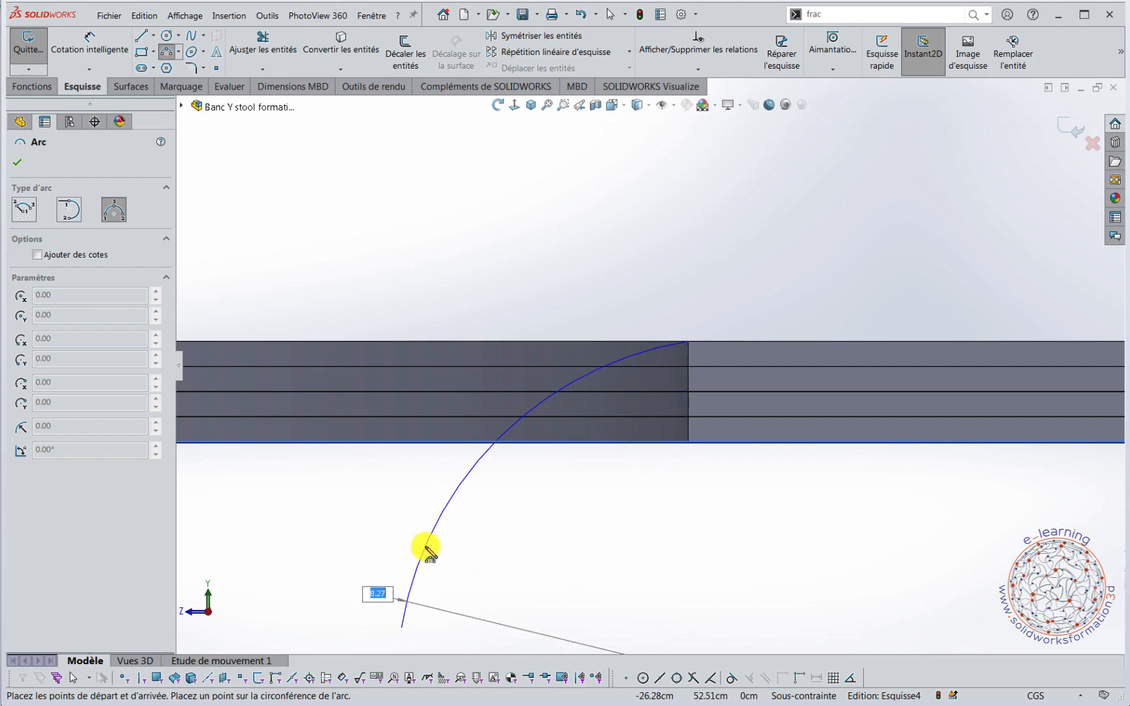
{"action": "left_click", "coordinate": [429, 554]}
{"action": "key", "text": "Escape"}
{"action": "scroll", "coordinate": [618, 214], "scroll_direction": "down", "scroll_amount": 1}
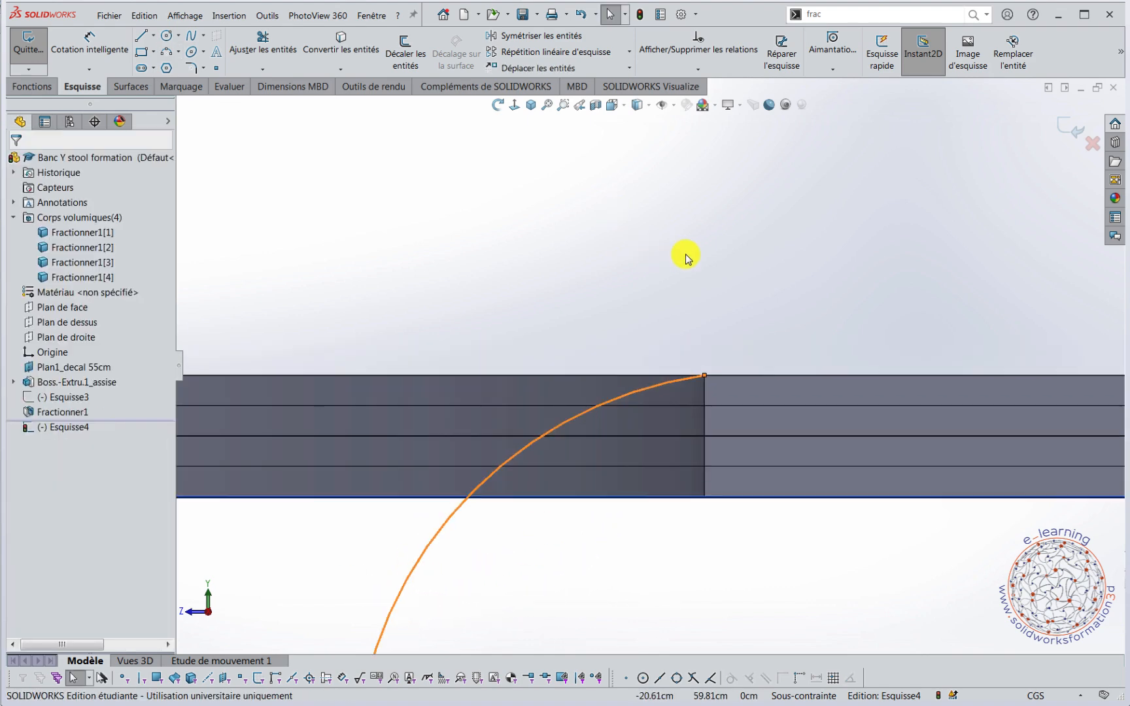
Make the arc tangent to the top edge of the seat's end face.
{"action": "left_click", "coordinate": [809, 376]}
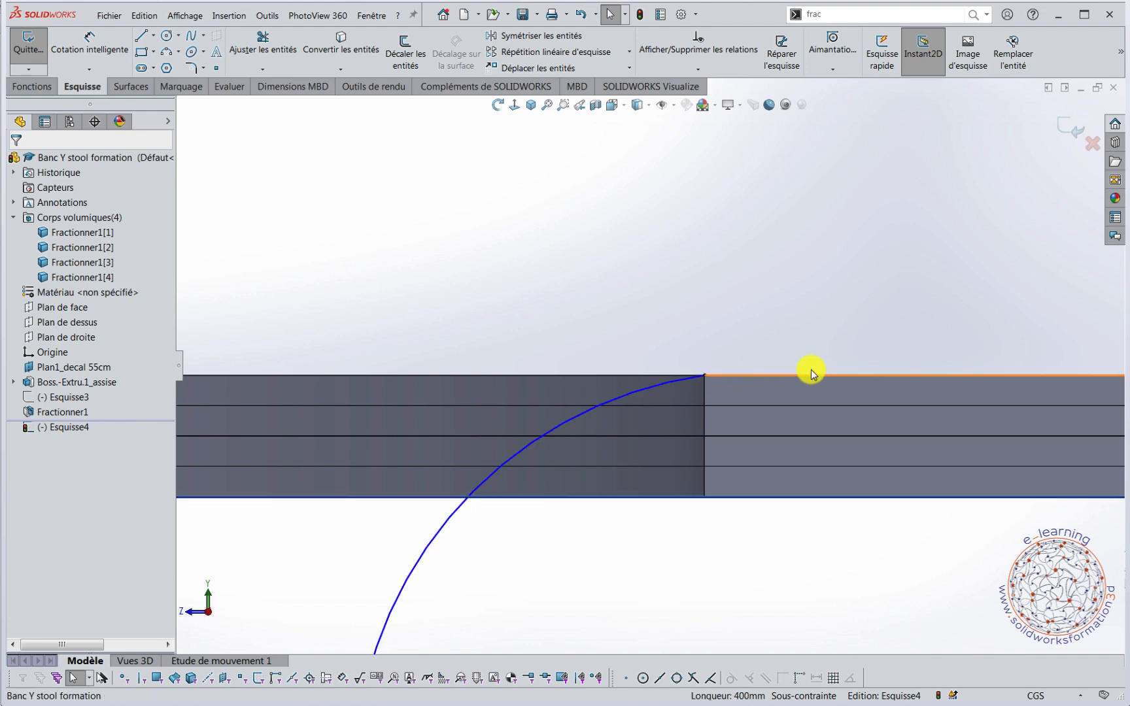
{"action": "left_click", "coordinate": [565, 425]}
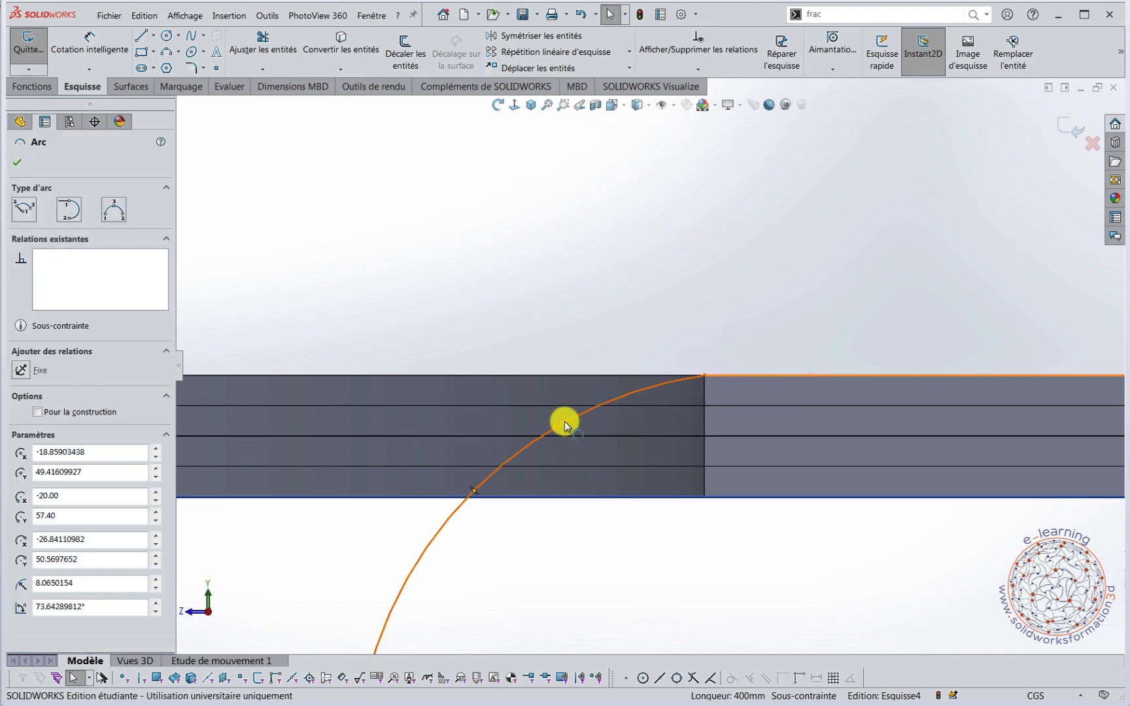
{"action": "left_click", "coordinate": [613, 376], "text": "ctrl"}
{"action": "left_click", "coordinate": [600, 369]}
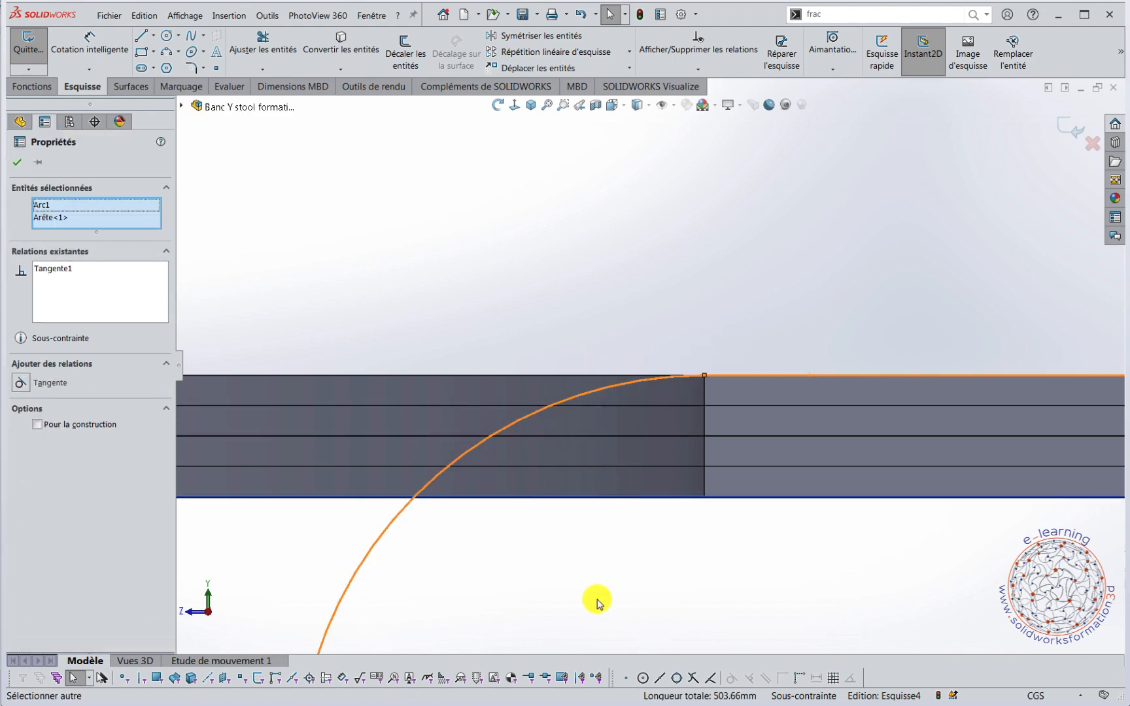
{"action": "scroll", "coordinate": [612, 574], "scroll_direction": "up", "scroll_amount": 6}
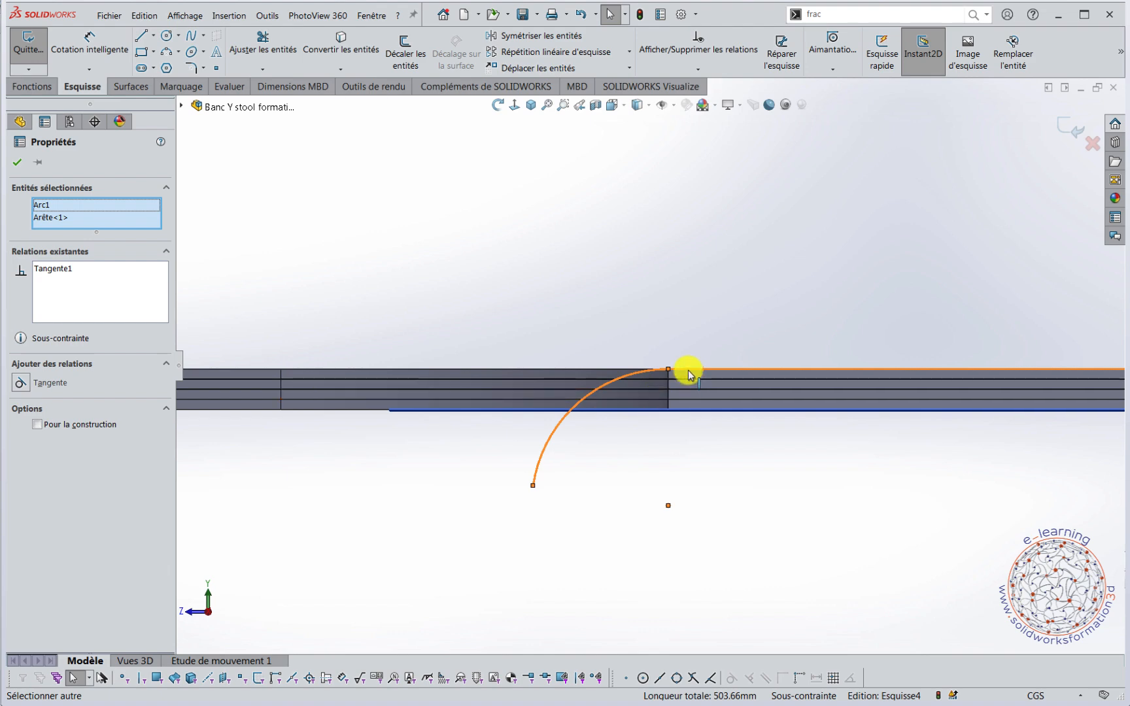
Add a horizontal relation between the arc's free end and its centre so it forms a quarter circle.
{"action": "left_click", "coordinate": [533, 485]}
{"action": "left_click", "coordinate": [667, 506], "text": "ctrl"}
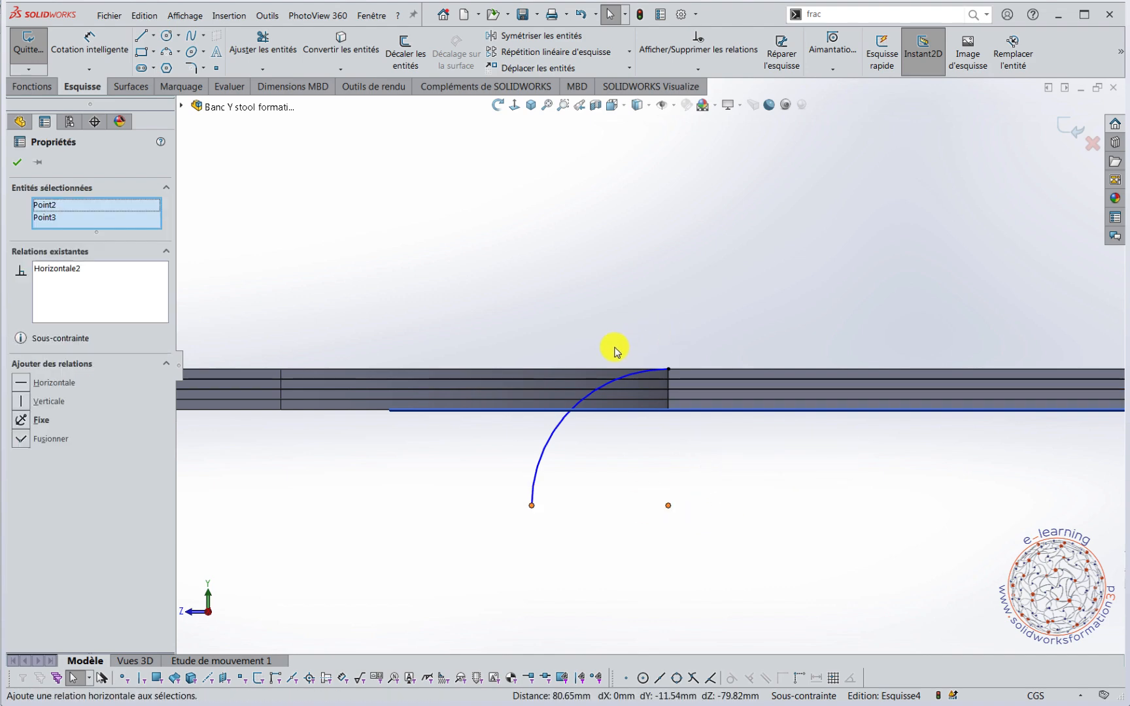
{"action": "left_click", "coordinate": [727, 489]}
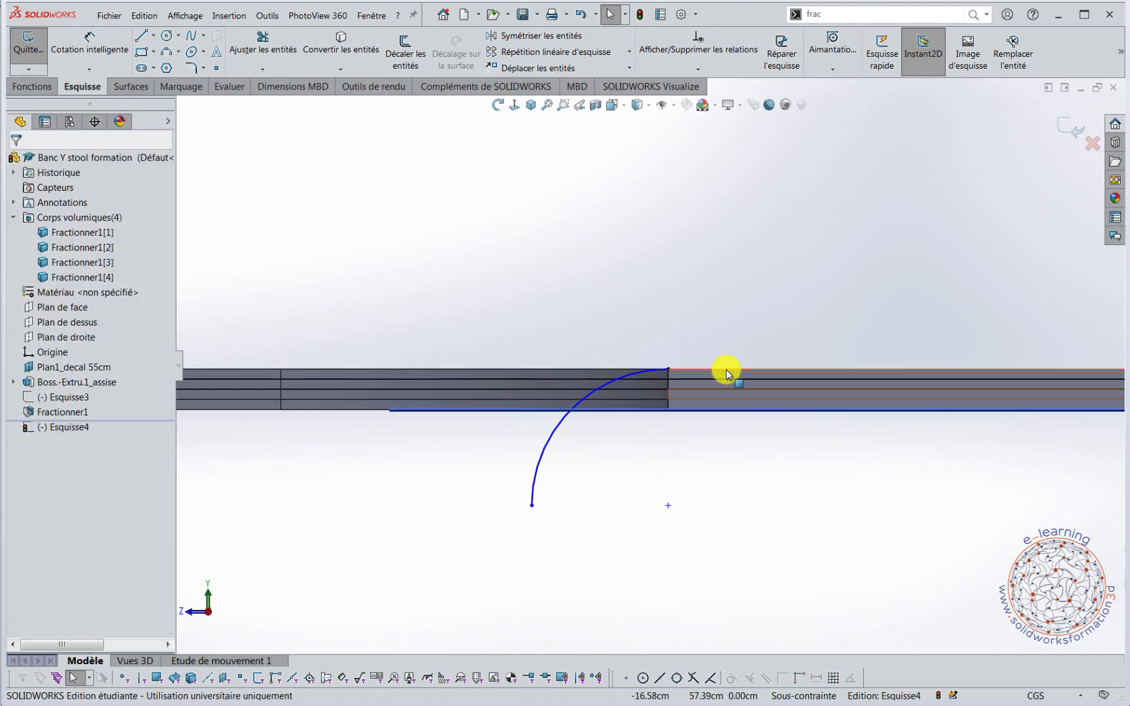
Dimension the quarter-circle arc with a radius of 10 cm.
{"action": "right_click_drag", "start_coordinate": [557, 313], "coordinate": [549, 242]}
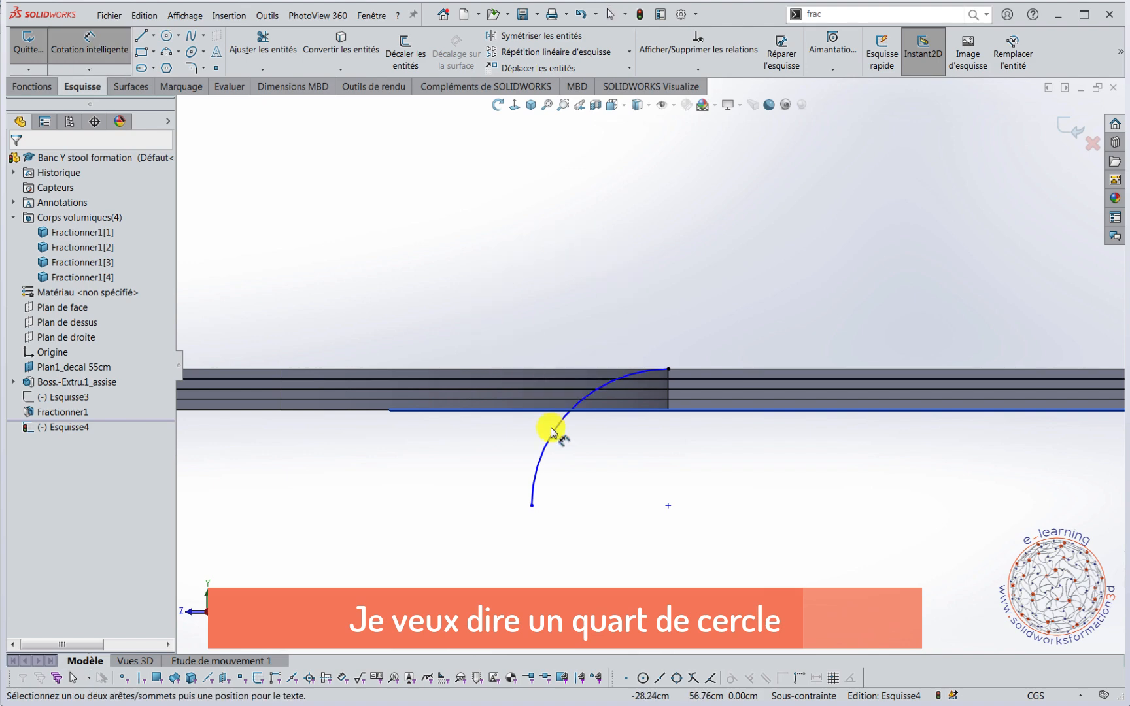
{"action": "left_click", "coordinate": [556, 436]}
{"action": "left_click", "coordinate": [454, 320]}
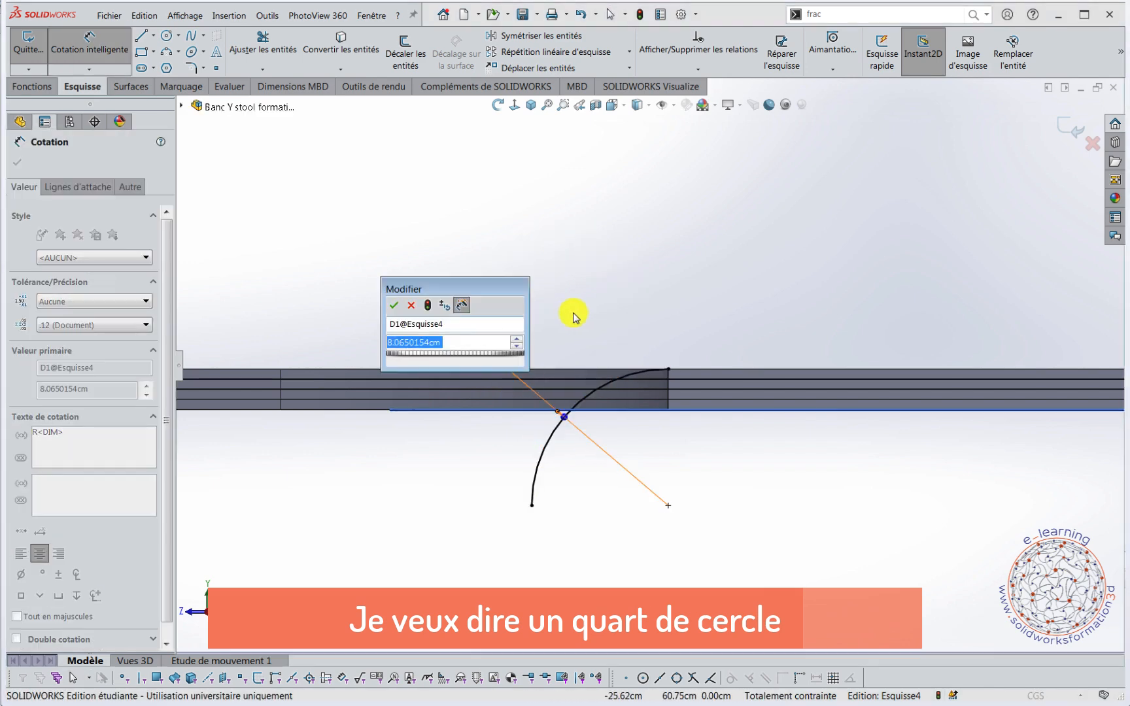
{"action": "type", "text": "10"}
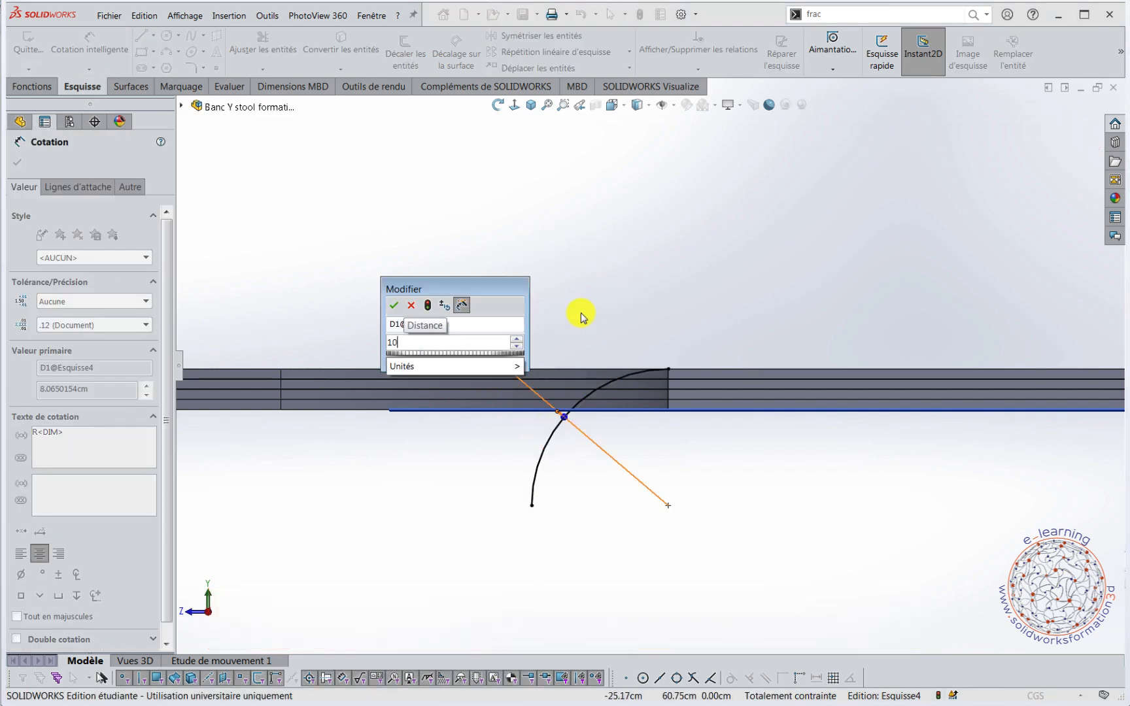
{"action": "key", "text": "Return"}
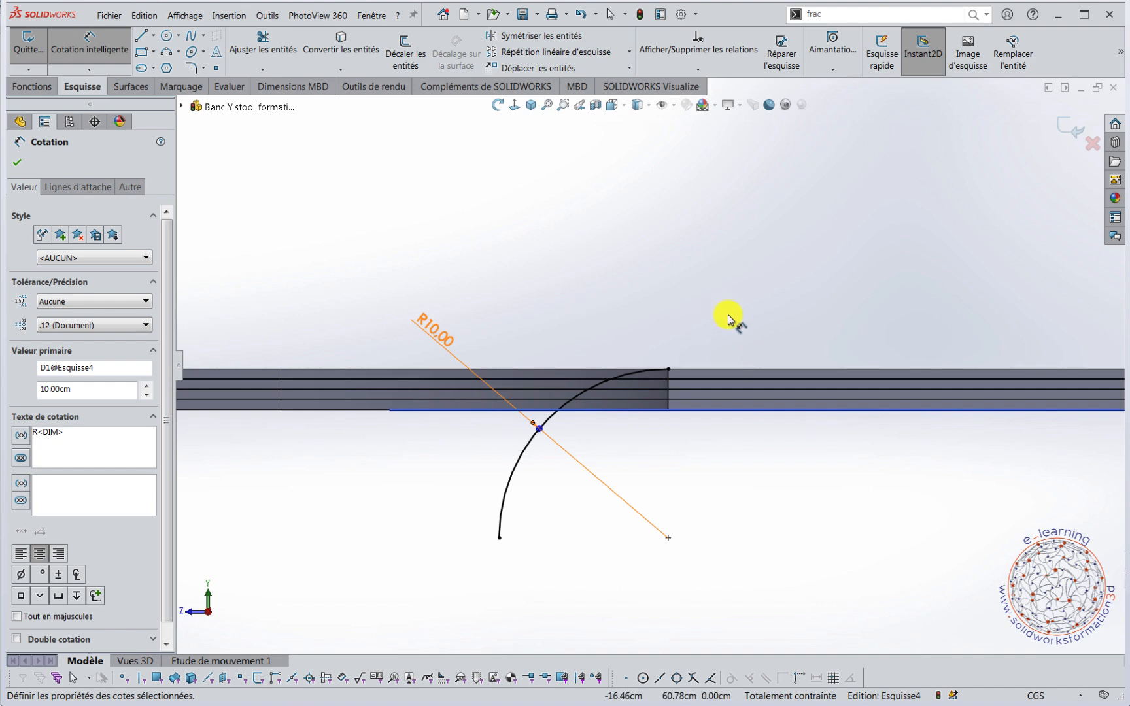
Draw a vertical line about 47.4 cm long from the arc's lower end down to the height of the origin.
{"action": "right_click_drag", "start_coordinate": [746, 261], "coordinate": [673, 262]}
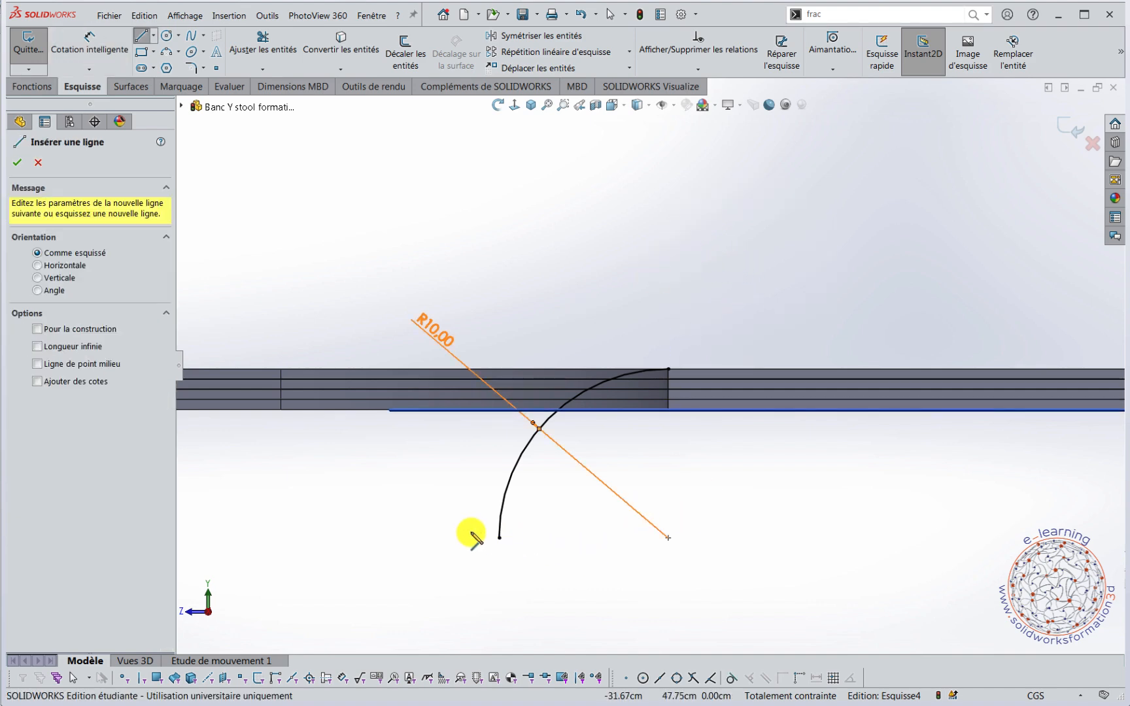
{"action": "left_click", "coordinate": [499, 537]}
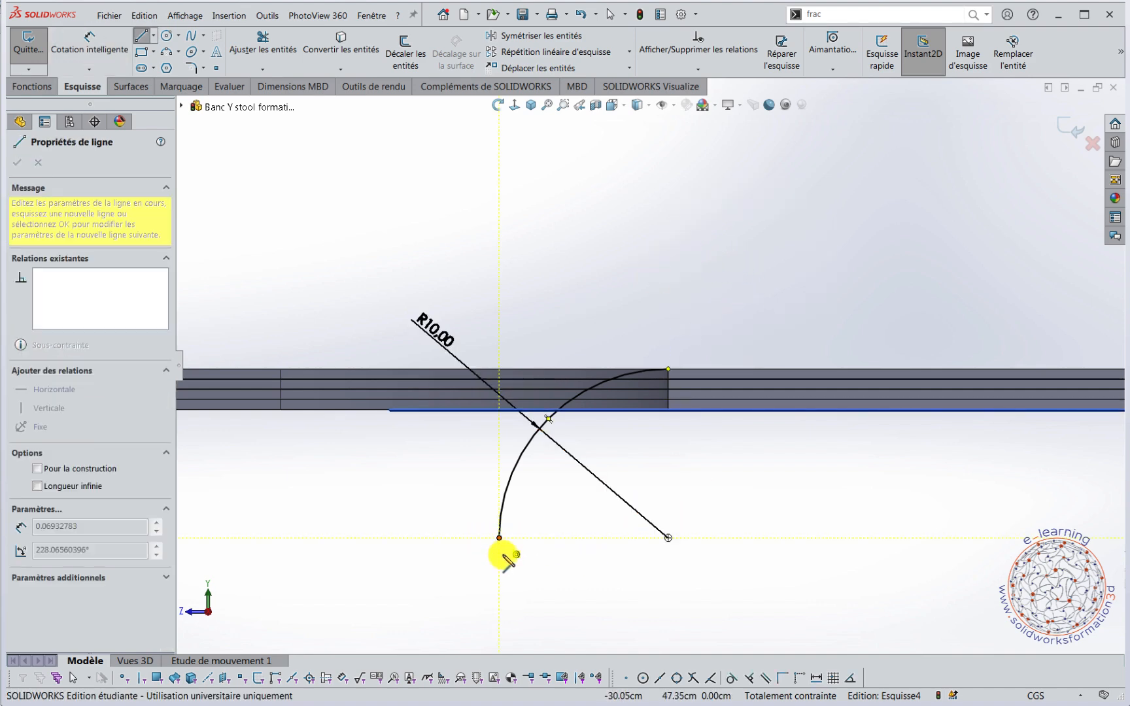
{"action": "scroll", "coordinate": [506, 547], "scroll_direction": "up", "scroll_amount": 5}
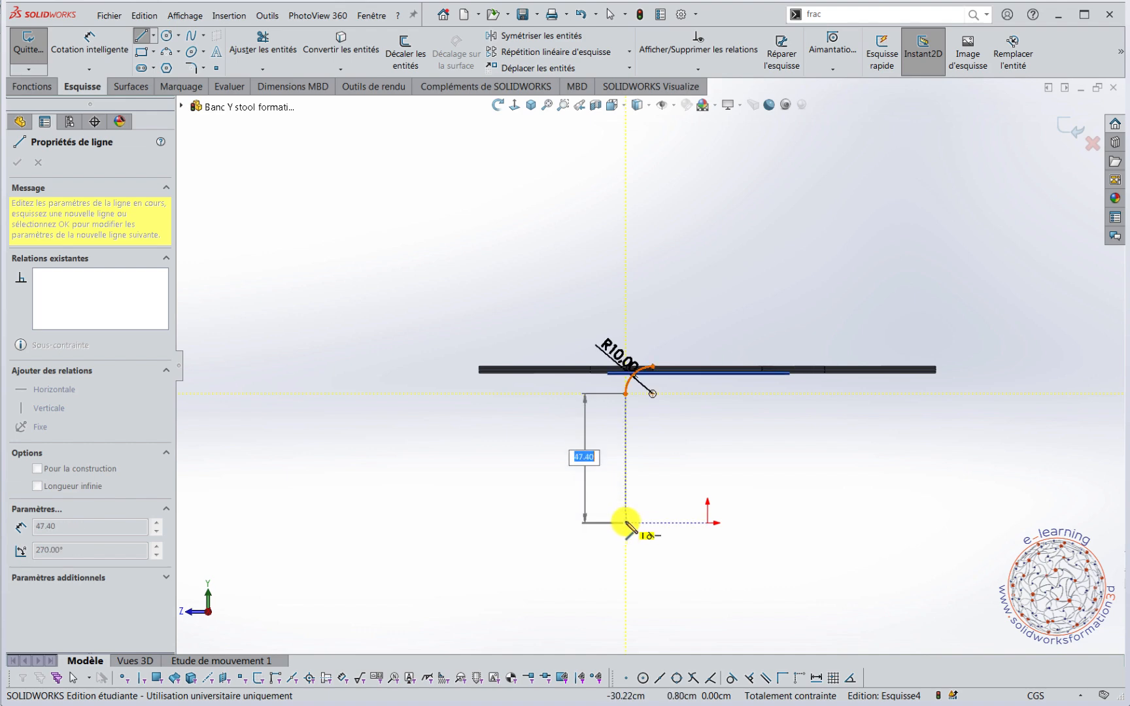
{"action": "left_click", "coordinate": [626, 522]}
{"action": "key", "text": "Escape"}
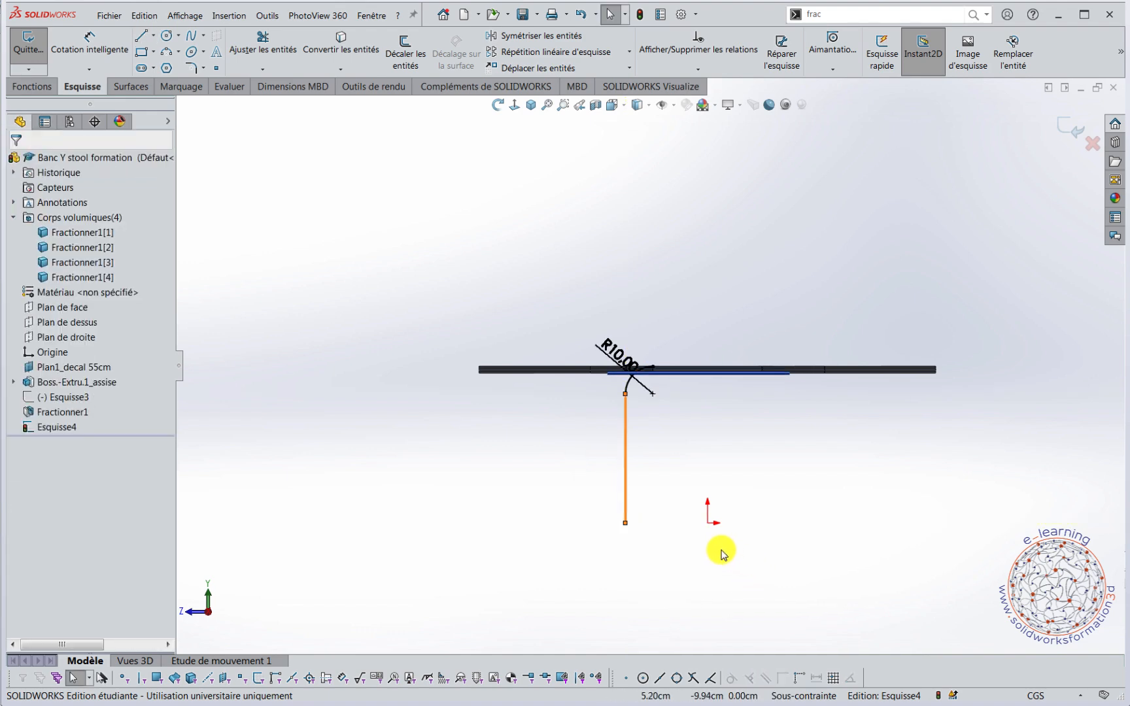
Add a horizontal relation between the vertical line's lower end and the origin.
{"action": "scroll", "coordinate": [716, 548], "scroll_direction": "down", "scroll_amount": 3}
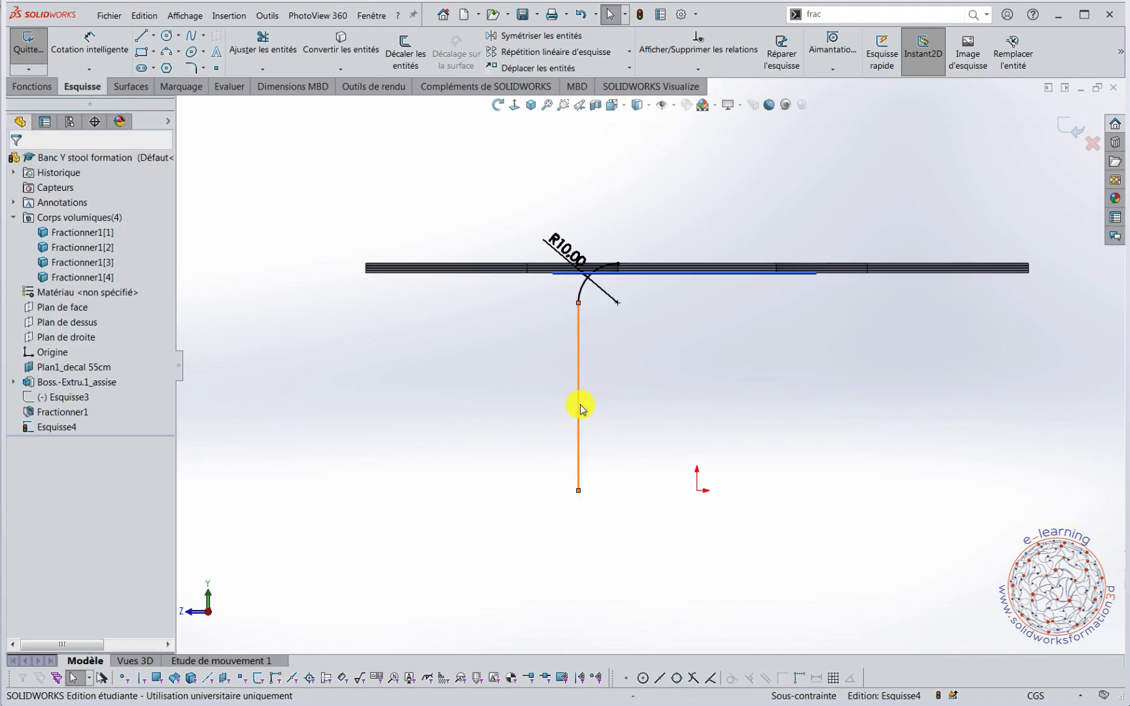
{"action": "left_click", "coordinate": [578, 491]}
{"action": "left_click", "coordinate": [699, 493], "text": "ctrl"}
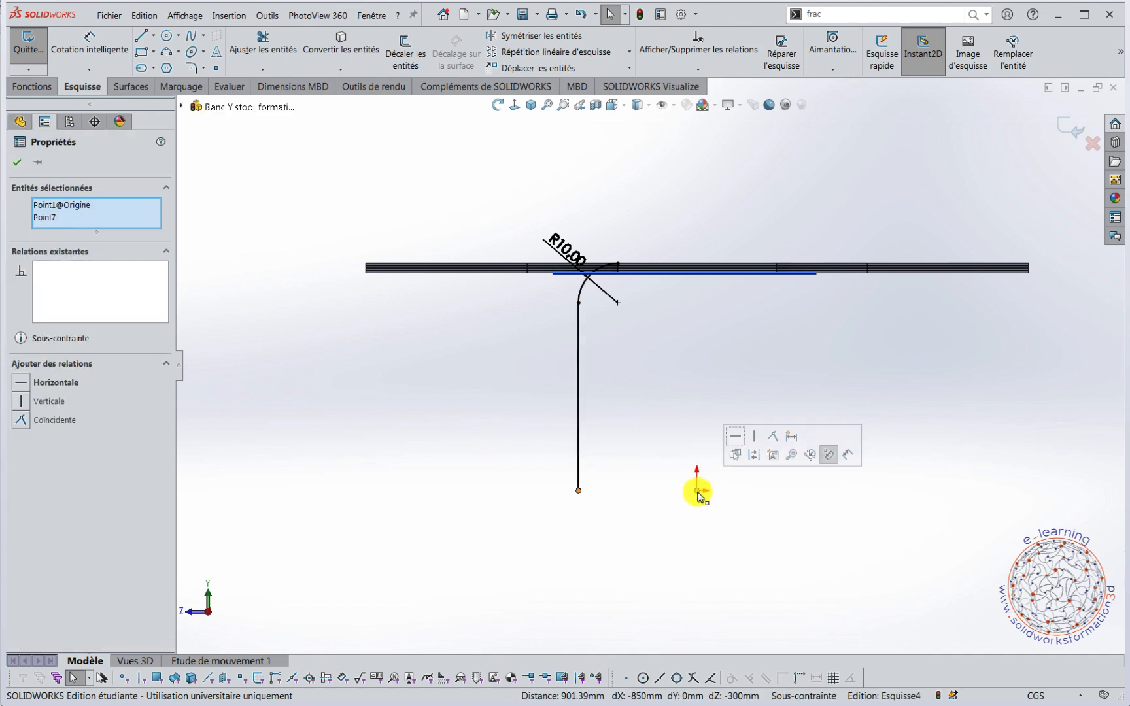
{"action": "left_click", "coordinate": [736, 438]}
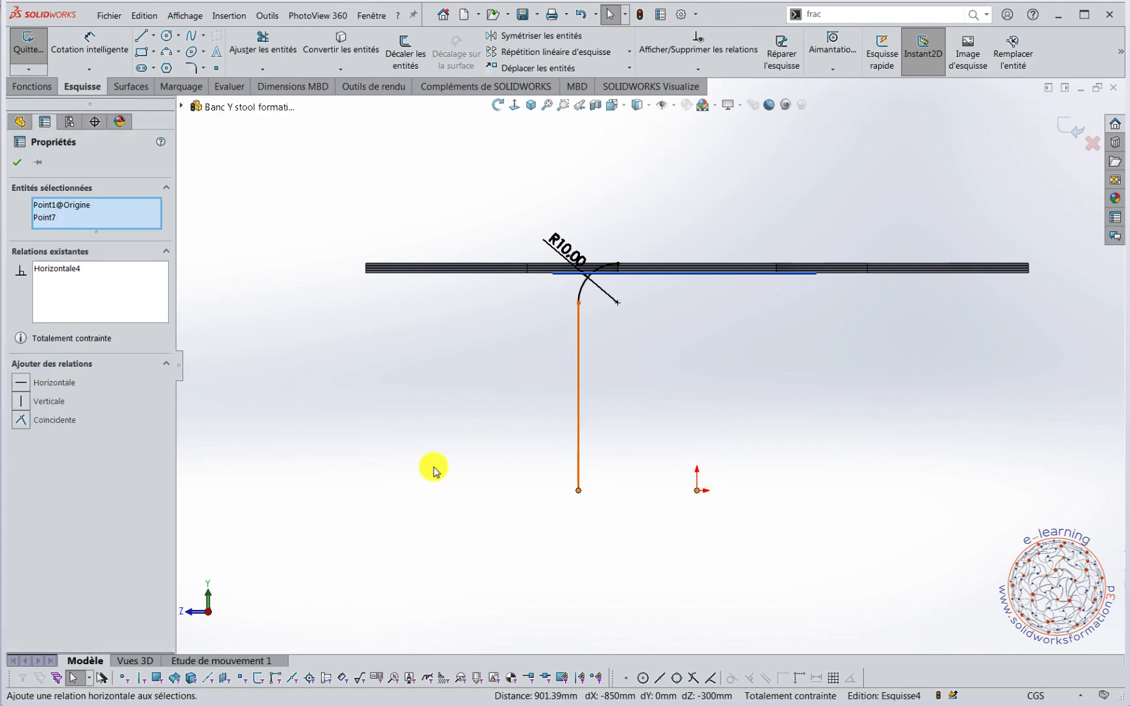
{"action": "left_click", "coordinate": [433, 468]}
Offset the chained arc and vertical line by 0.60 cm toward the inside of the curve, with dimensions added.
{"action": "scroll", "coordinate": [619, 306], "scroll_direction": "up", "scroll_amount": 1}
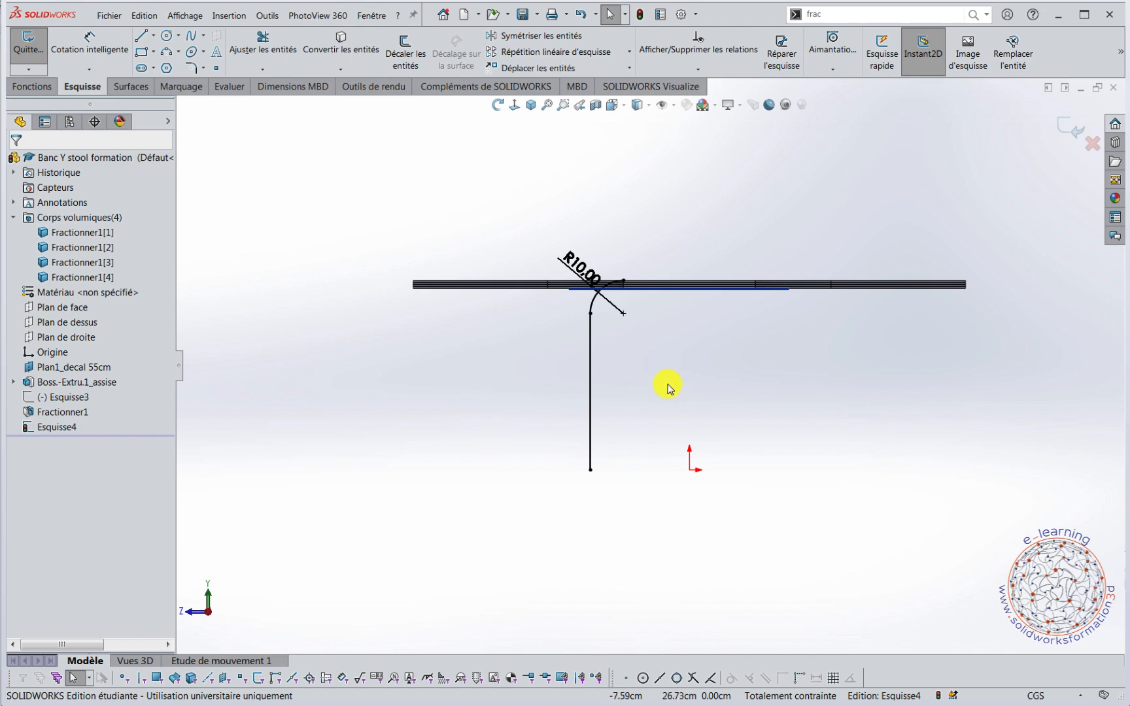
{"action": "scroll", "coordinate": [651, 360], "scroll_direction": "down", "scroll_amount": 8}
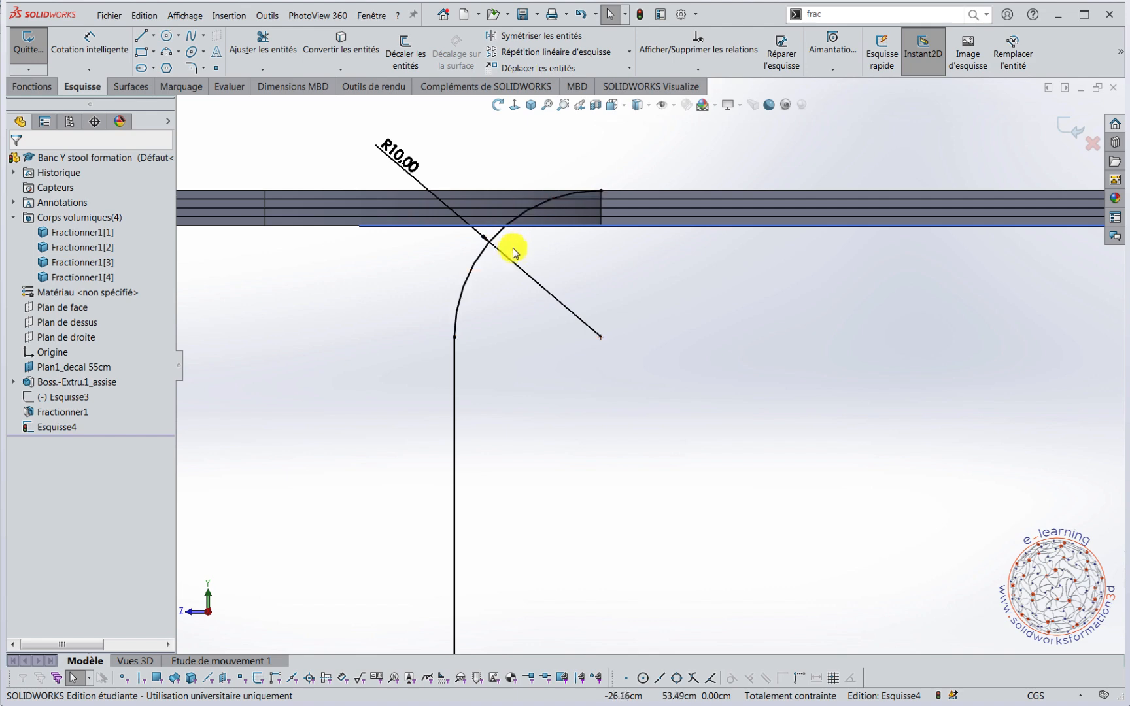
{"action": "left_click", "coordinate": [412, 53]}
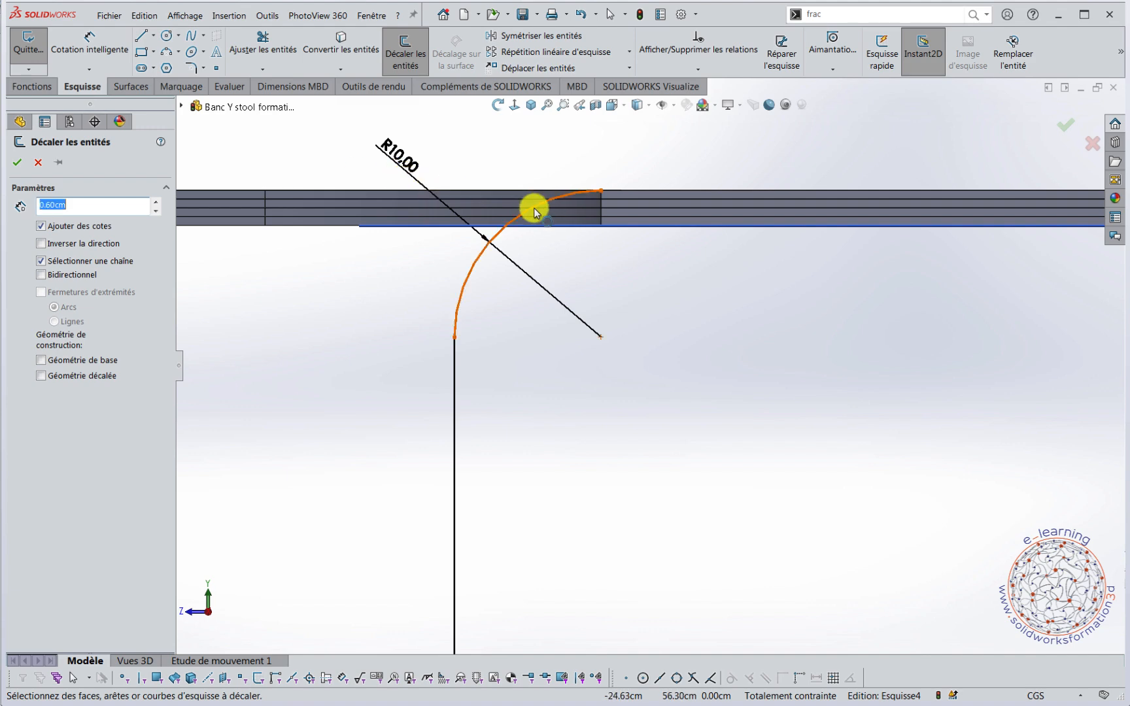
{"action": "scroll", "coordinate": [610, 196], "scroll_direction": "down", "scroll_amount": 6}
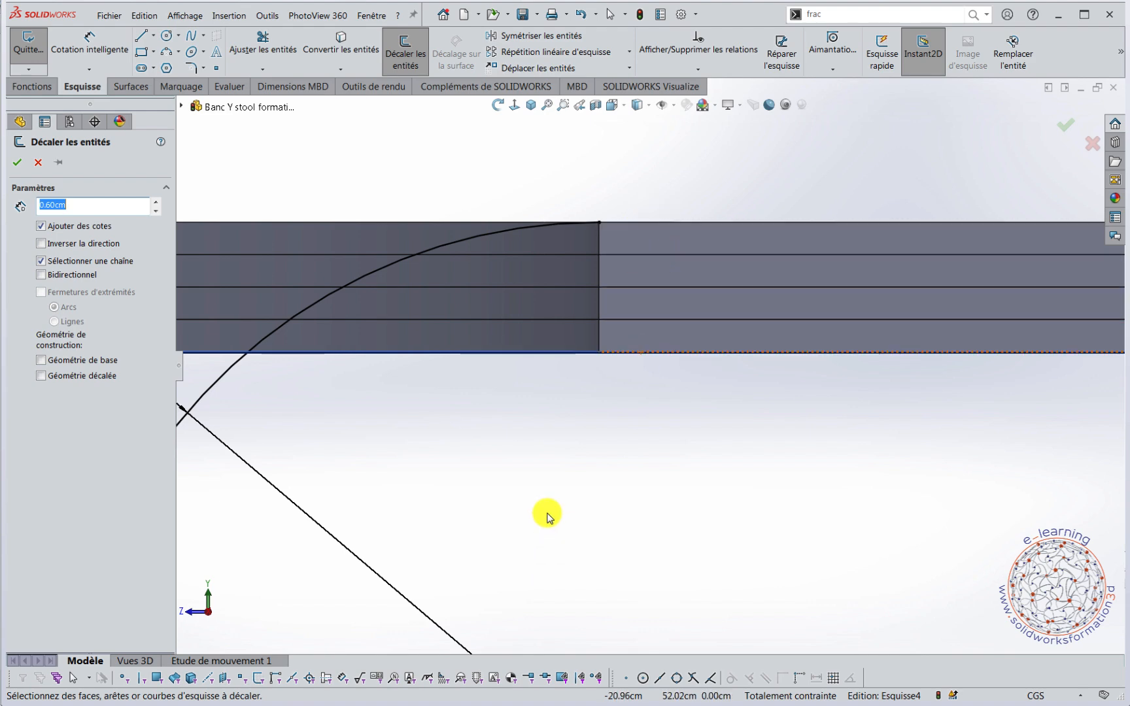
{"action": "scroll", "coordinate": [547, 516], "scroll_direction": "up", "scroll_amount": 5}
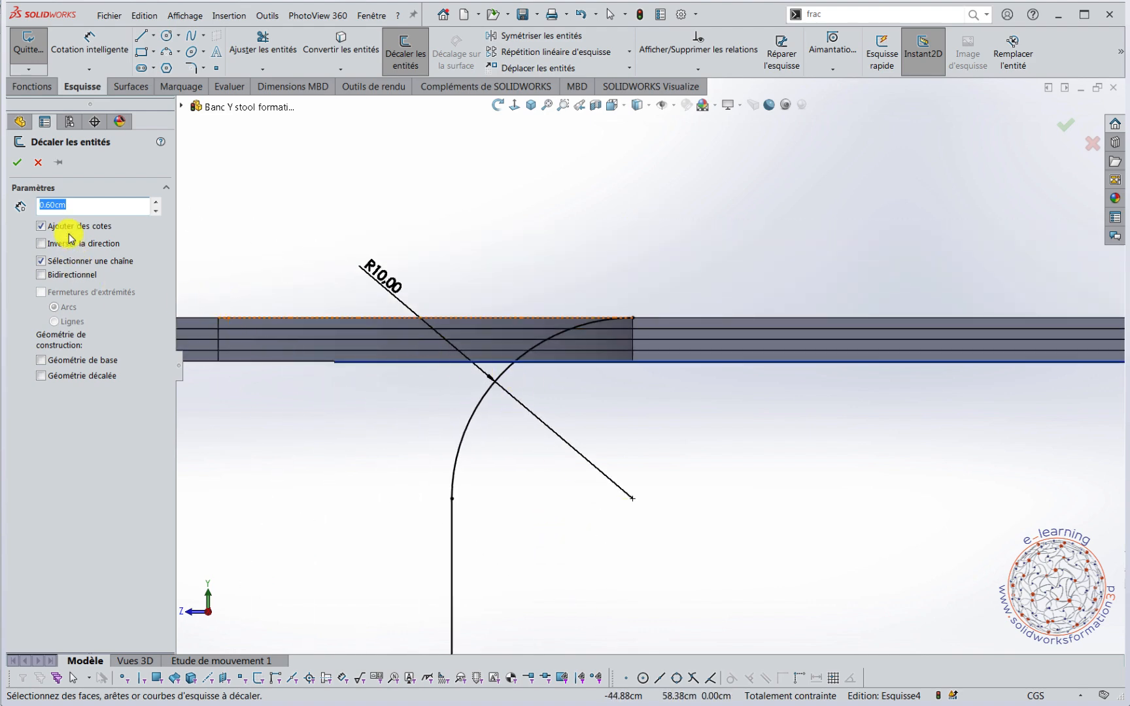
{"action": "left_click", "coordinate": [466, 454]}
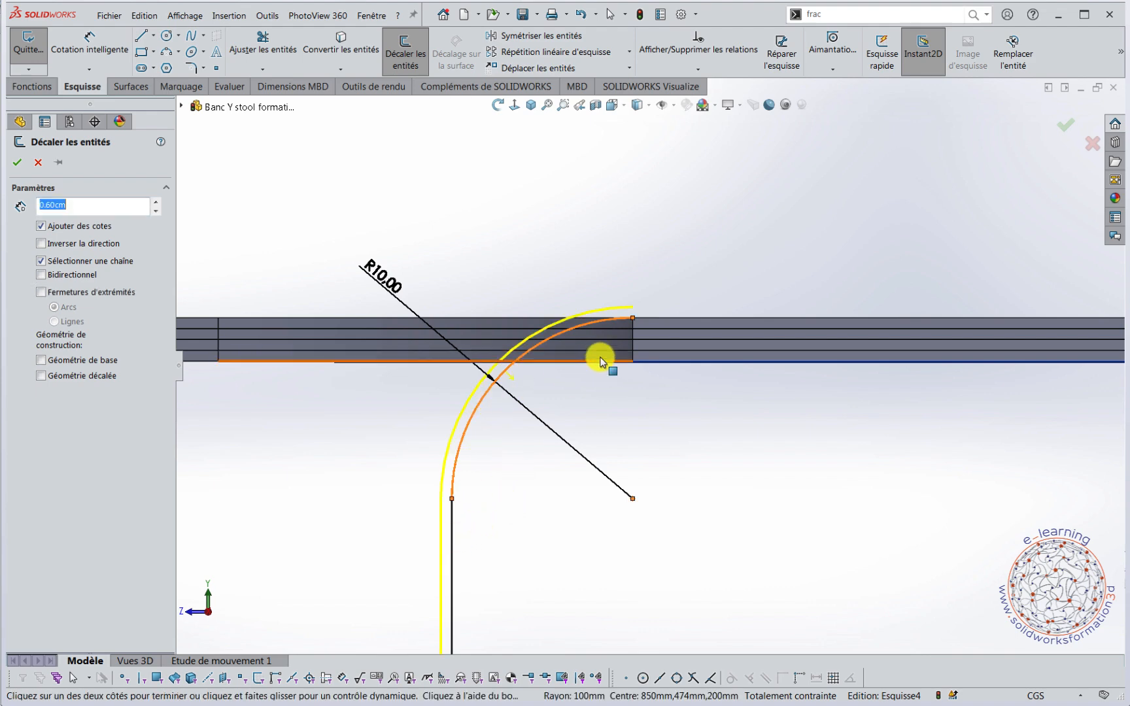
{"action": "left_click", "coordinate": [42, 245]}
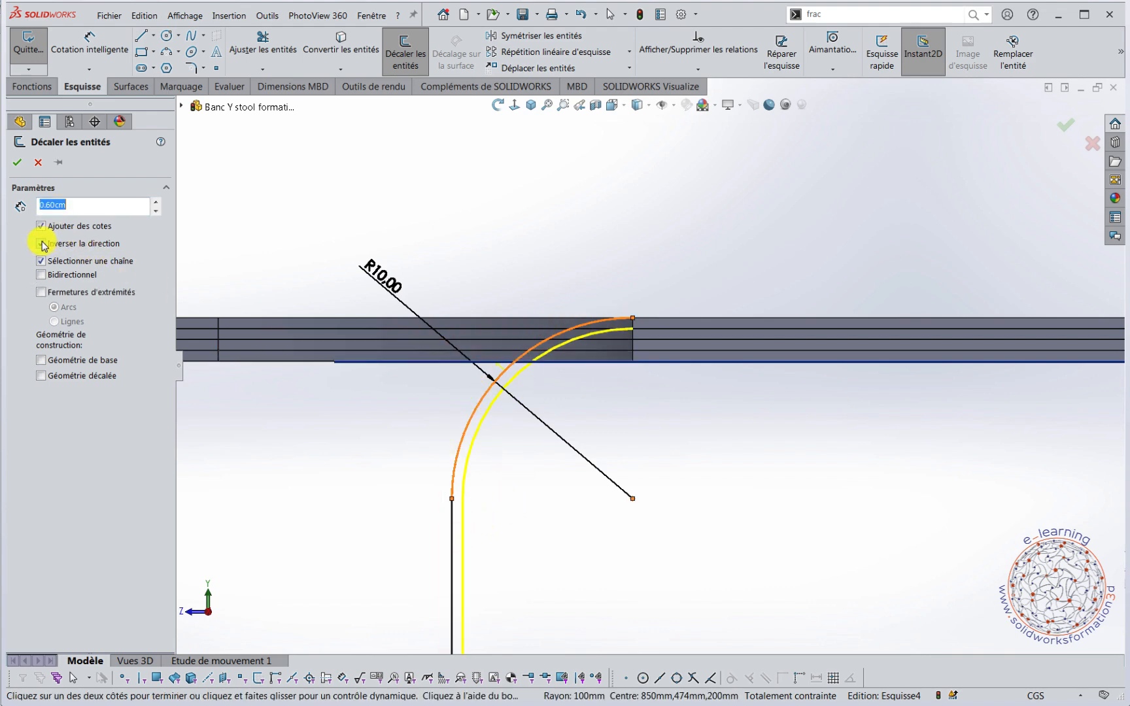
{"action": "left_click", "coordinate": [16, 164]}
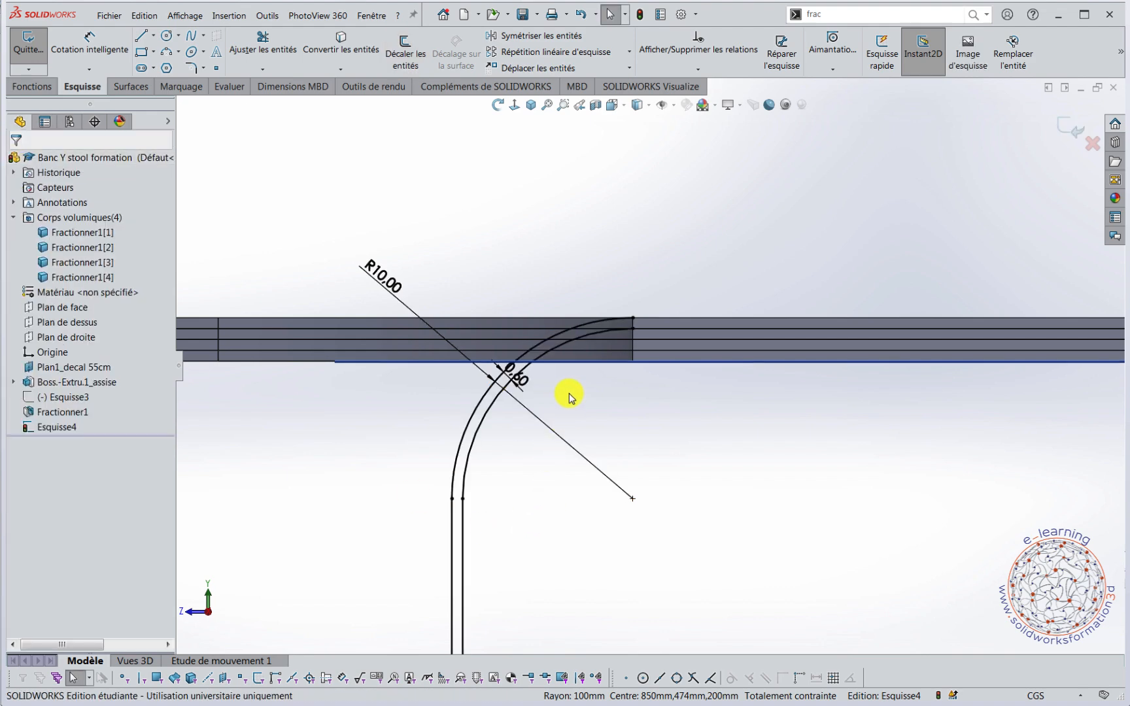
Close the upper end of the leg profile with a 0.60 cm vertical line joining the two arc ends.
{"action": "scroll", "coordinate": [597, 353], "scroll_direction": "down", "scroll_amount": 3}
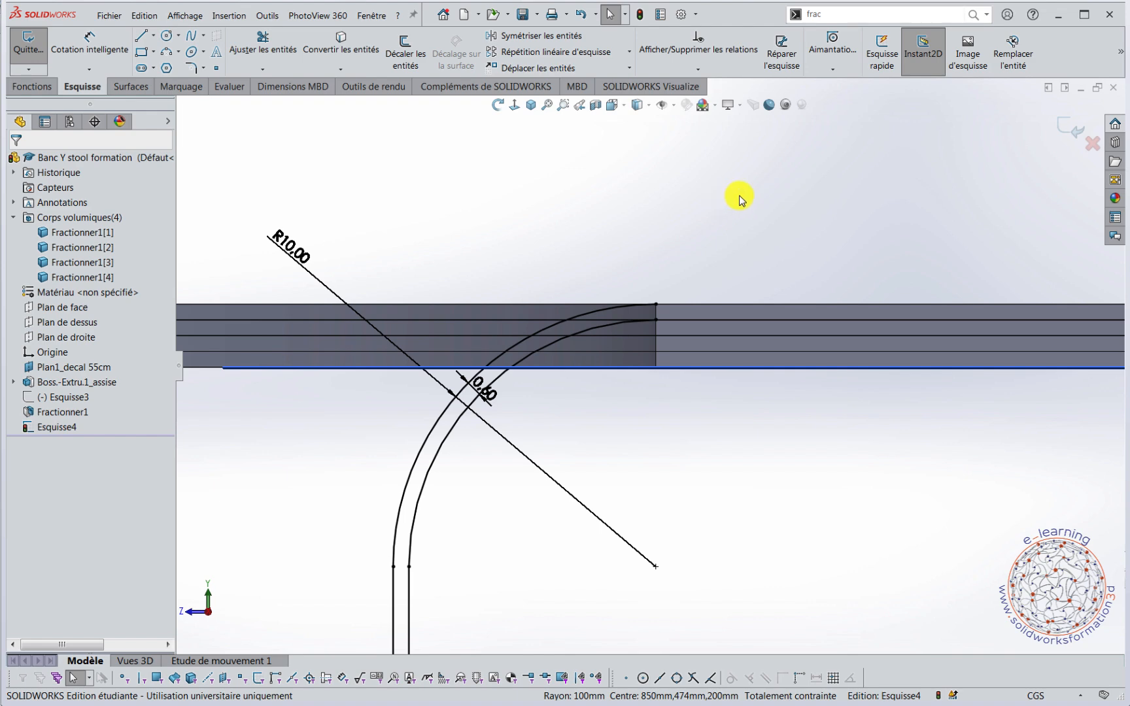
{"action": "right_click_drag", "start_coordinate": [739, 199], "coordinate": [657, 208]}
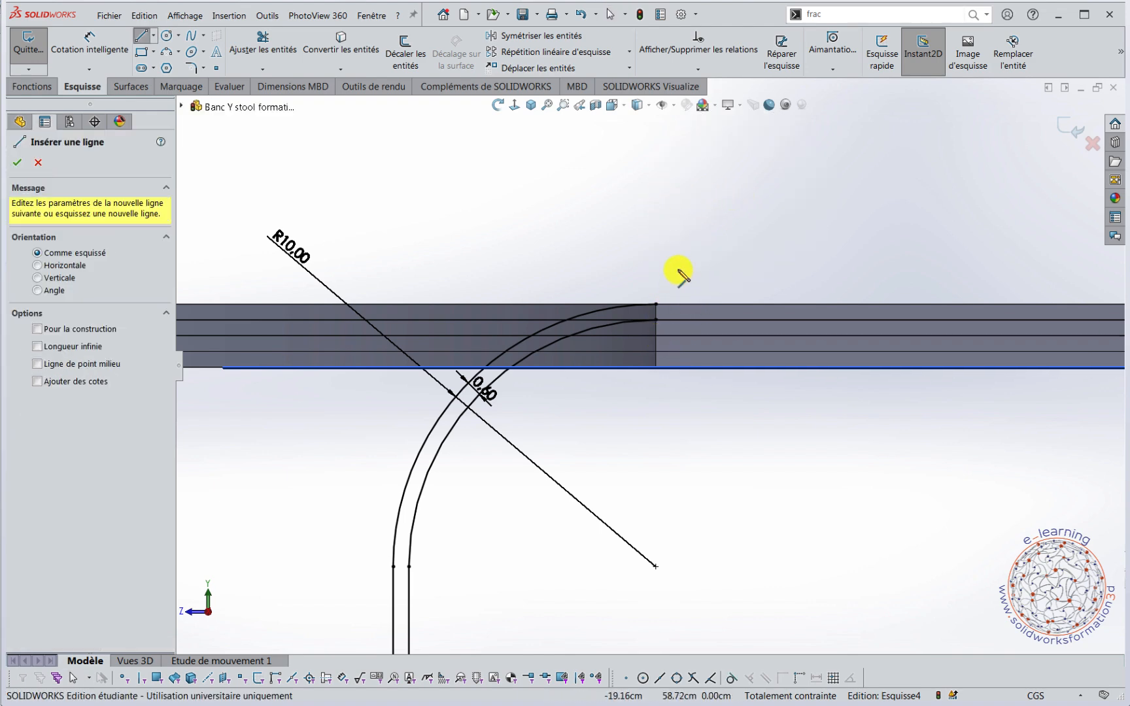
{"action": "key", "text": "g"}
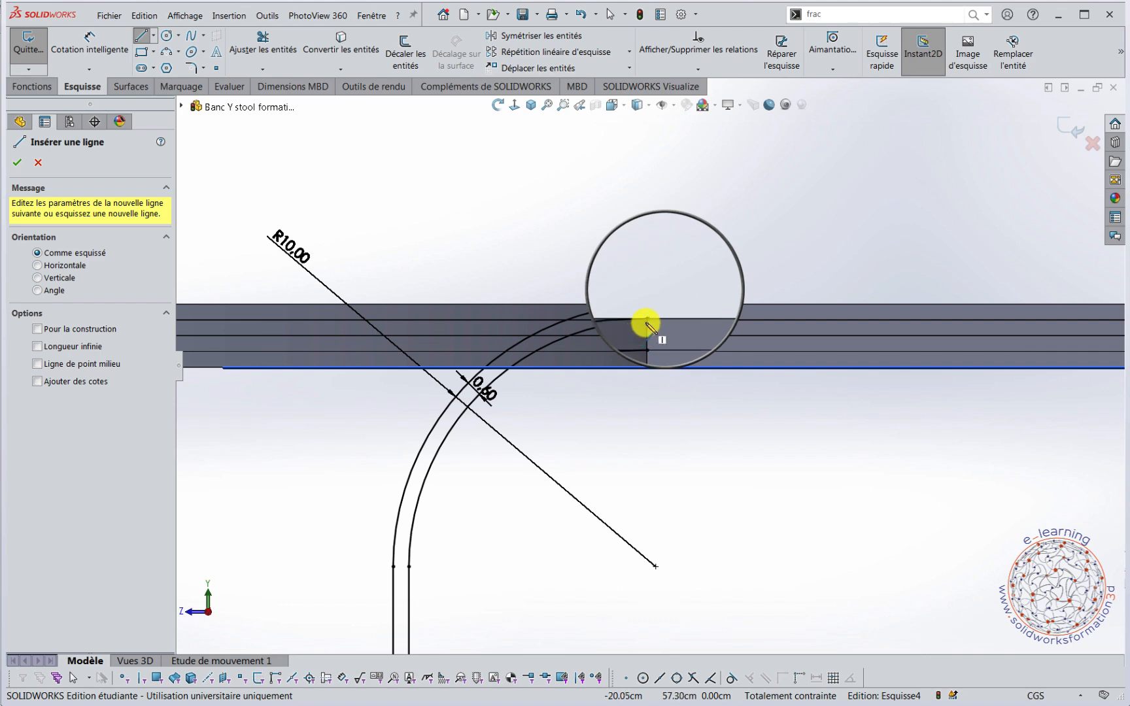
{"action": "left_click", "coordinate": [647, 320]}
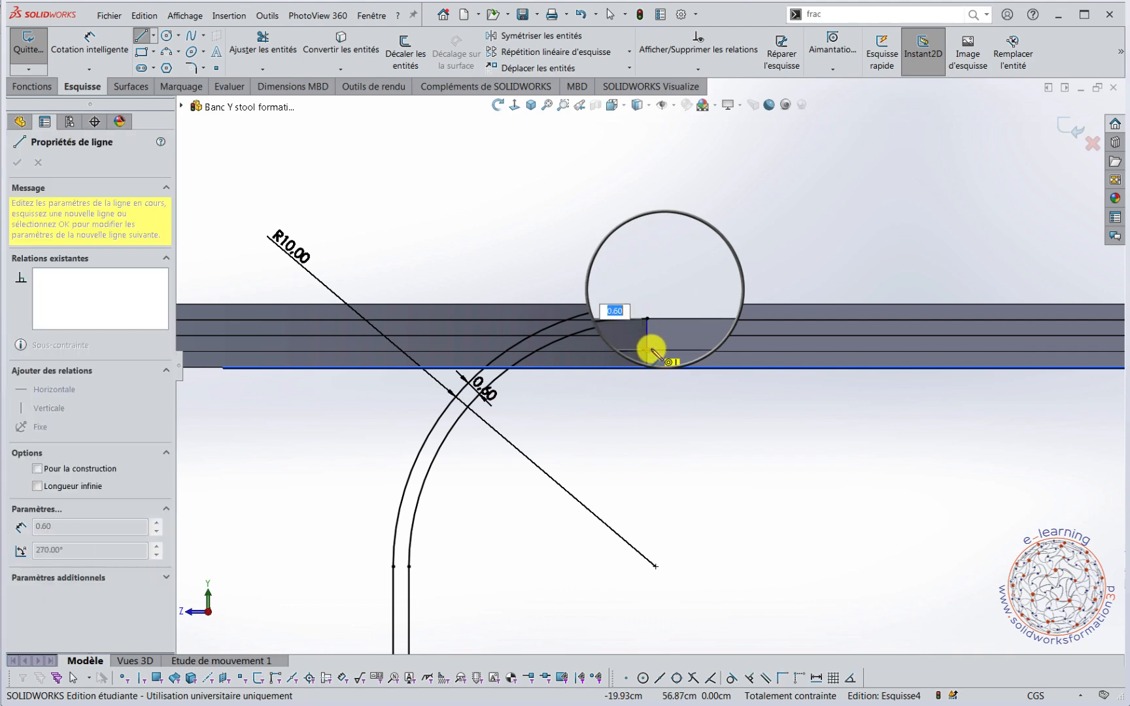
{"action": "left_click", "coordinate": [652, 355]}
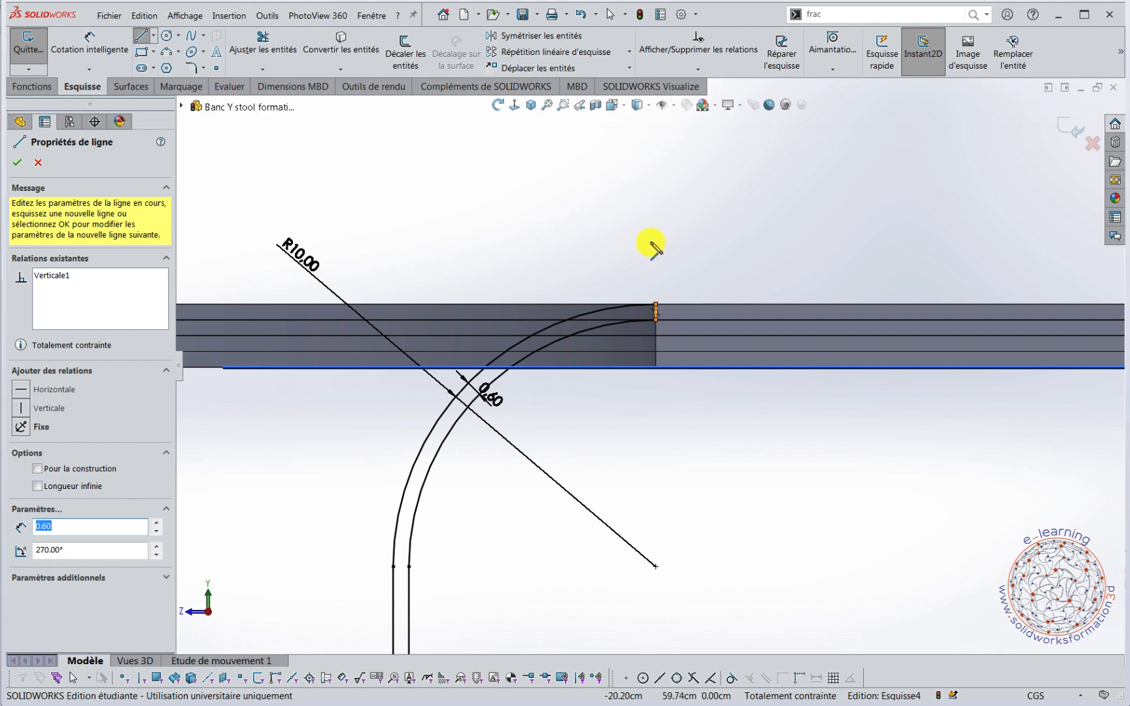
Close the foot of the leg profile with a 0.60 cm horizontal line joining the two vertical lines.
{"action": "key", "text": "f"}
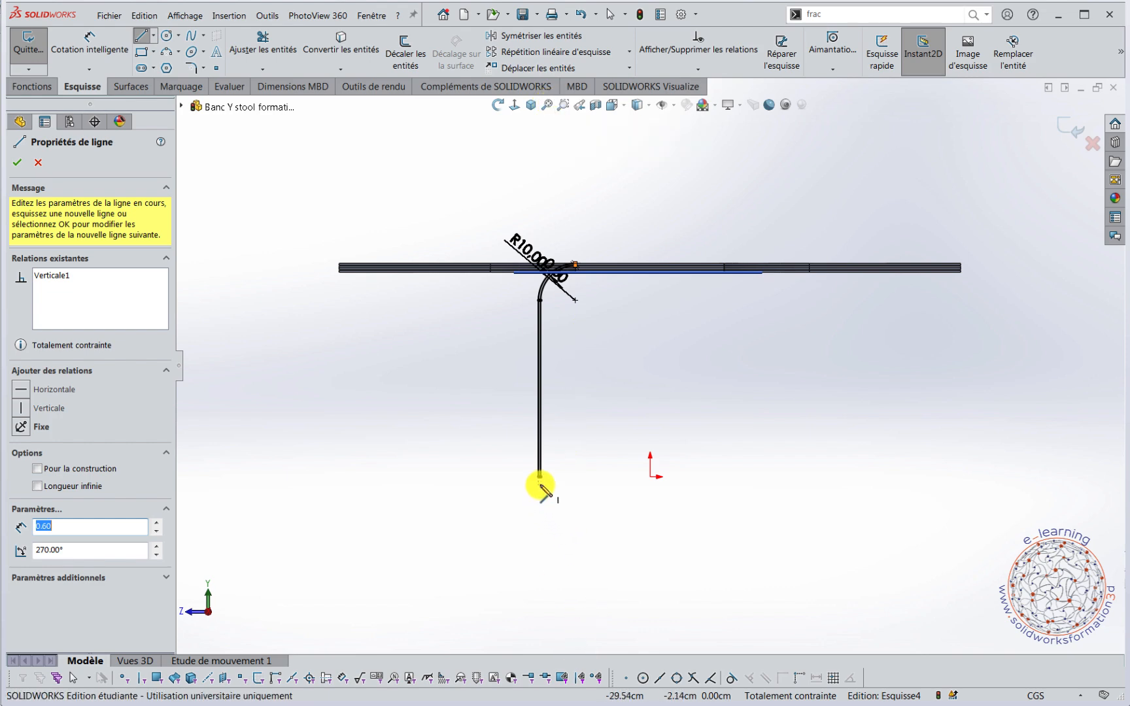
{"action": "scroll", "coordinate": [540, 479], "scroll_direction": "down", "scroll_amount": 10}
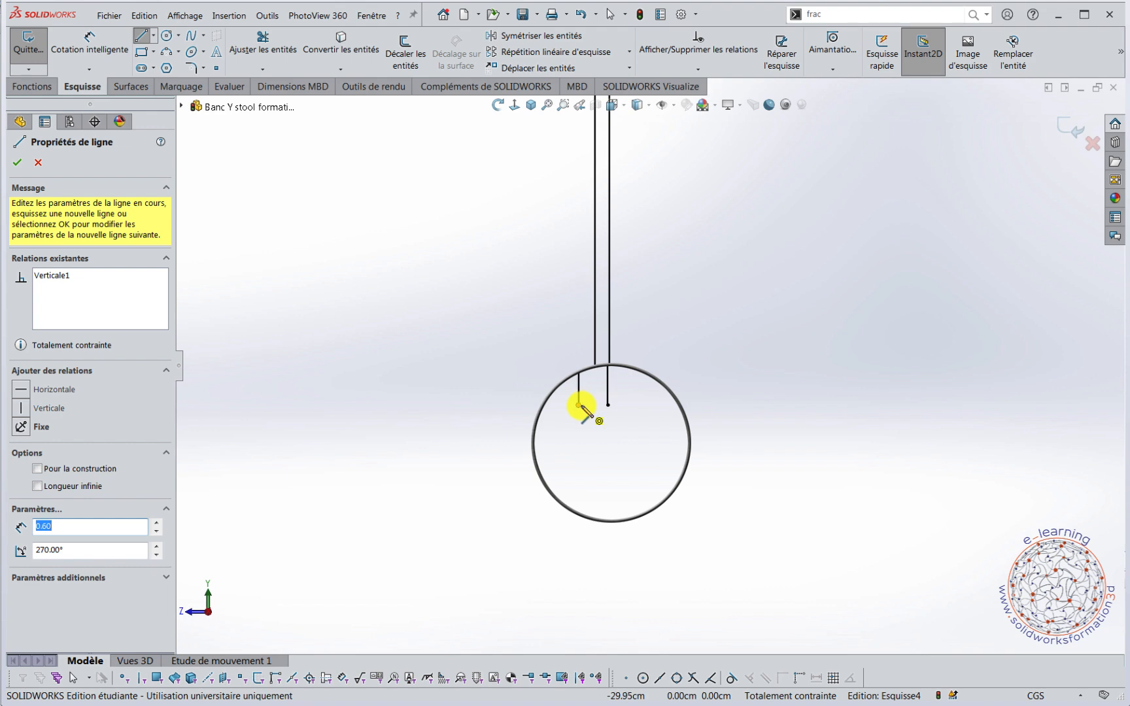
{"action": "left_click", "coordinate": [579, 406]}
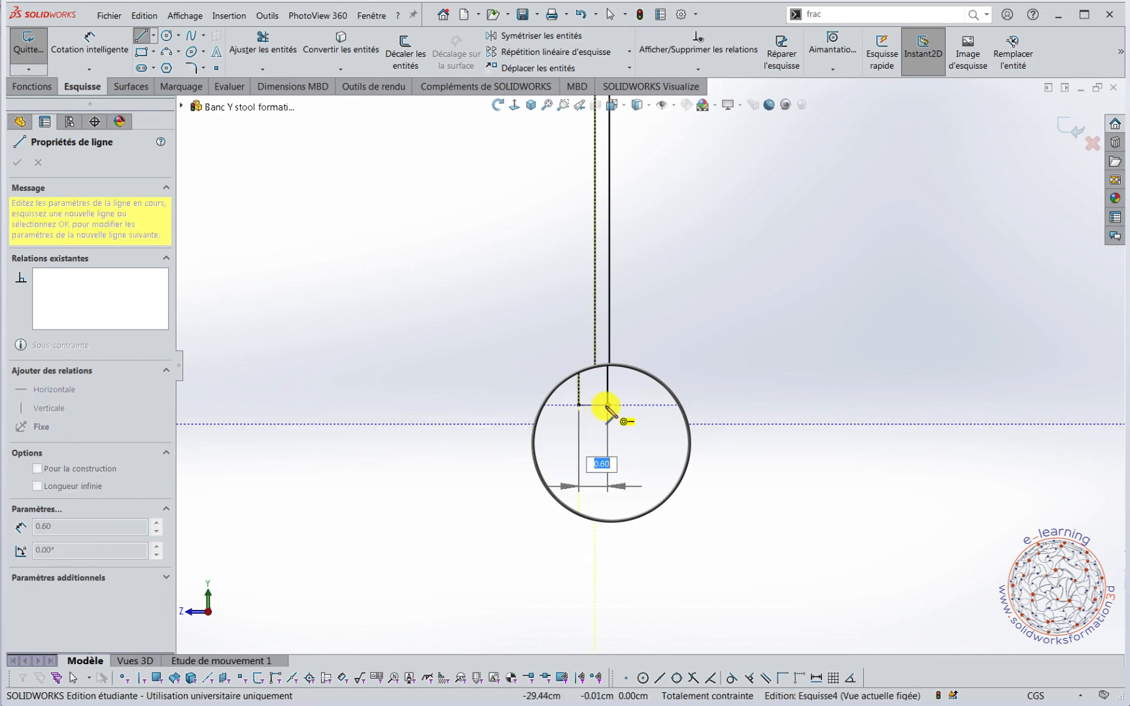
{"action": "left_click", "coordinate": [607, 408]}
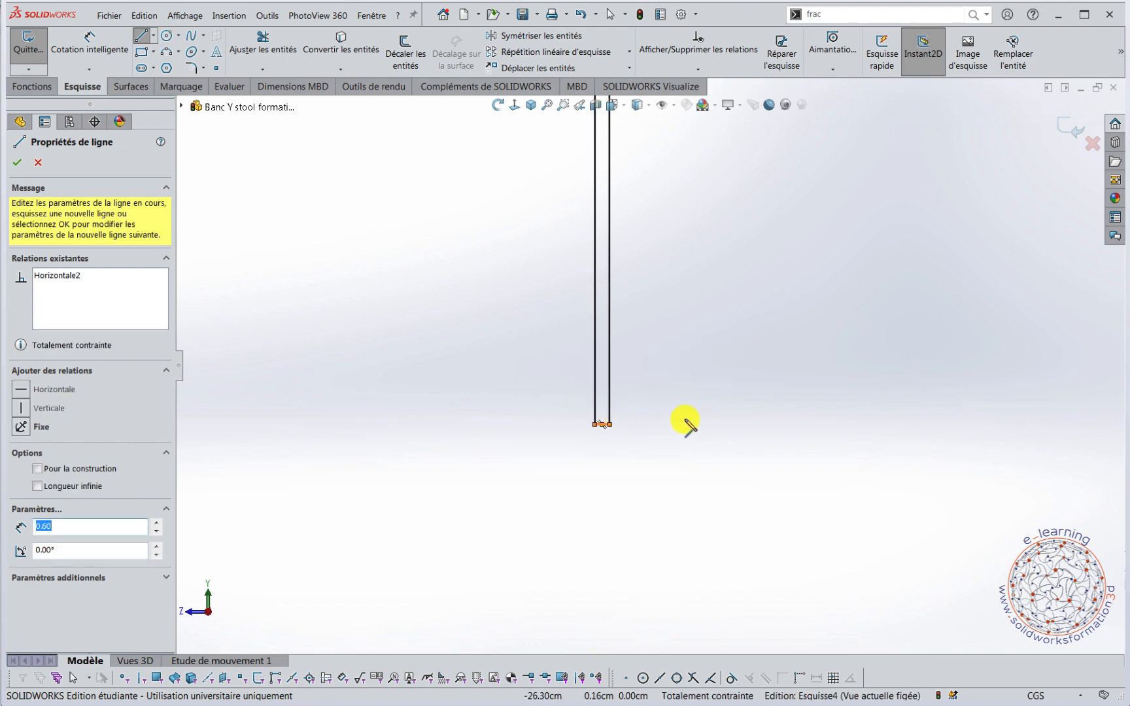
{"action": "scroll", "coordinate": [782, 356], "scroll_direction": "up", "scroll_amount": 12}
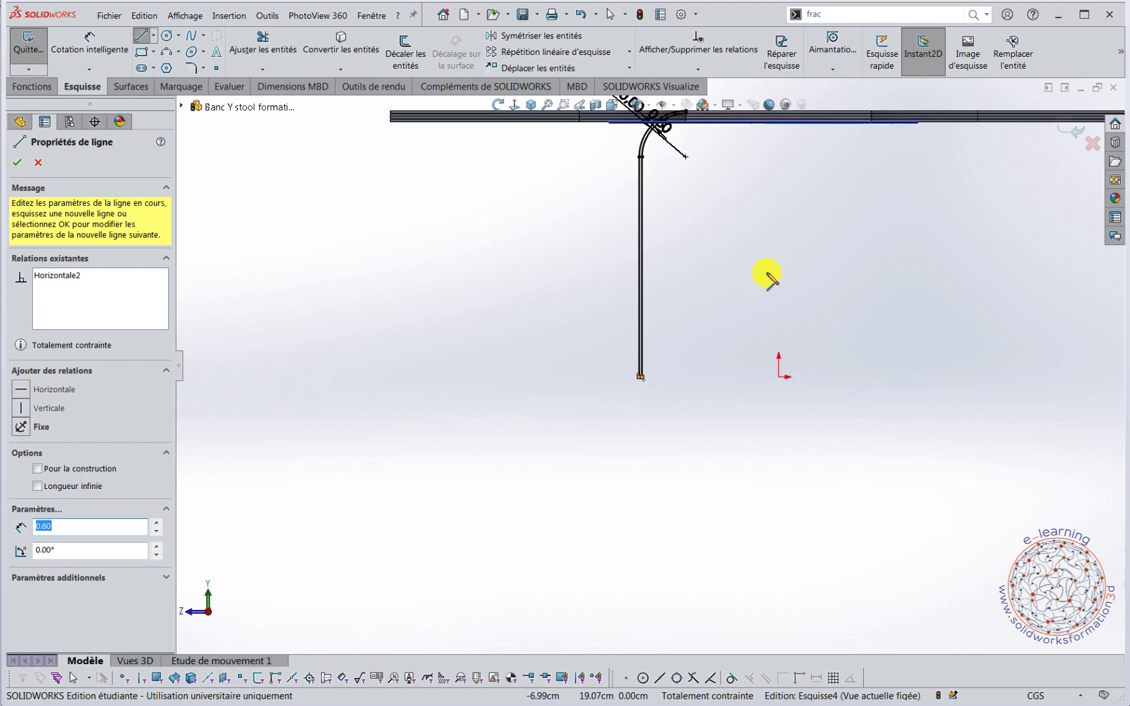
{"action": "key", "text": "Escape"}
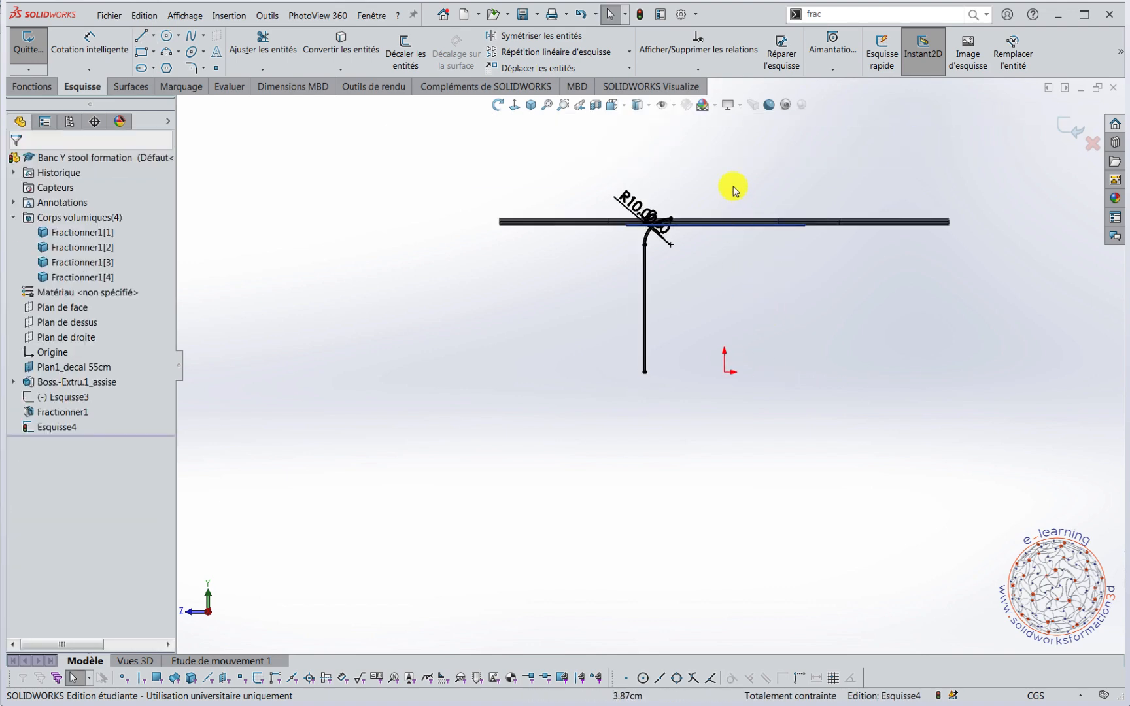
{"action": "scroll", "coordinate": [698, 252], "scroll_direction": "down", "scroll_amount": 3}
{"action": "middle_click_drag", "start_coordinate": [701, 295], "coordinate": [734, 305]}
{"action": "mouse_move", "coordinate": [767, 366]}
{"action": "middle_mouse_down"}
{"action": "mouse_move", "coordinate": [797, 335]}
{"action": "mouse_move", "coordinate": [777, 368]}
{"action": "mouse_move", "coordinate": [754, 338]}
{"action": "mouse_move", "coordinate": [793, 353]}
{"action": "middle_mouse_up"}
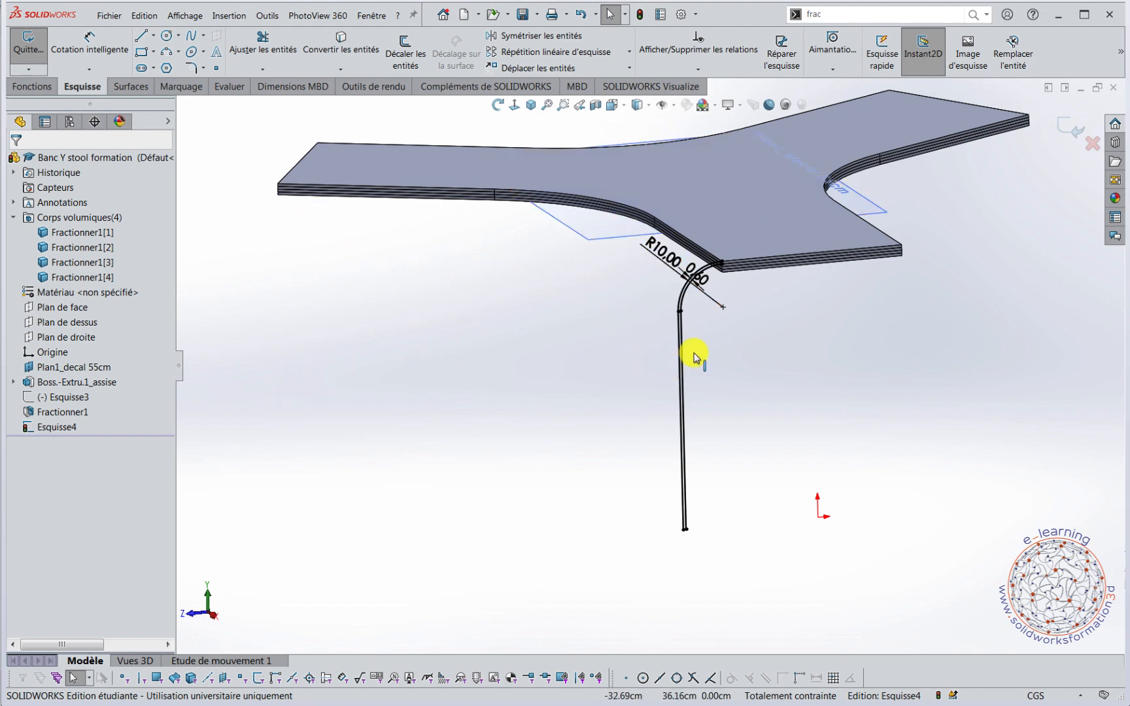
{"action": "left_click", "coordinate": [31, 86]}
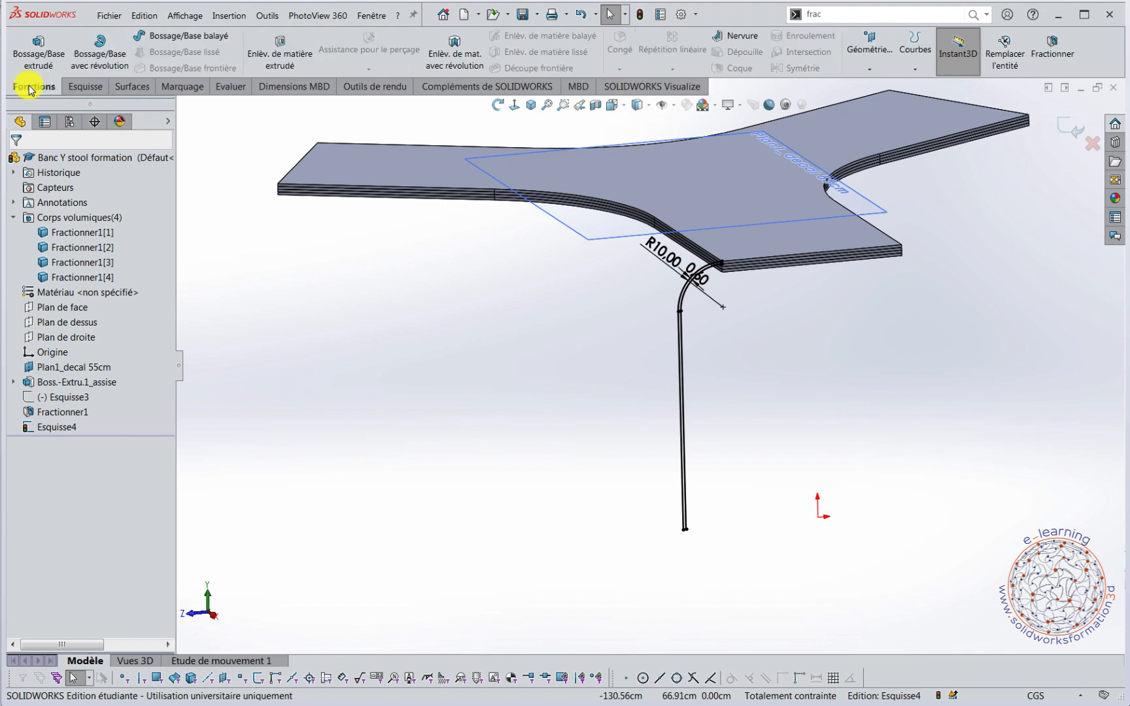
{"action": "left_click", "coordinate": [183, 35]}
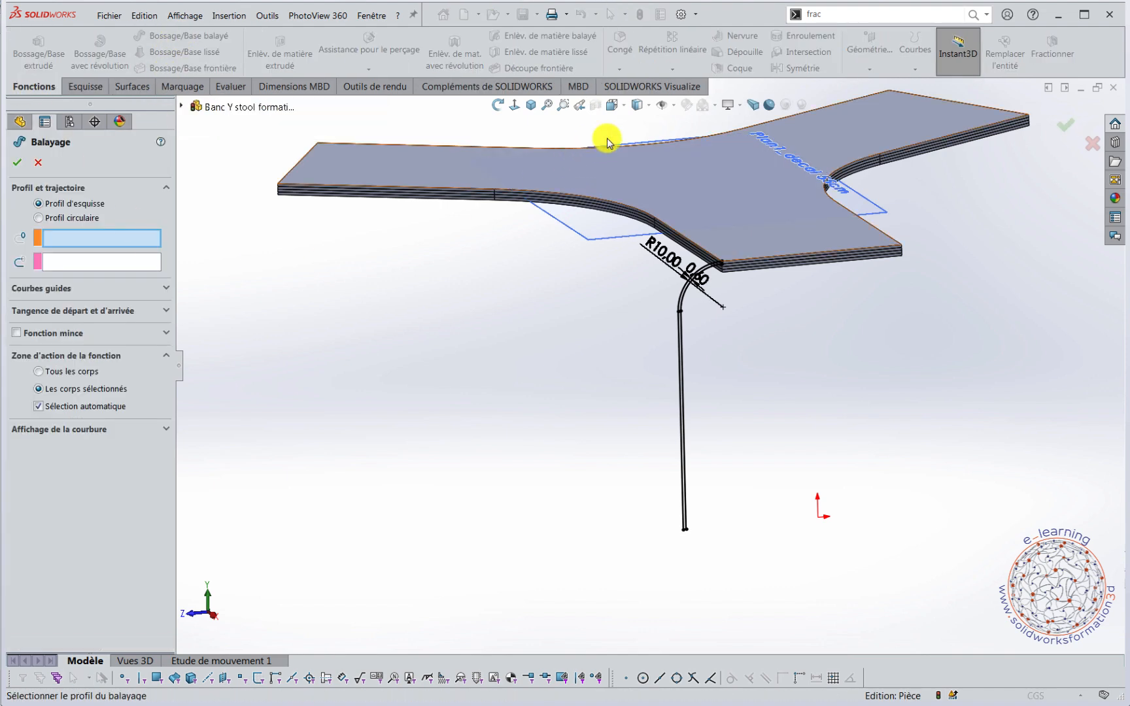
{"action": "left_click", "coordinate": [688, 241]}
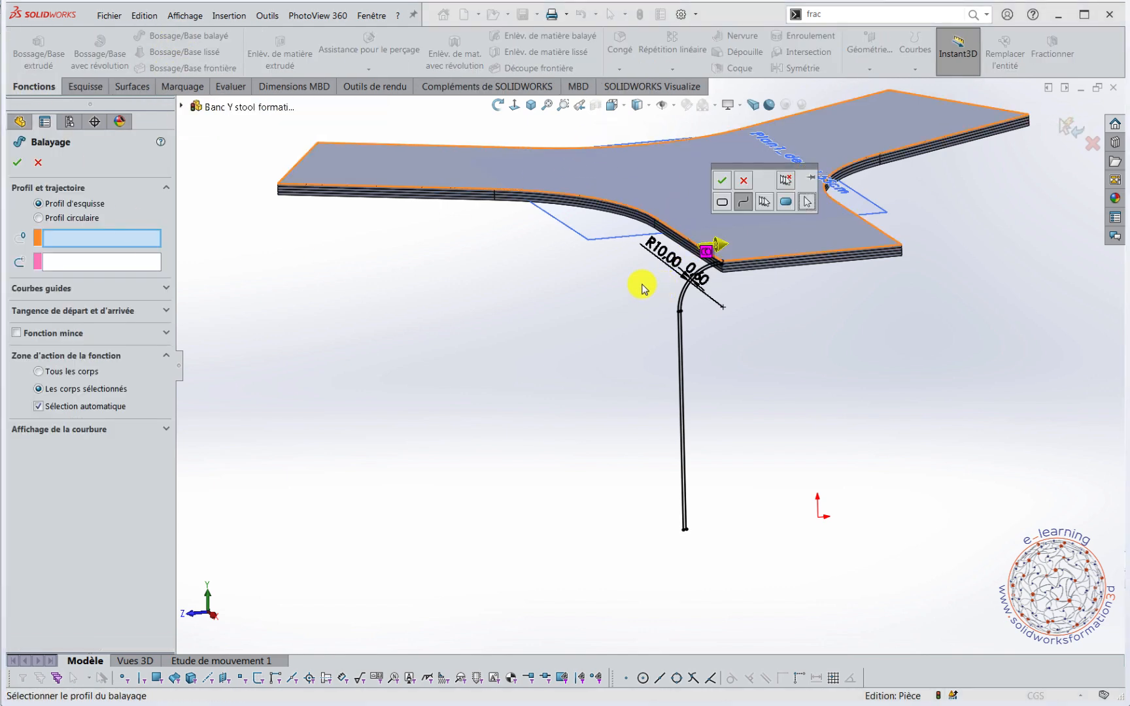
{"action": "left_click", "coordinate": [64, 236]}
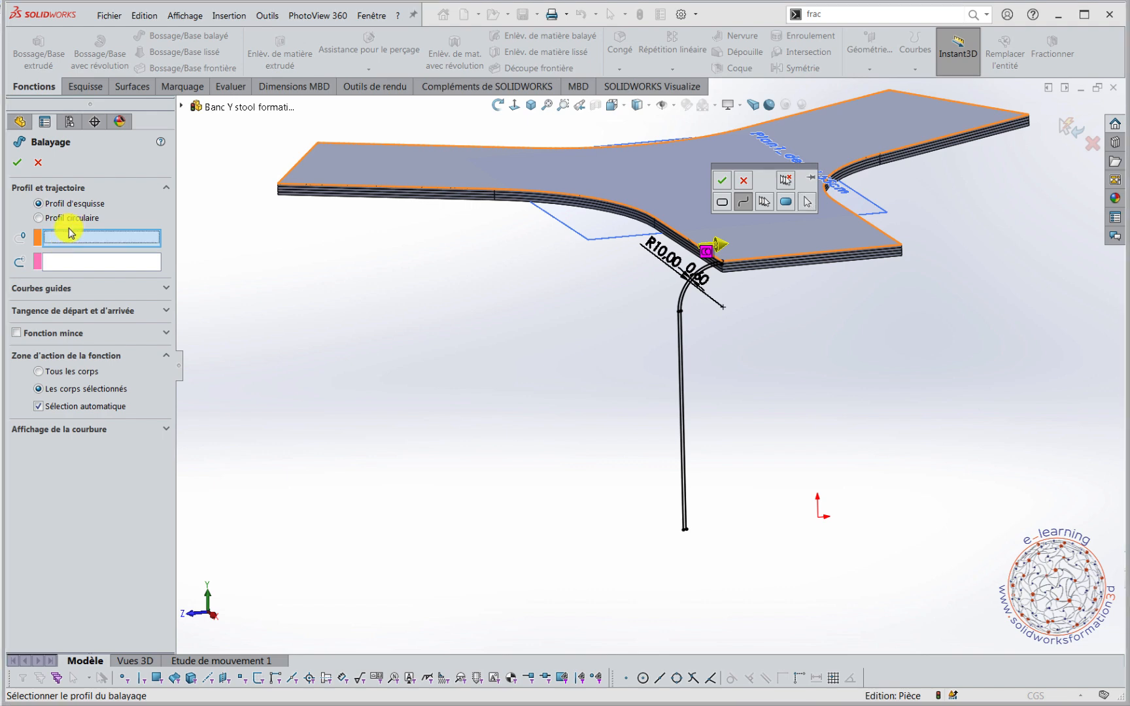
{"action": "left_click", "coordinate": [743, 183]}
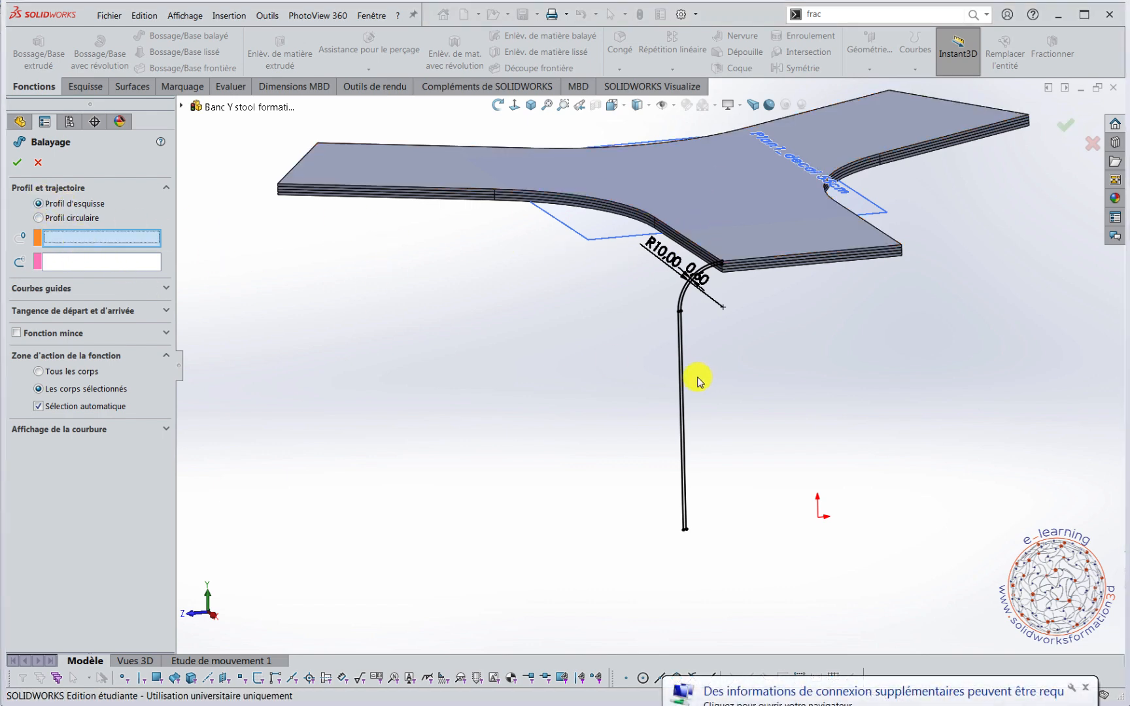
{"action": "left_click", "coordinate": [684, 405]}
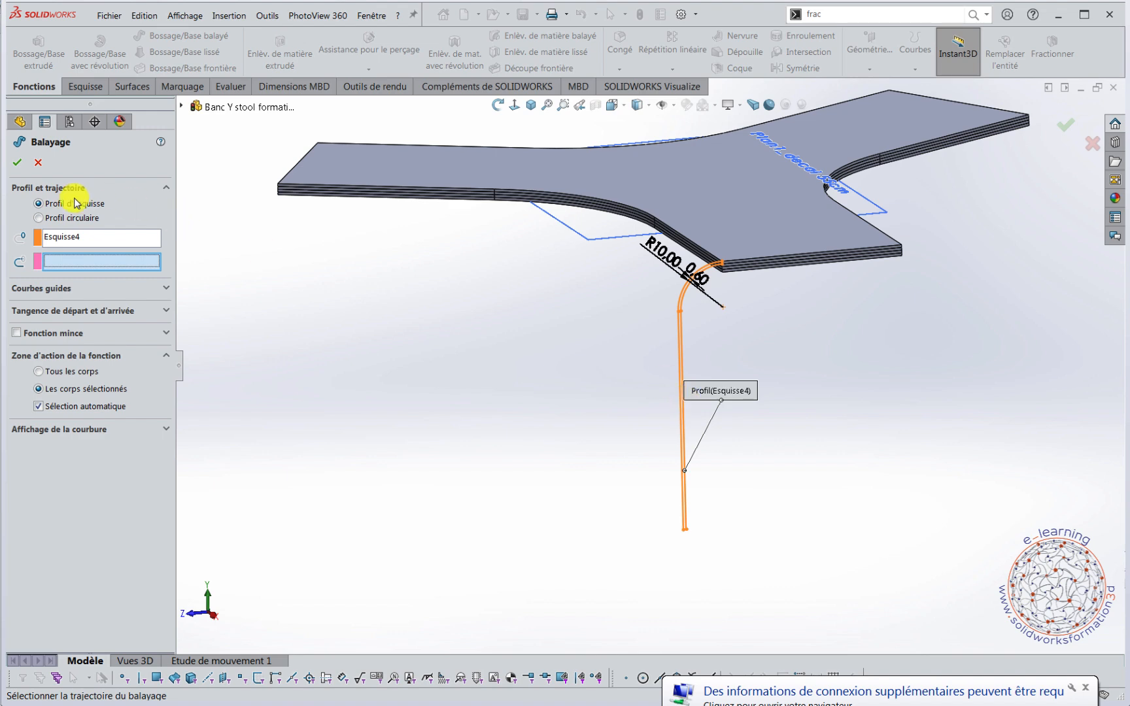
{"action": "left_click", "coordinate": [706, 253]}
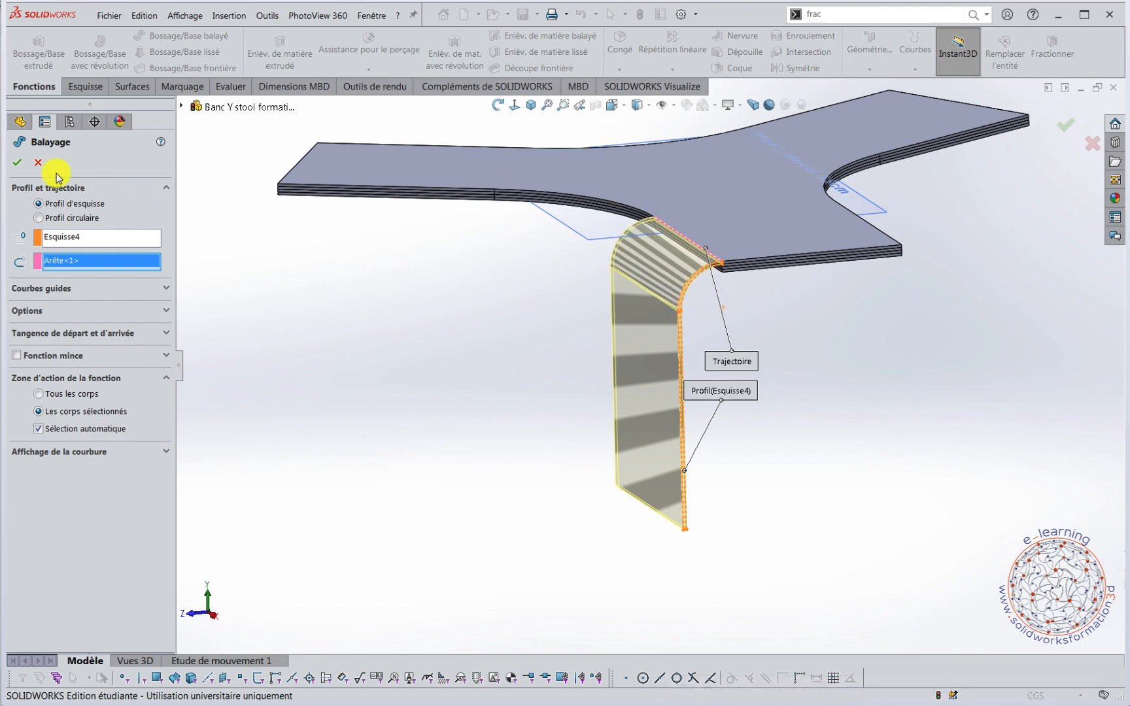
{"action": "left_click", "coordinate": [39, 163]}
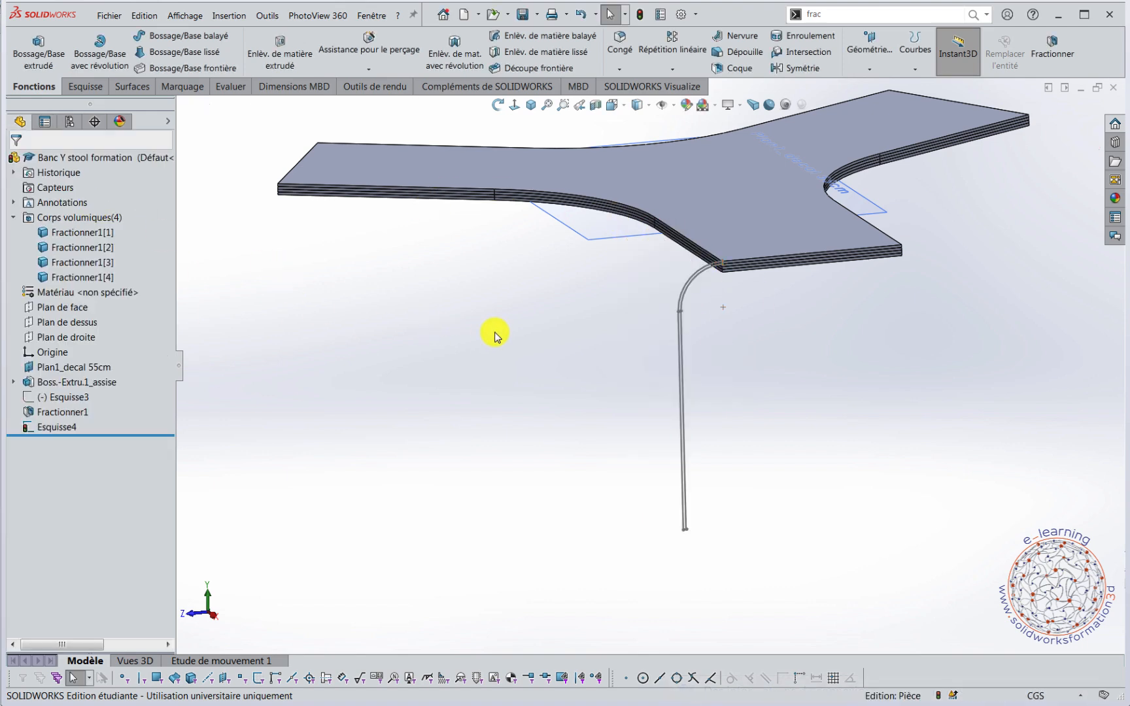
Roll the feature history back to just before the leg profile sketch Esquisse4.
{"action": "middle_click_drag", "start_coordinate": [495, 335], "coordinate": [518, 354]}
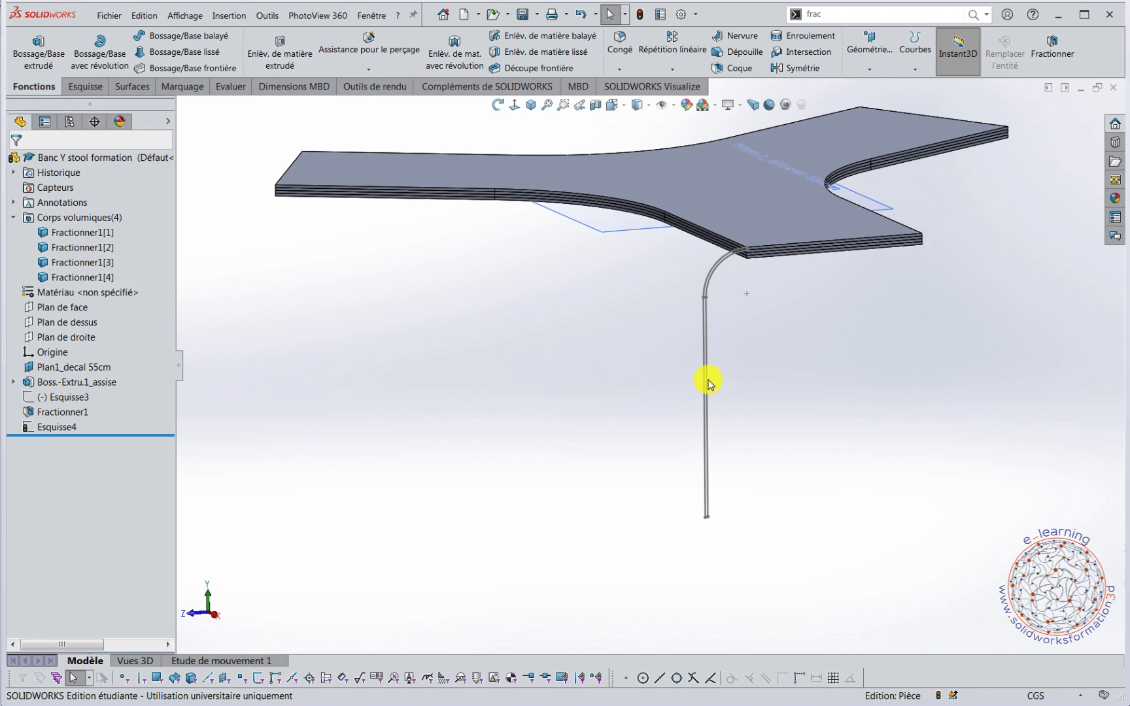
{"action": "mouse_move", "coordinate": [153, 435]}
{"action": "left_mouse_down"}
{"action": "mouse_move", "coordinate": [151, 418]}
{"action": "mouse_move", "coordinate": [150, 444]}
{"action": "mouse_move", "coordinate": [151, 423]}
{"action": "mouse_move", "coordinate": [209, 420]}
{"action": "left_mouse_up"}
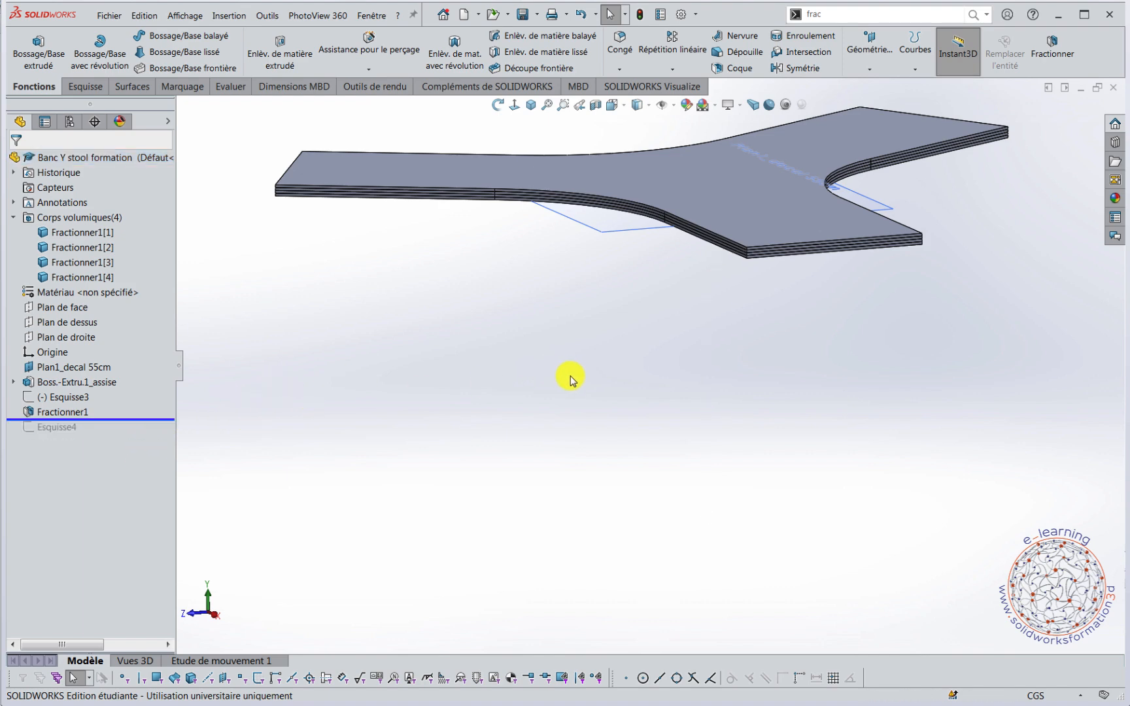
{"action": "middle_click_drag", "start_coordinate": [571, 379], "coordinate": [865, 212]}
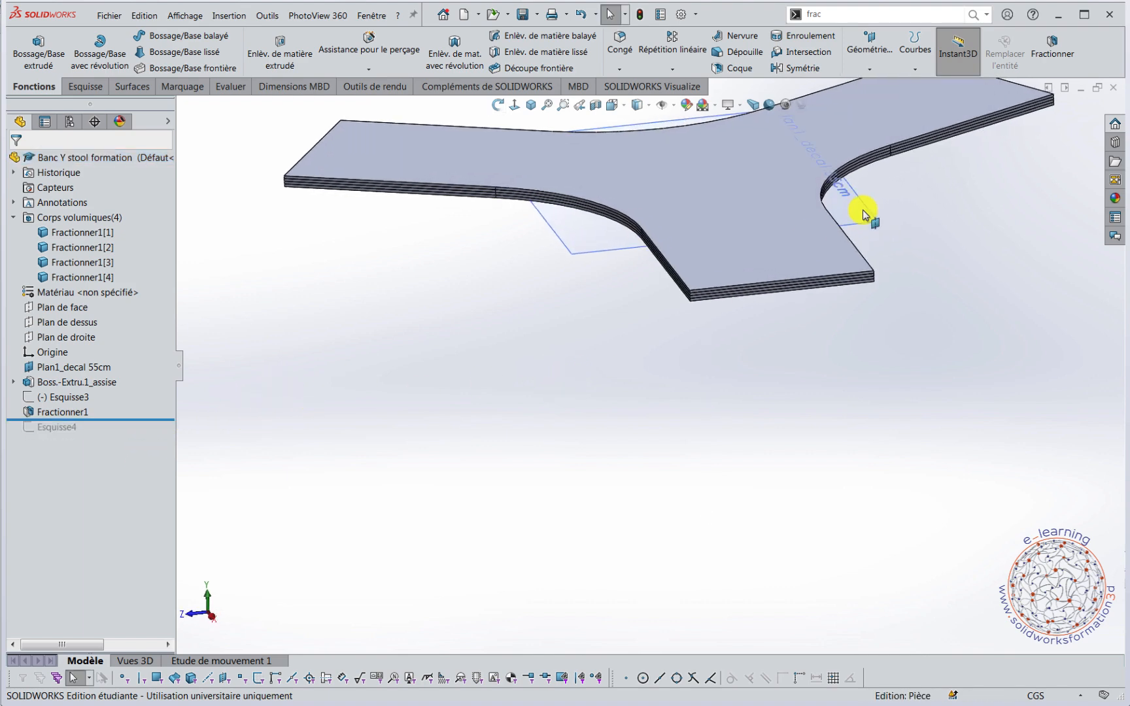
Create a composite curve from the straight, curved and straight upper edges along the side of the seat where the leg profile sits.
{"action": "left_click", "coordinate": [913, 70]}
{"action": "left_click", "coordinate": [935, 118]}
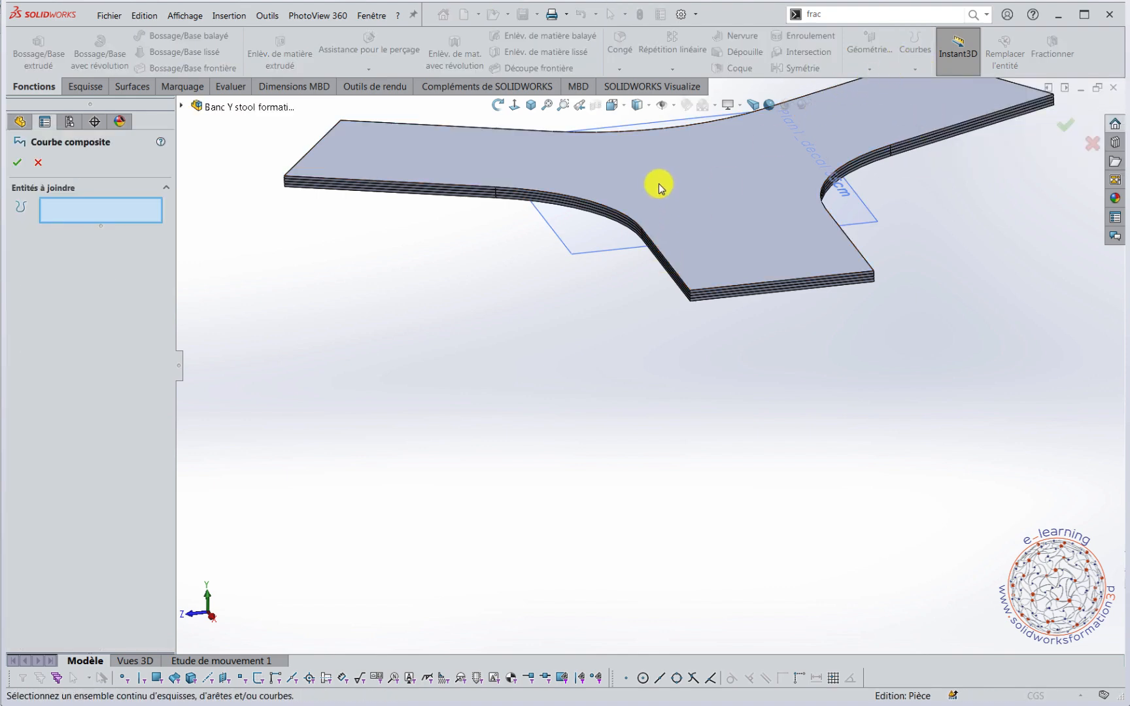
{"action": "scroll", "coordinate": [651, 196], "scroll_direction": "down", "scroll_amount": 3}
{"action": "scroll", "coordinate": [651, 333], "scroll_direction": "up", "scroll_amount": 2}
{"action": "scroll", "coordinate": [648, 326], "scroll_direction": "down", "scroll_amount": 5}
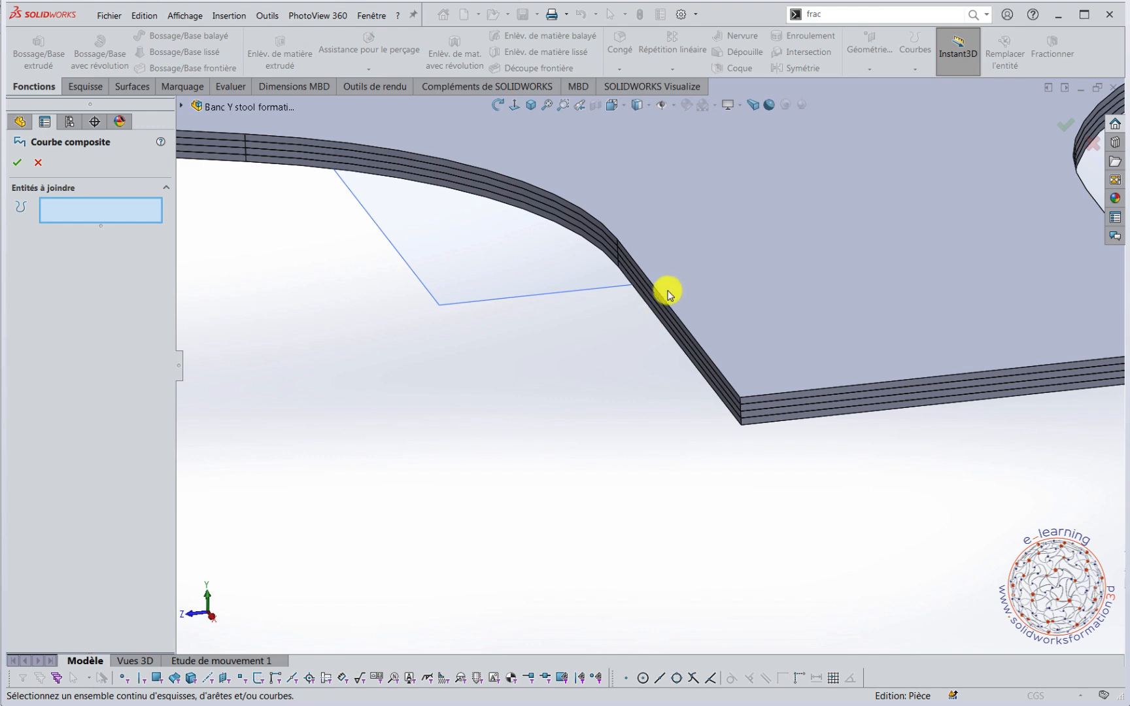
{"action": "left_click", "coordinate": [667, 304]}
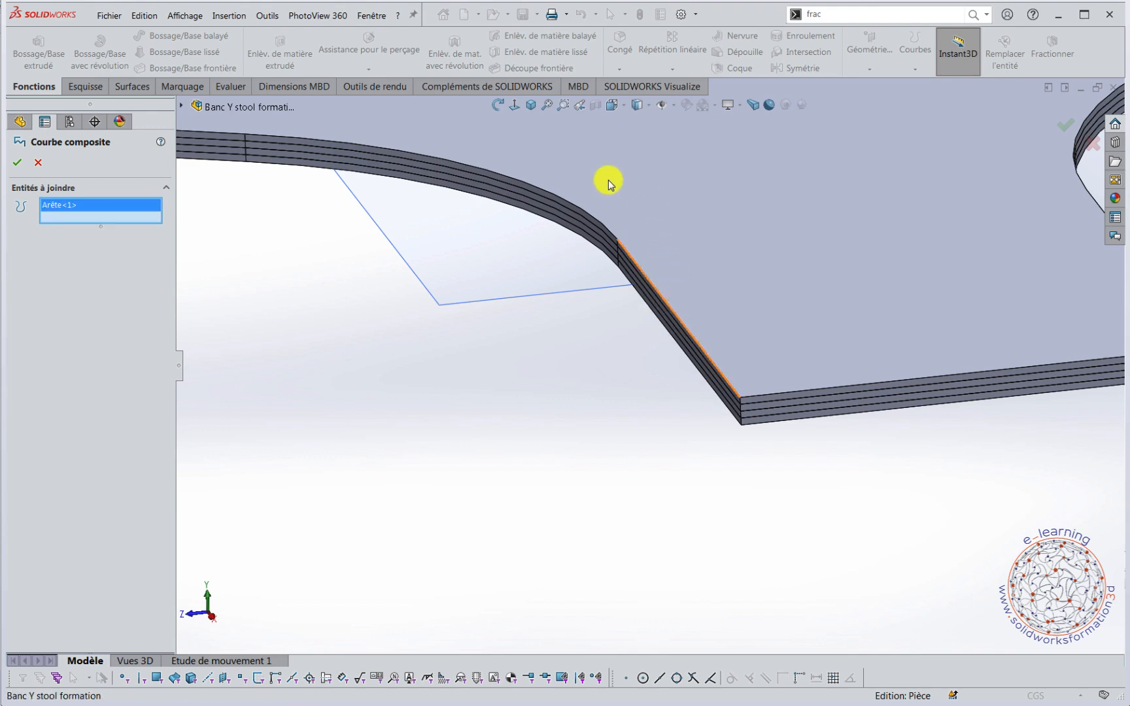
{"action": "left_click", "coordinate": [582, 215]}
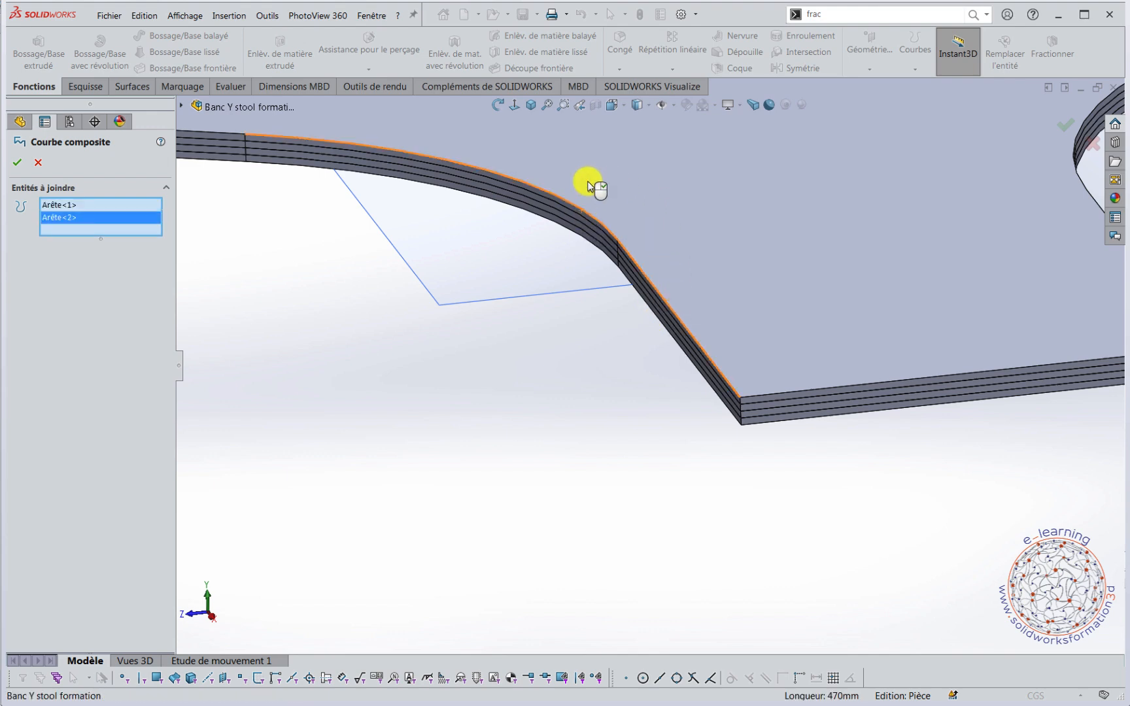
{"action": "left_click", "coordinate": [217, 136]}
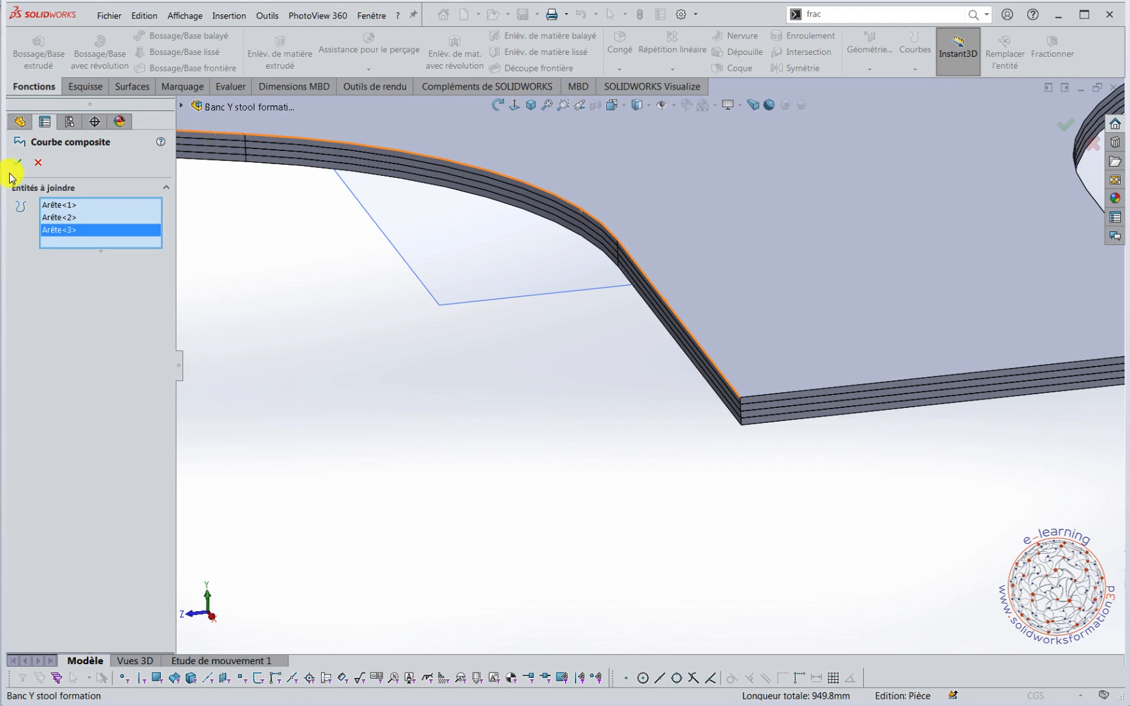
{"action": "left_click", "coordinate": [15, 163]}
{"action": "scroll", "coordinate": [378, 337], "scroll_direction": "up", "scroll_amount": 5}
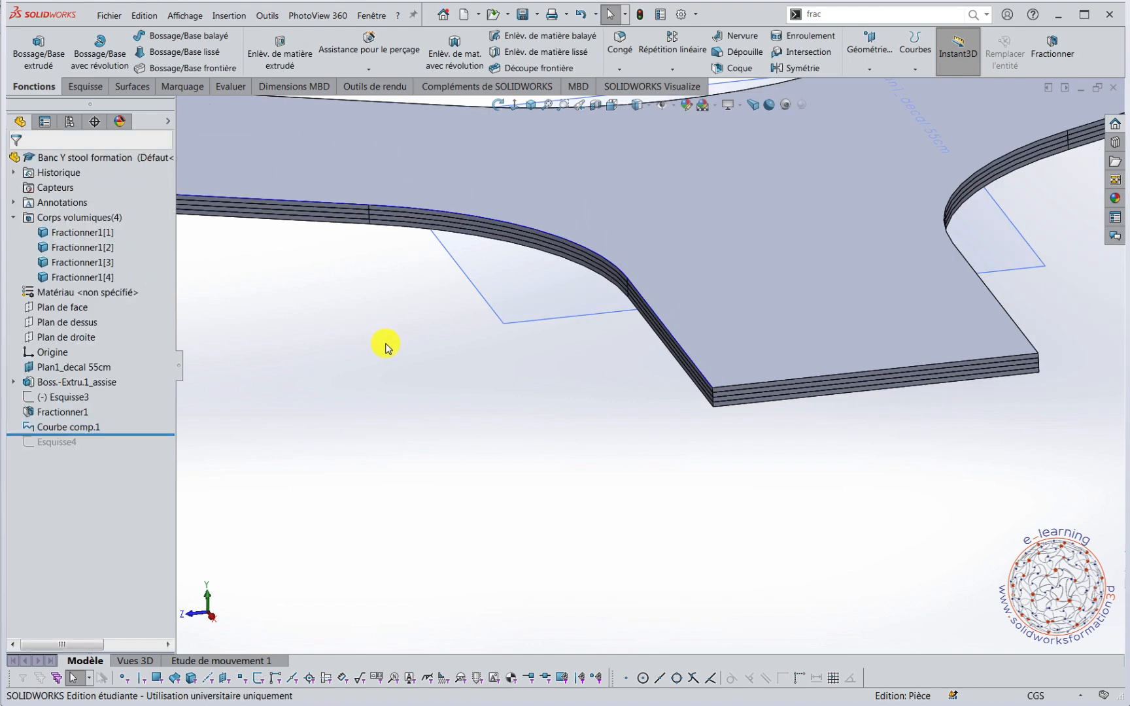
Roll the feature history forward to include the leg profile sketch Esquisse4 after the composite curve.
{"action": "scroll", "coordinate": [418, 351], "scroll_direction": "up", "scroll_amount": 3}
{"action": "mouse_move", "coordinate": [504, 424]}
{"action": "middle_mouse_down"}
{"action": "mouse_move", "coordinate": [474, 404]}
{"action": "mouse_move", "coordinate": [504, 429]}
{"action": "middle_mouse_up"}
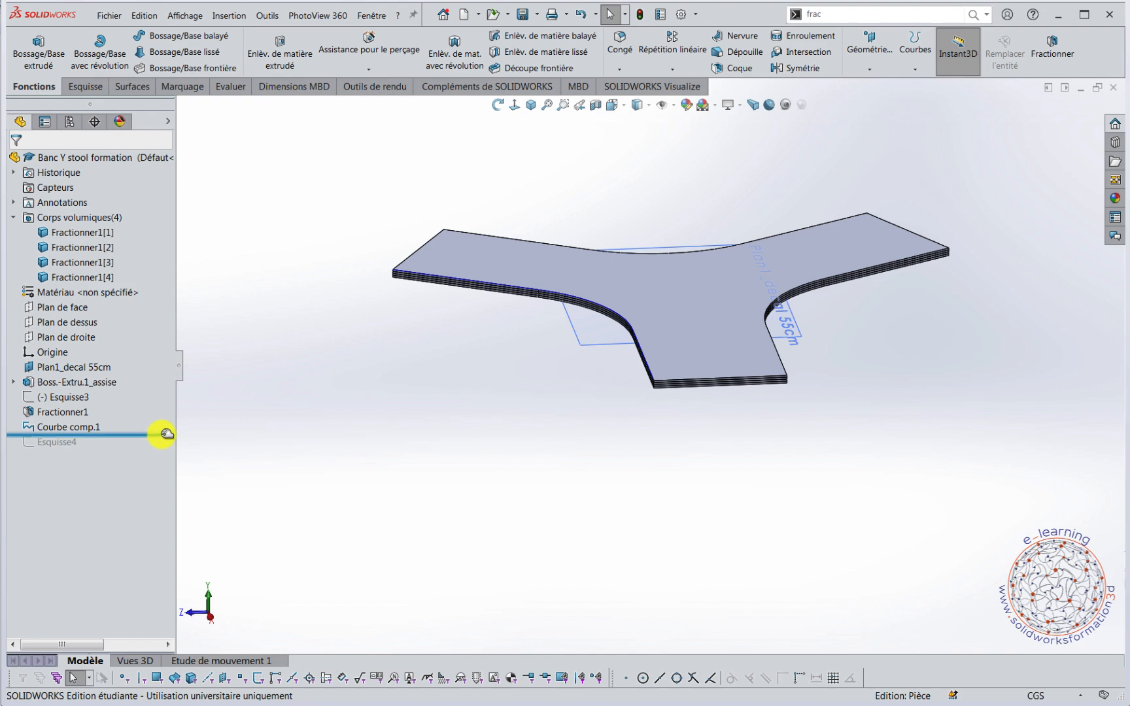
{"action": "left_click_drag", "start_coordinate": [167, 434], "coordinate": [166, 449]}
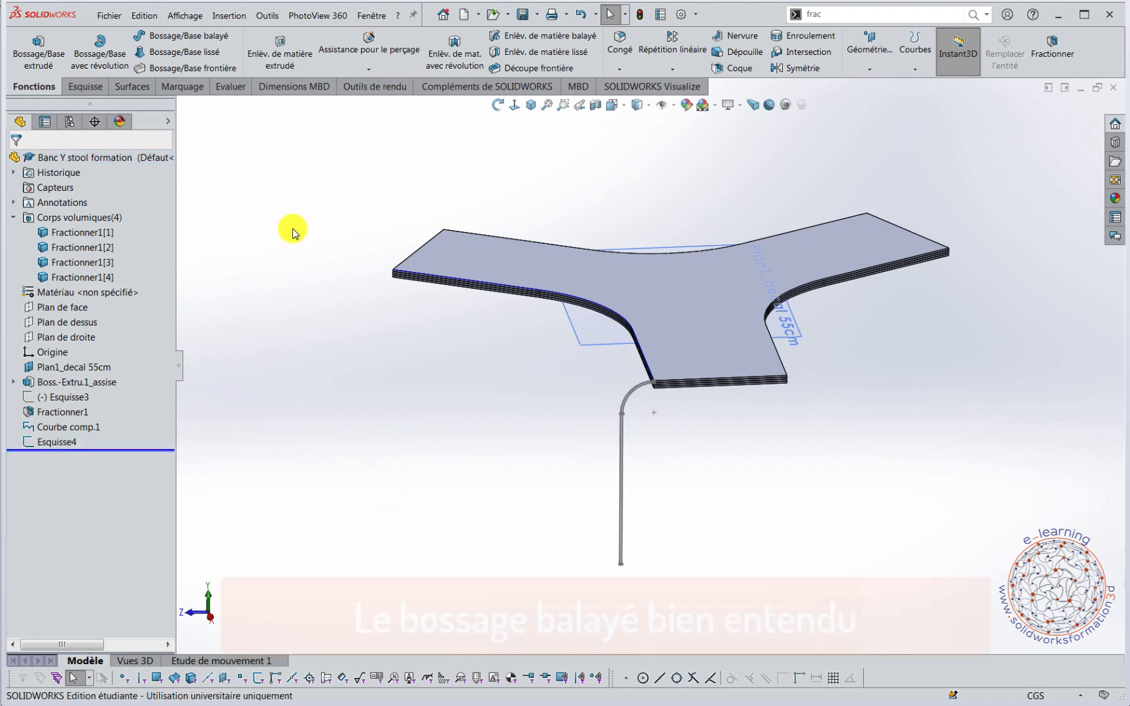
Sweep the leg profile Esquisse4 along the composite curve as a separate body, with merging of the result turned off.
{"action": "left_click", "coordinate": [189, 35]}
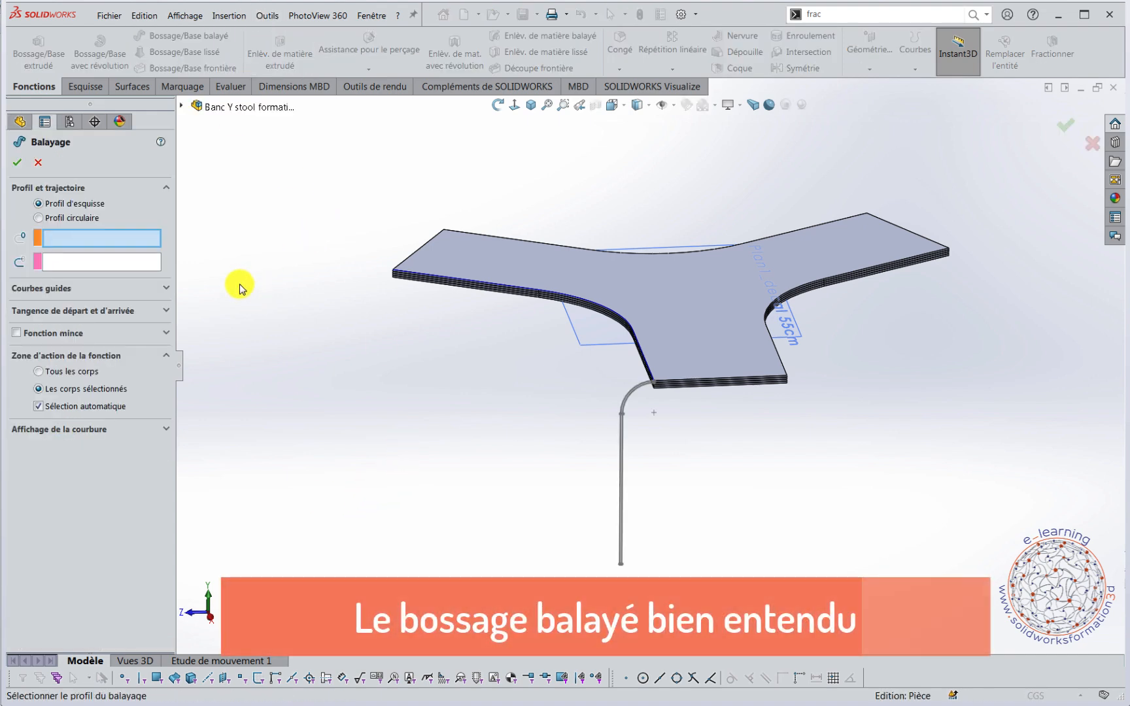
{"action": "left_click", "coordinate": [621, 433]}
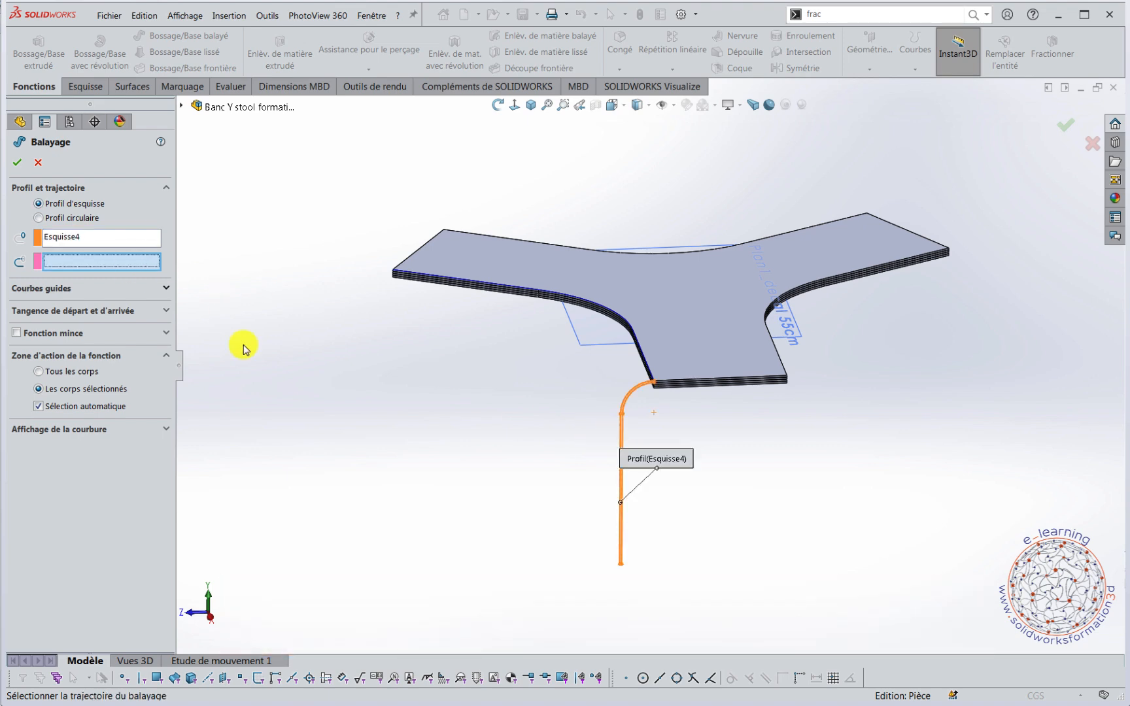
{"action": "middle_click_drag", "start_coordinate": [410, 425], "coordinate": [731, 429]}
{"action": "scroll", "coordinate": [790, 378], "scroll_direction": "down", "scroll_amount": 5}
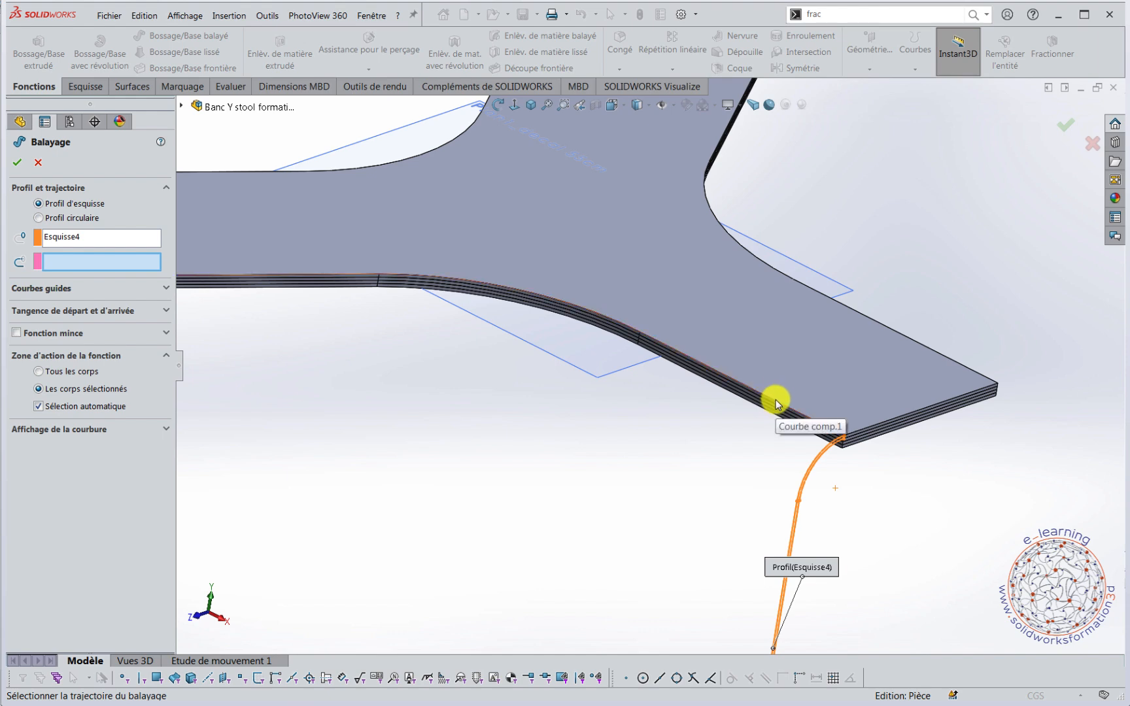
{"action": "left_click", "coordinate": [776, 403]}
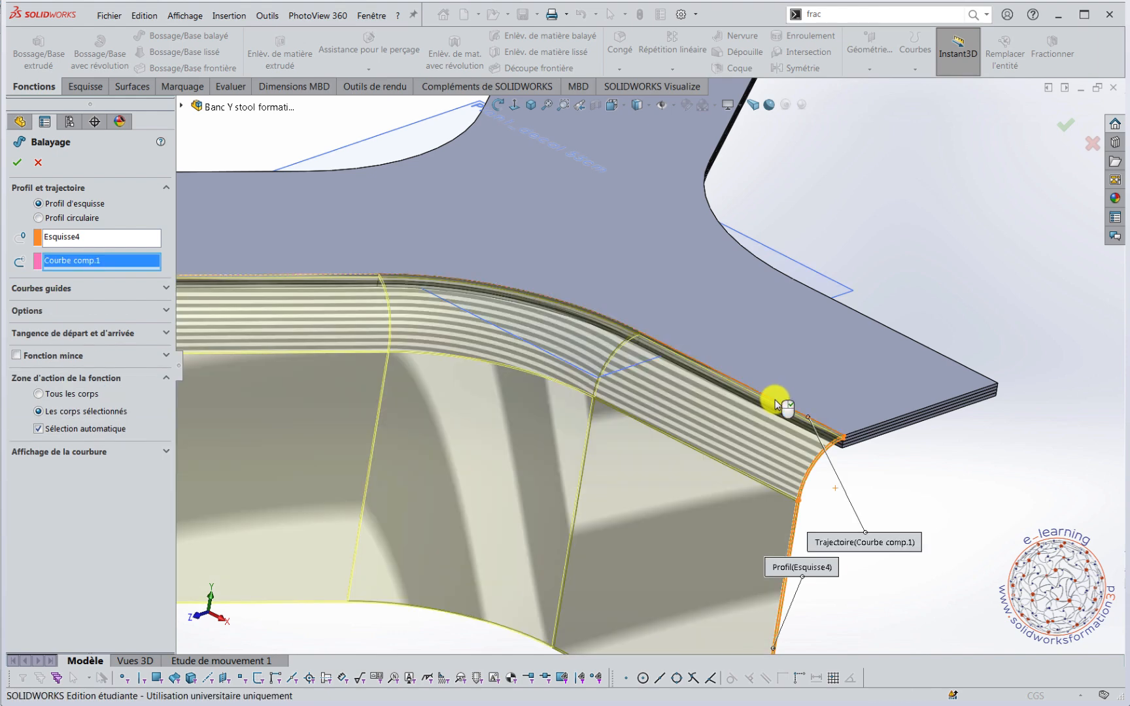
{"action": "middle_click_drag", "start_coordinate": [802, 447], "coordinate": [822, 500]}
{"action": "scroll", "coordinate": [862, 506], "scroll_direction": "up", "scroll_amount": 6}
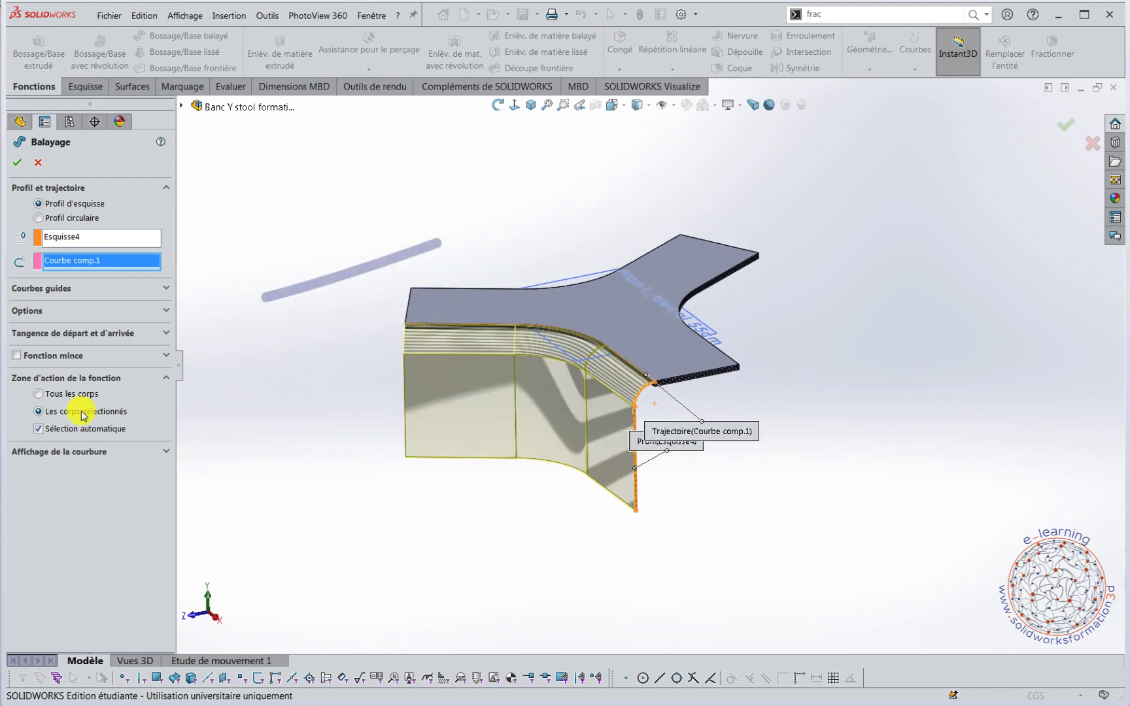
{"action": "left_click", "coordinate": [151, 318]}
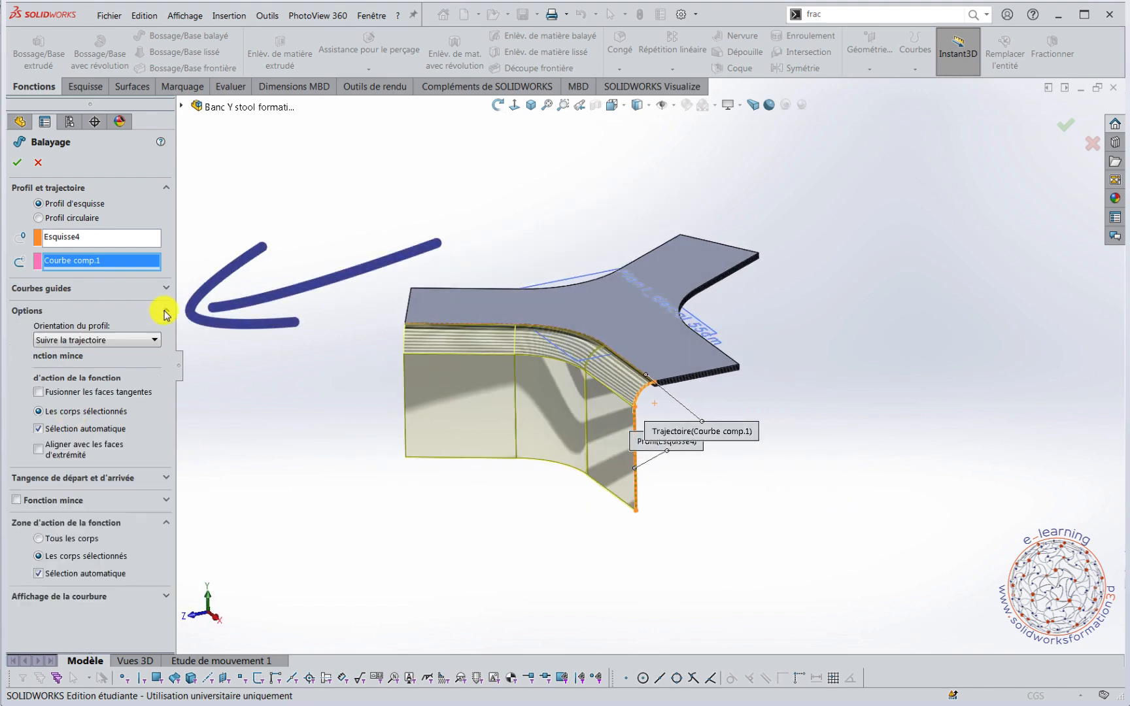
{"action": "left_click", "coordinate": [39, 429]}
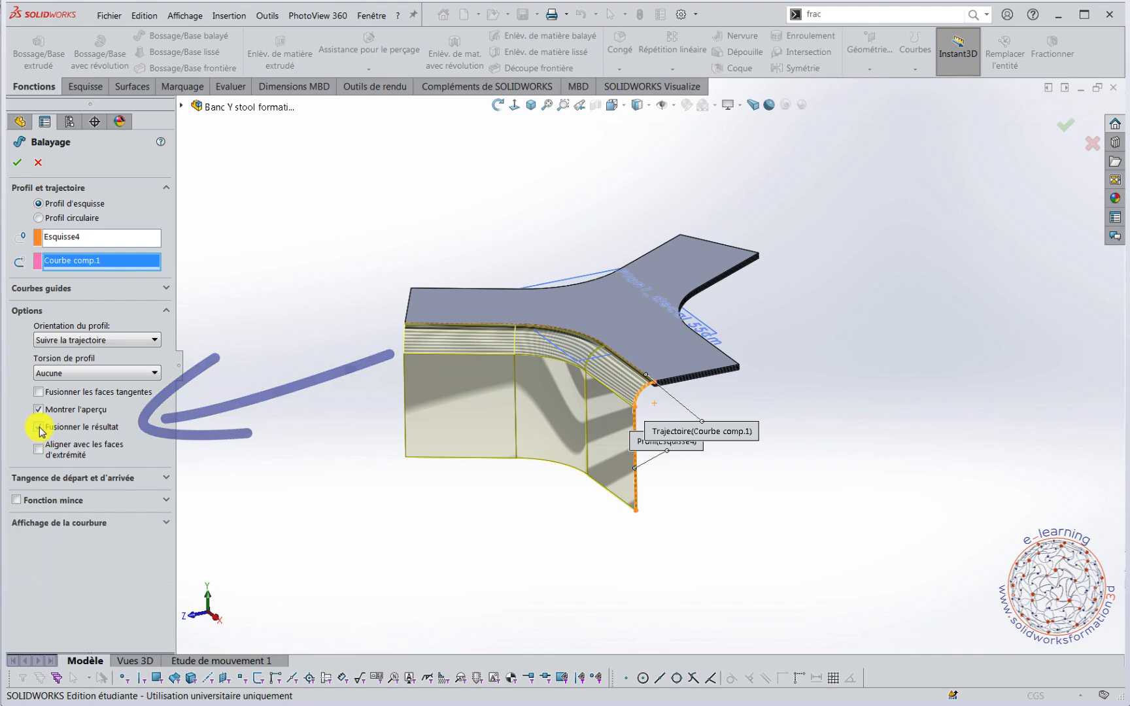
{"action": "left_click", "coordinate": [17, 164]}
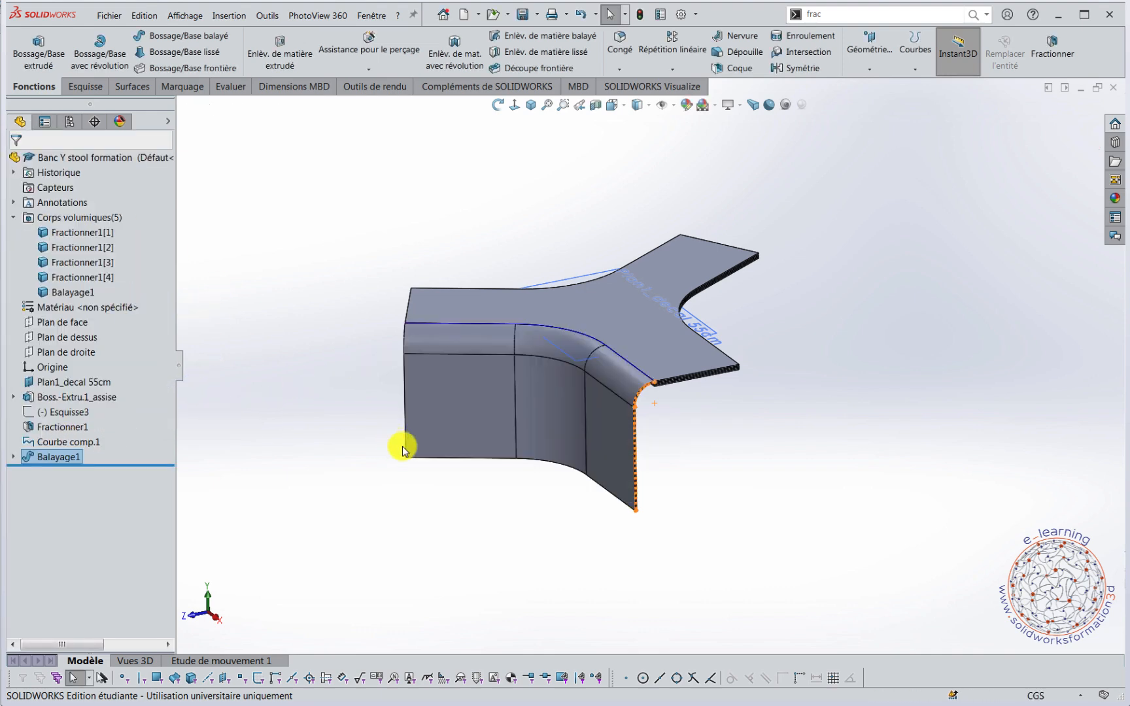
Start a sketch on the end face of the seat's top layer, beside the swept leg.
{"action": "middle_click_drag", "start_coordinate": [686, 474], "coordinate": [642, 169]}
{"action": "scroll", "coordinate": [643, 386], "scroll_direction": "down", "scroll_amount": 5}
{"action": "scroll", "coordinate": [613, 311], "scroll_direction": "down", "scroll_amount": 3}
{"action": "scroll", "coordinate": [658, 330], "scroll_direction": "down", "scroll_amount": 3}
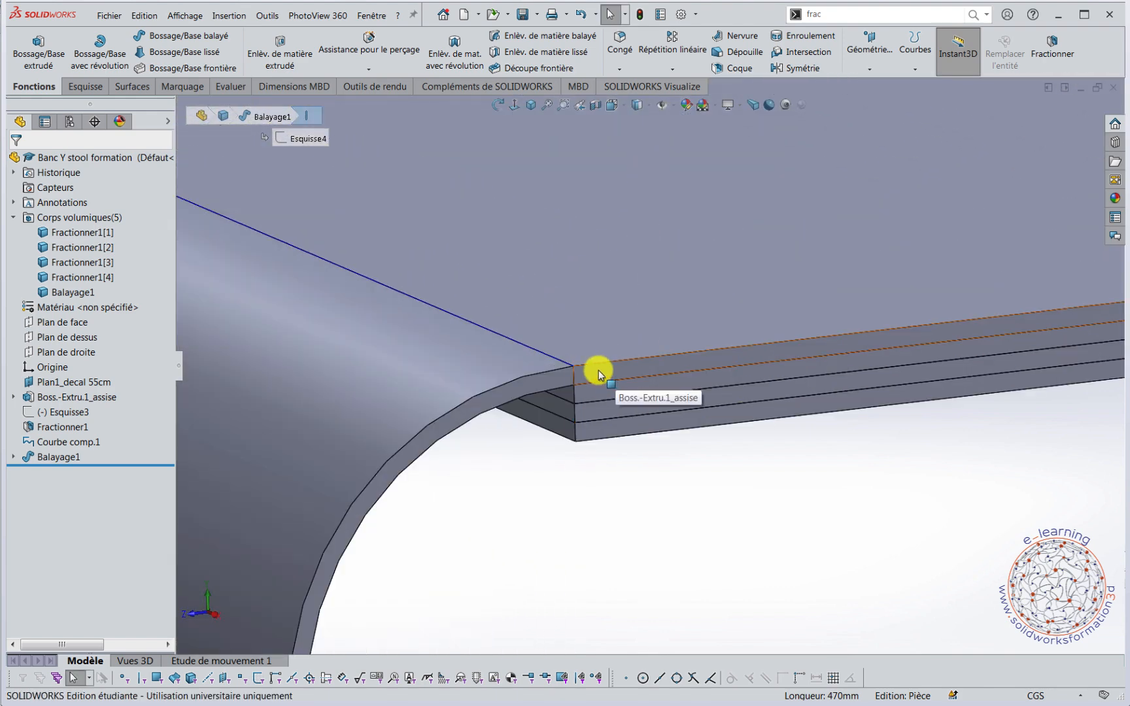
{"action": "left_click", "coordinate": [646, 368]}
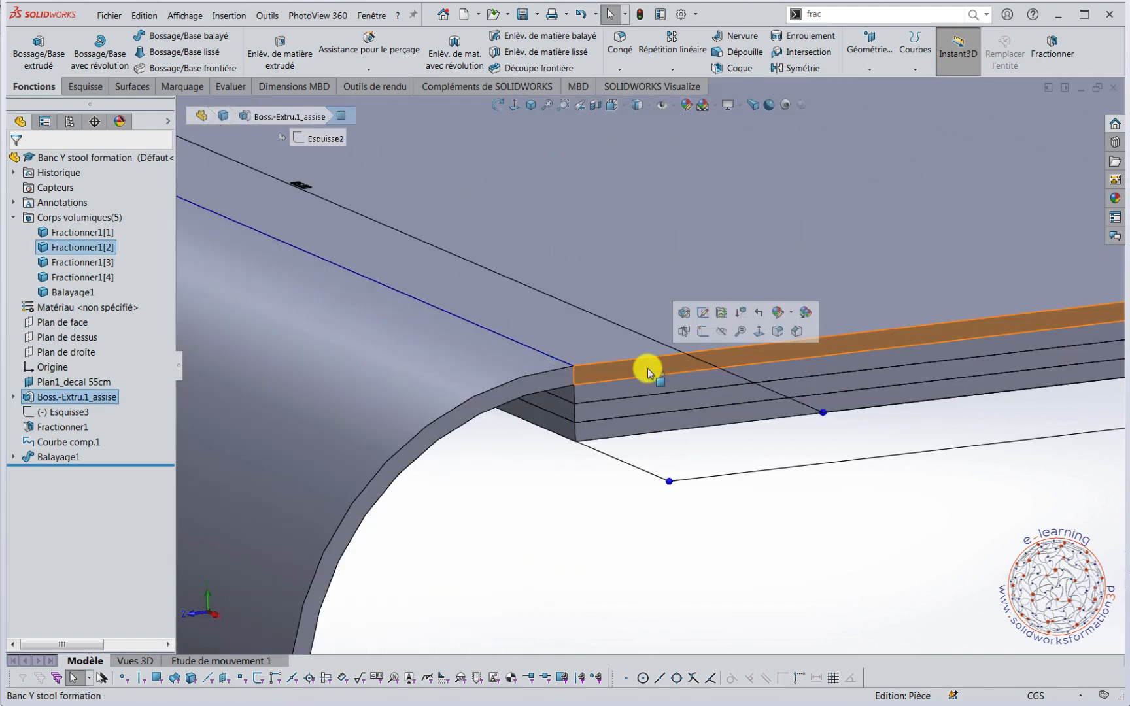
{"action": "left_click", "coordinate": [702, 335]}
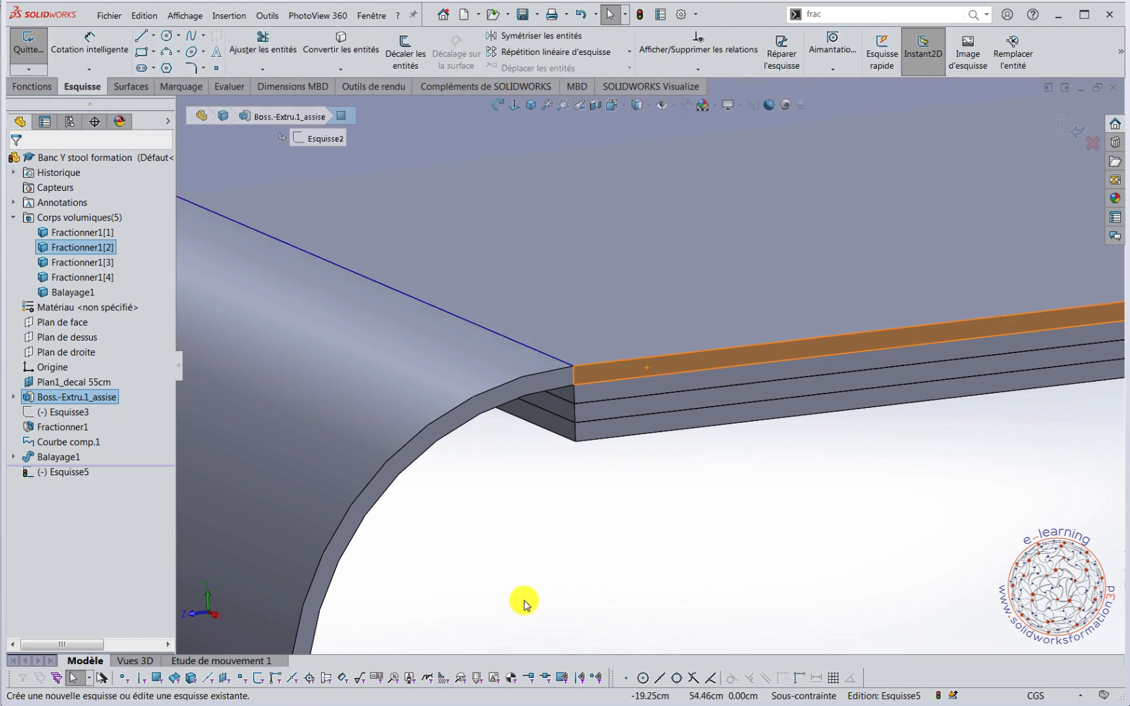
Convert the inner arc edge and inner vertical edge of the swept leg into sketch entities.
{"action": "left_click", "coordinate": [428, 452]}
{"action": "scroll", "coordinate": [487, 486], "scroll_direction": "down", "scroll_amount": 2}
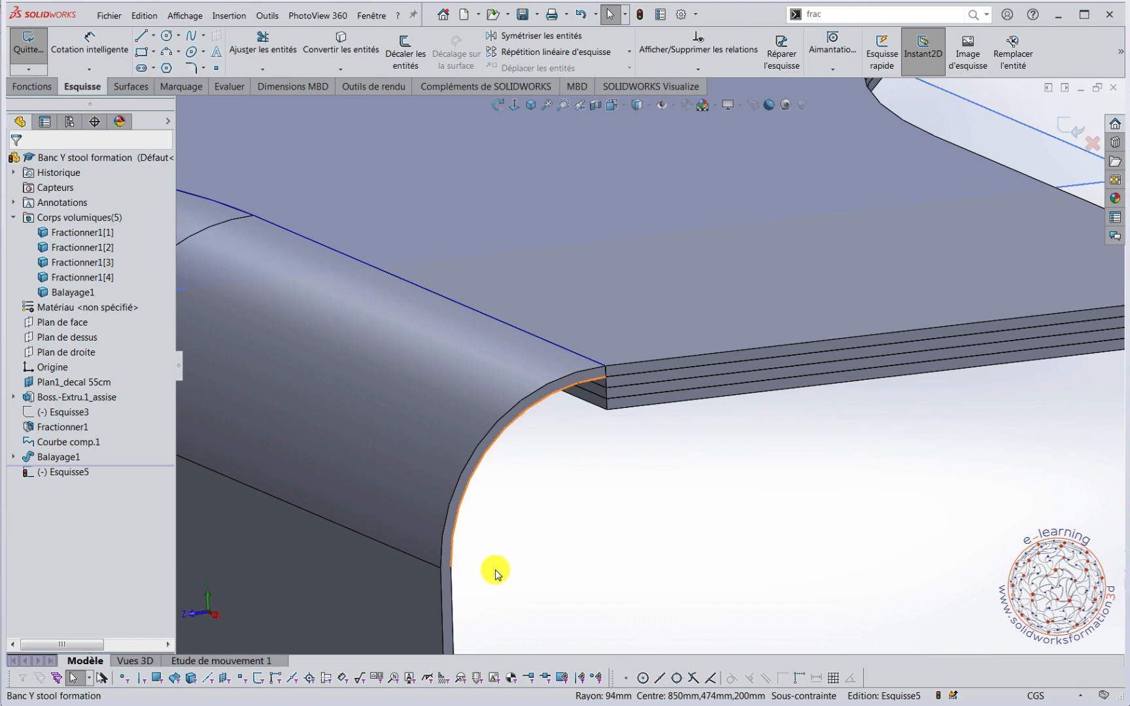
{"action": "left_click", "coordinate": [456, 609], "text": "ctrl"}
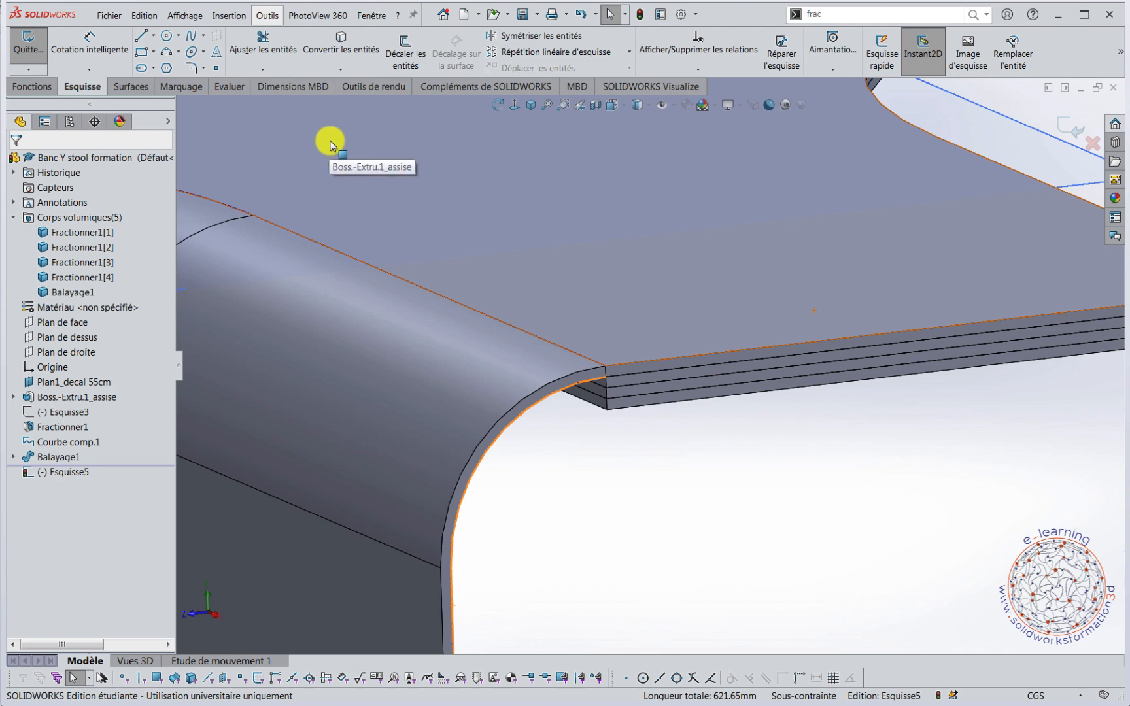
{"action": "left_click", "coordinate": [348, 52]}
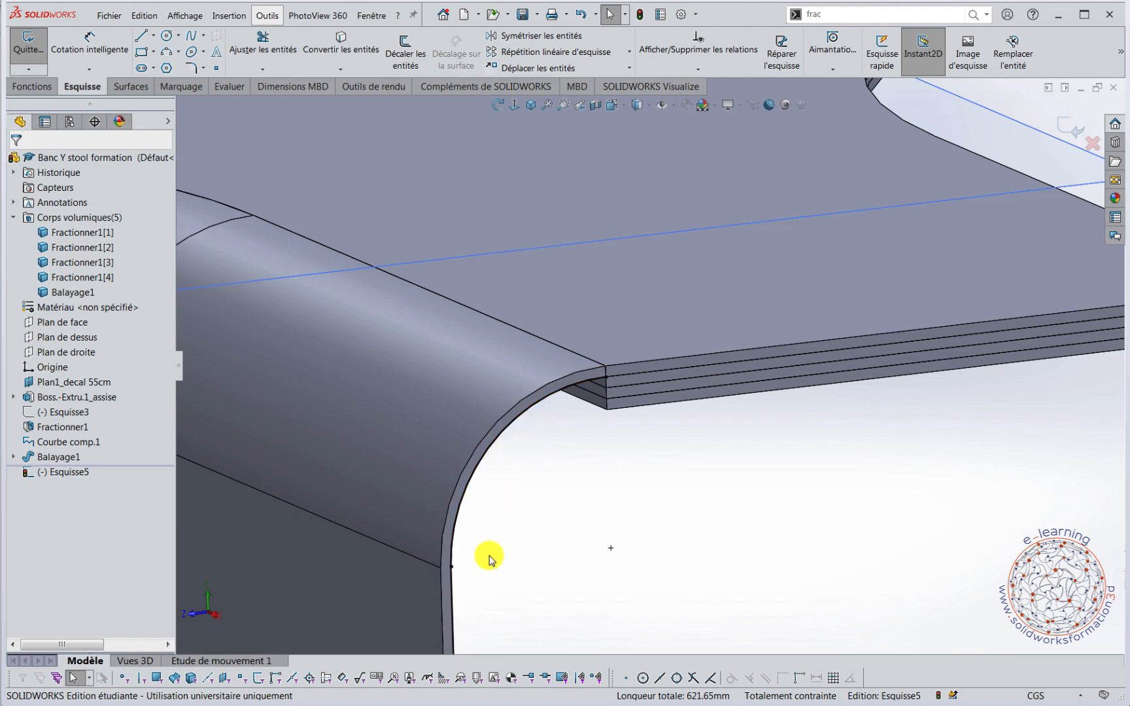
{"action": "scroll", "coordinate": [567, 514], "scroll_direction": "up", "scroll_amount": 1}
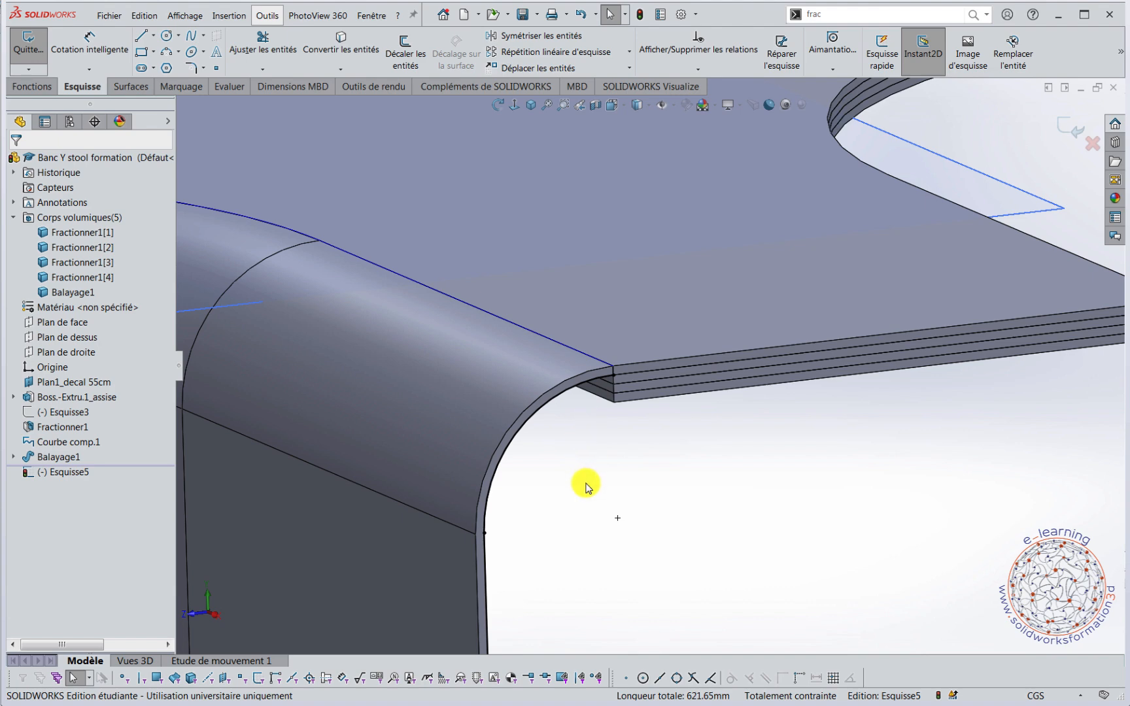
Offset the converted arc and vertical line chain by 0.60 cm with reversed direction, toward the inner side of the swept leg.
{"action": "scroll", "coordinate": [586, 487], "scroll_direction": "up", "scroll_amount": 1}
{"action": "left_click", "coordinate": [479, 232]}
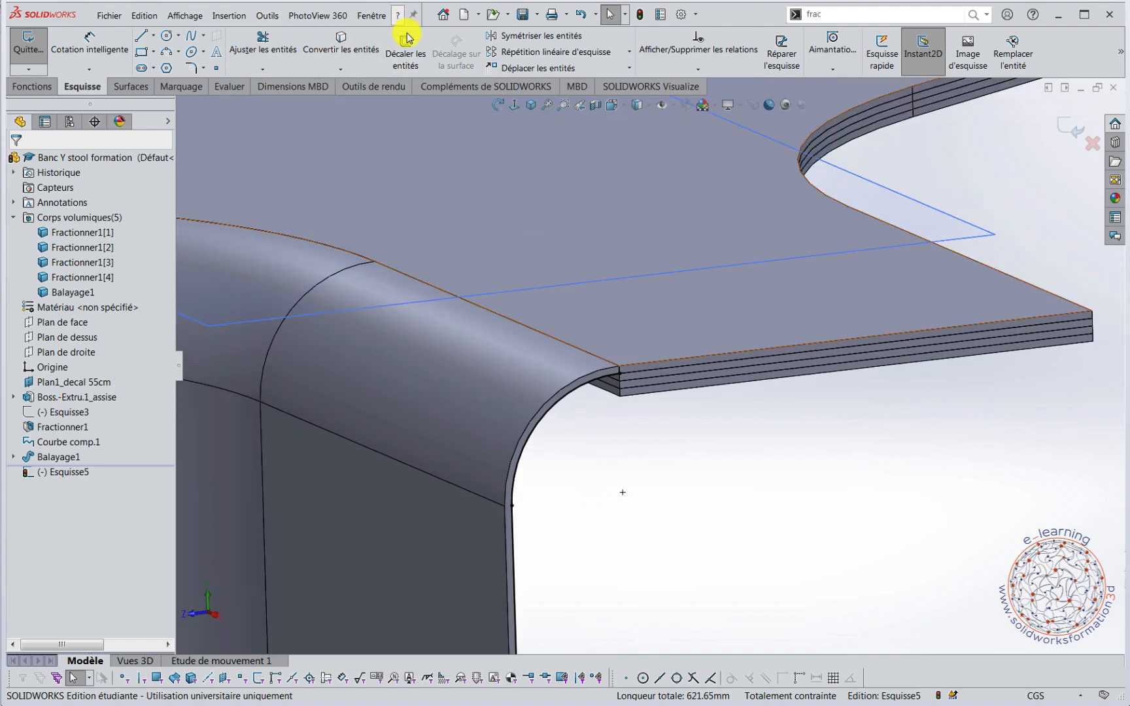
{"action": "left_click", "coordinate": [406, 52]}
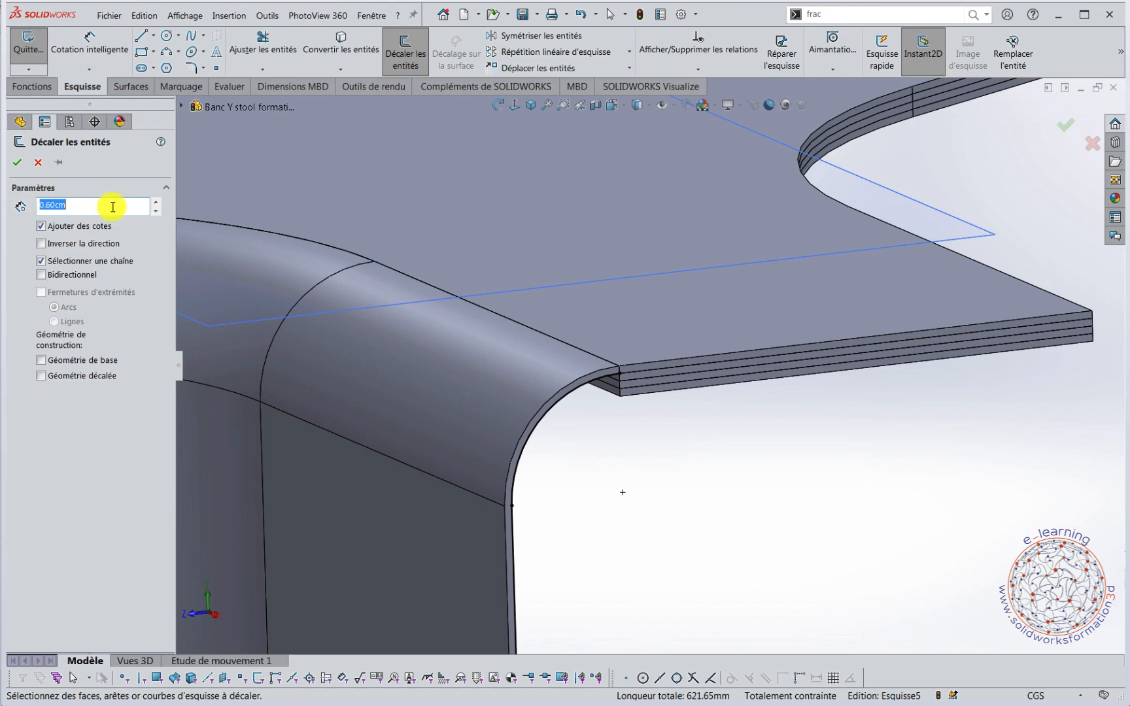
{"action": "scroll", "coordinate": [491, 474], "scroll_direction": "down", "scroll_amount": 3}
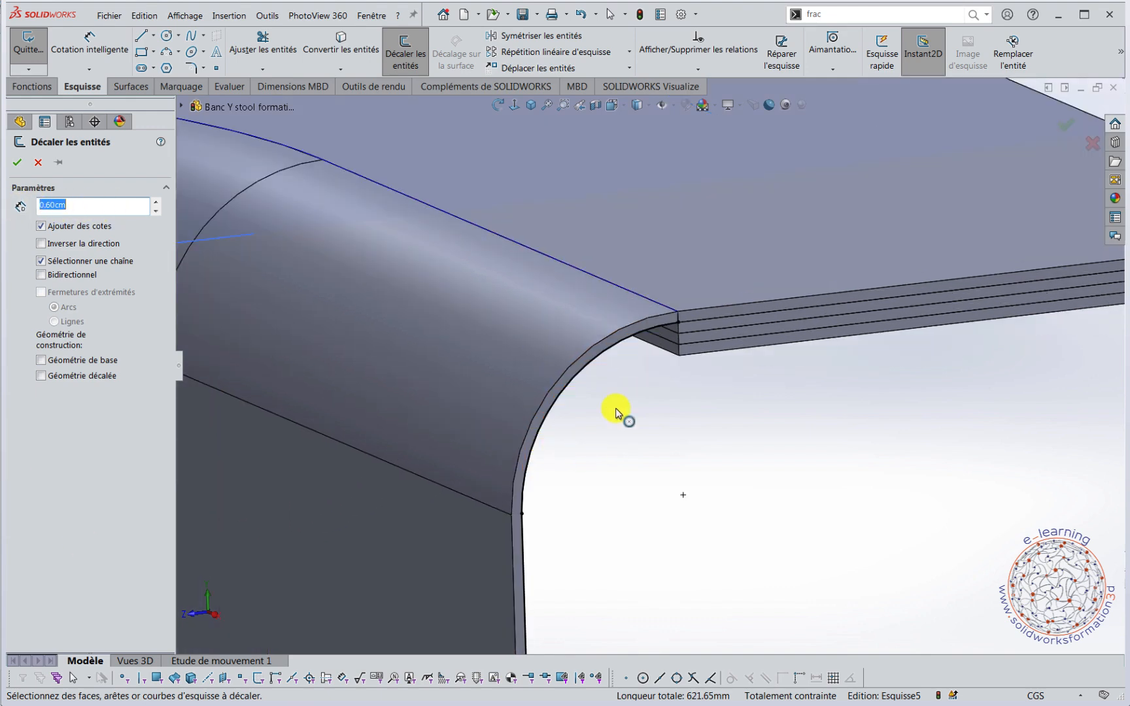
{"action": "left_click", "coordinate": [595, 366]}
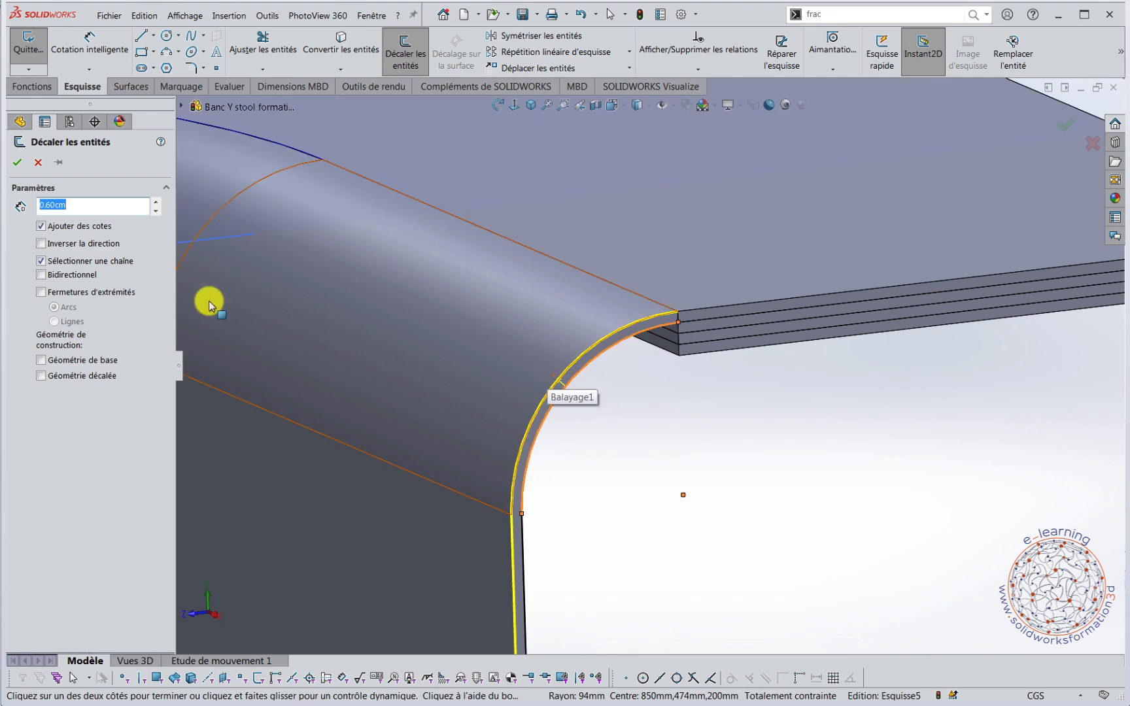
{"action": "left_click", "coordinate": [42, 244]}
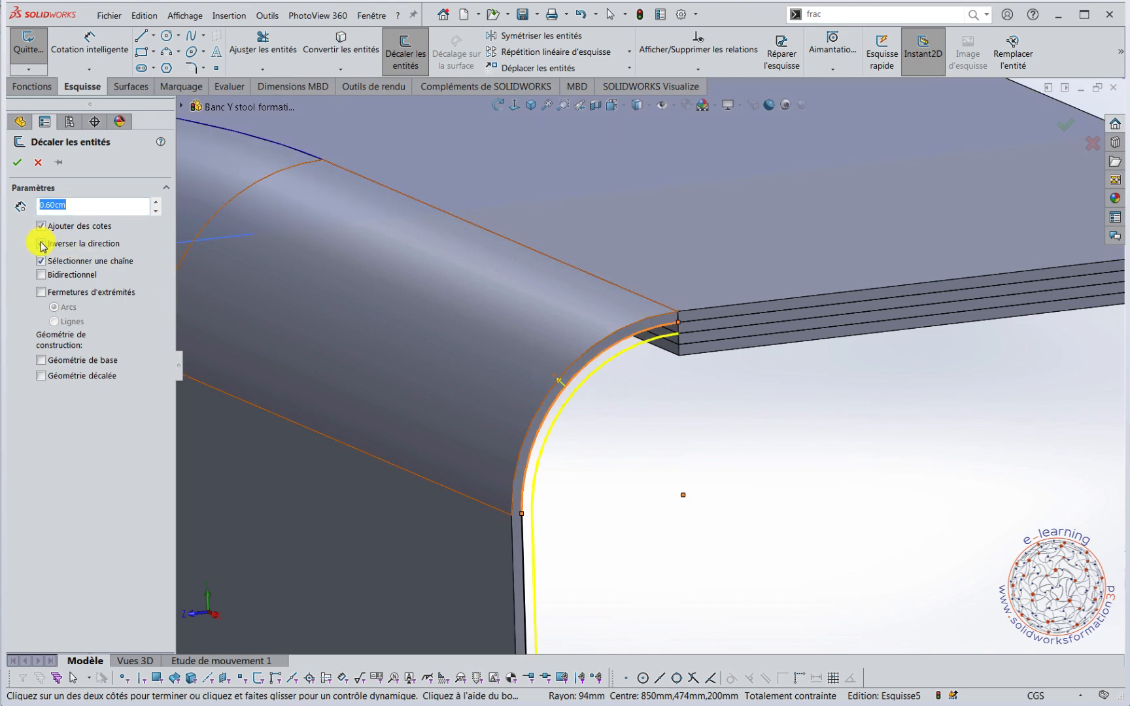
{"action": "left_click", "coordinate": [17, 162]}
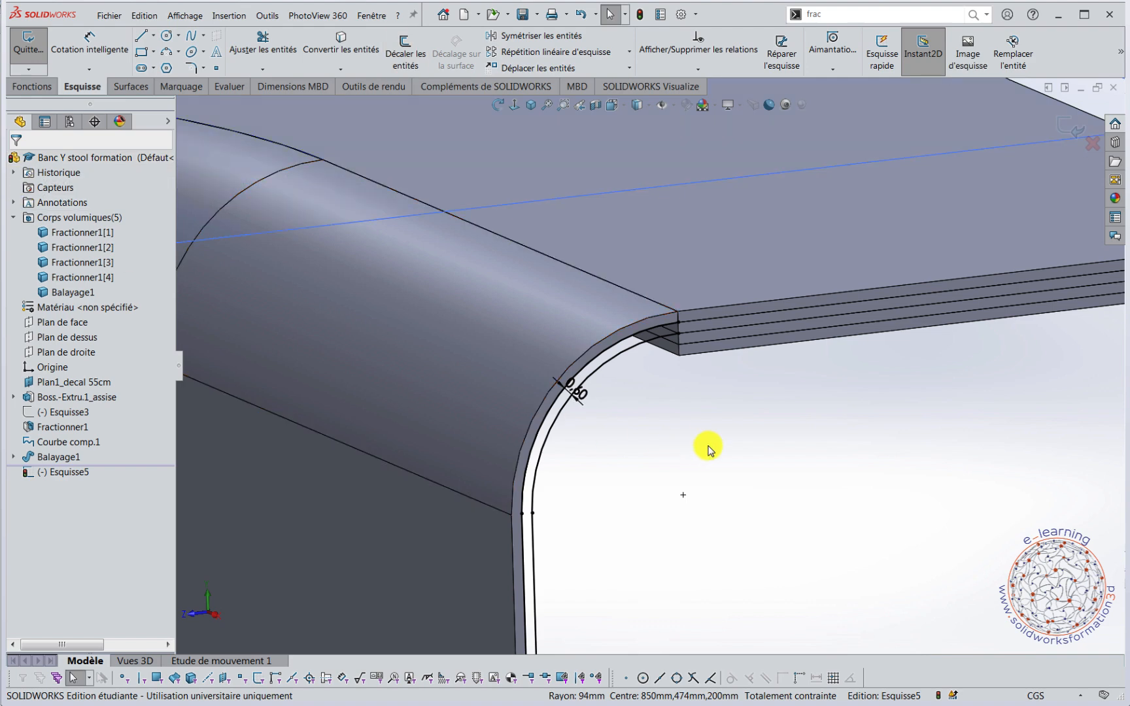
Close the upper end of the profile with a short vertical line joining the converted arc to its offset at the seat edge.
{"action": "right_click_drag", "start_coordinate": [802, 450], "coordinate": [761, 450]}
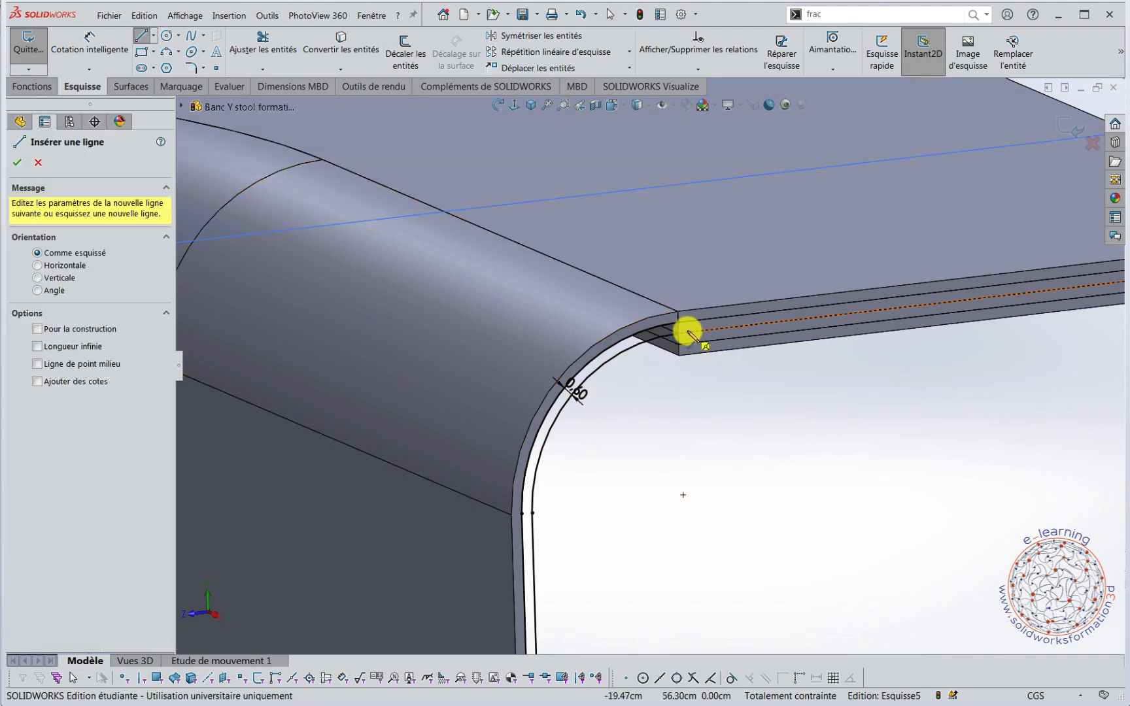
{"action": "key", "text": "g"}
{"action": "left_click", "coordinate": [669, 317]}
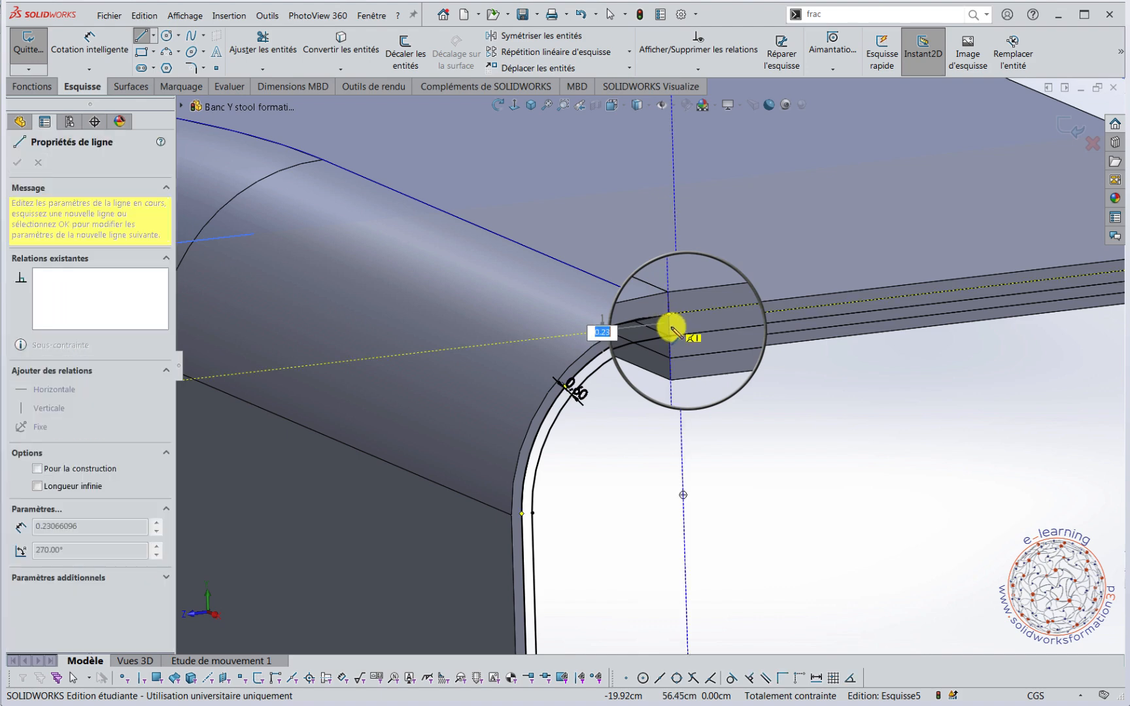
{"action": "key", "text": "Return"}
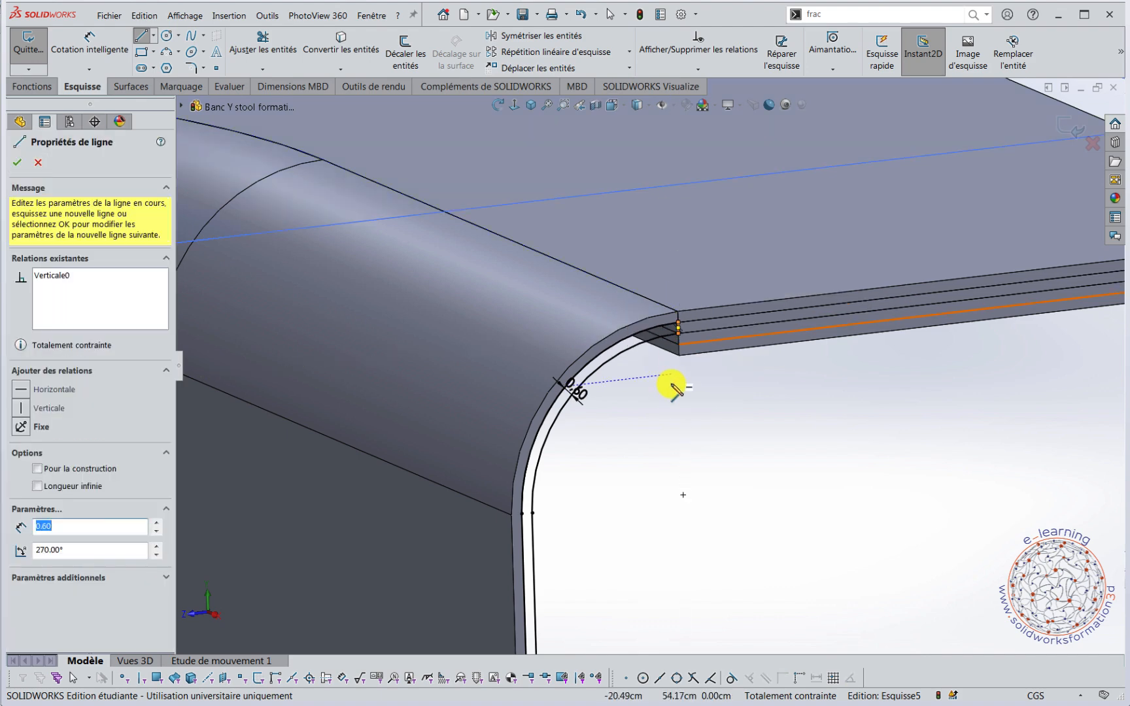
Close the foot of the profile with a short horizontal line between the lower ends of the converted and offset lines.
{"action": "scroll", "coordinate": [657, 471], "scroll_direction": "up", "scroll_amount": 6}
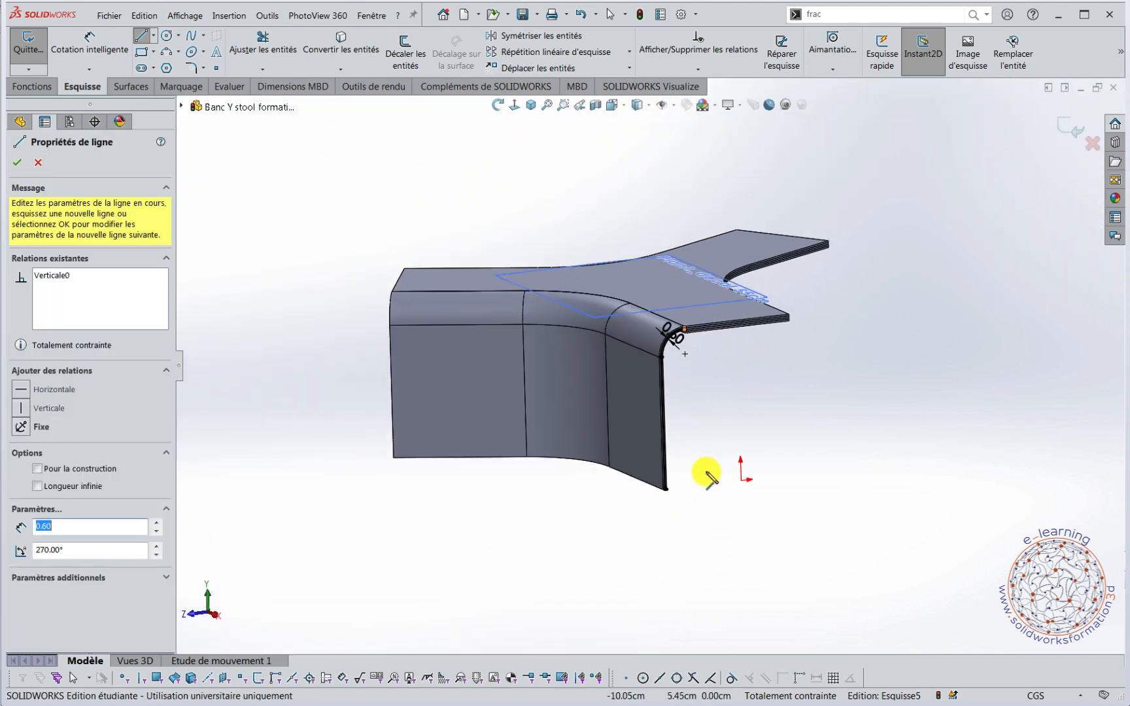
{"action": "scroll", "coordinate": [687, 480], "scroll_direction": "down", "scroll_amount": 2}
{"action": "key", "text": "g"}
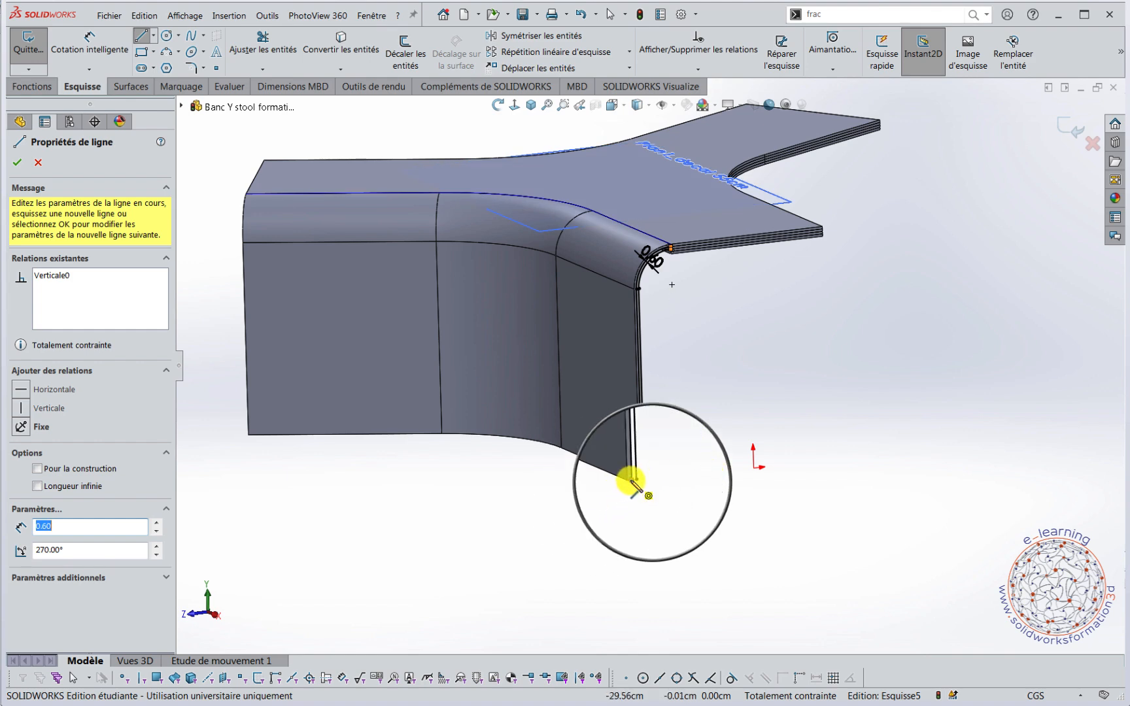
{"action": "left_click", "coordinate": [633, 484]}
{"action": "double_click", "coordinate": [638, 485]}
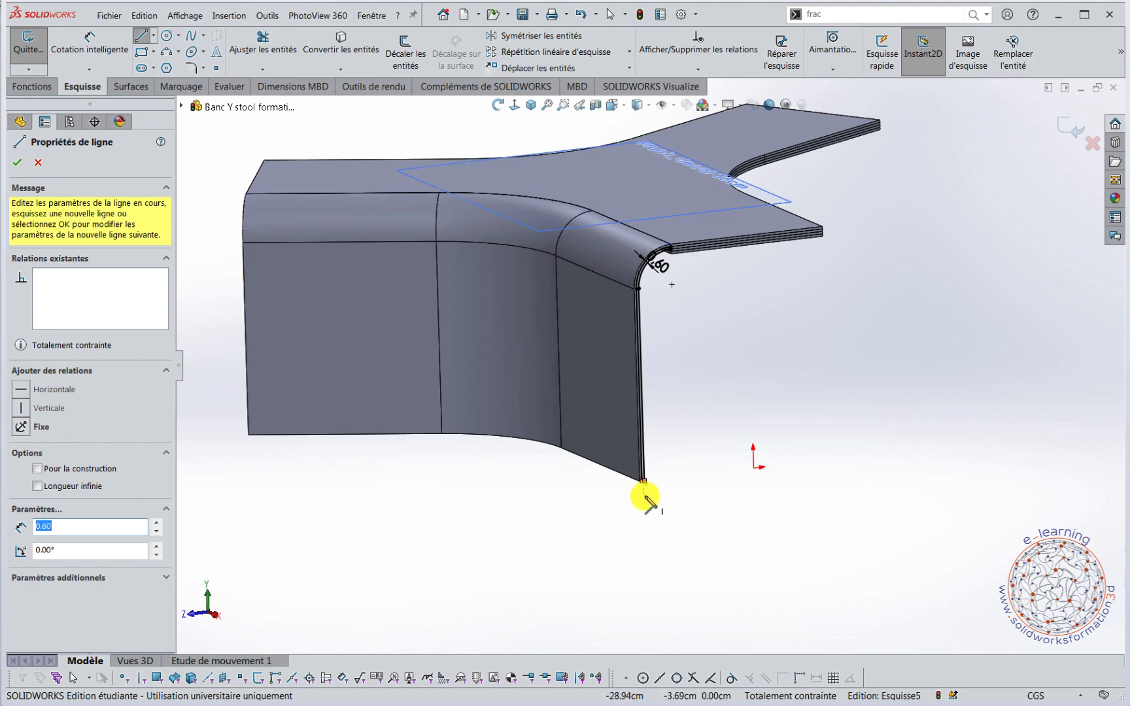
{"action": "scroll", "coordinate": [651, 494], "scroll_direction": "down", "scroll_amount": 6}
{"action": "scroll", "coordinate": [611, 468], "scroll_direction": "down", "scroll_amount": 2}
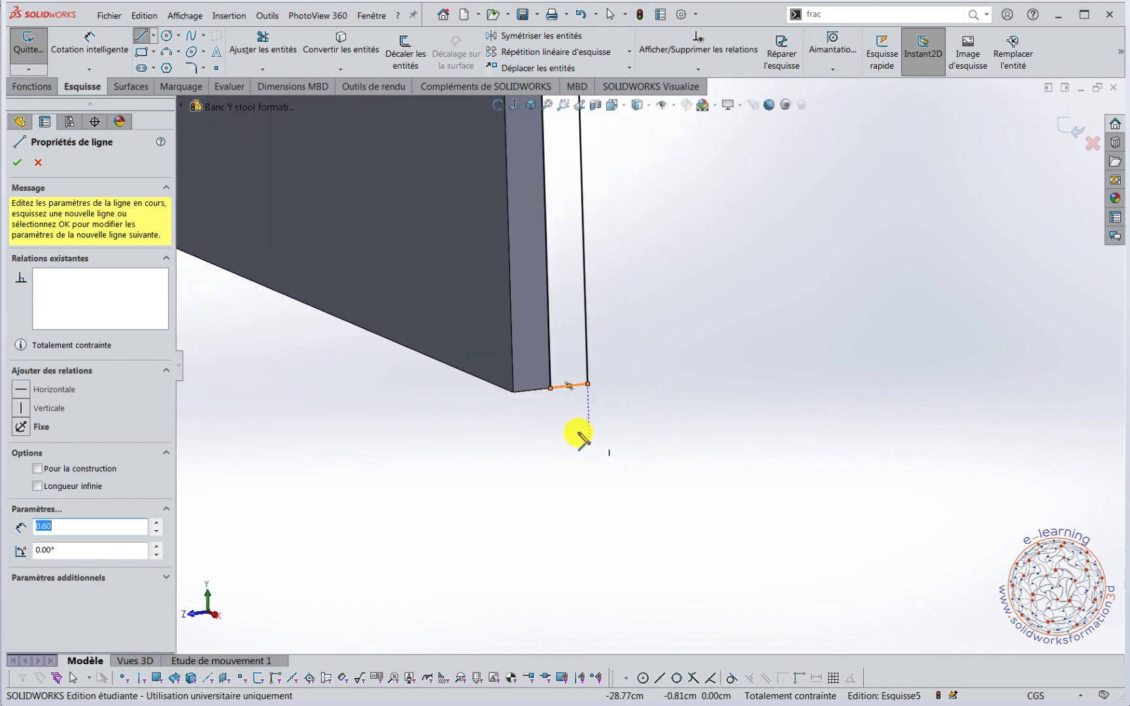
Sweep the closed profile Esquisse5 along the composite curve Courbe comp.1 as a separate body, with merging of the result turned off.
{"action": "scroll", "coordinate": [613, 403], "scroll_direction": "up", "scroll_amount": 6}
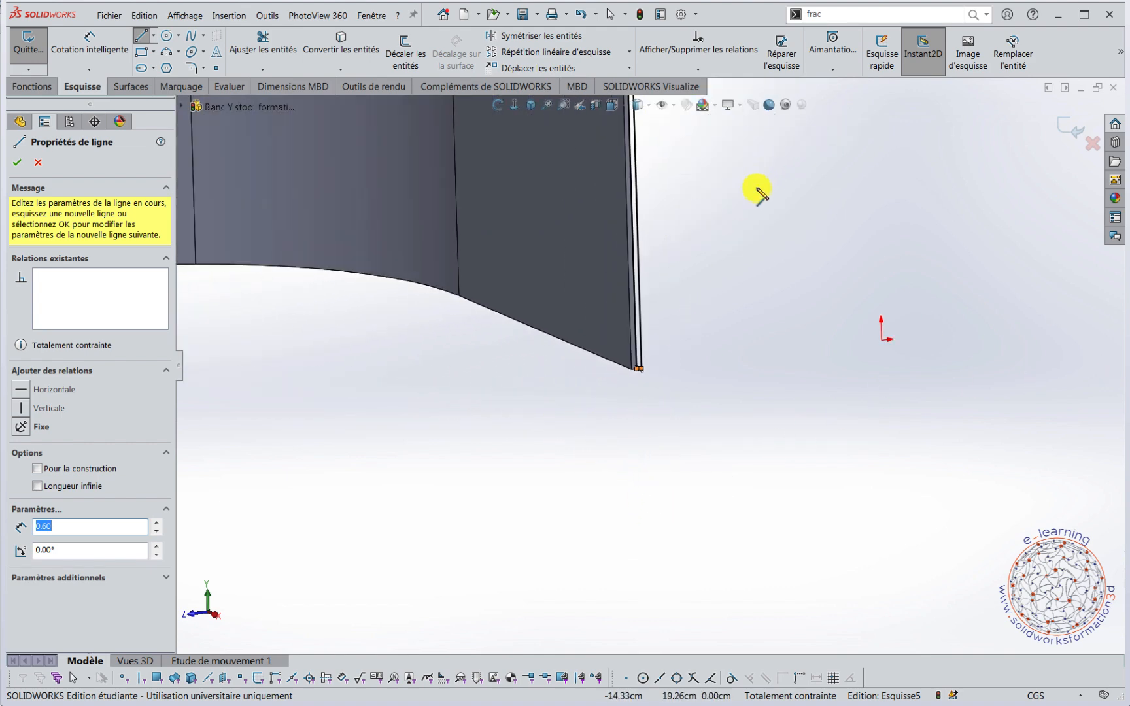
{"action": "scroll", "coordinate": [748, 203], "scroll_direction": "up", "scroll_amount": 3}
{"action": "mouse_move", "coordinate": [748, 205]}
{"action": "middle_mouse_down"}
{"action": "mouse_move", "coordinate": [792, 184]}
{"action": "mouse_move", "coordinate": [746, 215]}
{"action": "mouse_move", "coordinate": [694, 221]}
{"action": "middle_mouse_up"}
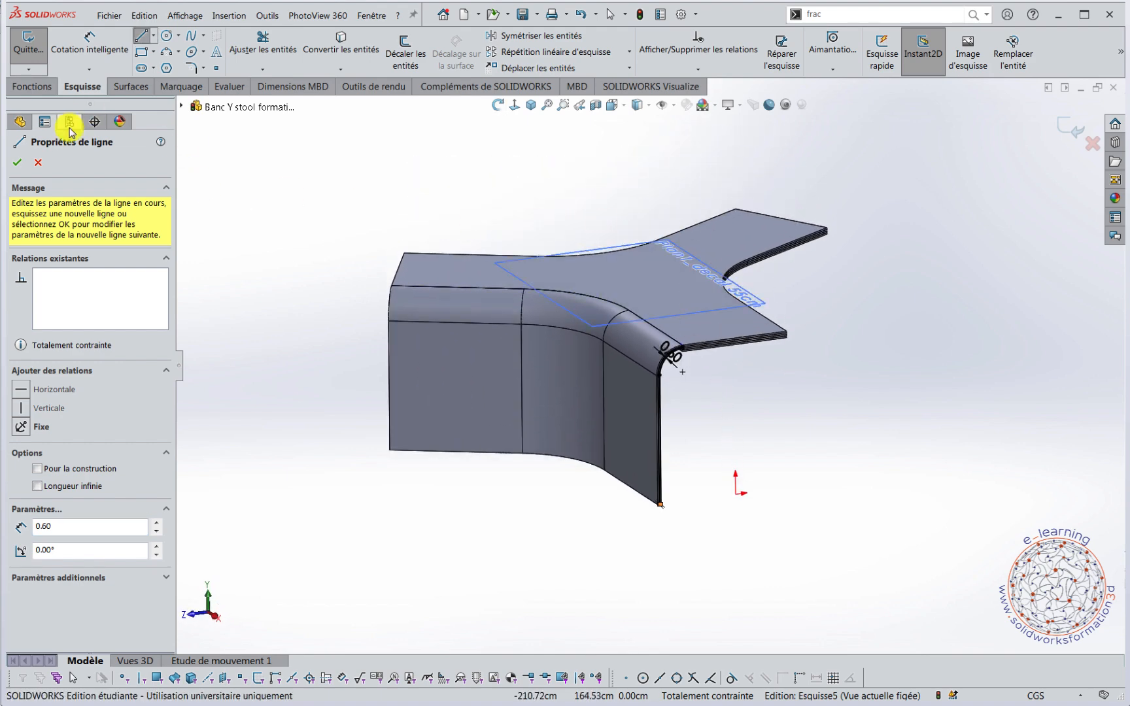
{"action": "left_click", "coordinate": [49, 91]}
{"action": "left_click", "coordinate": [183, 38]}
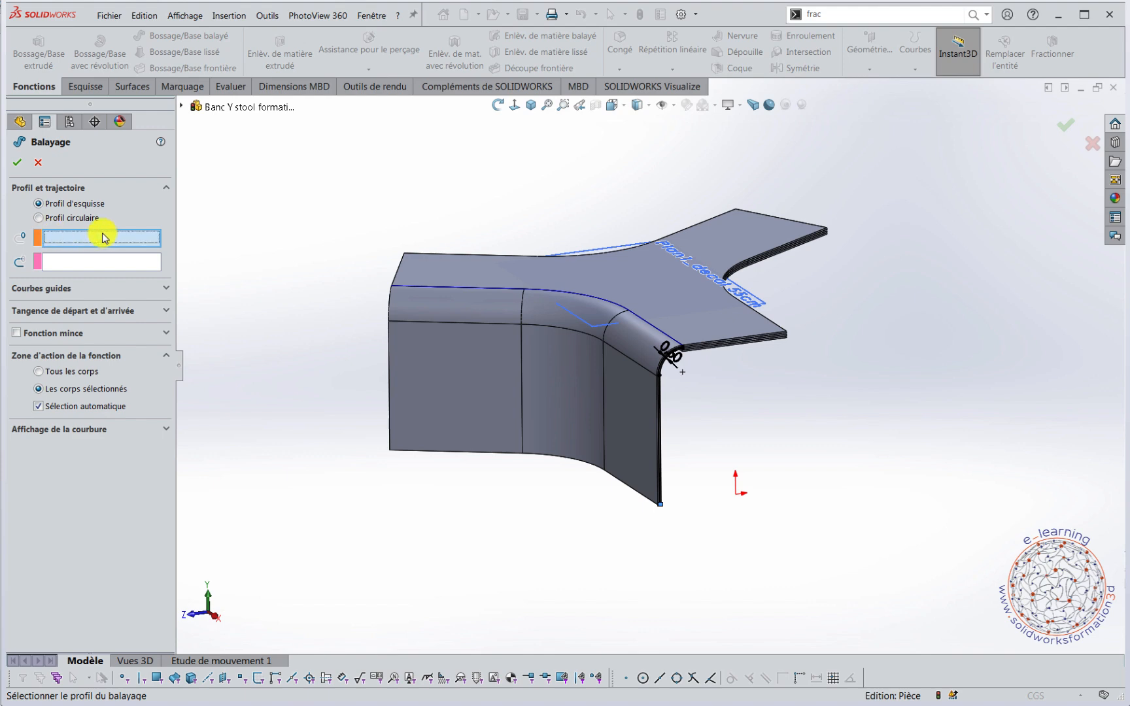
{"action": "scroll", "coordinate": [673, 392], "scroll_direction": "down", "scroll_amount": 5}
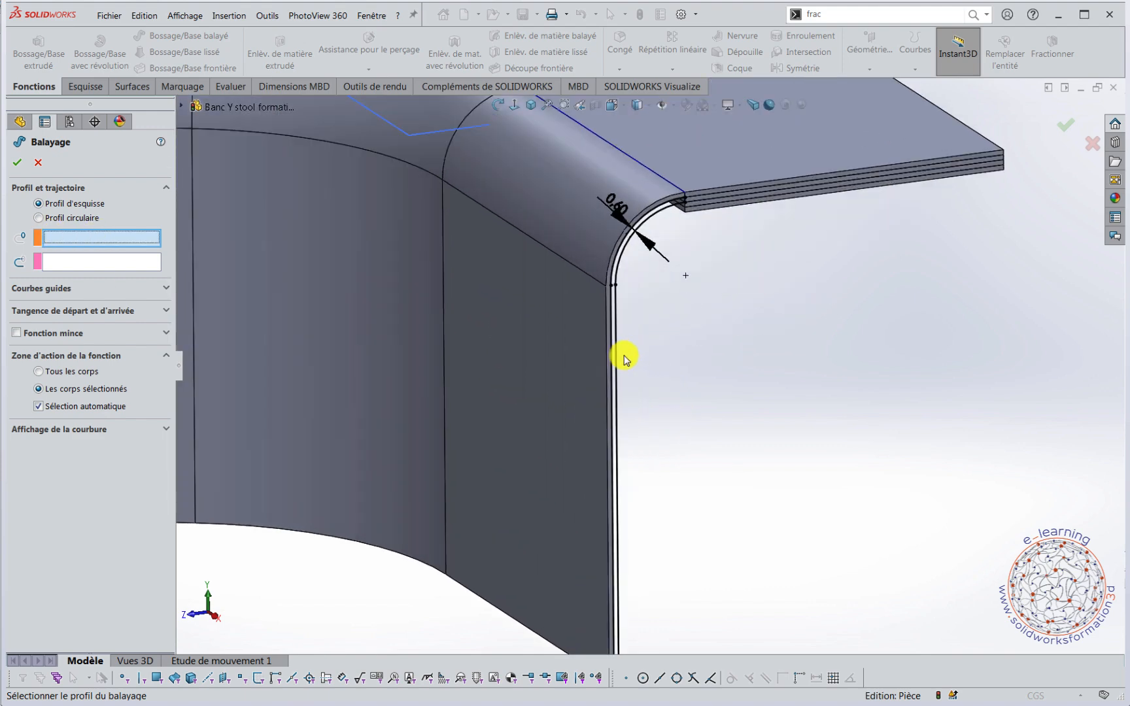
{"action": "left_click", "coordinate": [614, 359]}
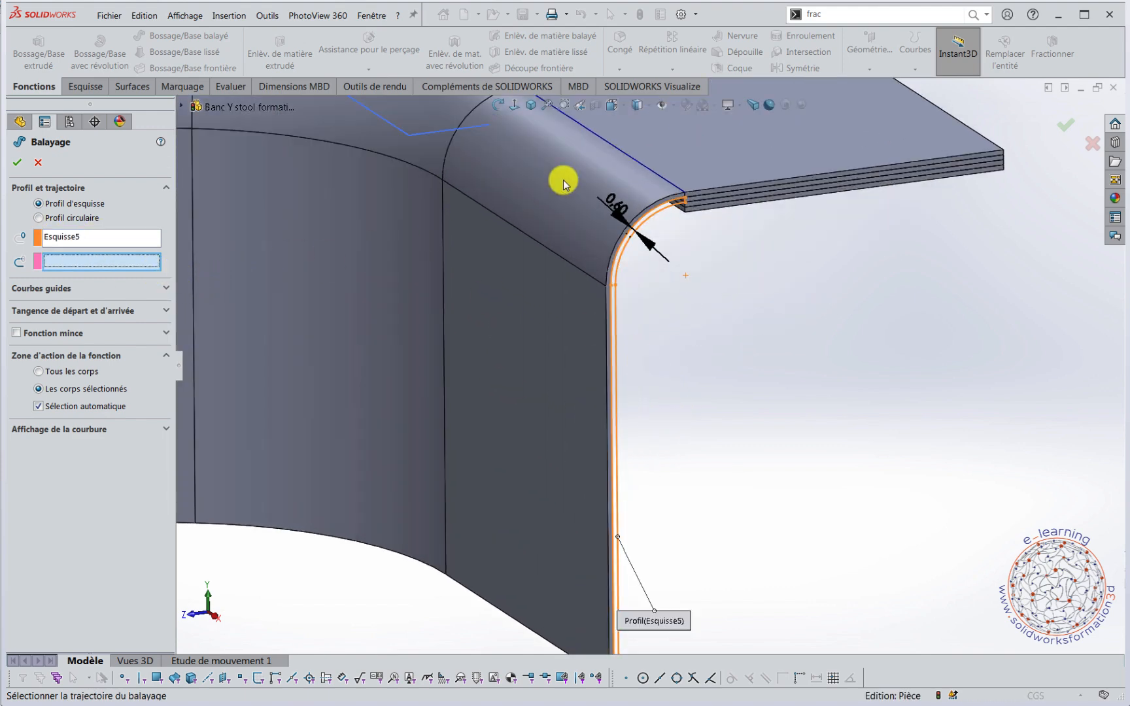
{"action": "left_click", "coordinate": [647, 171]}
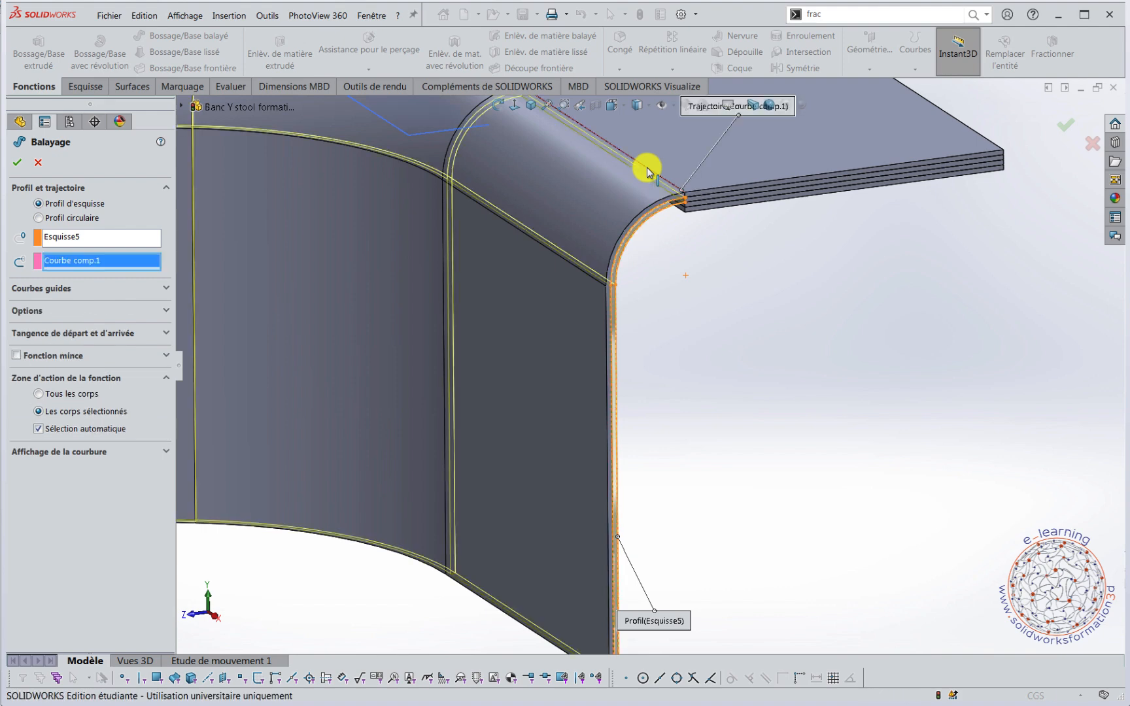
{"action": "left_click", "coordinate": [166, 312]}
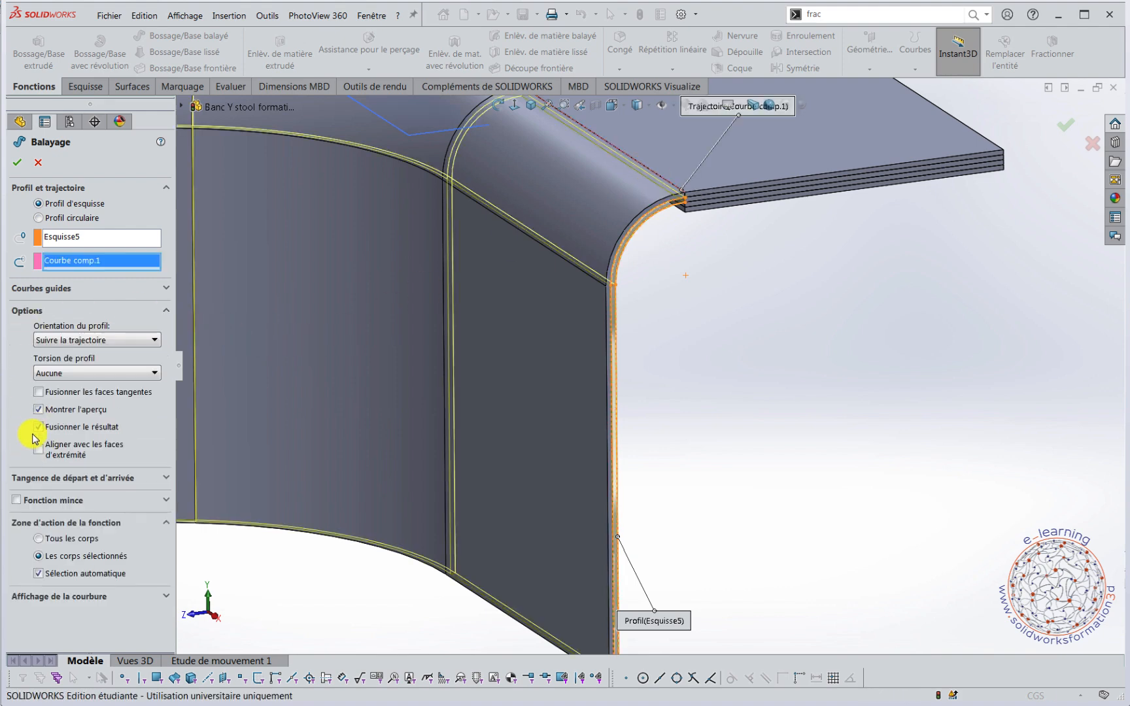
{"action": "left_click", "coordinate": [39, 428]}
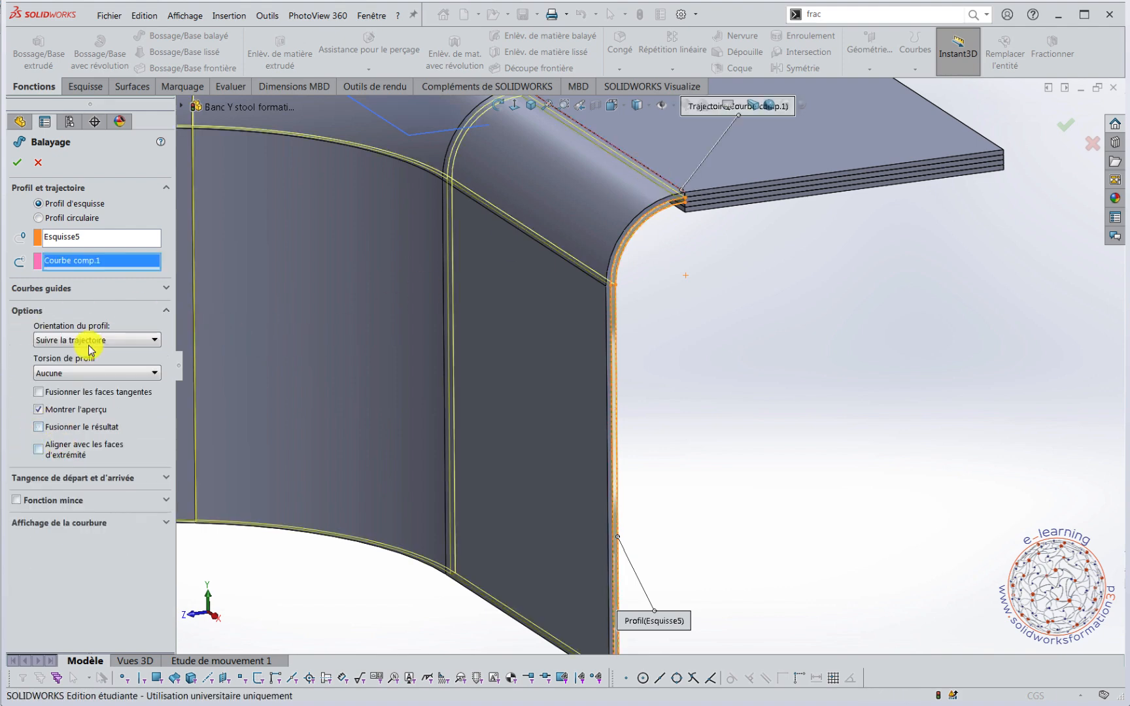
{"action": "left_click", "coordinate": [17, 165]}
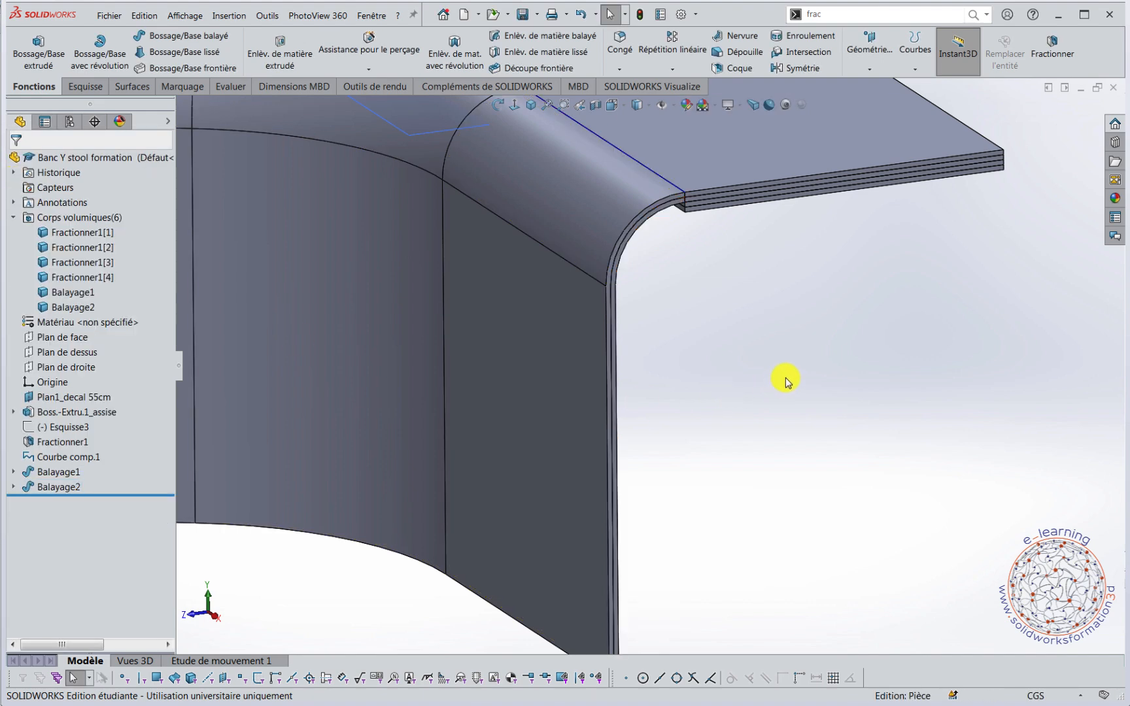
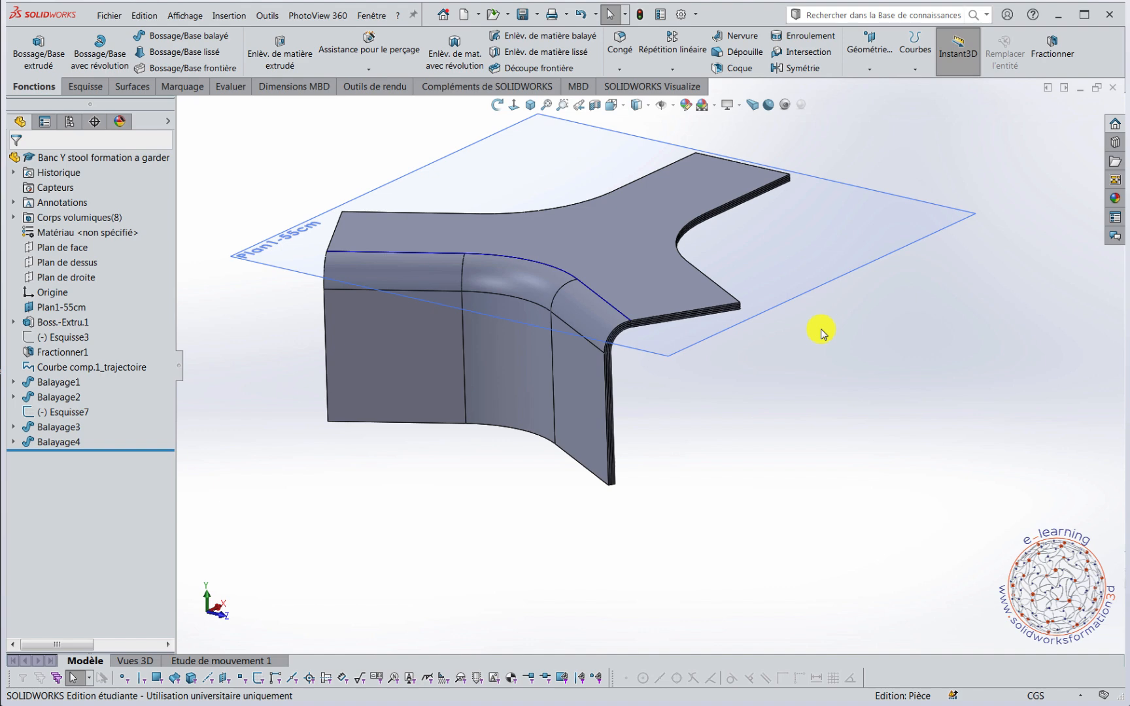
Examine the layered leg sweeps and the seat from the front view, focusing on the bend relative to plane Plan1-55cm.
{"action": "middle_click_drag", "start_coordinate": [527, 227], "coordinate": [544, 361]}
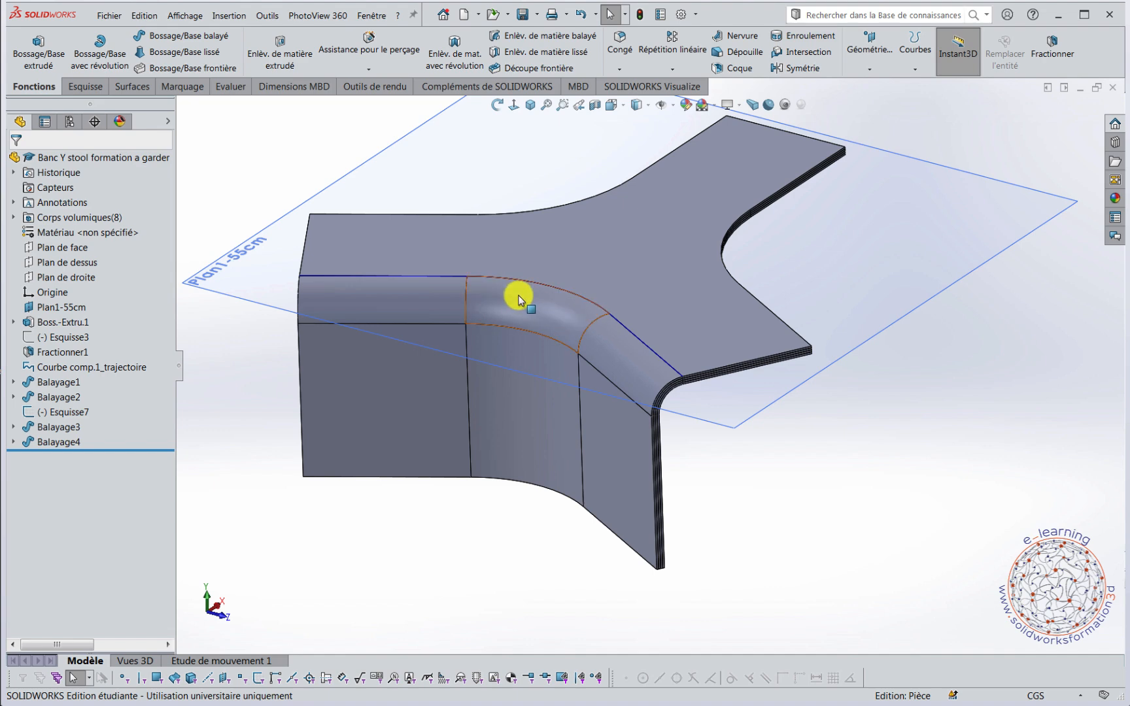
{"action": "scroll", "coordinate": [928, 553], "scroll_direction": "up", "scroll_amount": 3}
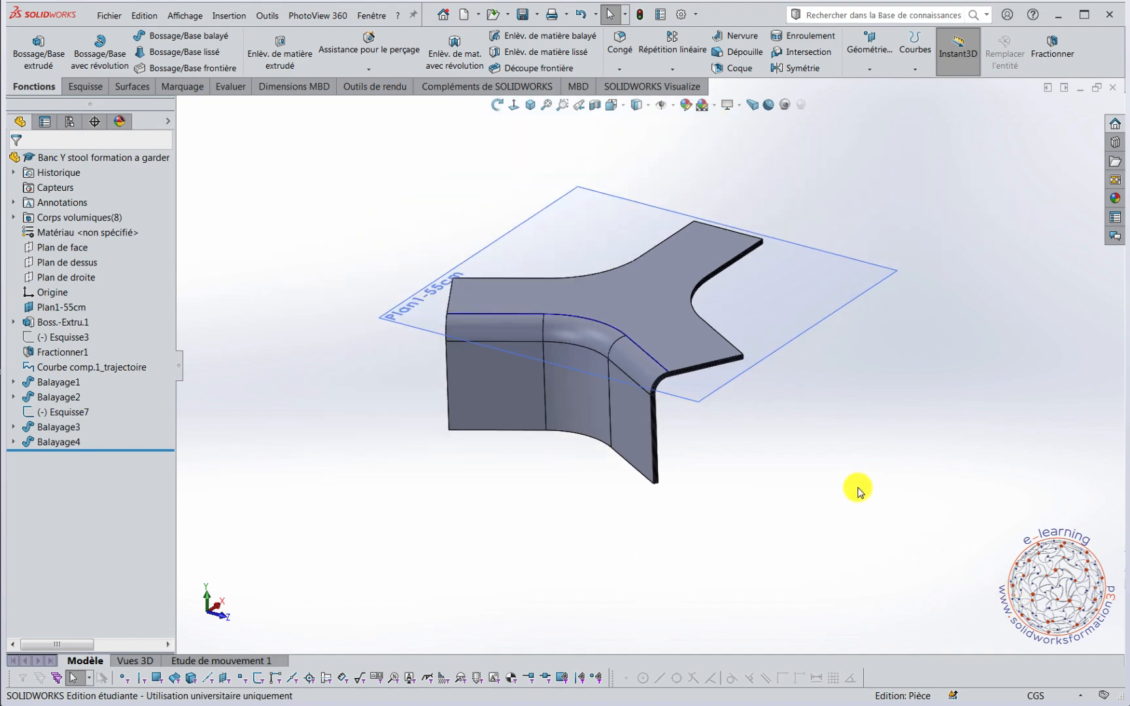
{"action": "middle_click_drag", "start_coordinate": [857, 492], "coordinate": [853, 500]}
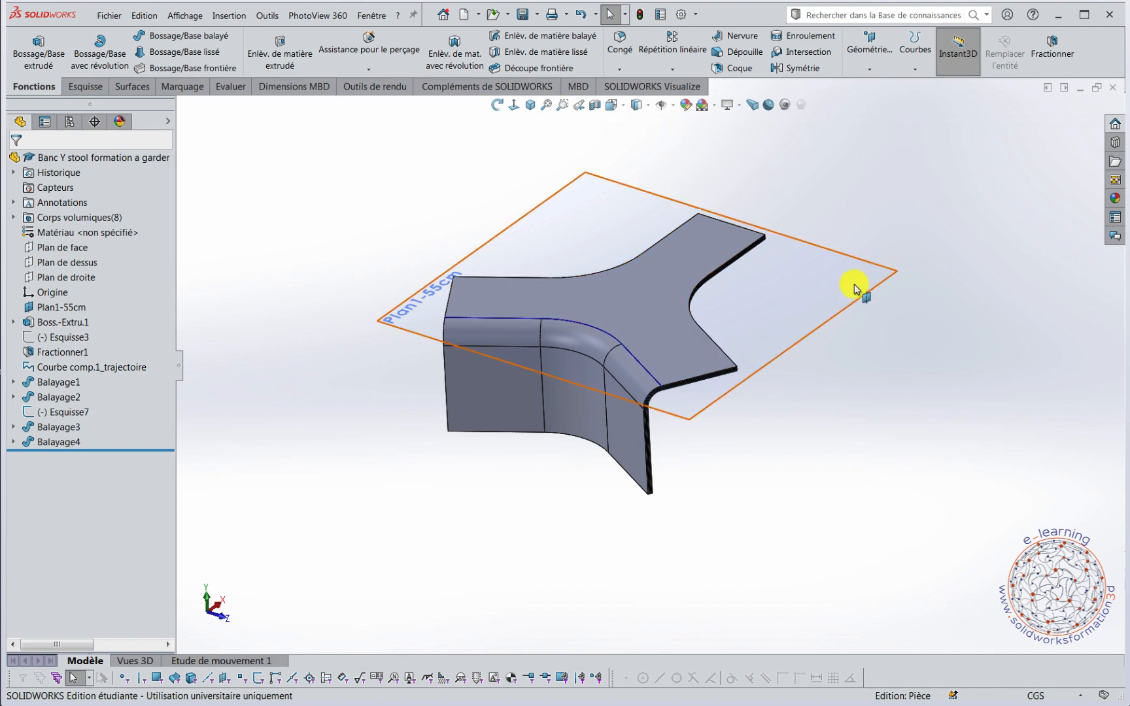
{"action": "left_click", "coordinate": [872, 273]}
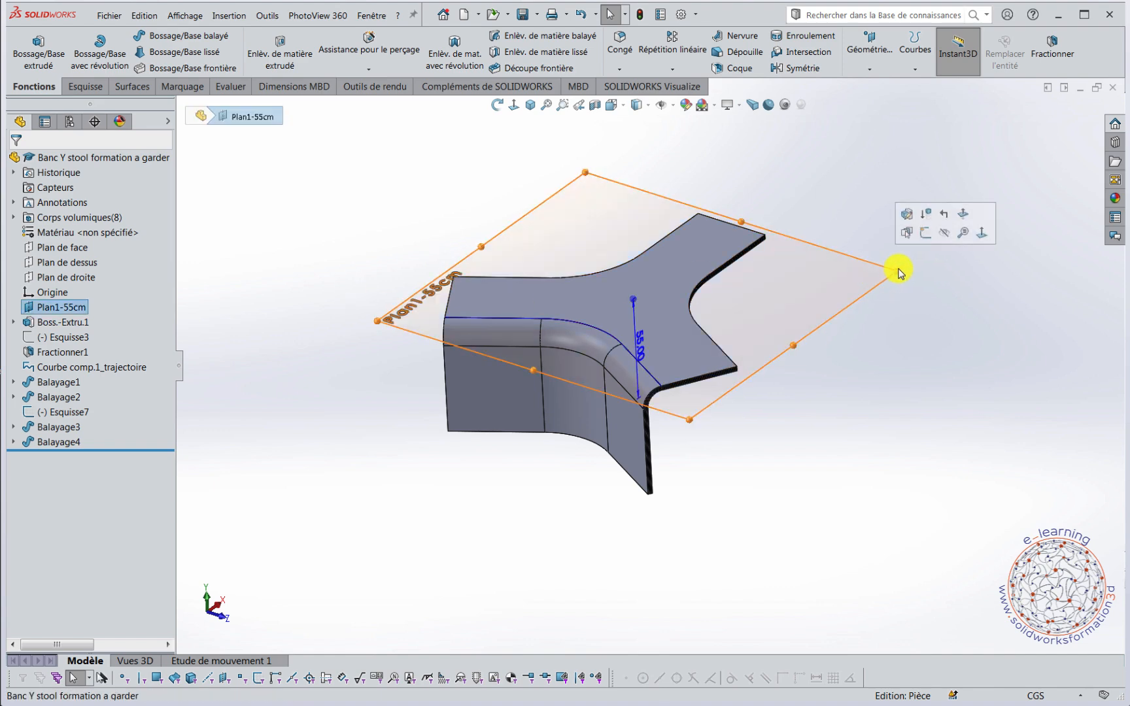
{"action": "left_click", "coordinate": [889, 320]}
{"action": "key", "text": "space"}
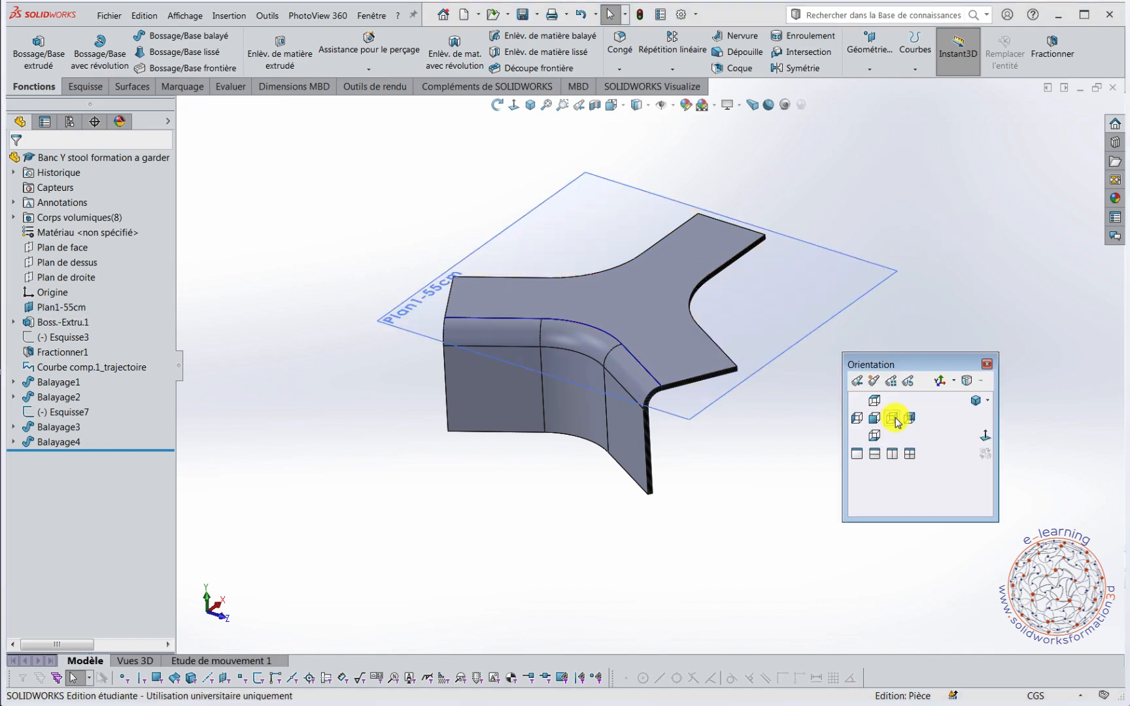
{"action": "left_click", "coordinate": [874, 419]}
{"action": "scroll", "coordinate": [457, 281], "scroll_direction": "down", "scroll_amount": 5}
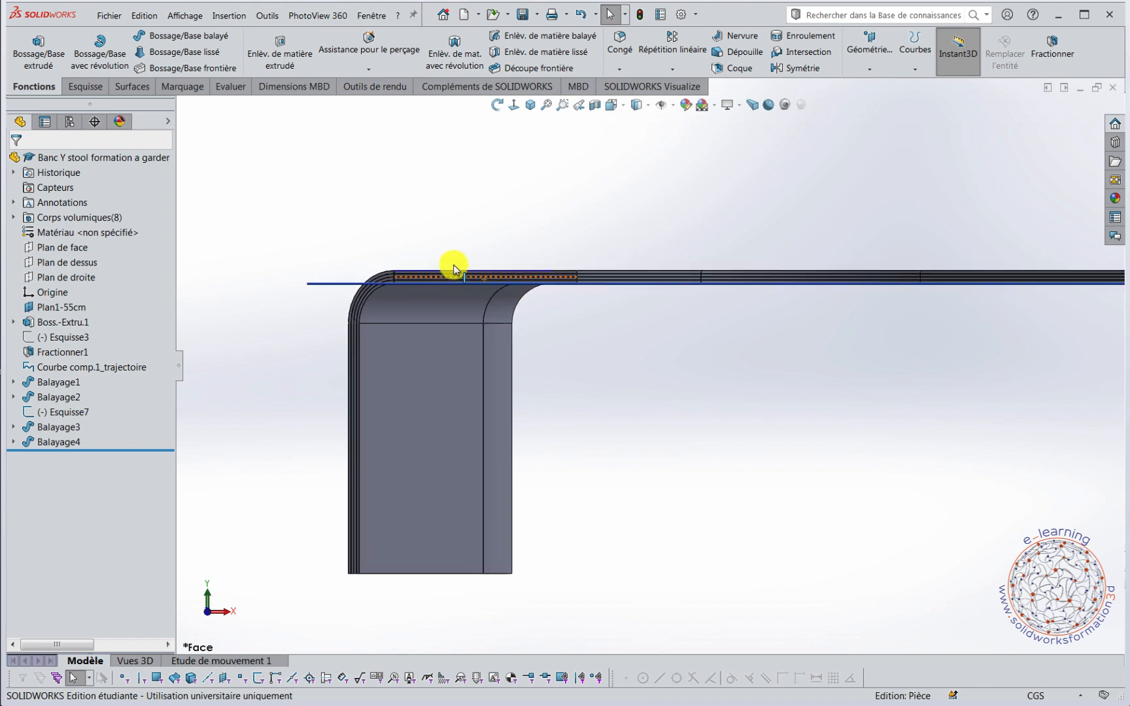
{"action": "scroll", "coordinate": [421, 341], "scroll_direction": "down", "scroll_amount": 2}
{"action": "scroll", "coordinate": [396, 373], "scroll_direction": "up", "scroll_amount": 2}
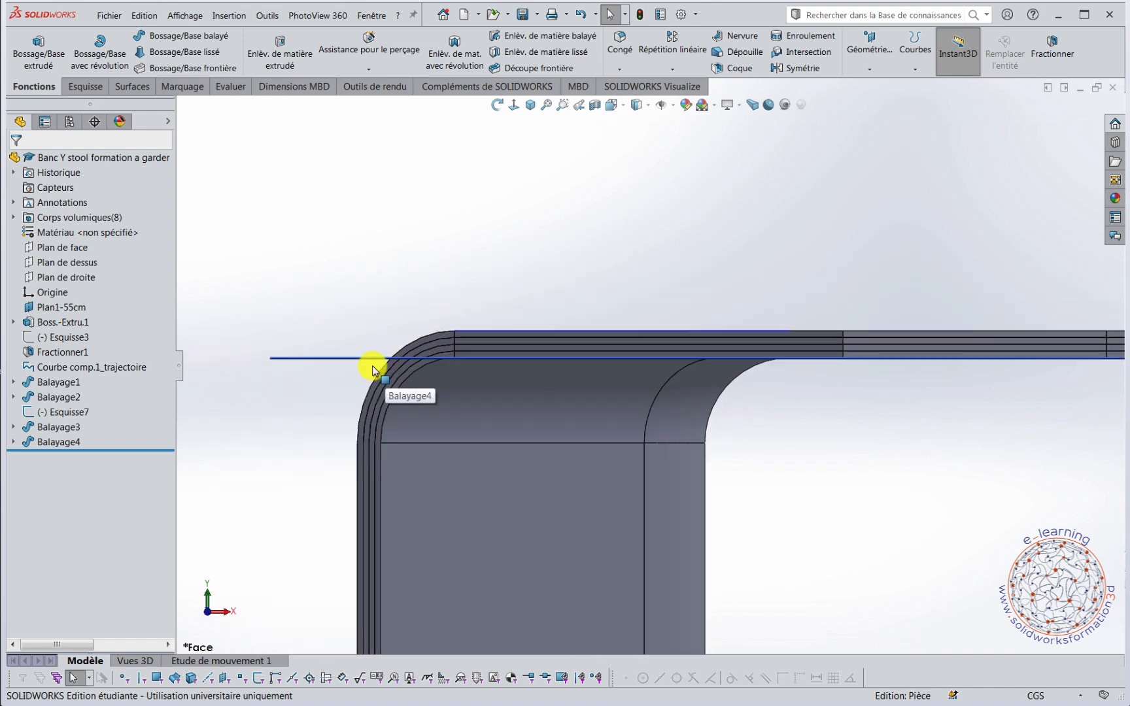
{"action": "scroll", "coordinate": [910, 456], "scroll_direction": "up", "scroll_amount": 6}
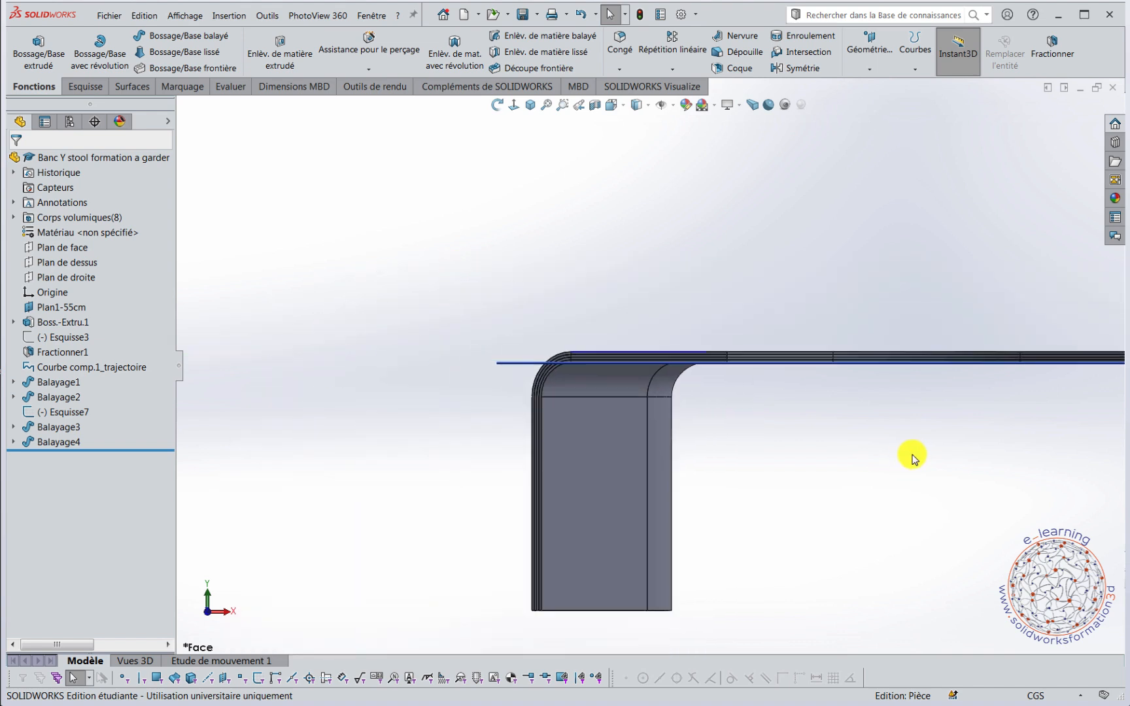
{"action": "middle_click_drag", "start_coordinate": [795, 395], "coordinate": [948, 425]}
Start a sketch on plane Plan1-55cm and draw a horizontal construction line about 96 cm long from the origin past the curved leg.
{"action": "left_click", "coordinate": [1022, 351]}
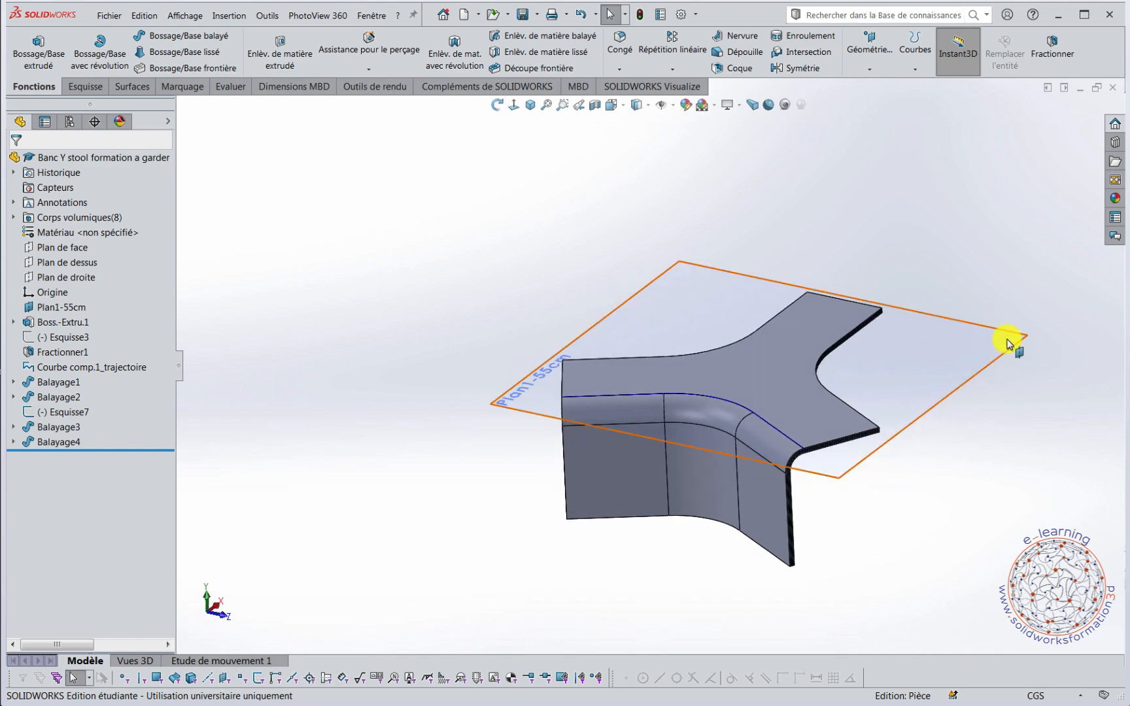
{"action": "left_click", "coordinate": [1059, 305]}
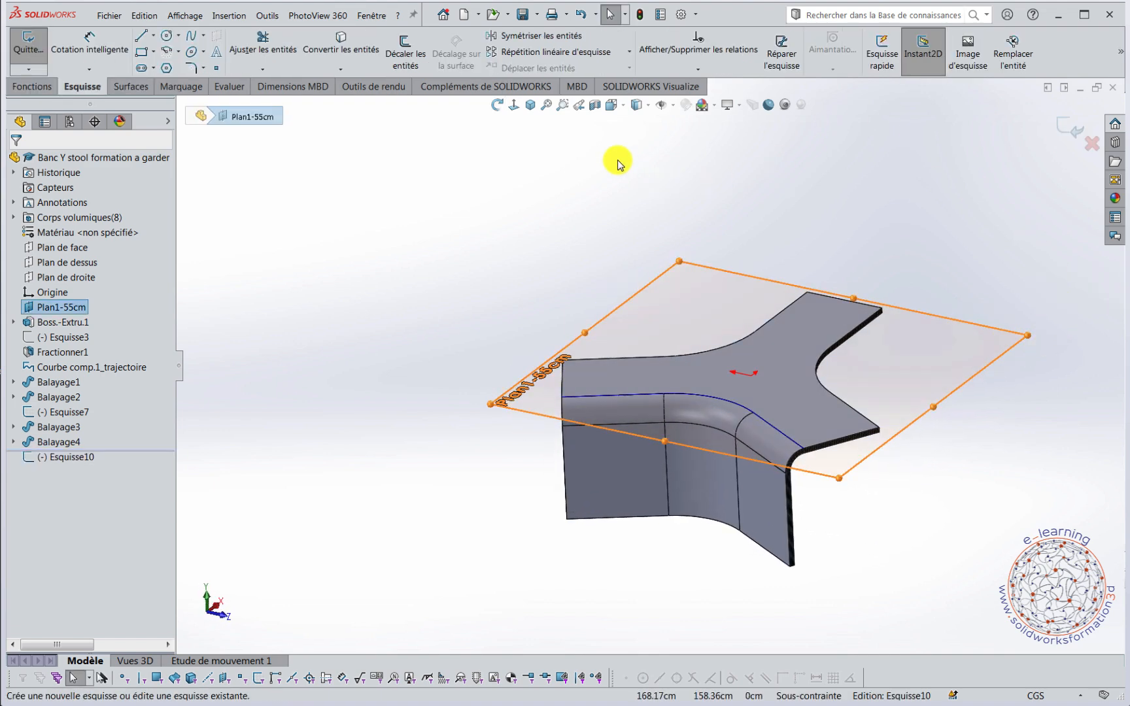
{"action": "left_click", "coordinate": [514, 105]}
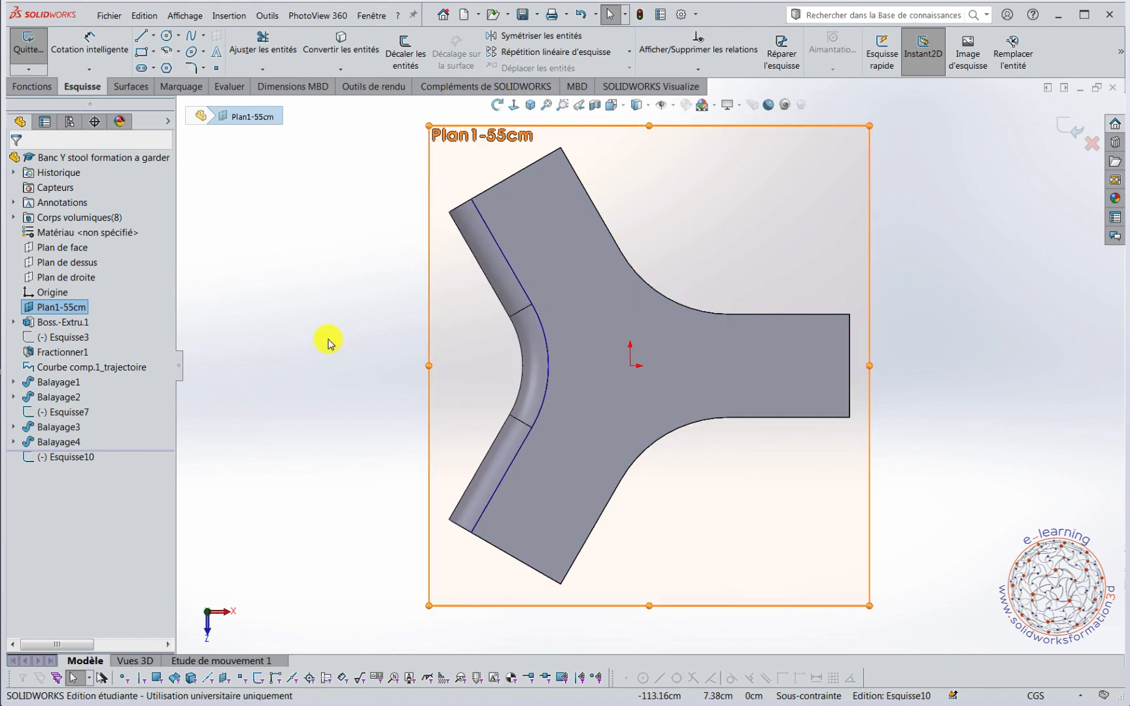
{"action": "right_click_drag", "start_coordinate": [233, 270], "coordinate": [263, 319]}
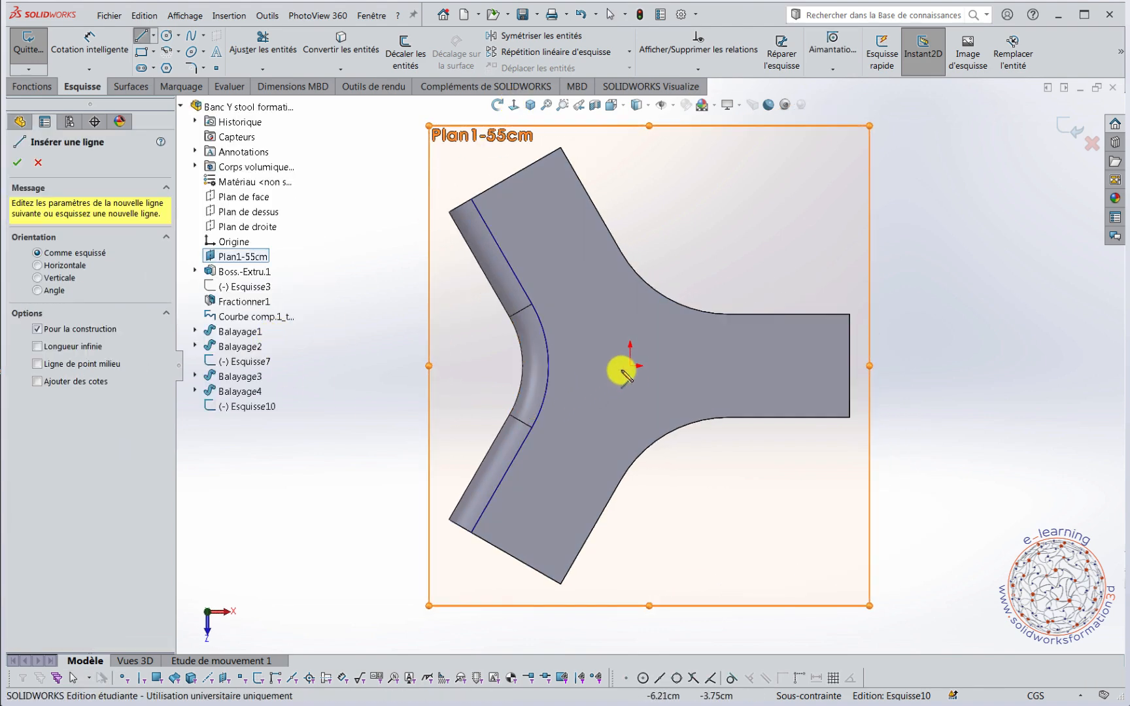
{"action": "left_click", "coordinate": [626, 366]}
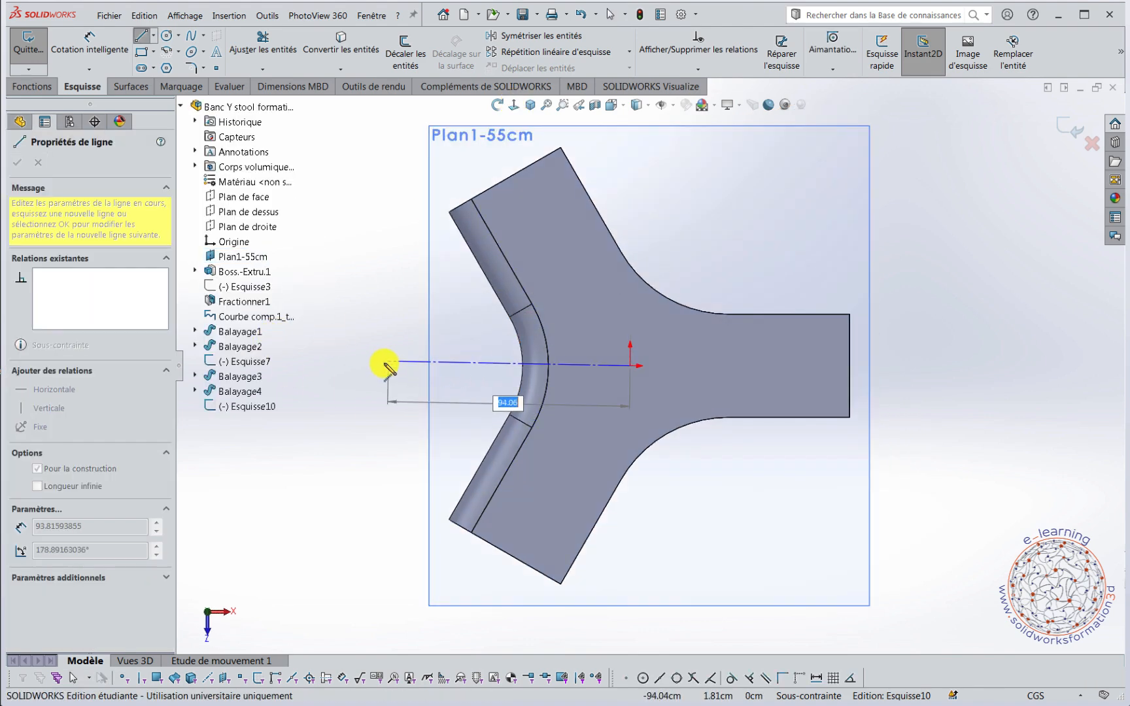
{"action": "left_click", "coordinate": [384, 368]}
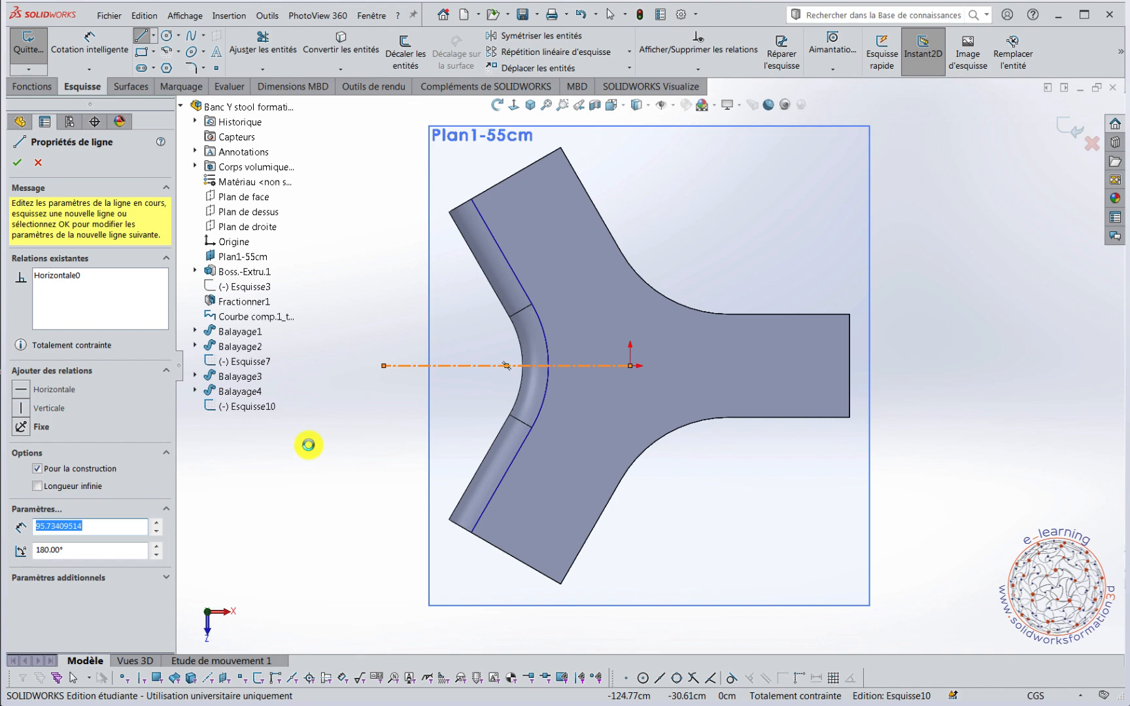
{"action": "key", "text": "Escape"}
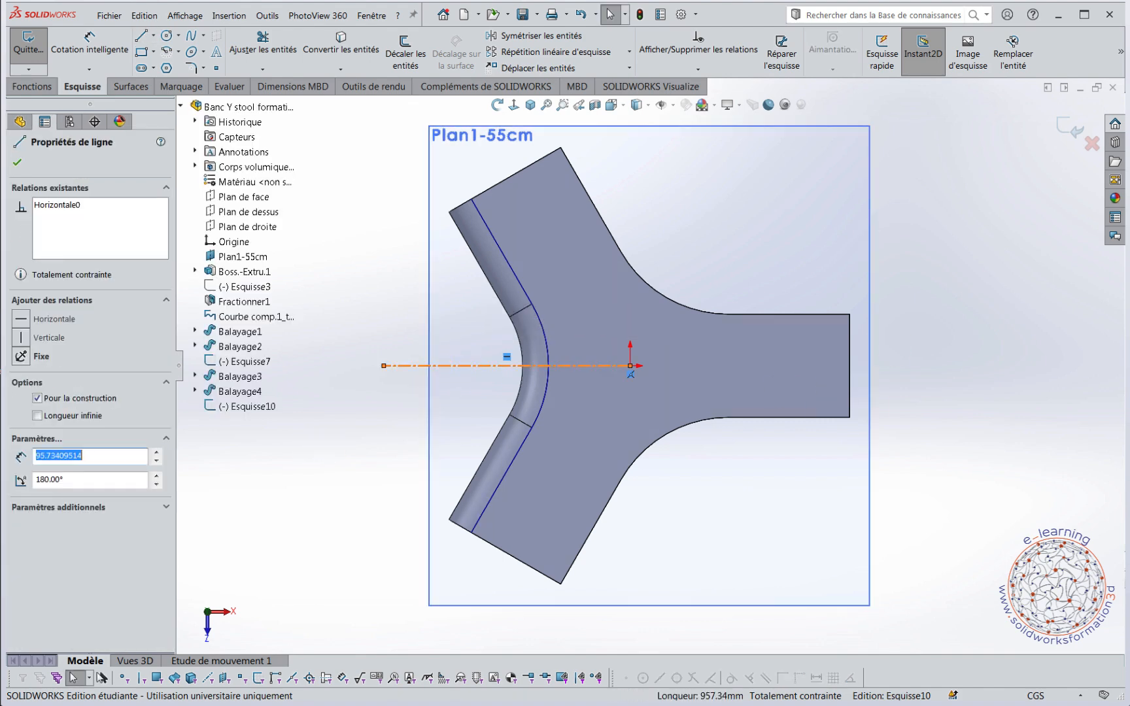
With dynamic mirroring about the construction line, sketch a slanted line about 67 cm long from the centreline across the curved bend.
{"action": "left_click", "coordinate": [1122, 57]}
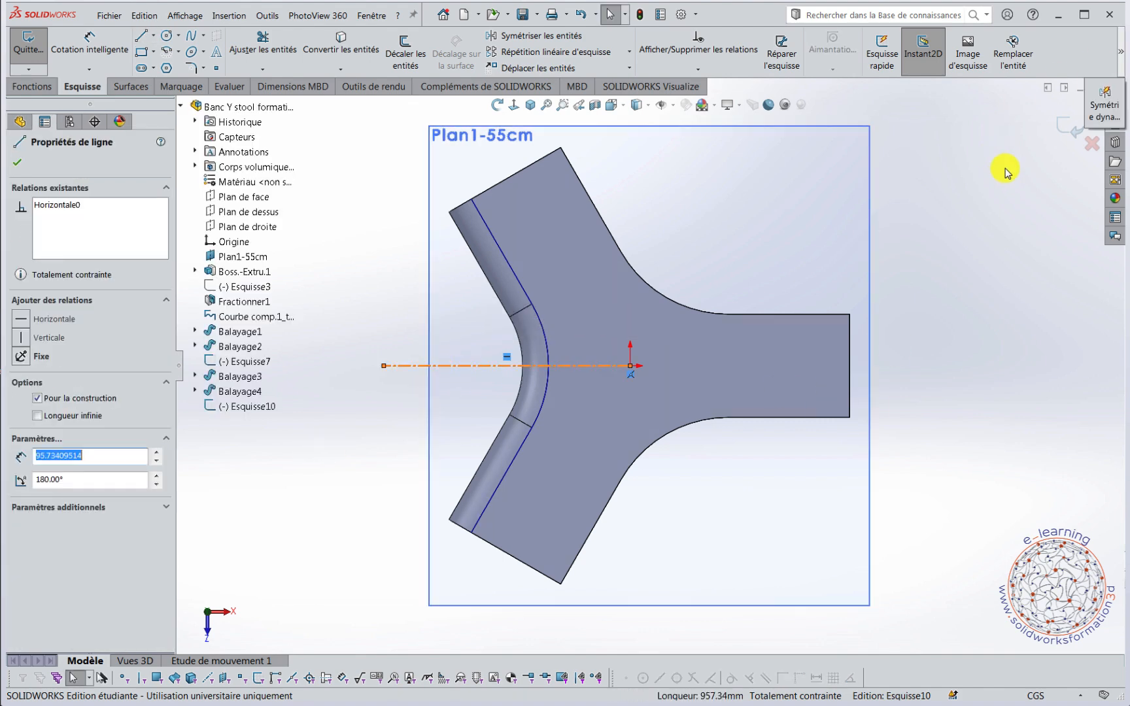
{"action": "left_click", "coordinate": [1106, 110]}
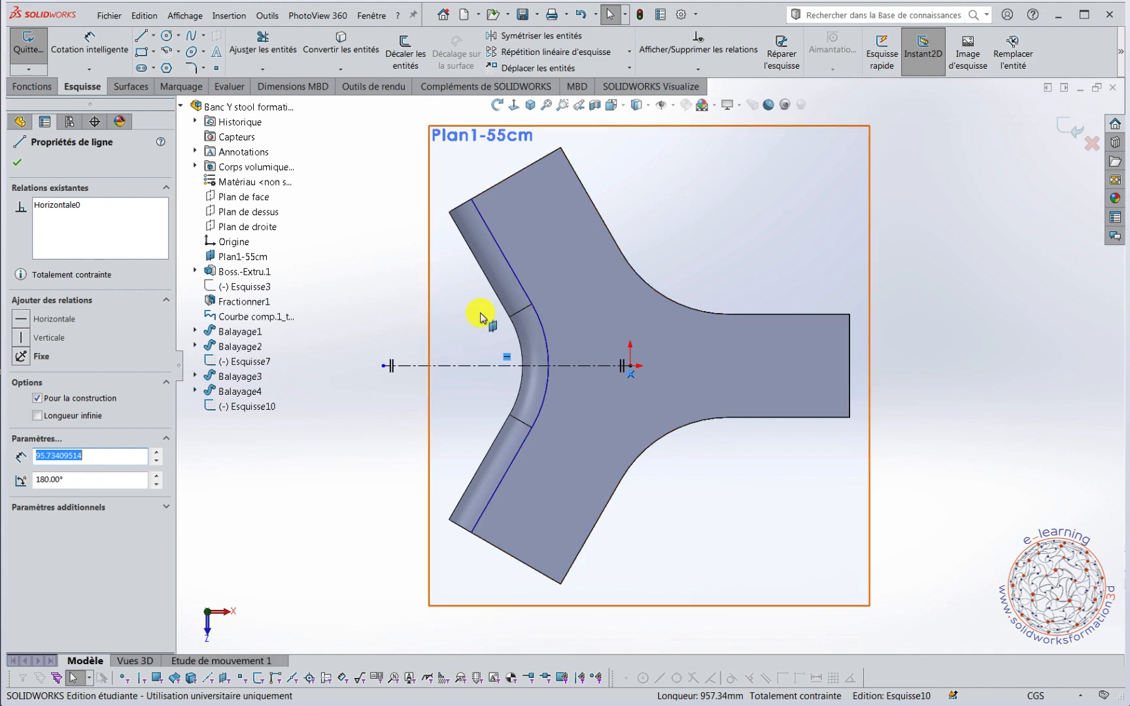
{"action": "right_click_drag", "start_coordinate": [393, 293], "coordinate": [315, 289]}
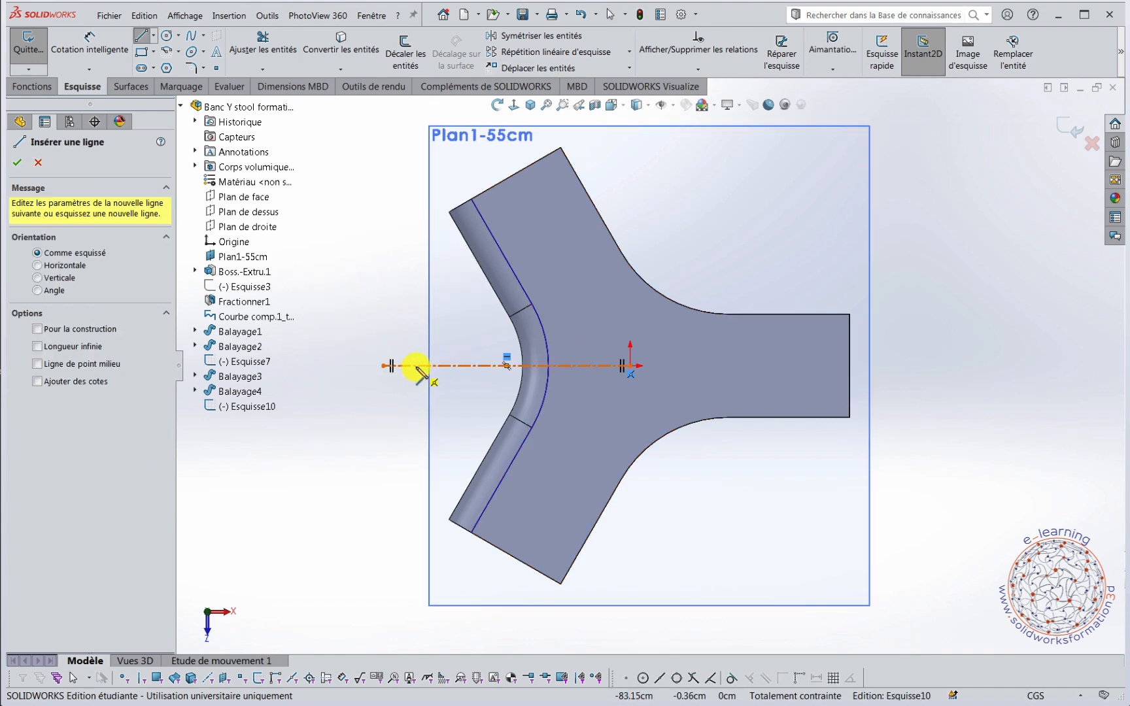
{"action": "left_click_drag", "start_coordinate": [417, 365], "coordinate": [573, 294]}
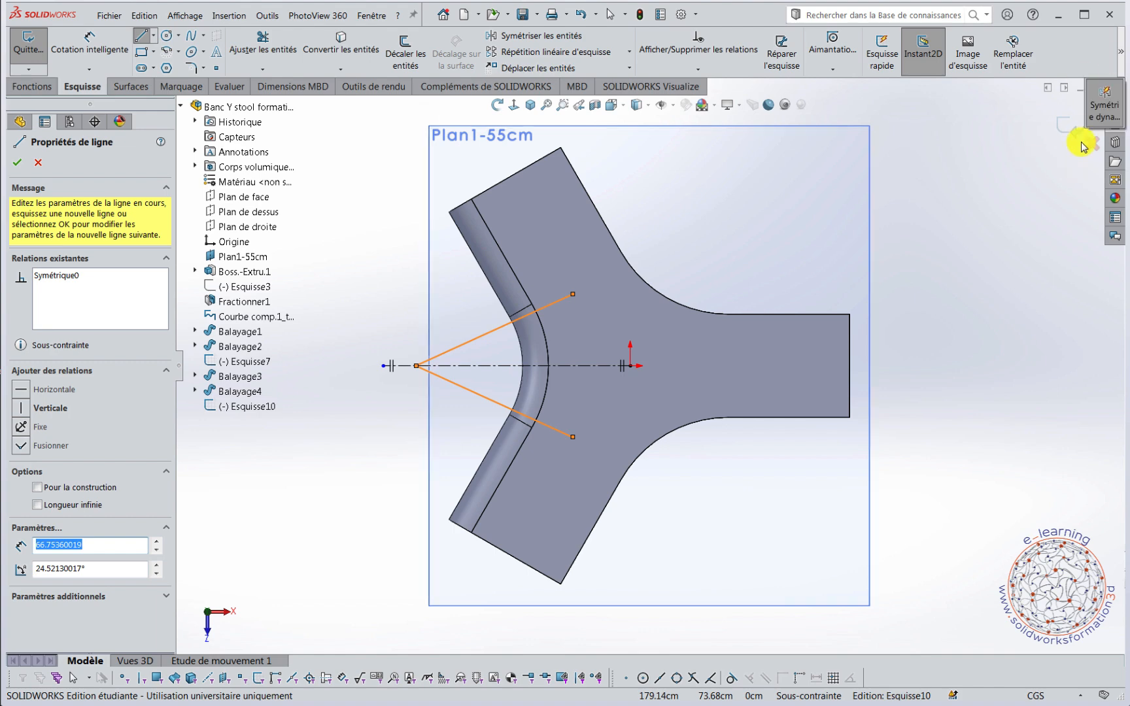
{"action": "key", "text": "Escape"}
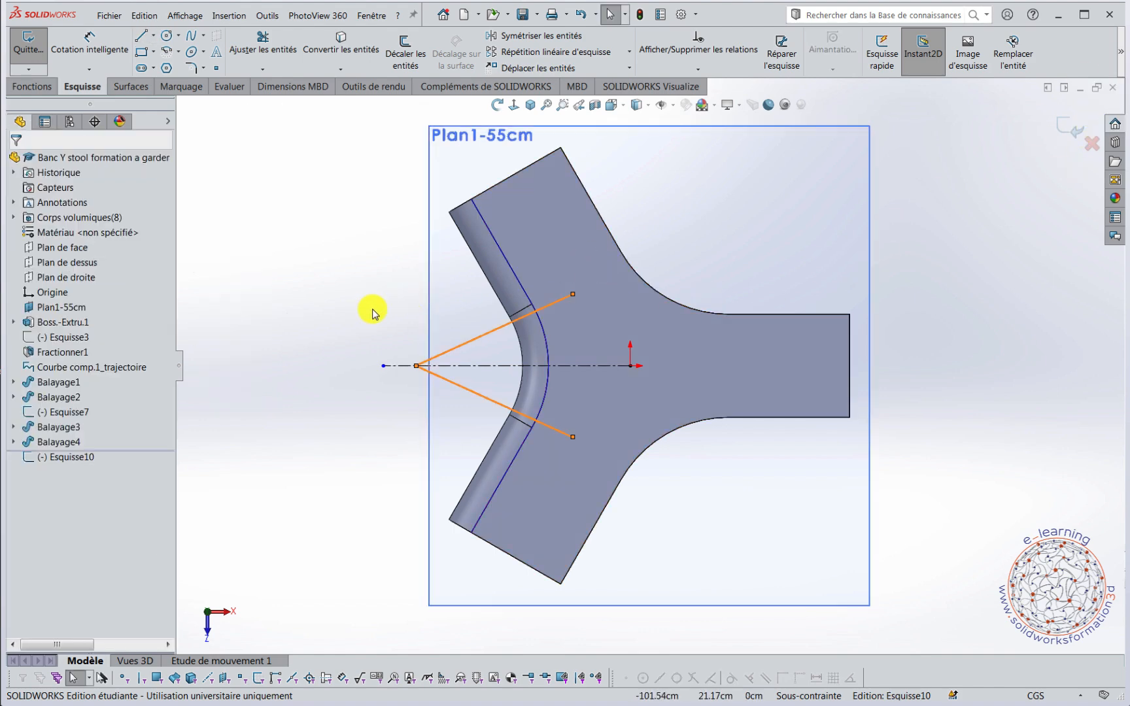
Make the upper slanted line collinear with the short edge where the straight bend meets the curved bend.
{"action": "scroll", "coordinate": [504, 353], "scroll_direction": "down", "scroll_amount": 3}
{"action": "scroll", "coordinate": [548, 307], "scroll_direction": "down", "scroll_amount": 3}
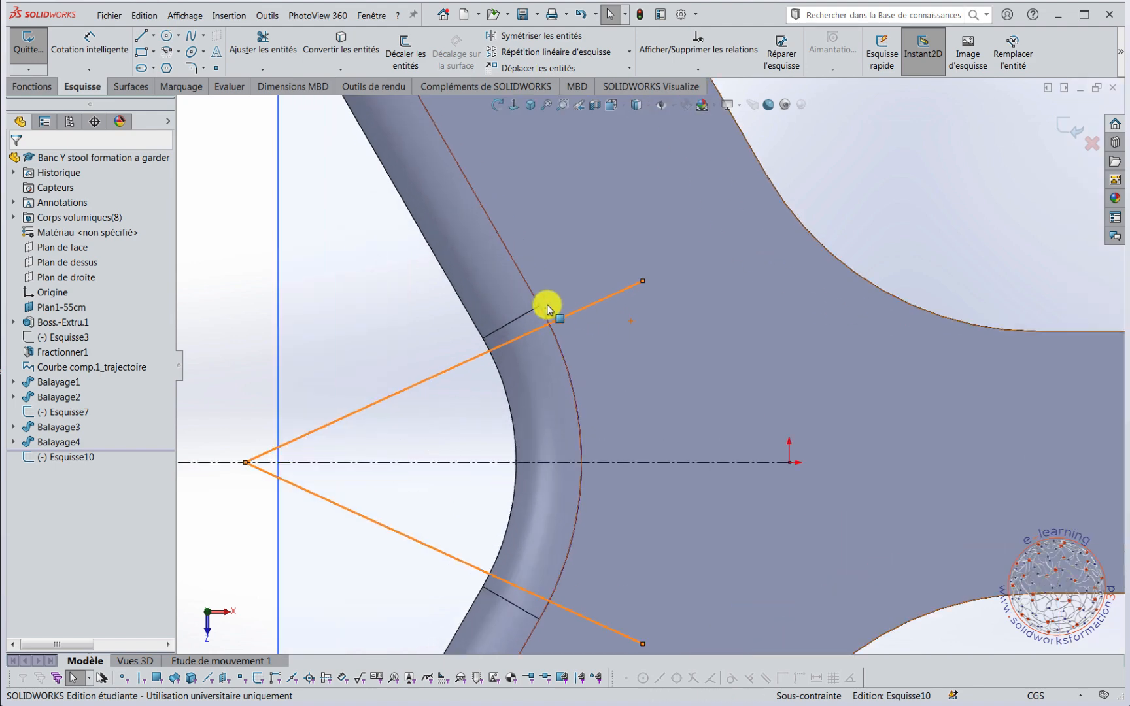
{"action": "left_click", "coordinate": [525, 313]}
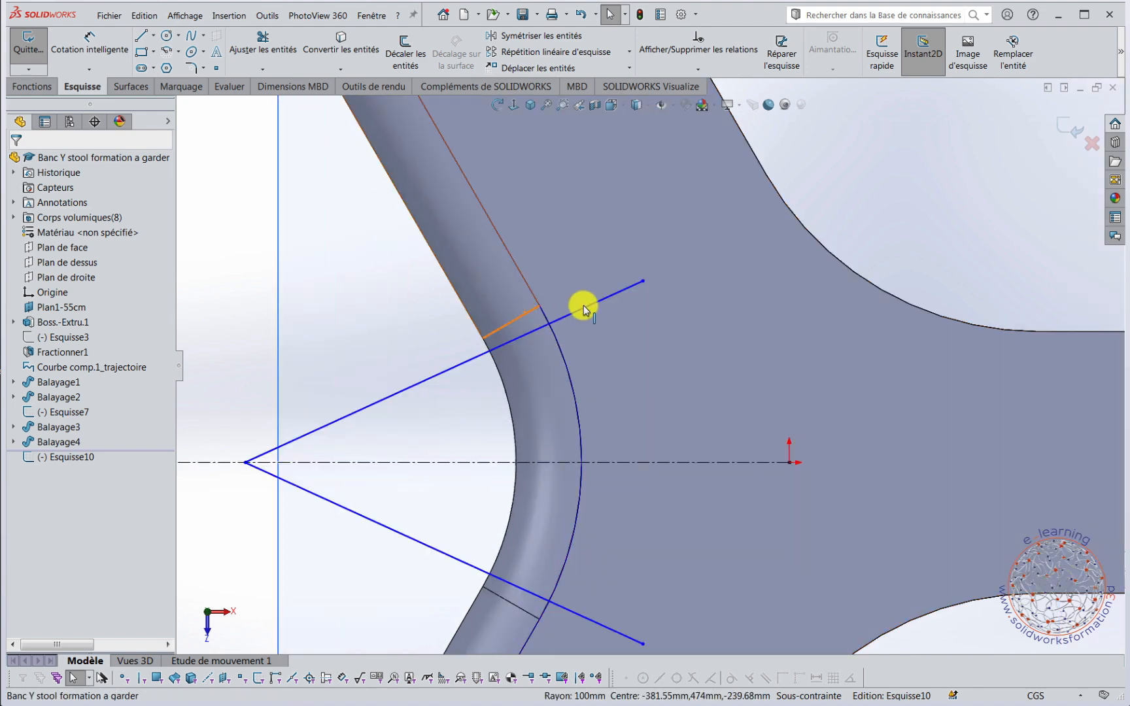
{"action": "left_click", "coordinate": [584, 308], "text": "ctrl"}
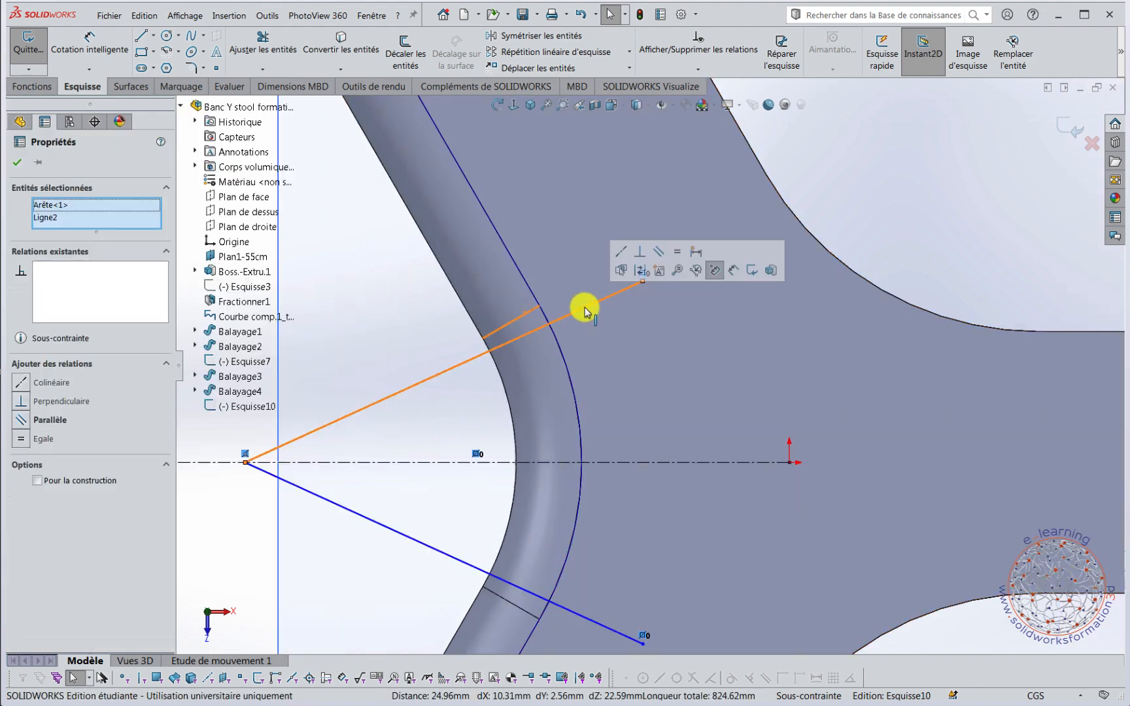
{"action": "left_click", "coordinate": [626, 255]}
{"action": "scroll", "coordinate": [582, 359], "scroll_direction": "up", "scroll_amount": 4}
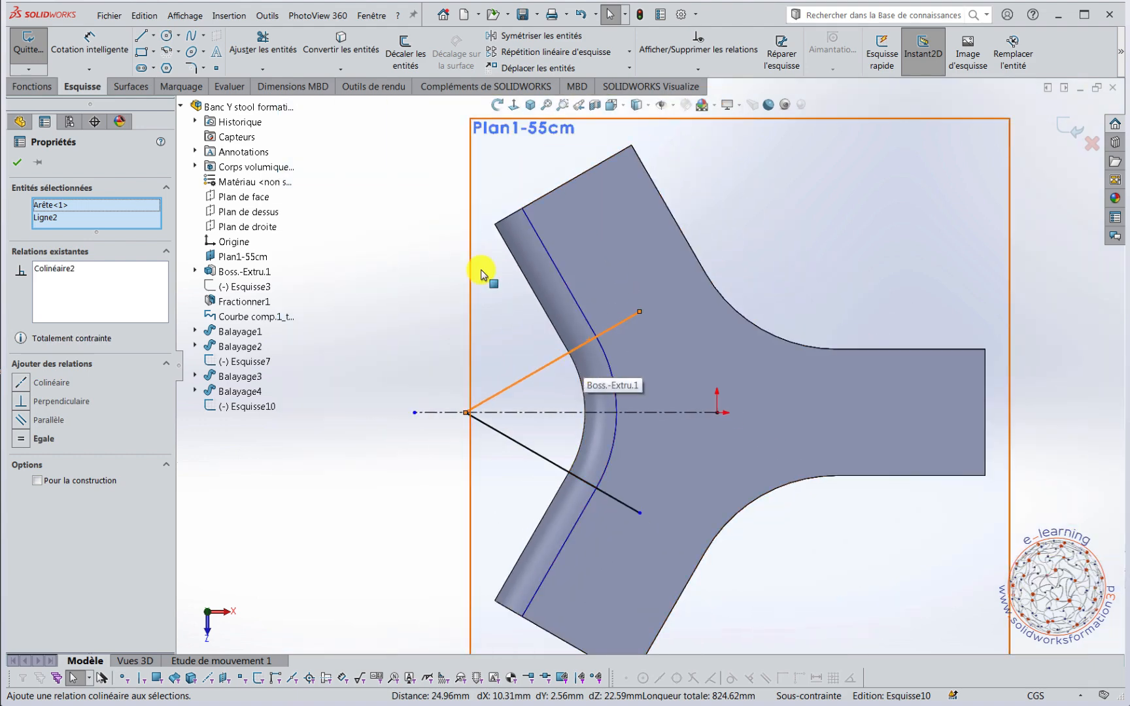
Close the triangle with a vertical line joining the free ends of the two slanted lines on the seat.
{"action": "right_click_drag", "start_coordinate": [365, 279], "coordinate": [312, 300]}
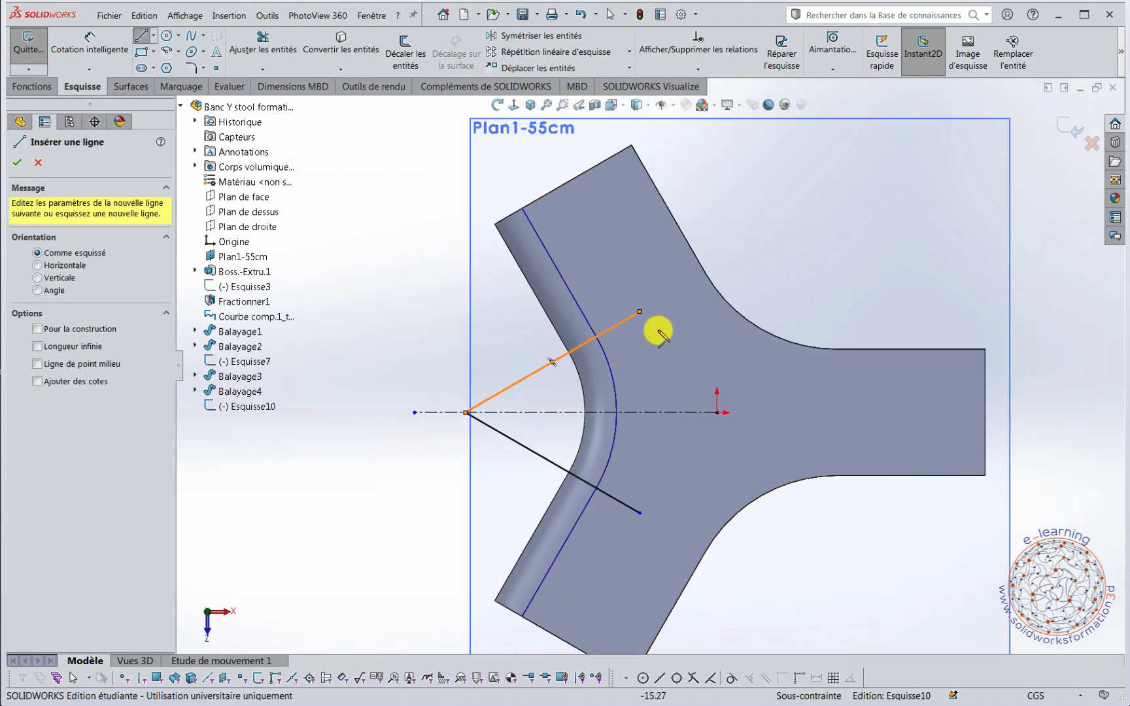
{"action": "left_click", "coordinate": [639, 512]}
{"action": "key", "text": "Escape"}
{"action": "scroll", "coordinate": [303, 479], "scroll_direction": "up", "scroll_amount": 5}
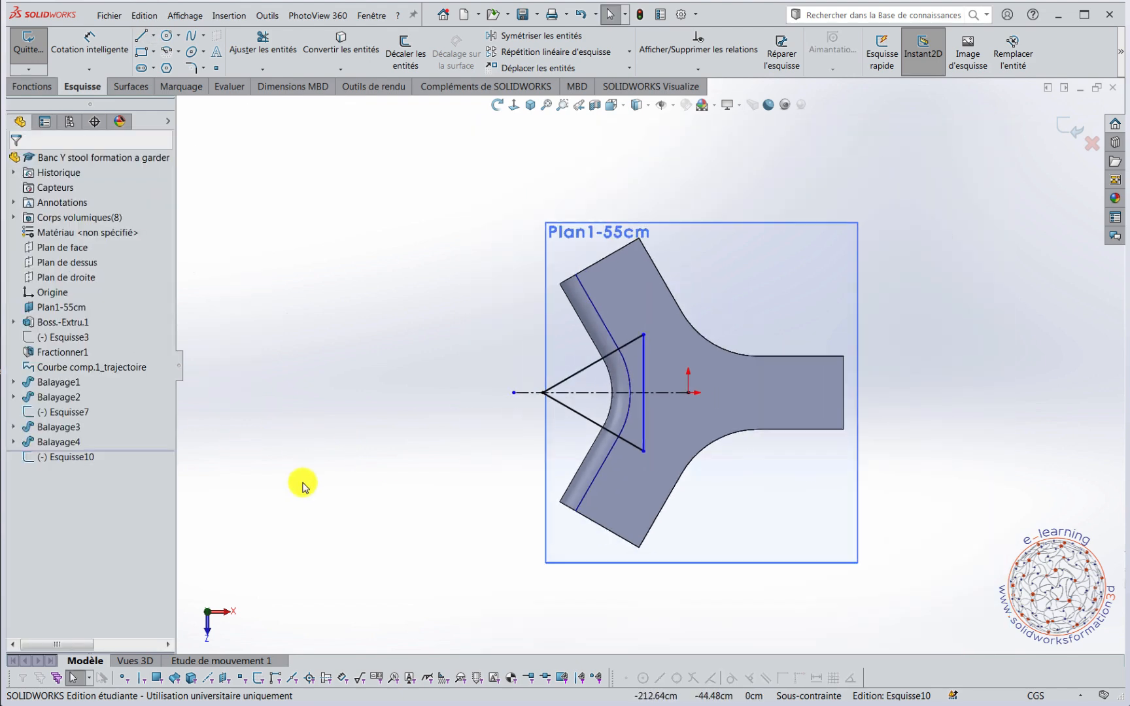
Start an extruded cut from the triangle sketch and end Direction 1 up to the vertex at the lower end of the curved bend's edge.
{"action": "middle_click_drag", "start_coordinate": [549, 570], "coordinate": [703, 577]}
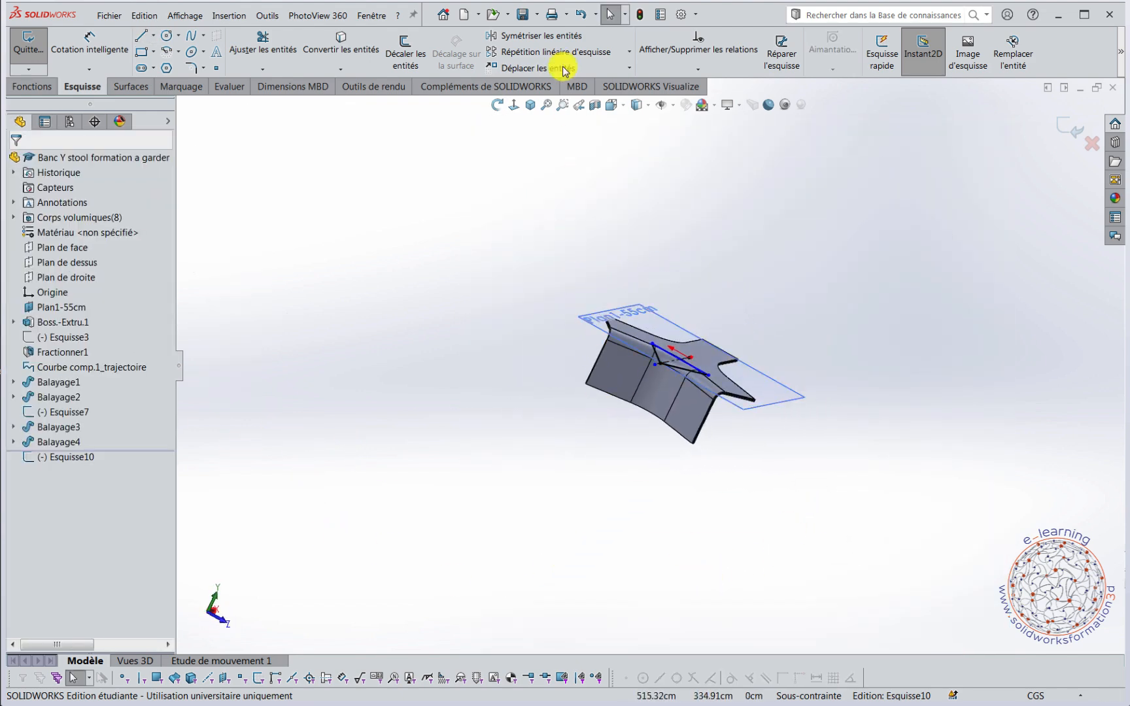
{"action": "left_click", "coordinate": [529, 105]}
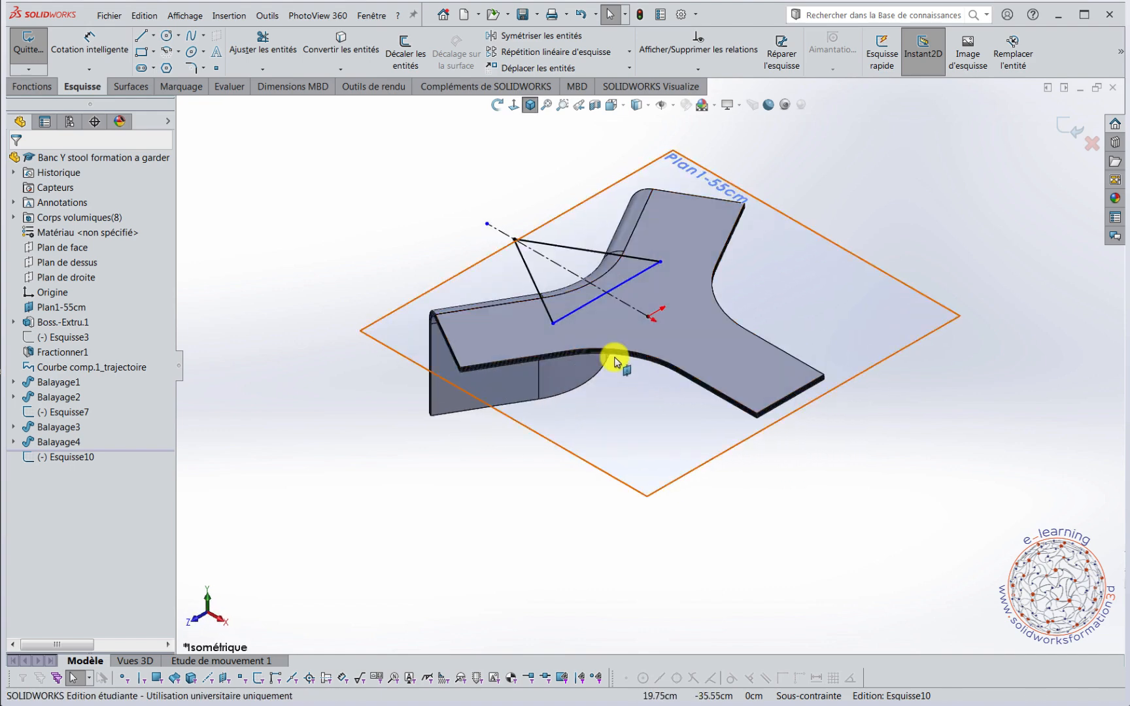
{"action": "scroll", "coordinate": [607, 348], "scroll_direction": "down", "scroll_amount": 4}
{"action": "middle_click_drag", "start_coordinate": [613, 408], "coordinate": [713, 216]}
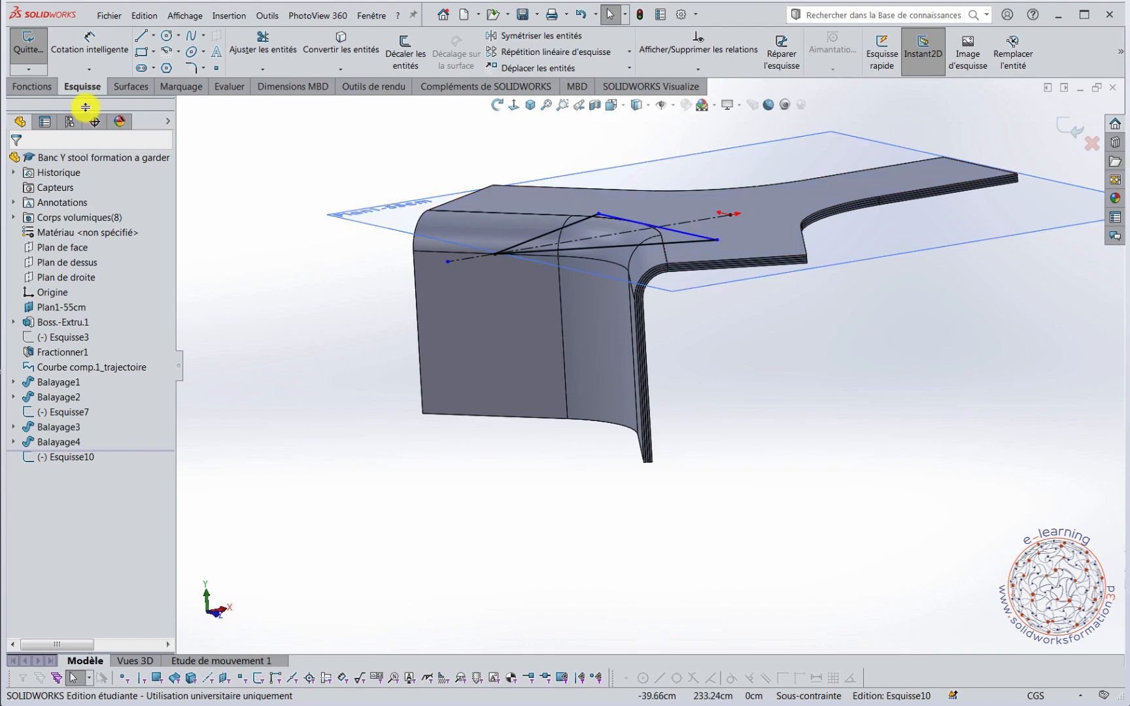
{"action": "left_click", "coordinate": [39, 87]}
{"action": "left_click", "coordinate": [279, 51]}
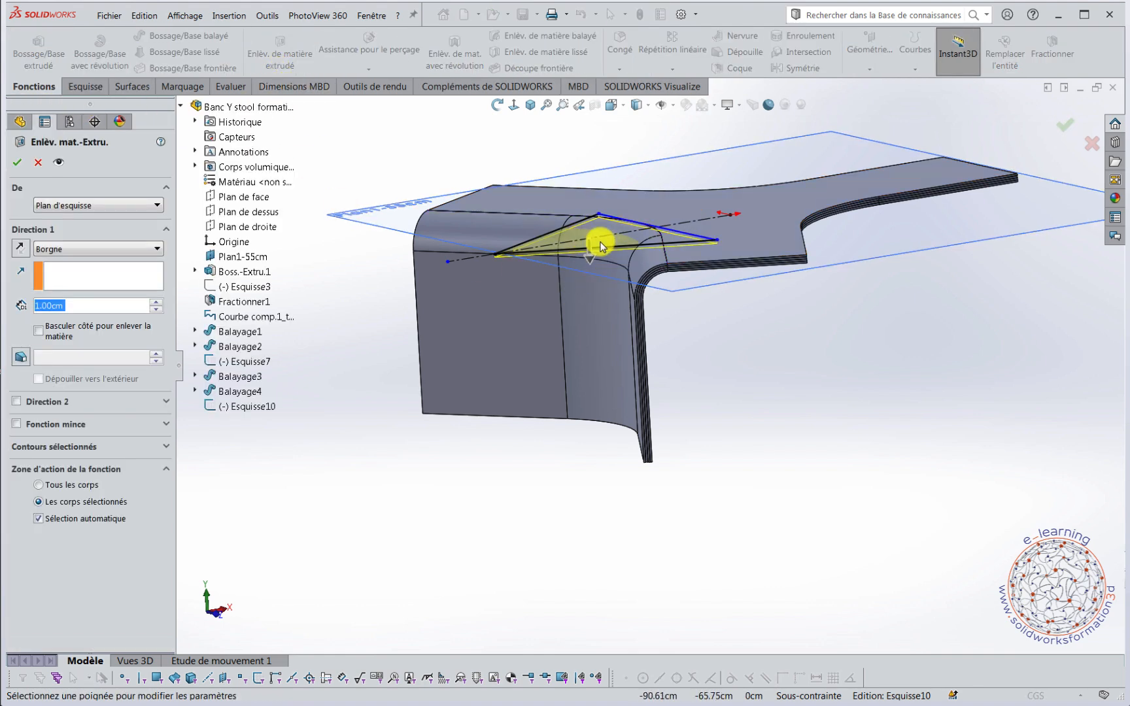
{"action": "scroll", "coordinate": [600, 285], "scroll_direction": "down", "scroll_amount": 3}
{"action": "scroll", "coordinate": [603, 286], "scroll_direction": "down", "scroll_amount": 2}
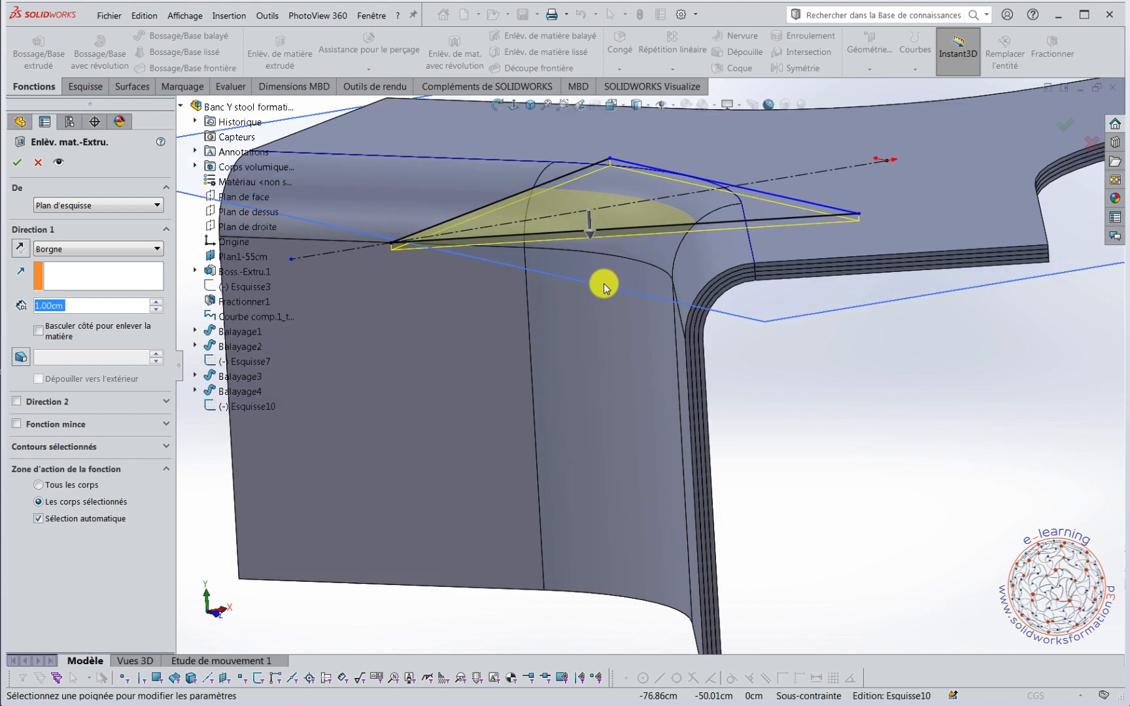
{"action": "middle_click_drag", "start_coordinate": [612, 275], "coordinate": [631, 289]}
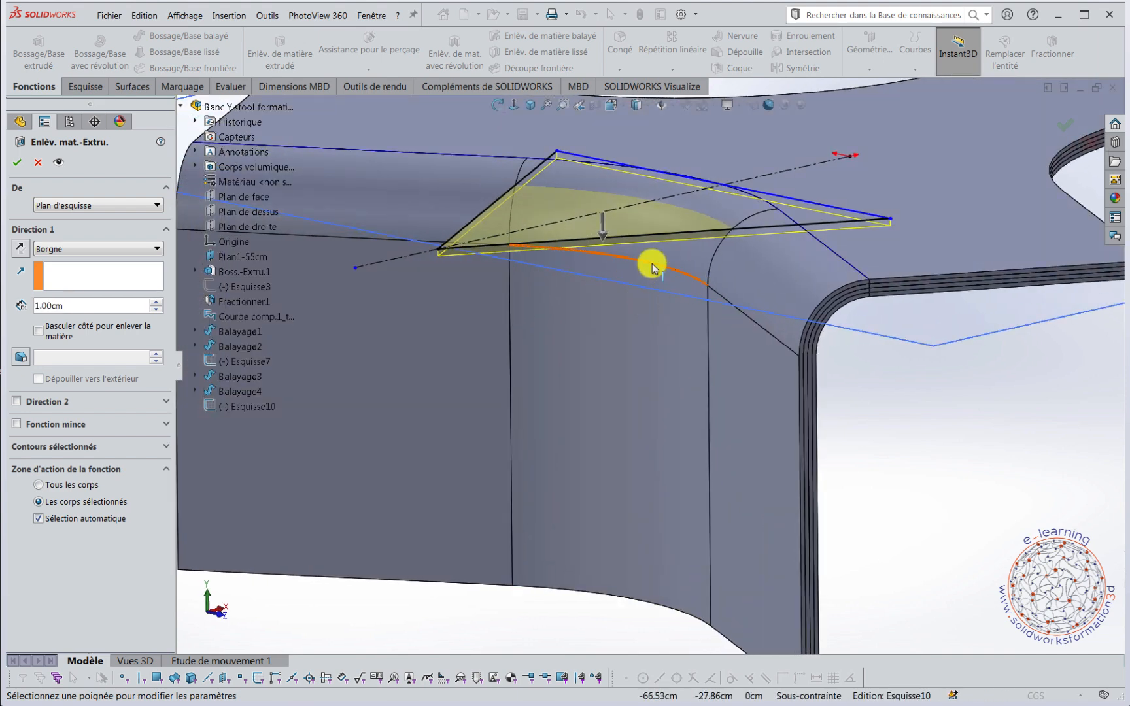
{"action": "left_click", "coordinate": [111, 251]}
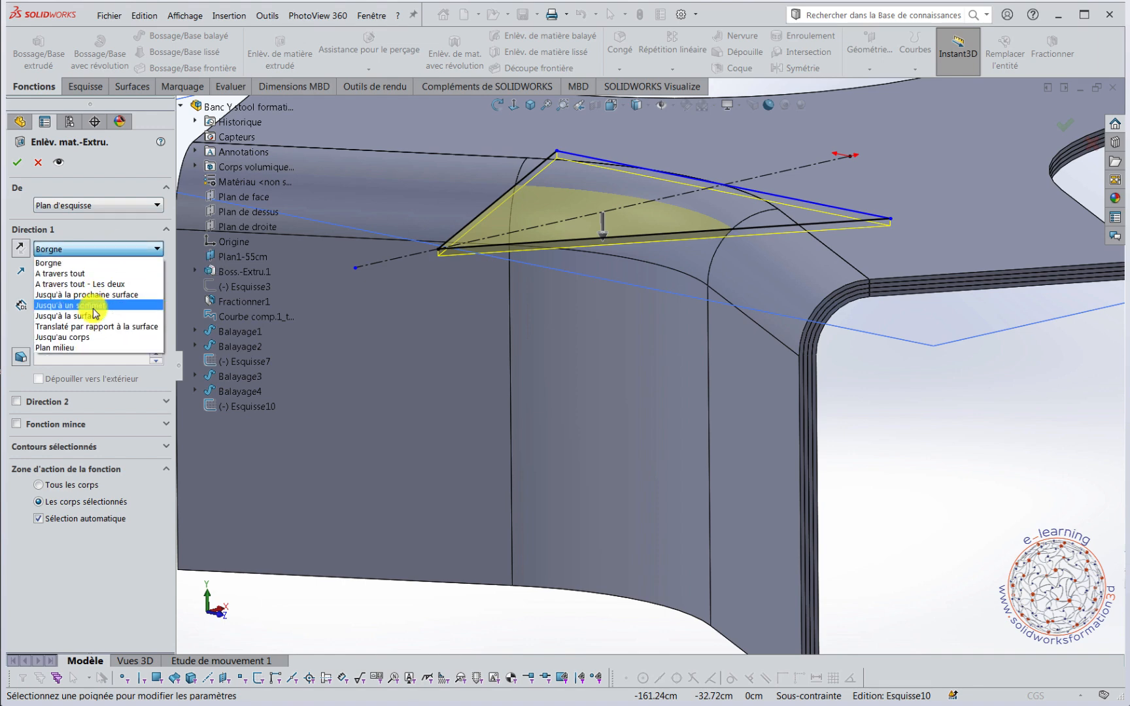
{"action": "left_click", "coordinate": [93, 306]}
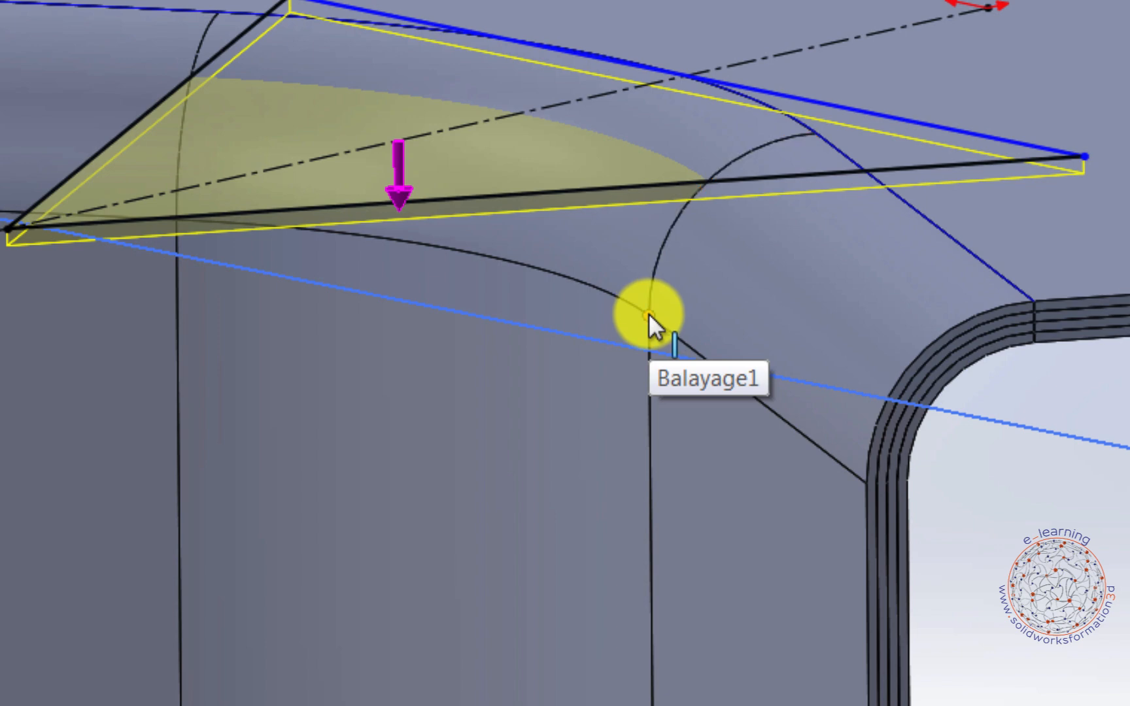
{"action": "left_click", "coordinate": [649, 314]}
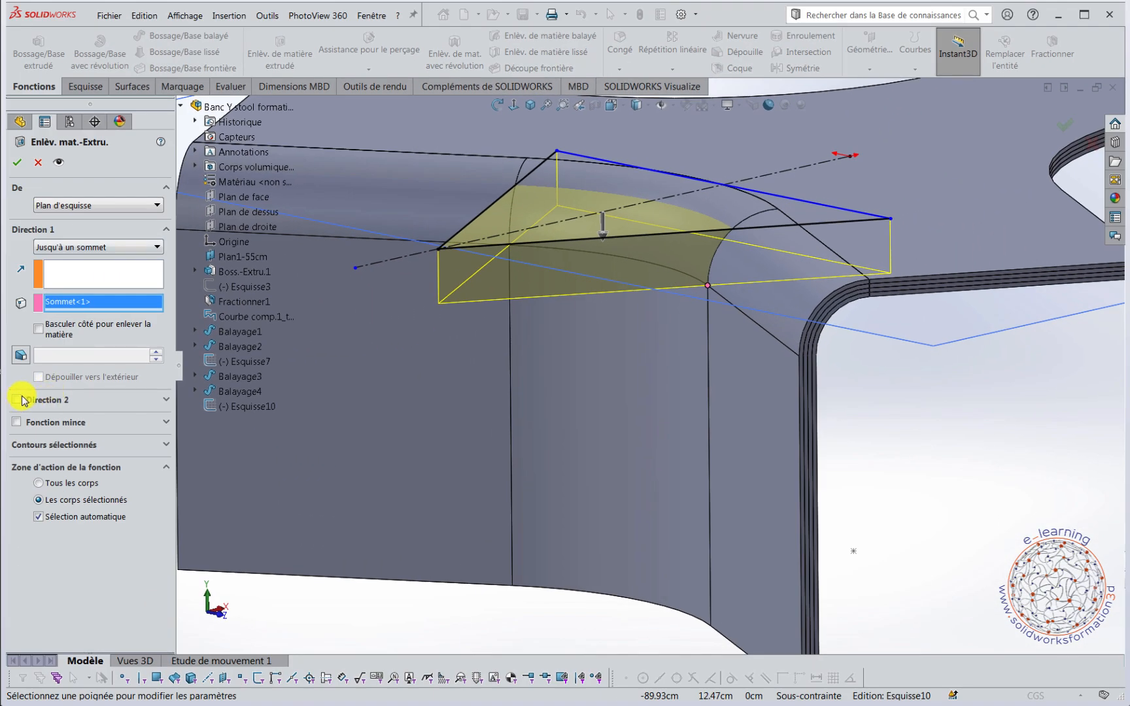
{"action": "left_click", "coordinate": [17, 403]}
{"action": "key", "text": "f"}
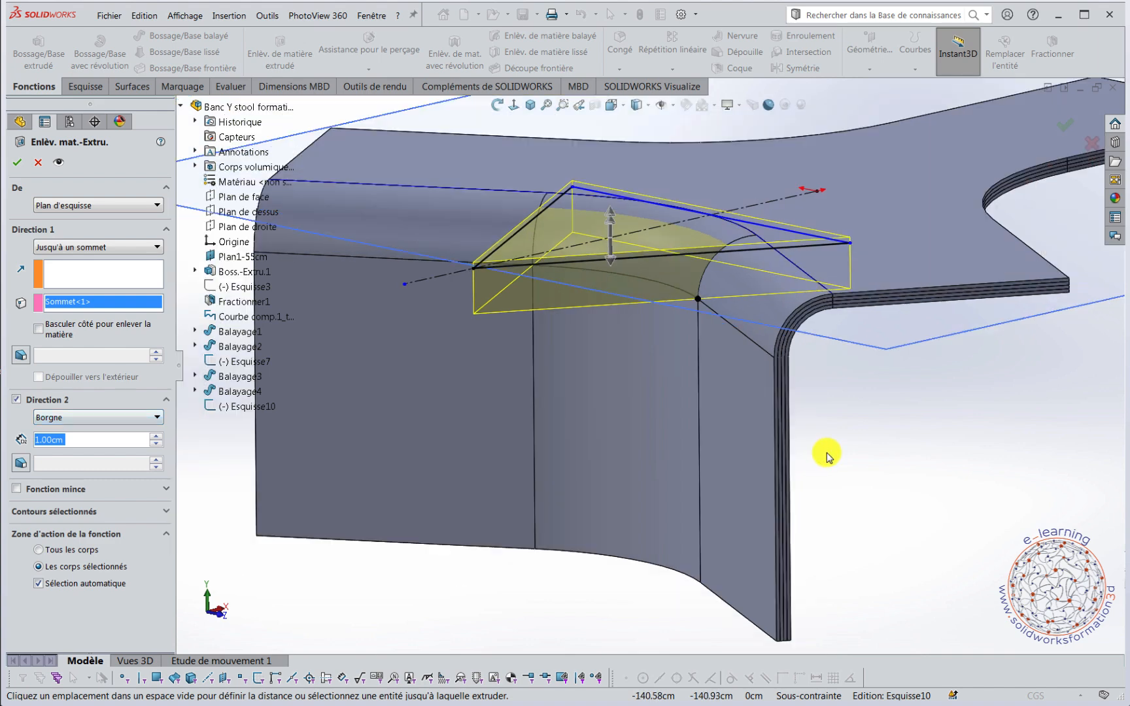
{"action": "key", "text": "BackSpace"}
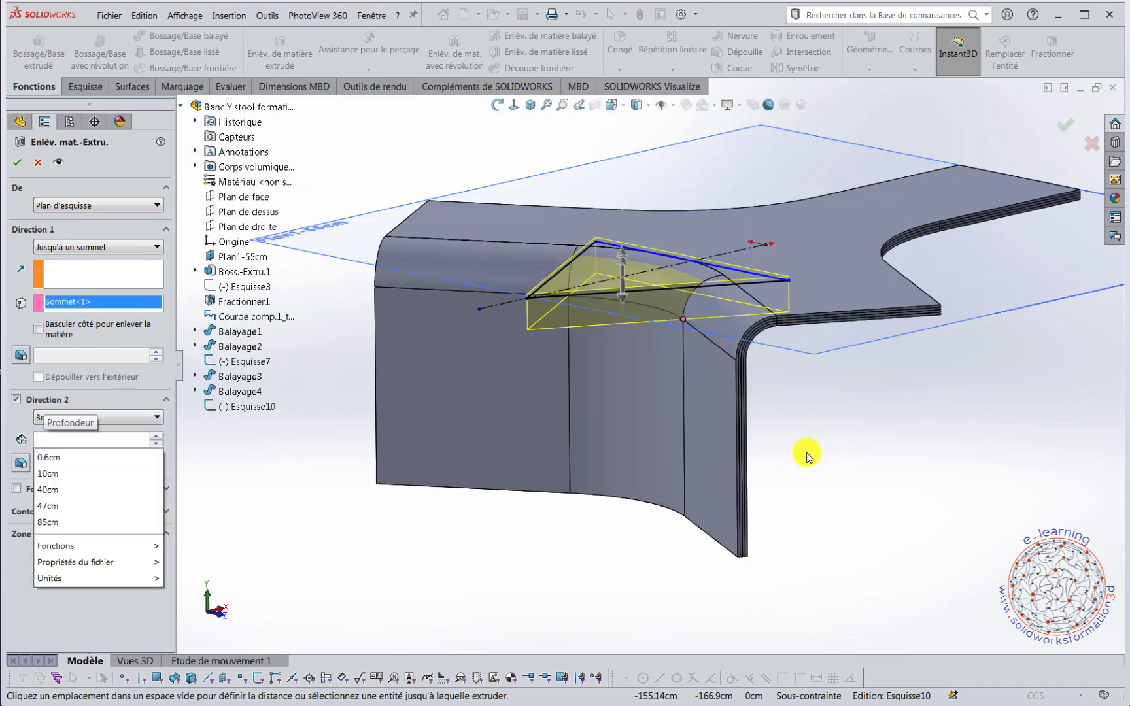
{"action": "left_click", "coordinate": [820, 460]}
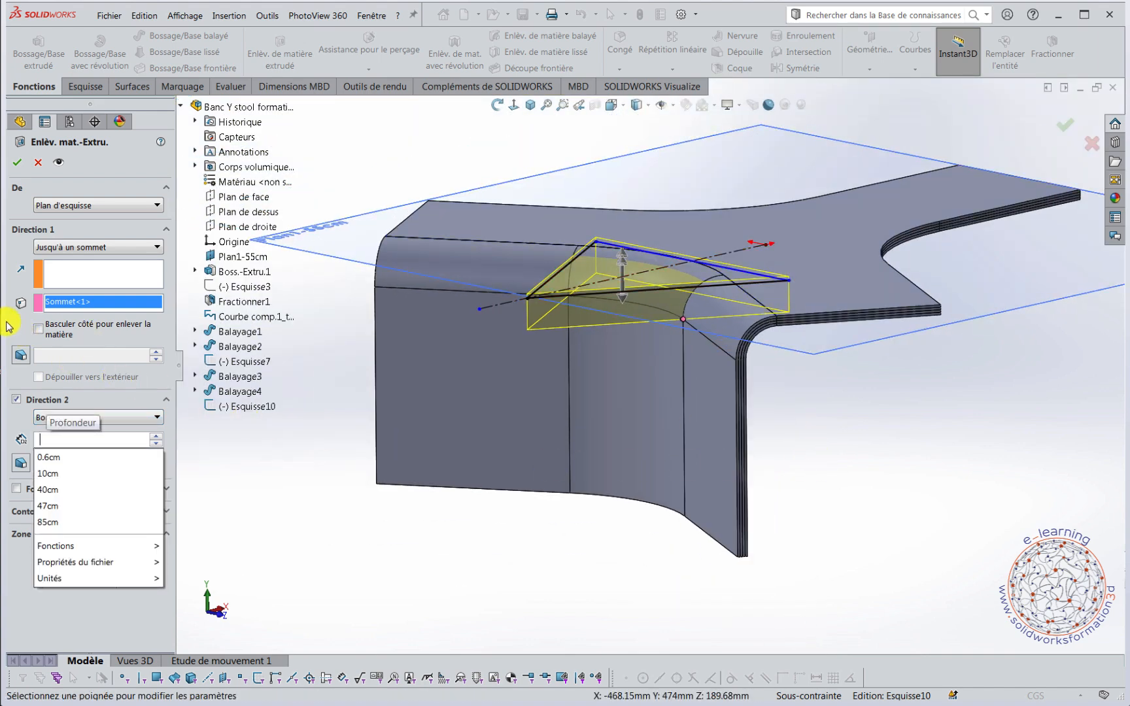
{"action": "middle_click_drag", "start_coordinate": [855, 461], "coordinate": [789, 399]}
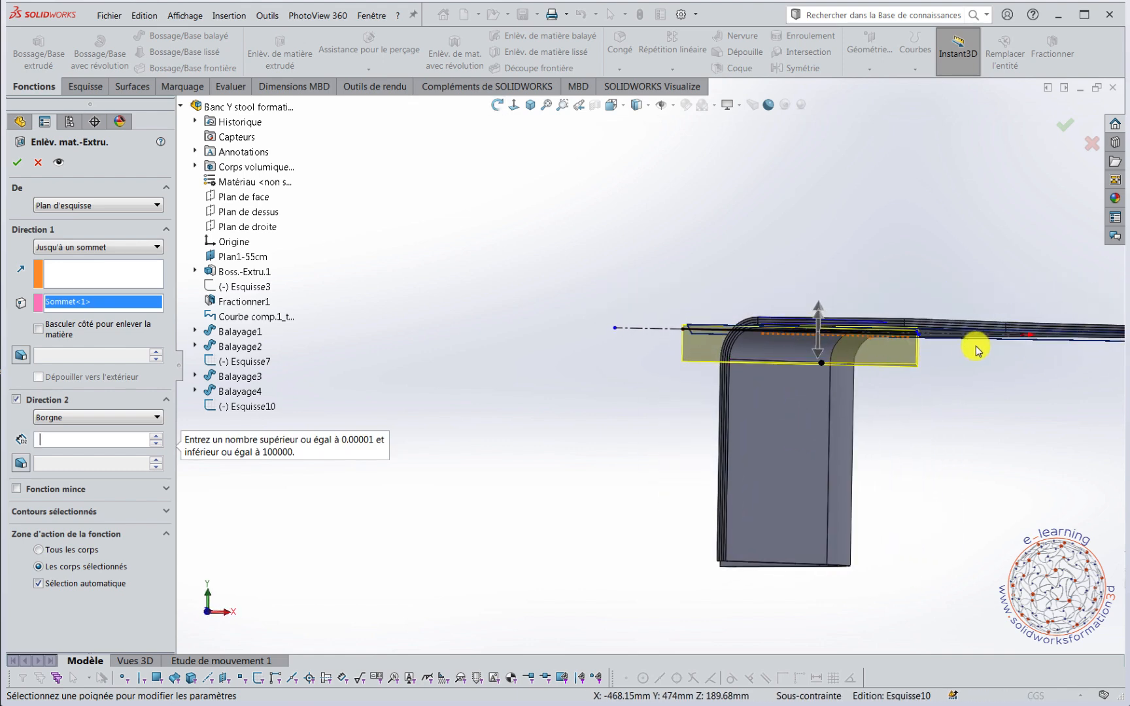
{"action": "middle_click_drag", "start_coordinate": [939, 357], "coordinate": [948, 367]}
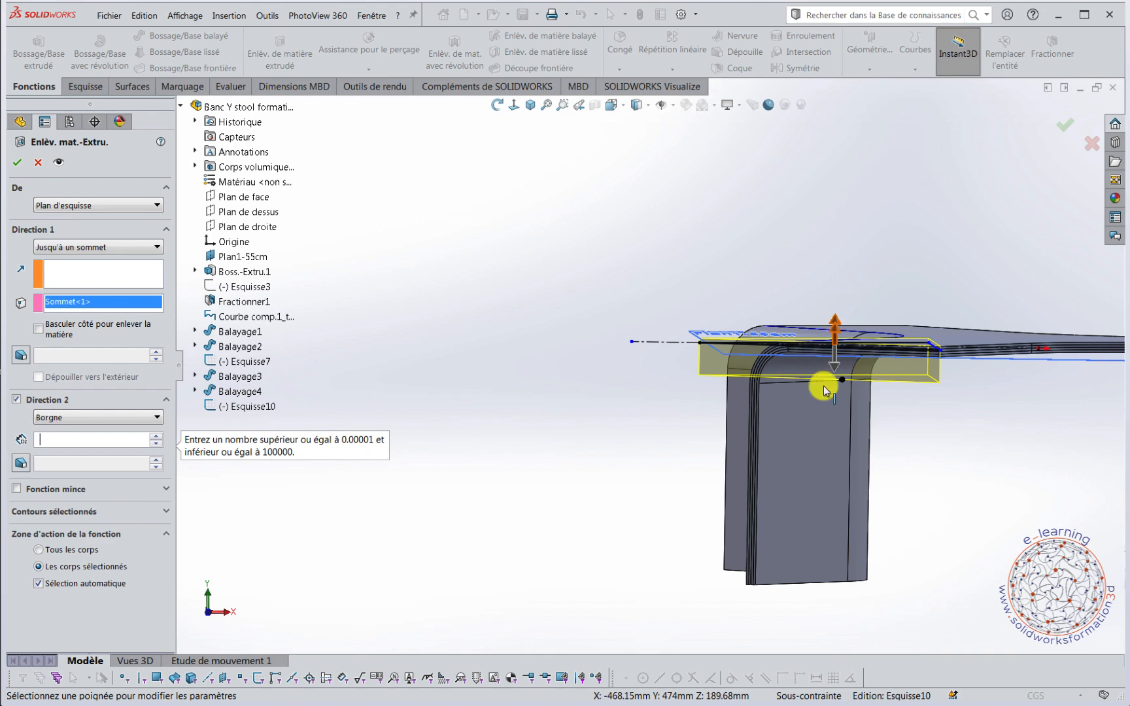
{"action": "middle_click_drag", "start_coordinate": [710, 360], "coordinate": [766, 457]}
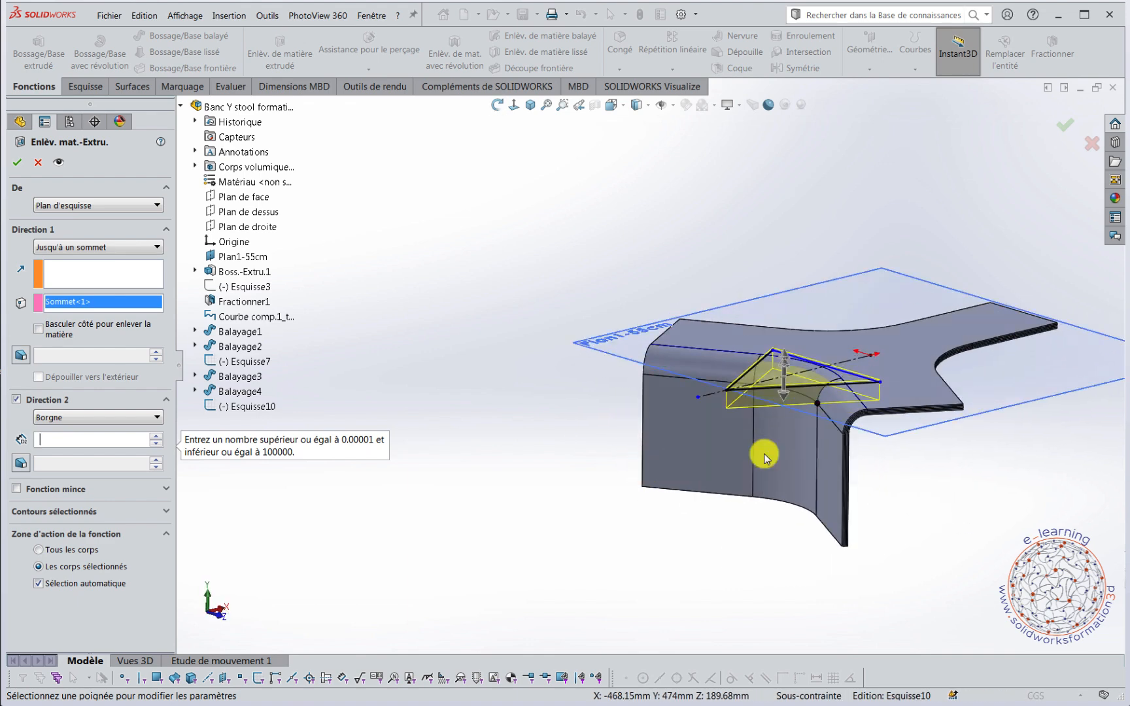
{"action": "scroll", "coordinate": [1027, 420], "scroll_direction": "down", "scroll_amount": 3}
{"action": "middle_click_drag", "start_coordinate": [640, 372], "coordinate": [636, 346]}
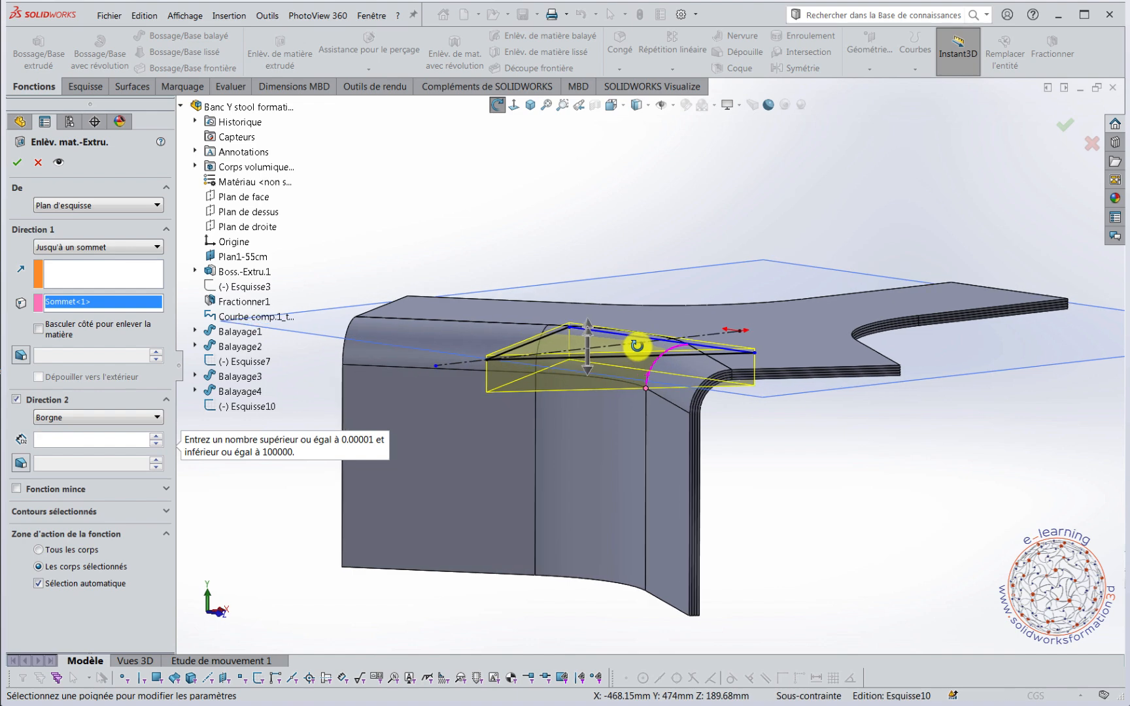
{"action": "left_click", "coordinate": [18, 400]}
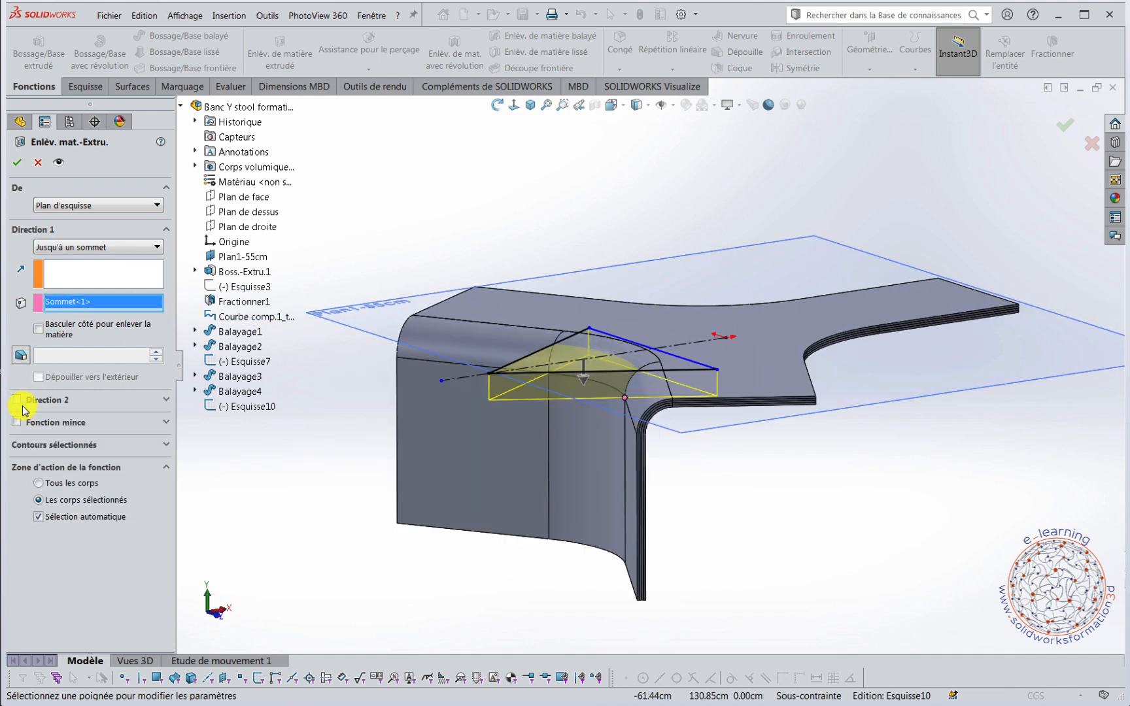
Enable Direction 2 of the cut and end it up to the vertex where the curved bend's edge meets the seat surface.
{"action": "left_click", "coordinate": [18, 400]}
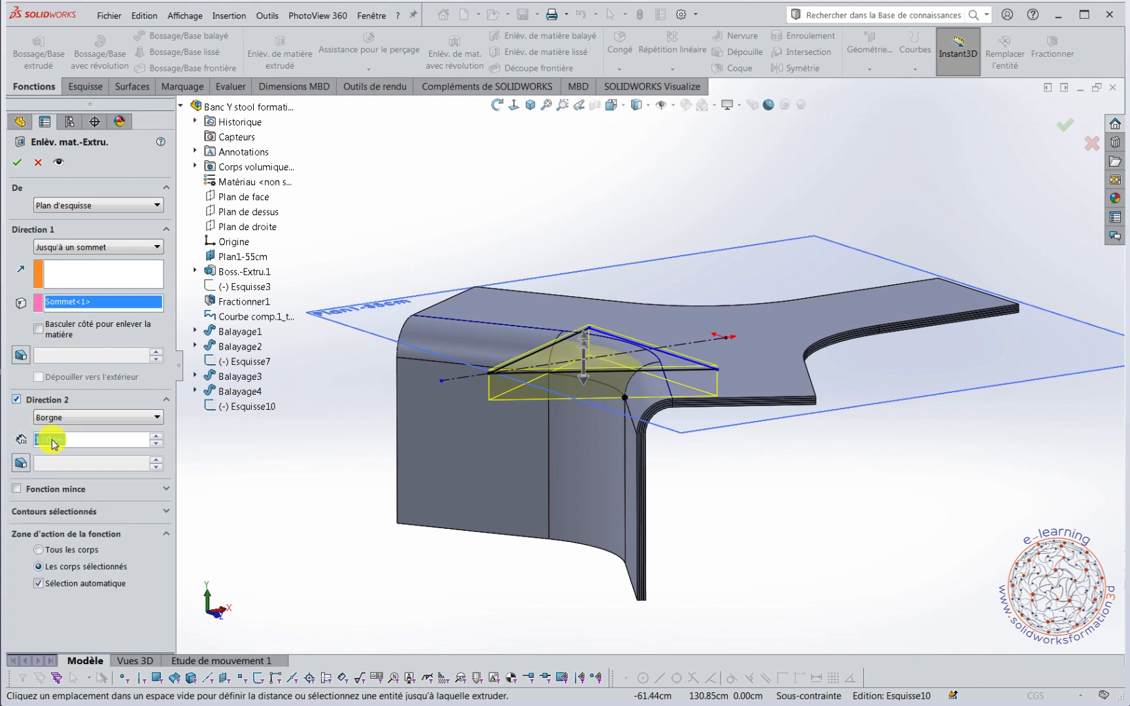
{"action": "left_click", "coordinate": [104, 418]}
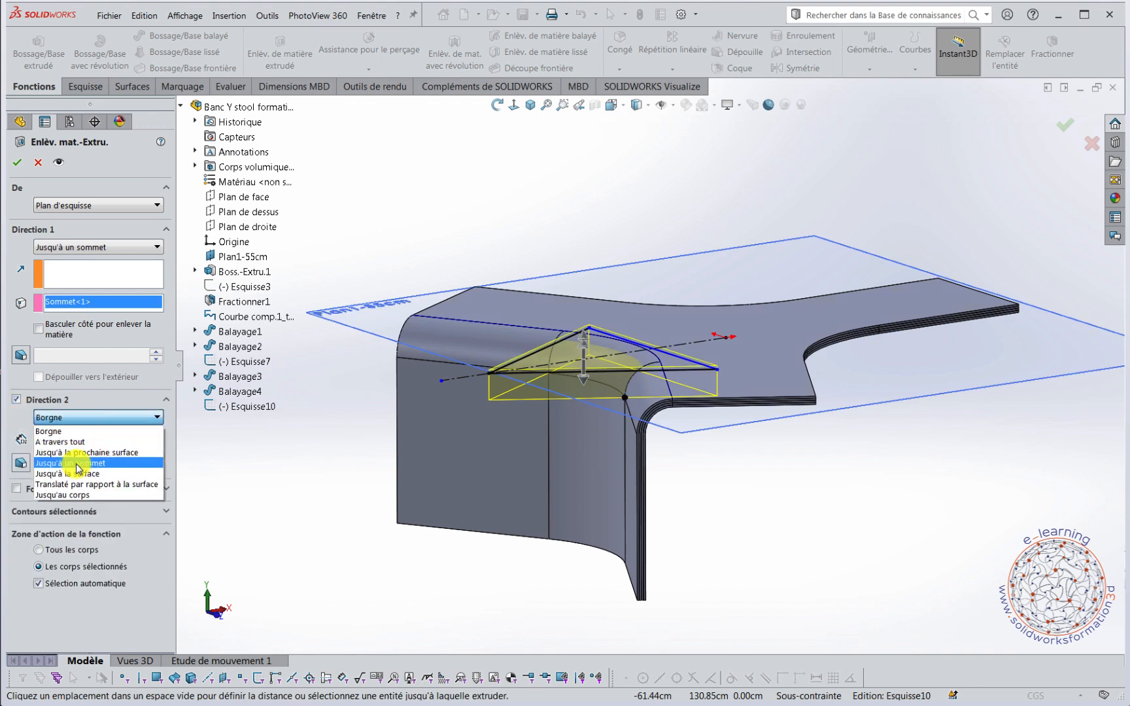
{"action": "left_click", "coordinate": [80, 470]}
{"action": "scroll", "coordinate": [574, 307], "scroll_direction": "down", "scroll_amount": 3}
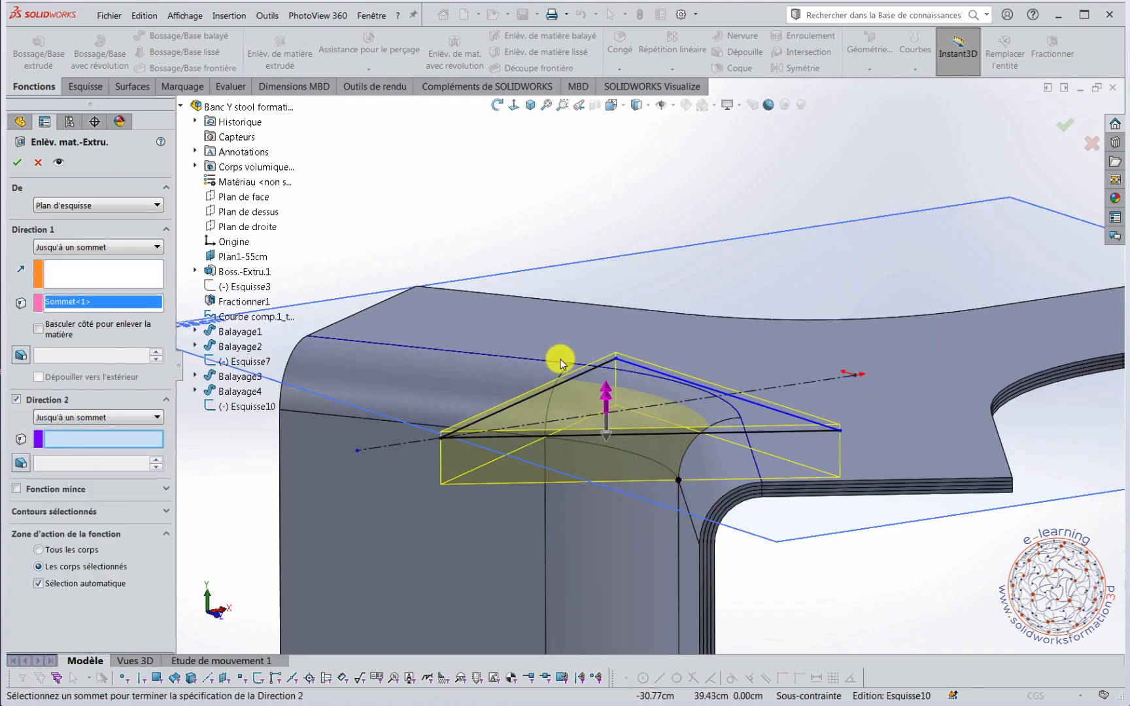
{"action": "left_click", "coordinate": [572, 367]}
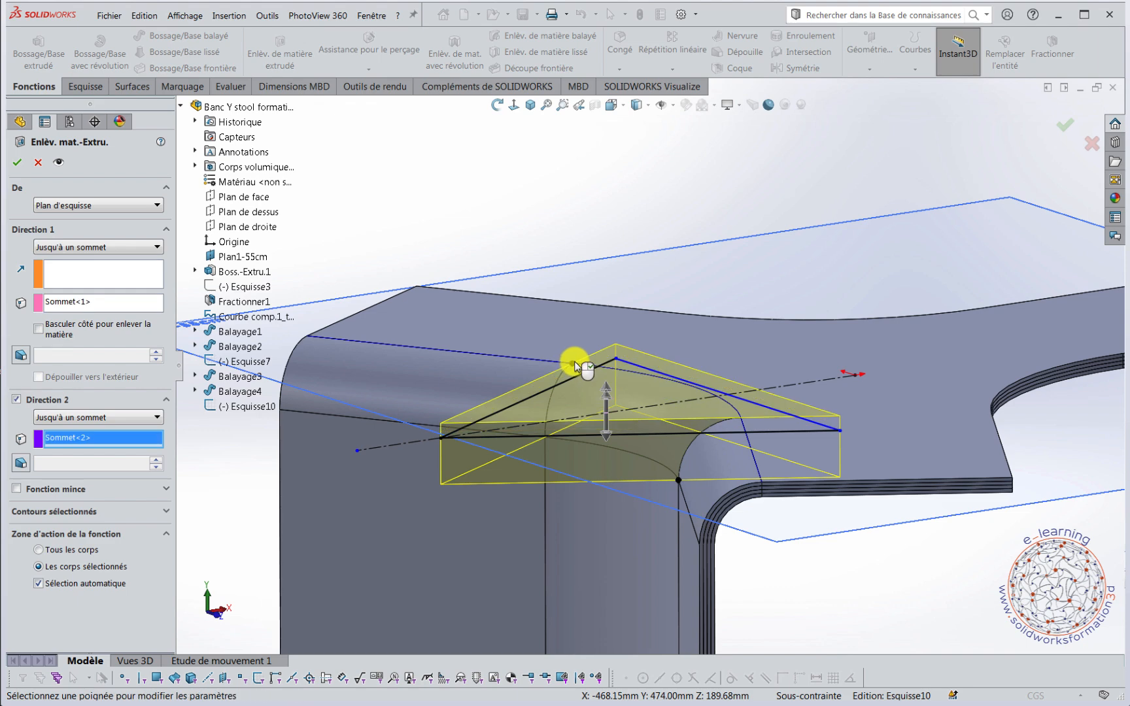
Turn off automatic body selection, limit the cut to the four swept leg layers Balayage1 to Balayage4, and finish the cut.
{"action": "scroll", "coordinate": [623, 317], "scroll_direction": "up", "scroll_amount": 3}
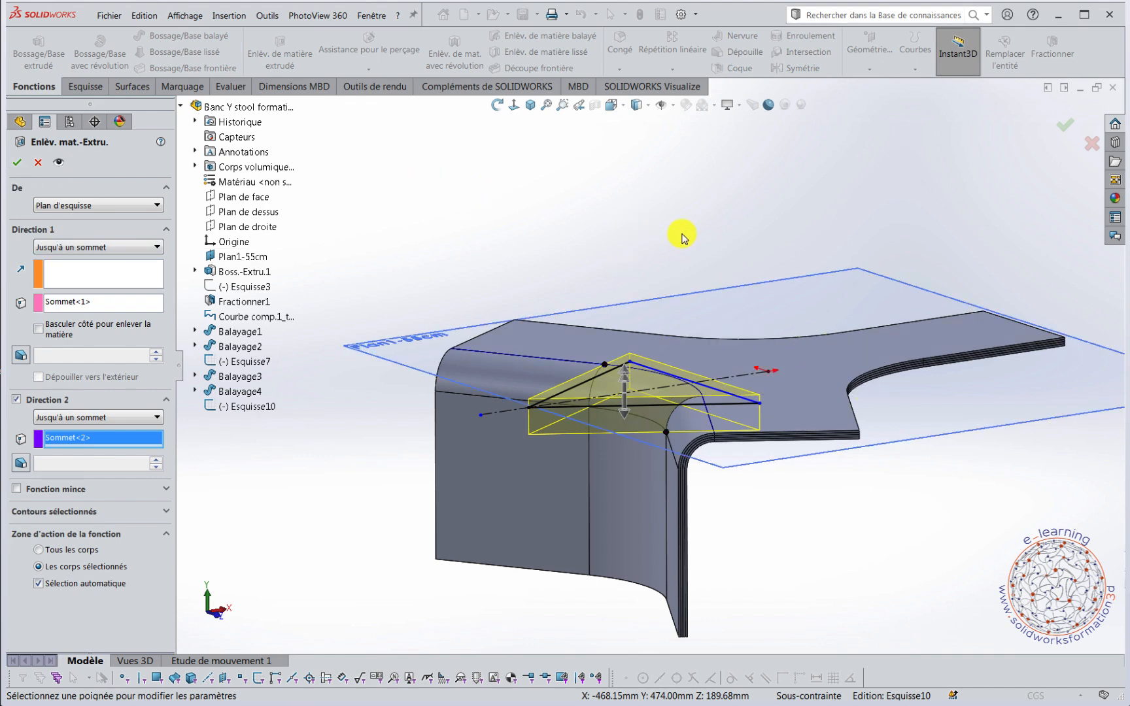
{"action": "middle_click_drag", "start_coordinate": [681, 237], "coordinate": [695, 256]}
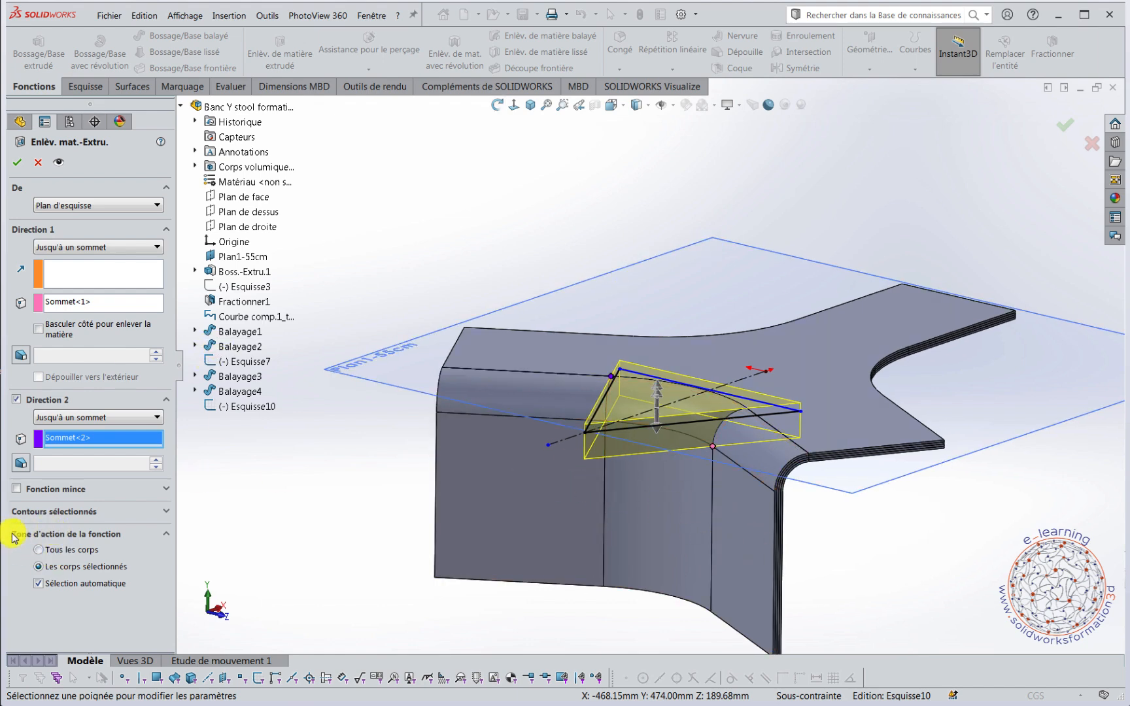
{"action": "left_click", "coordinate": [39, 584]}
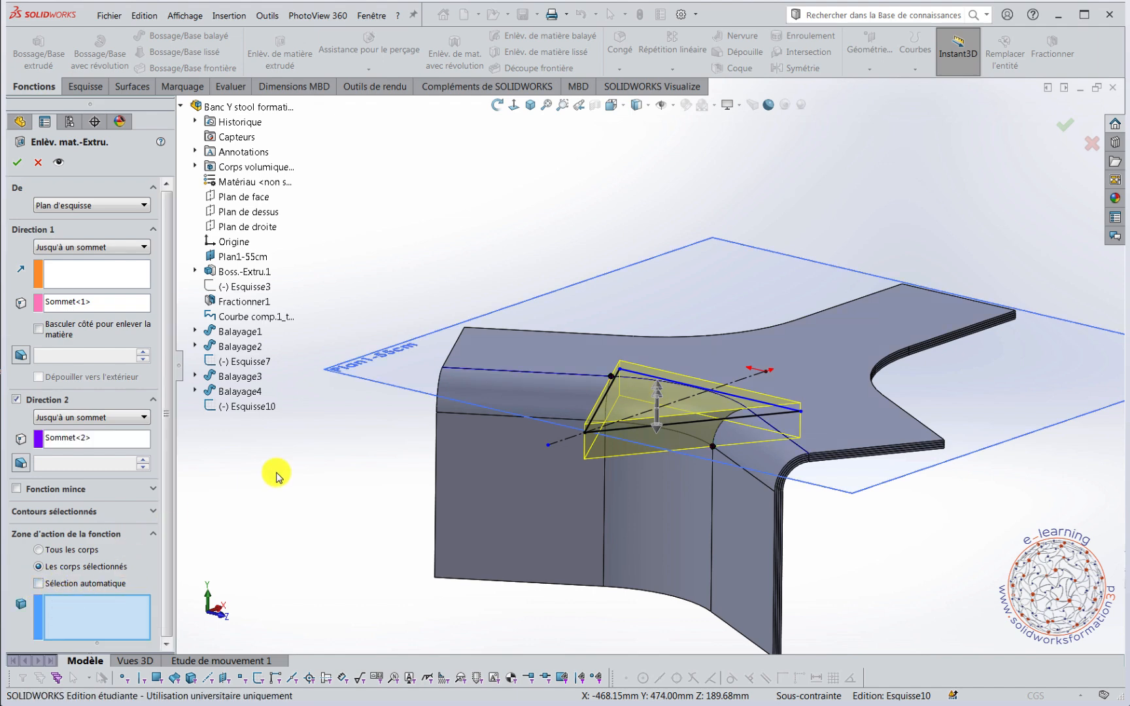
{"action": "left_click", "coordinate": [527, 397]}
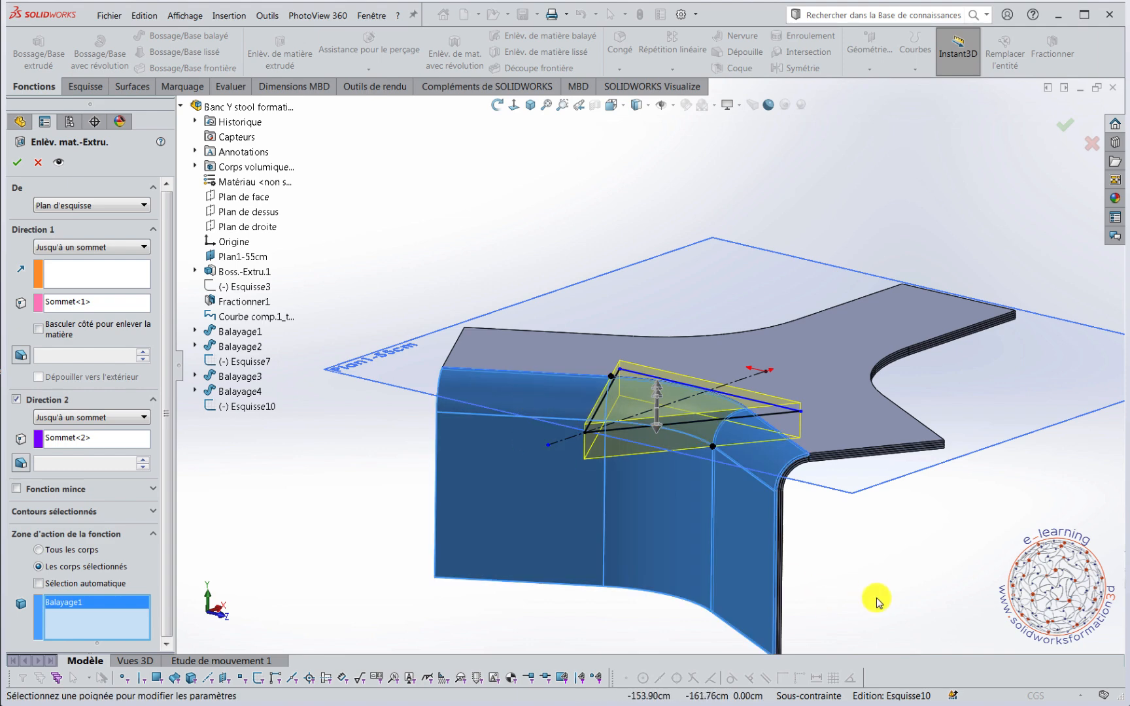
{"action": "middle_click_drag", "start_coordinate": [865, 550], "coordinate": [863, 531]}
{"action": "scroll", "coordinate": [789, 429], "scroll_direction": "down", "scroll_amount": 6}
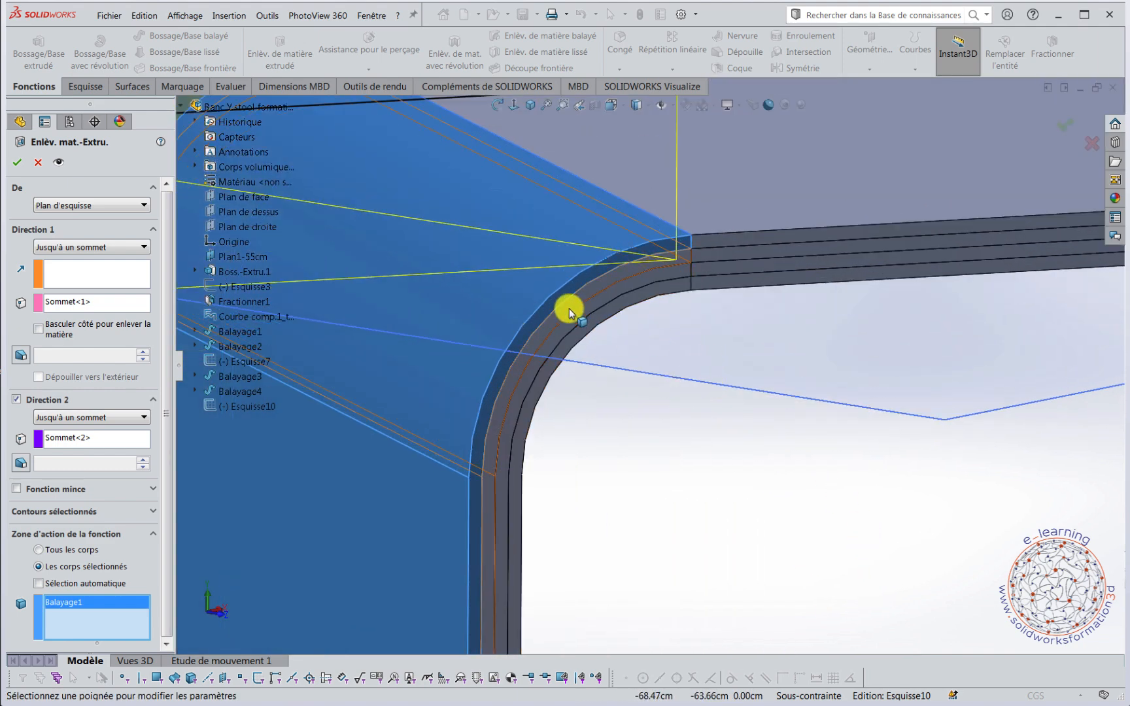
{"action": "left_click", "coordinate": [567, 315]}
{"action": "left_click", "coordinate": [565, 329]}
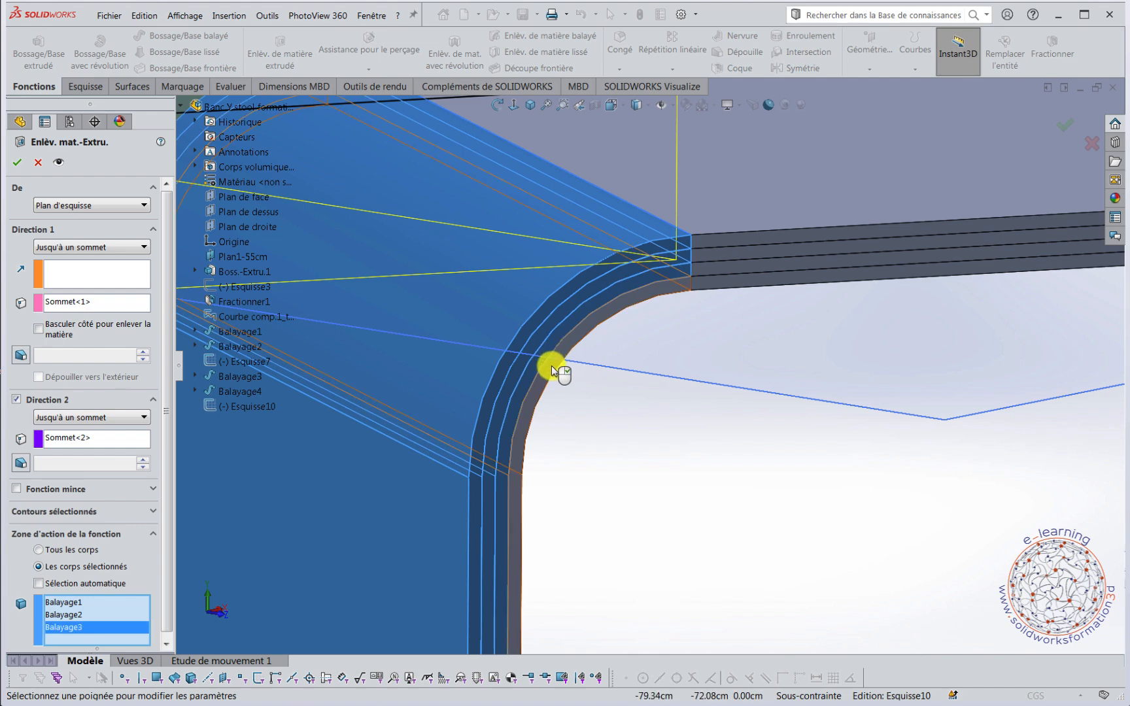
{"action": "left_click", "coordinate": [593, 421]}
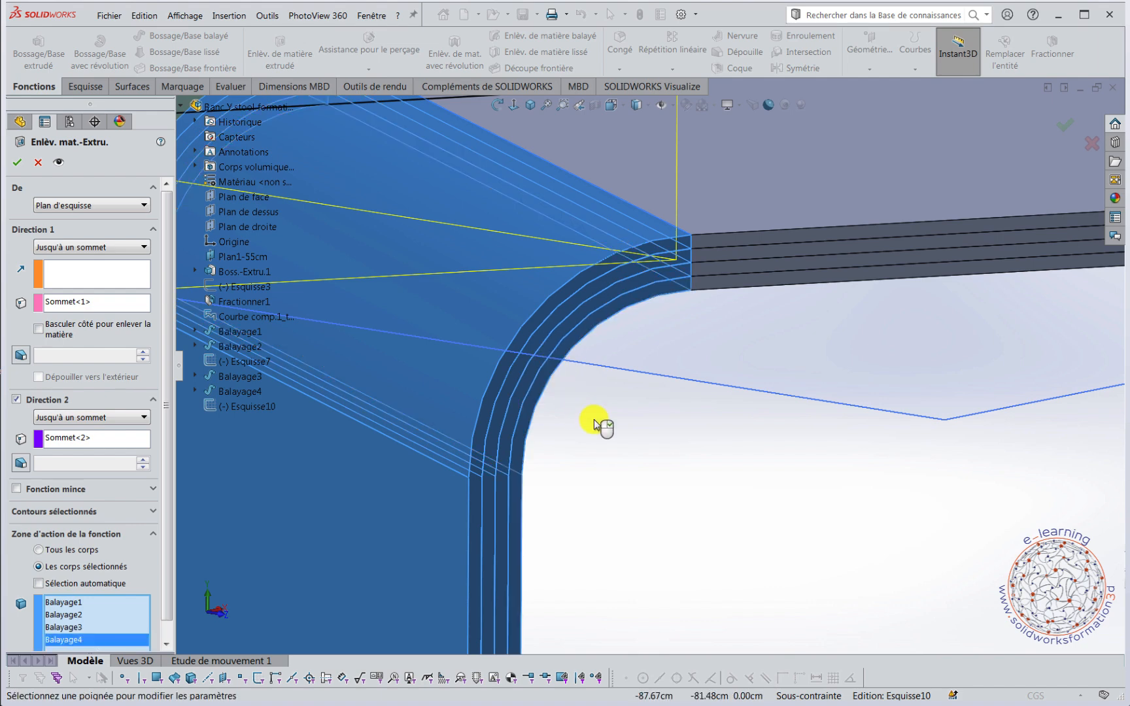
{"action": "left_click", "coordinate": [18, 163]}
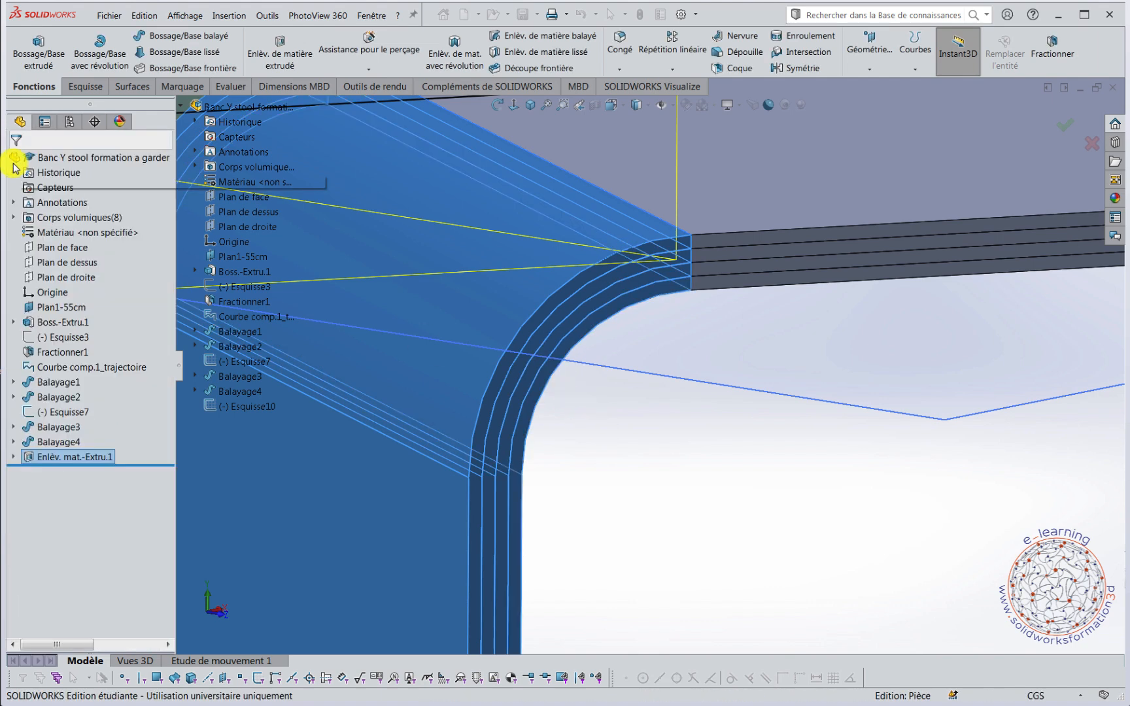
{"action": "scroll", "coordinate": [752, 480], "scroll_direction": "up", "scroll_amount": 10}
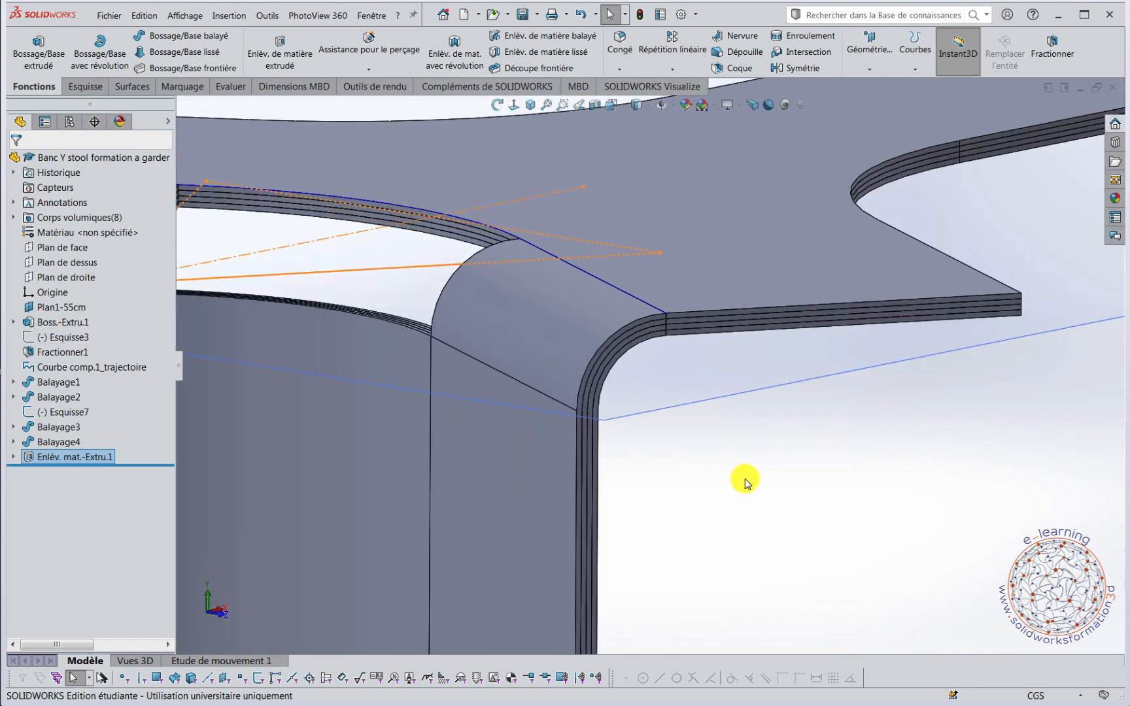
{"action": "mouse_move", "coordinate": [740, 483]}
{"action": "middle_mouse_down"}
{"action": "mouse_move", "coordinate": [749, 471]}
{"action": "mouse_move", "coordinate": [681, 497]}
{"action": "mouse_move", "coordinate": [764, 456]}
{"action": "mouse_move", "coordinate": [753, 504]}
{"action": "mouse_move", "coordinate": [749, 485]}
{"action": "mouse_move", "coordinate": [759, 509]}
{"action": "mouse_move", "coordinate": [768, 467]}
{"action": "middle_mouse_up"}
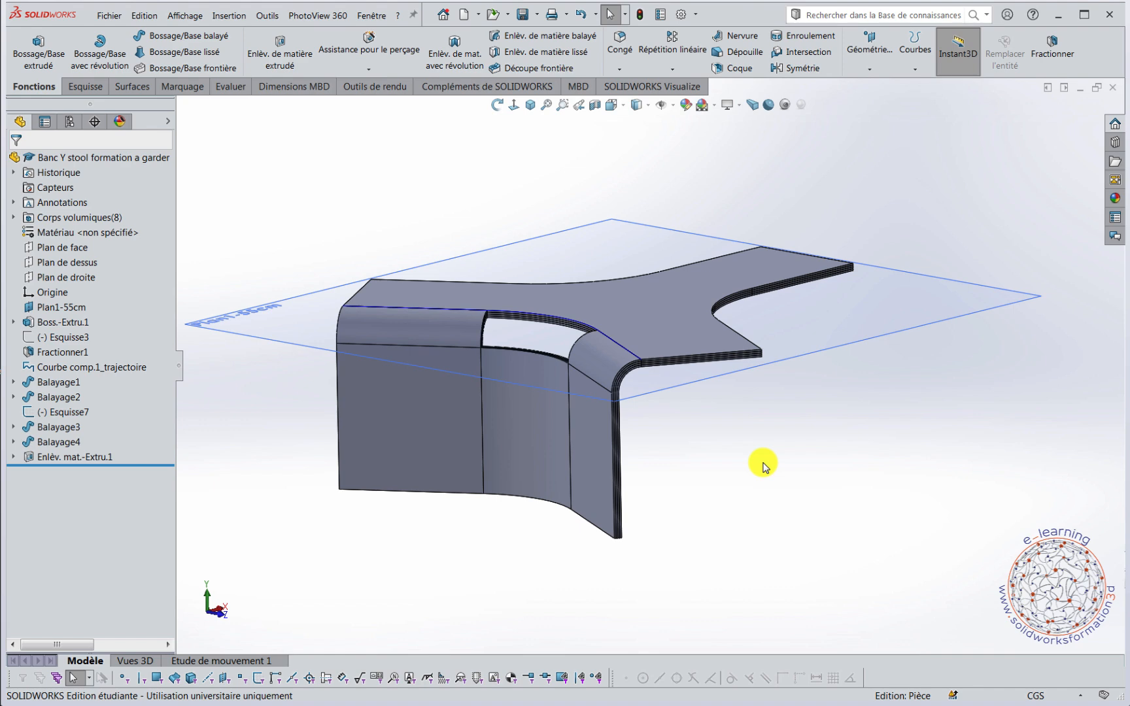